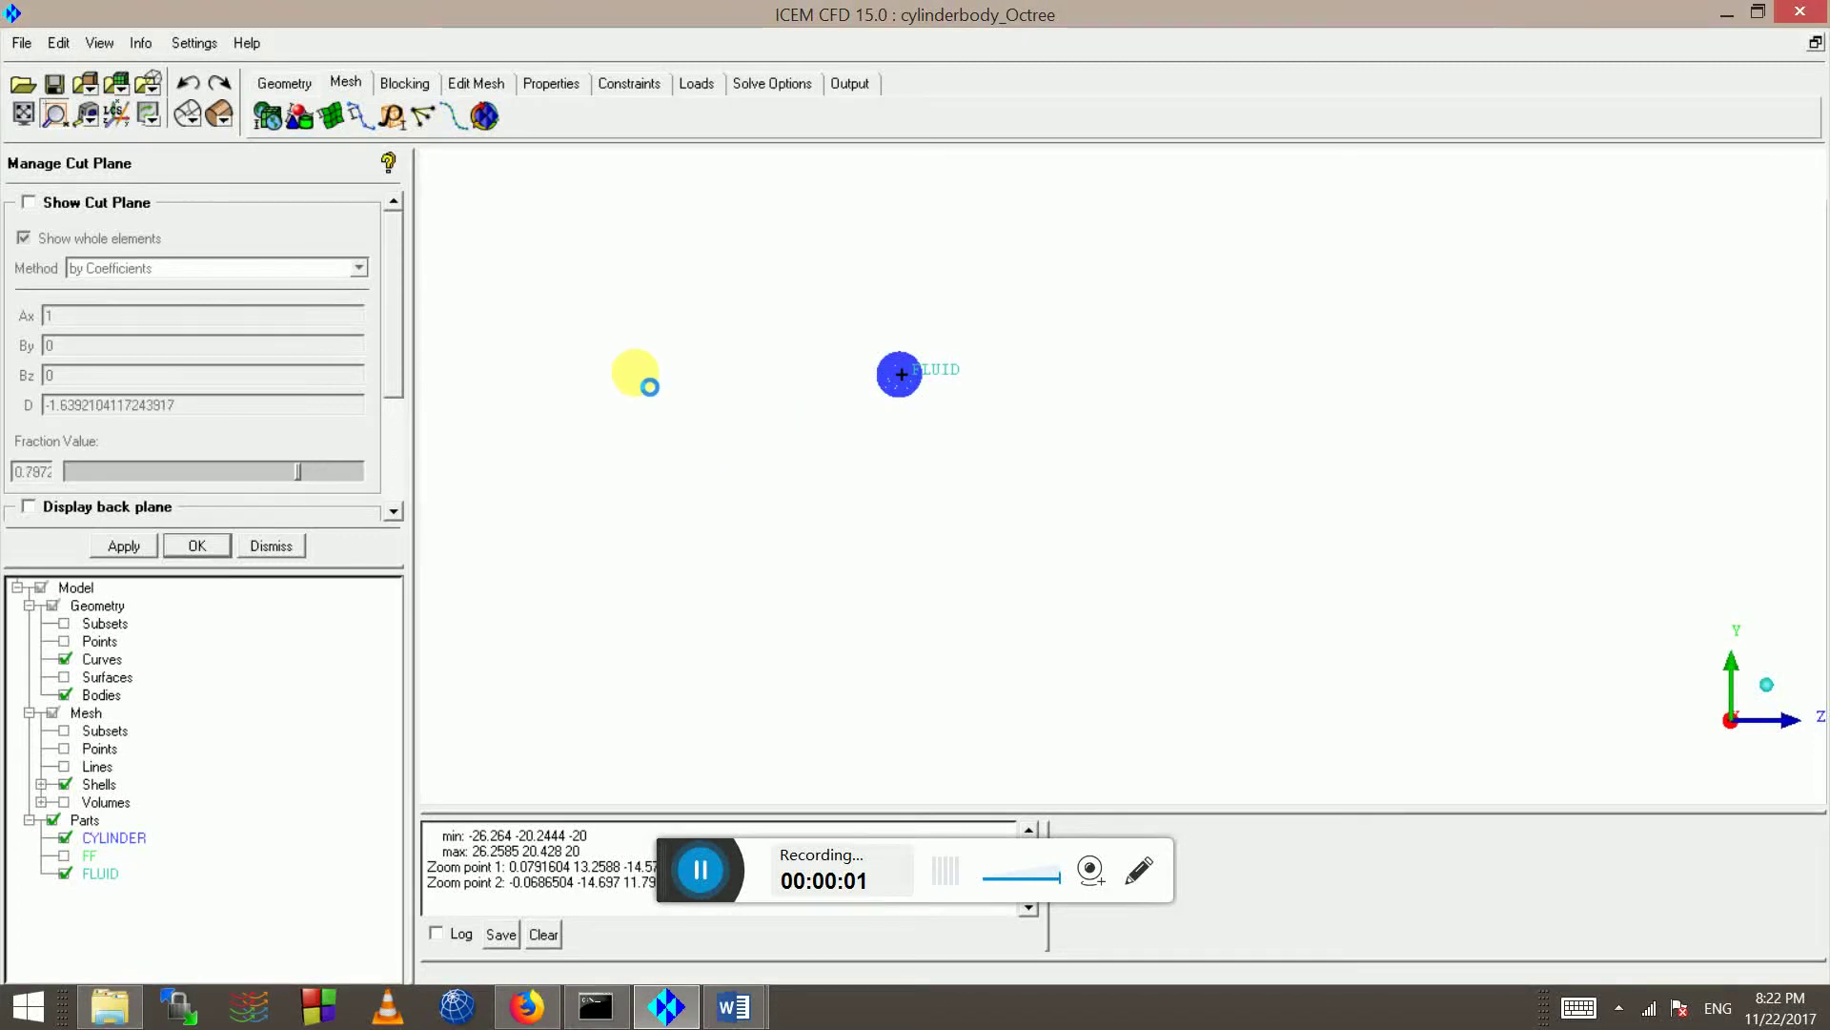
- Close the cut plane settings and examine the cylinder's surface mesh from several angles
middle_click_drag(649, 386, 695, 356)
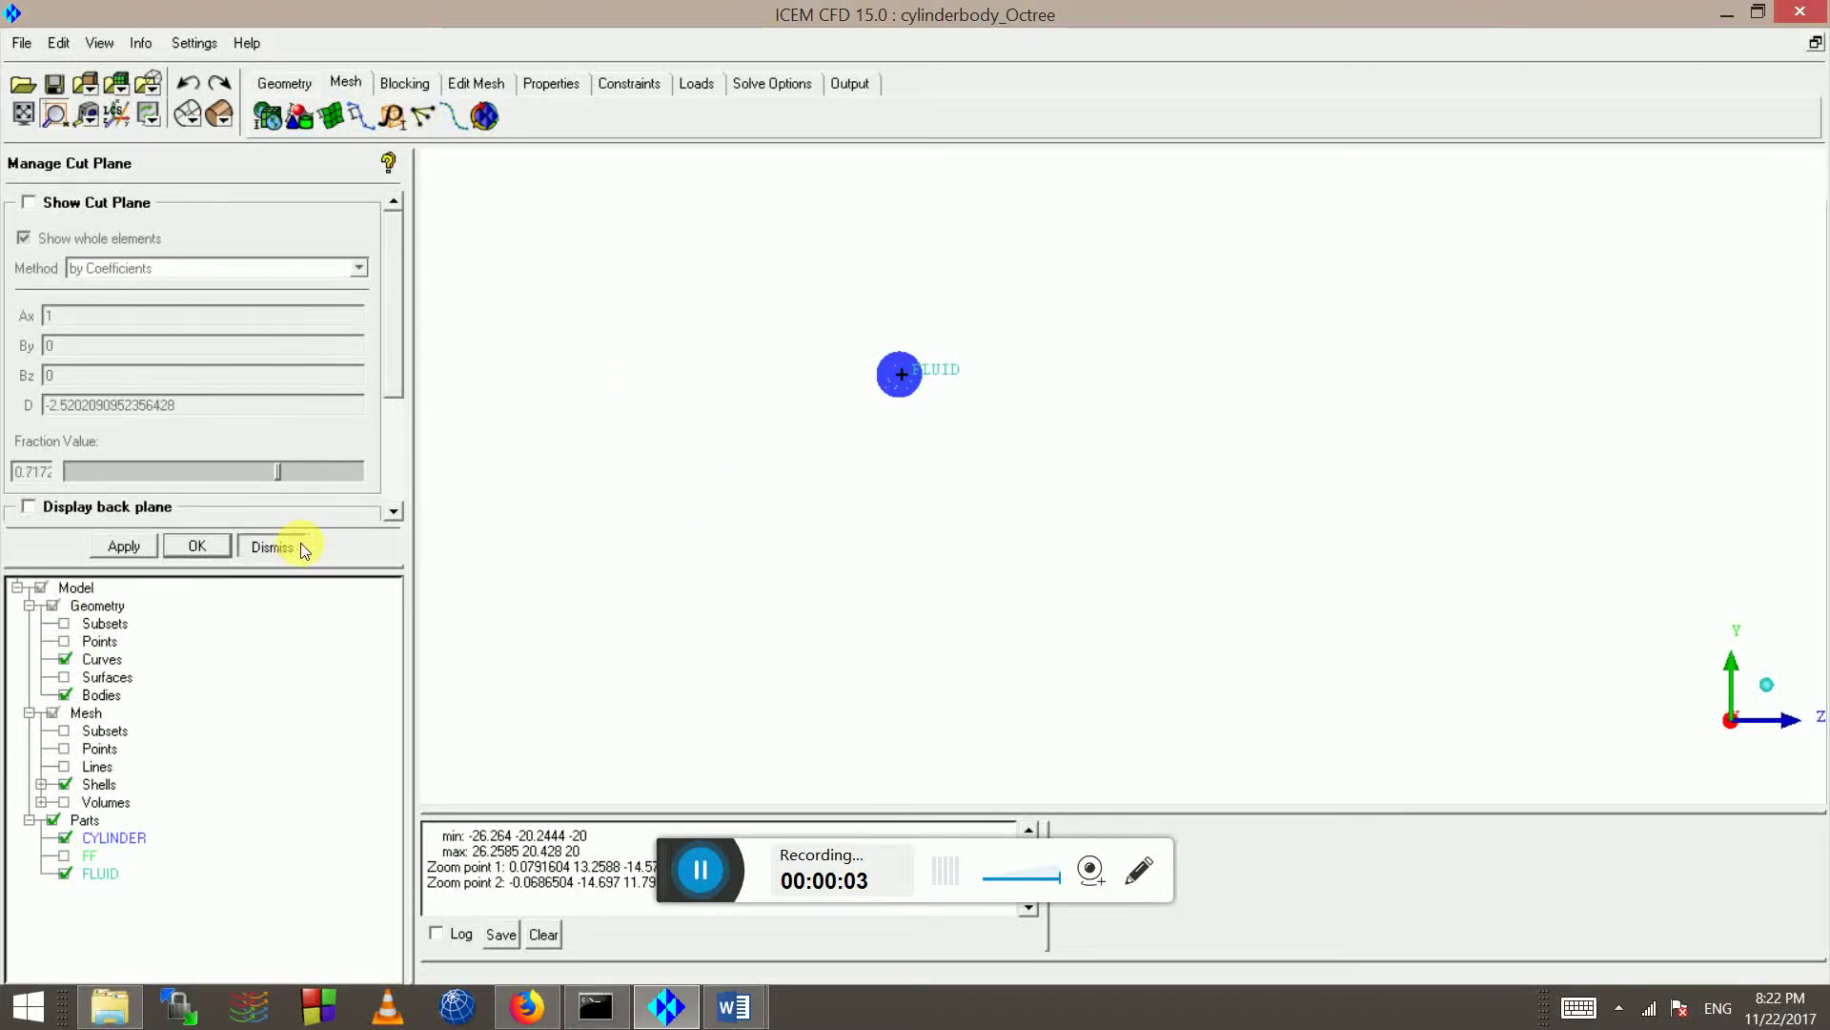
scroll(742, 404, "up", 3)
middle_click_drag(742, 405, 1161, 638)
scroll(1121, 540, "up", 2)
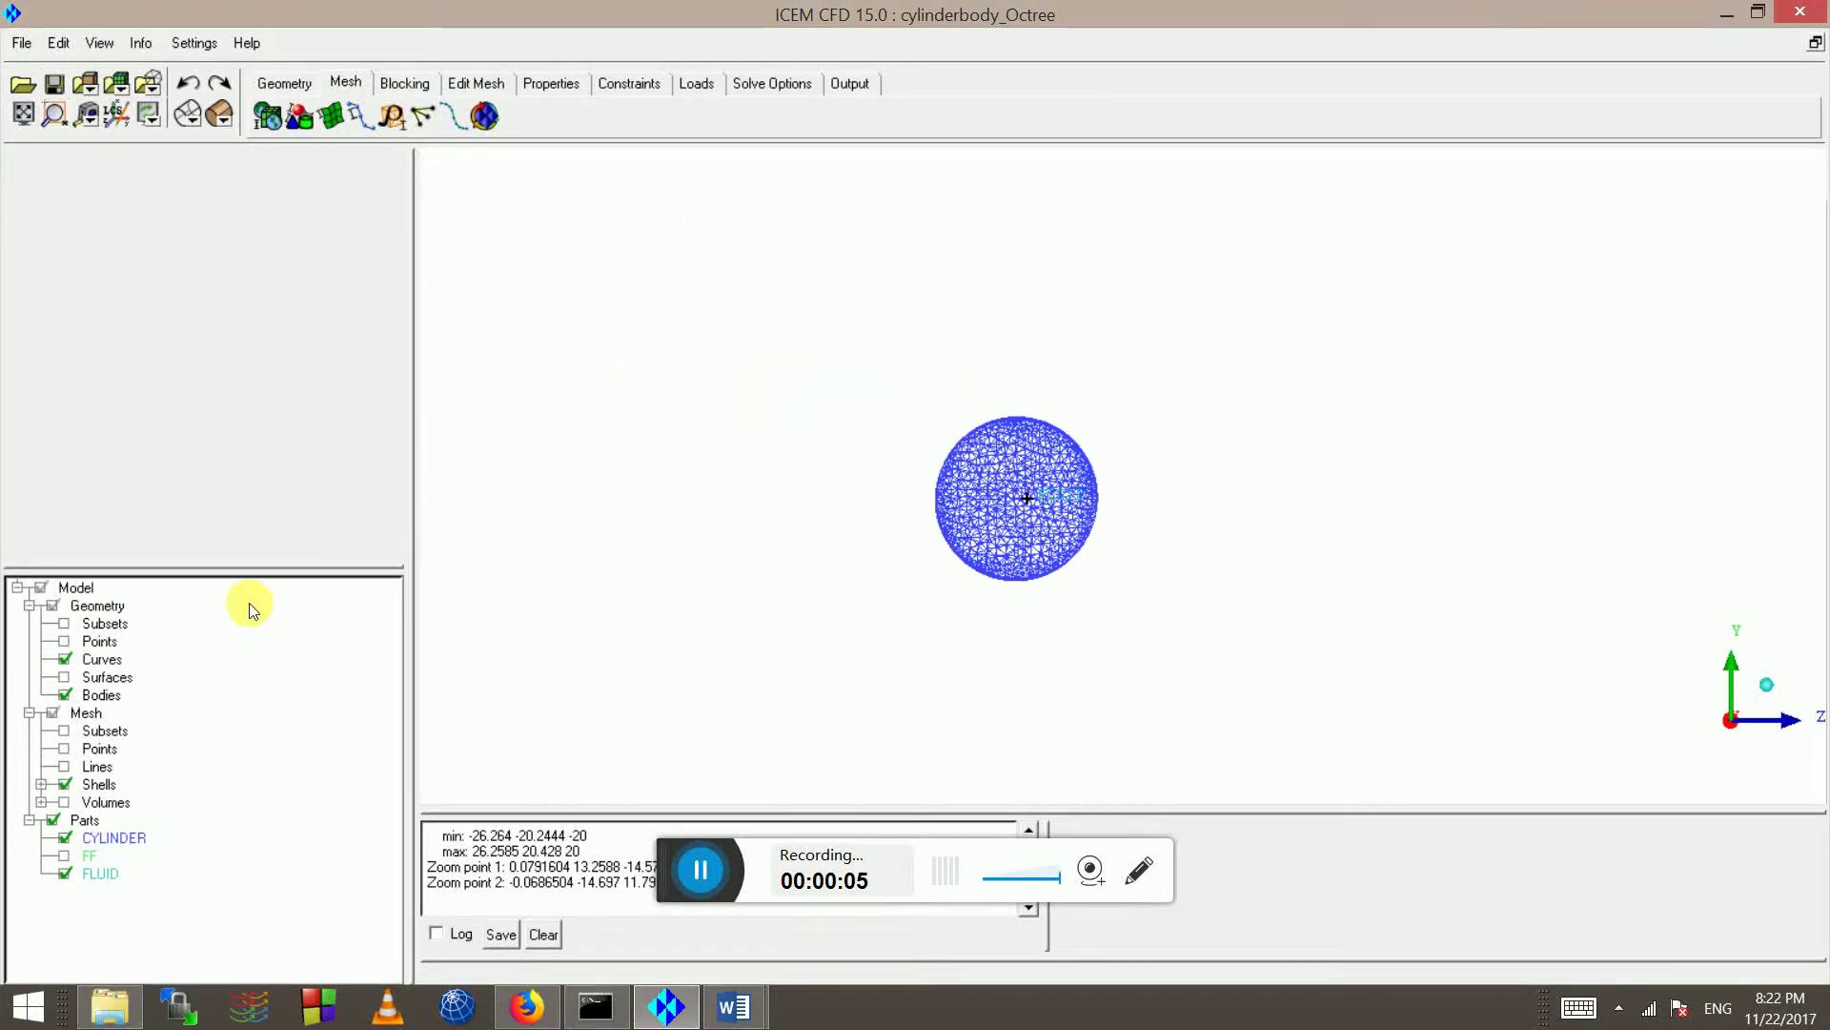
scroll(724, 483, "up", 4)
left_click_drag(854, 563, 629, 735)
scroll(838, 598, "up", 1)
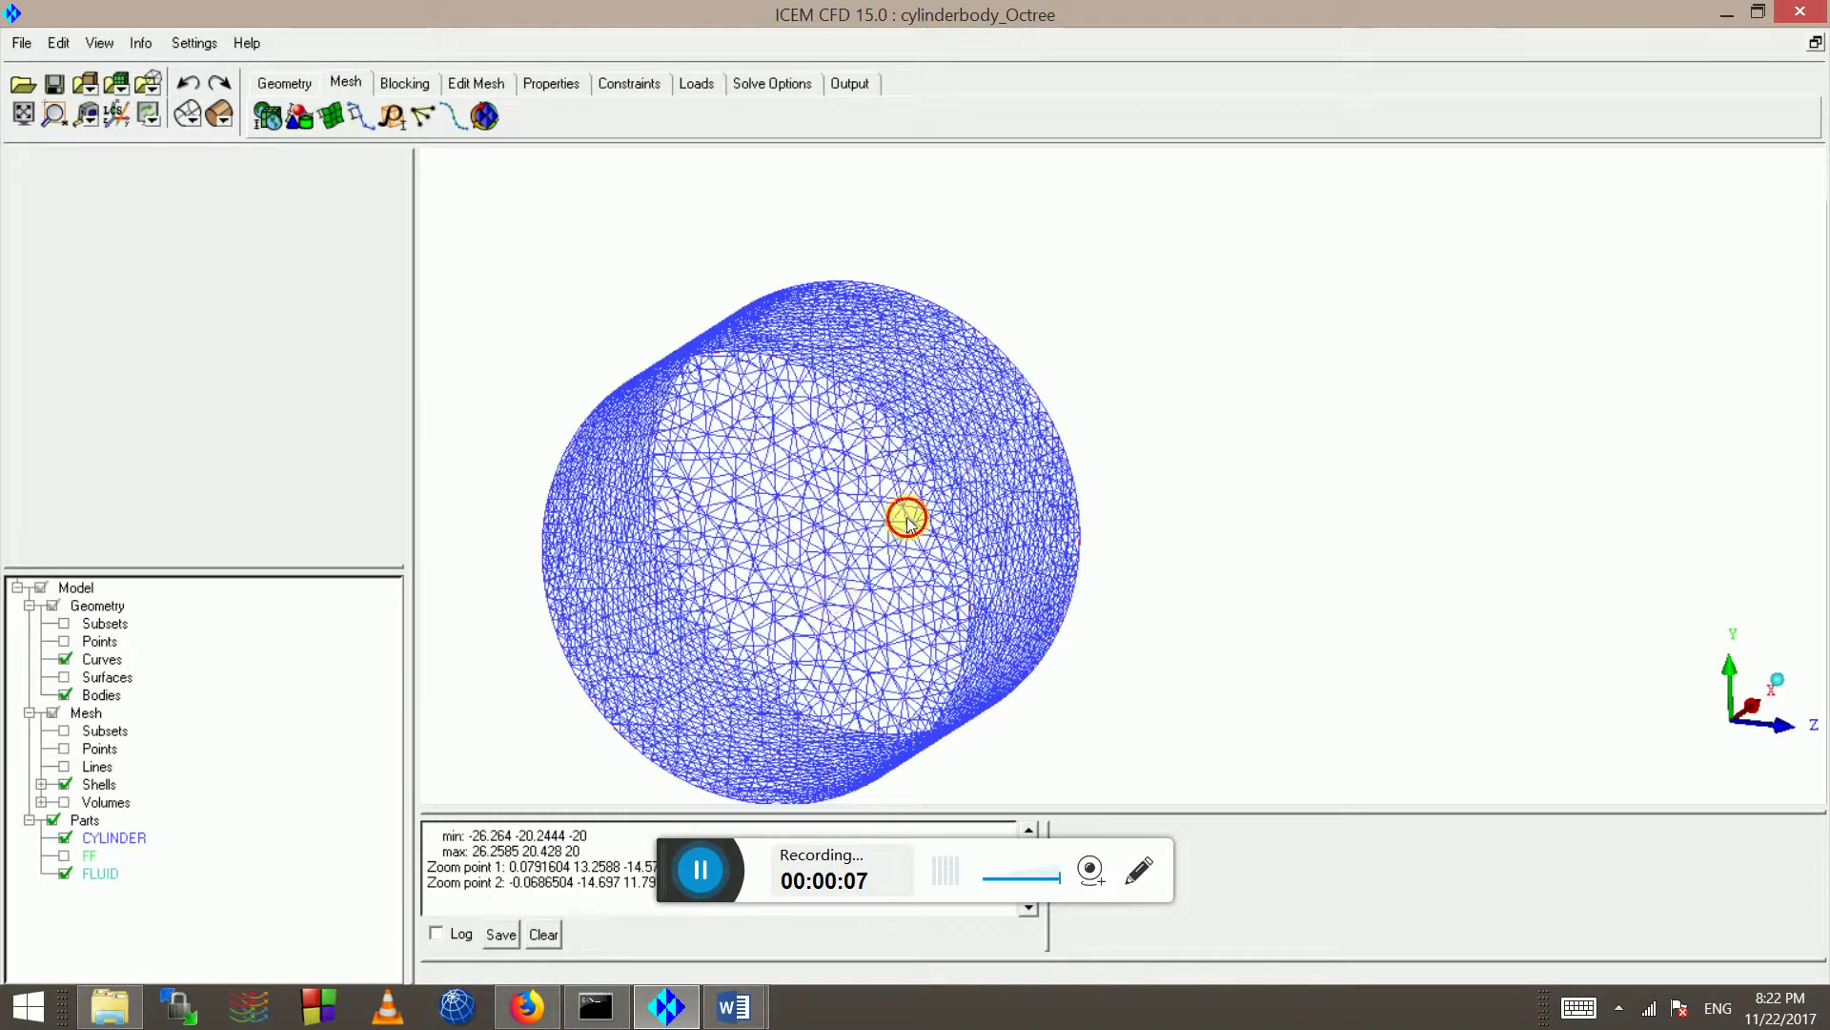
left_click_drag(907, 520, 701, 489)
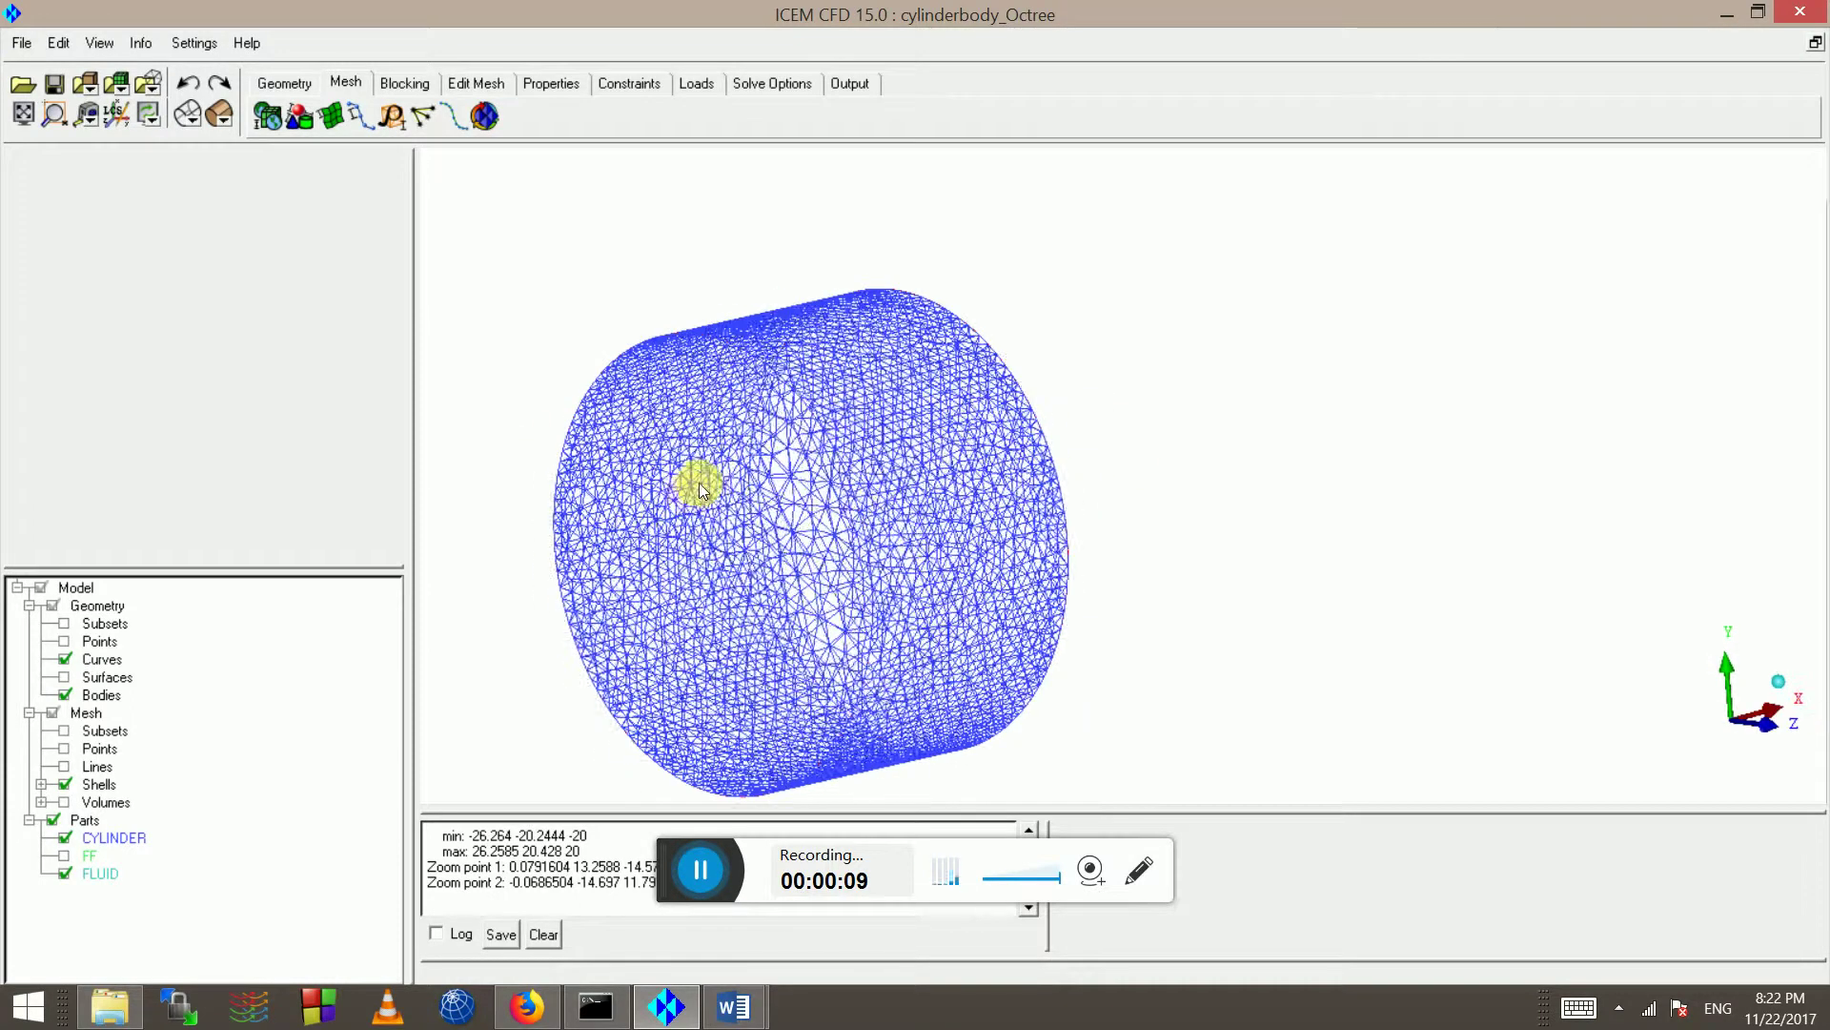
scroll(701, 490, "up", 4)
right_click_drag(678, 514, 804, 260)
right_click_drag(985, 657, 959, 376)
left_click_drag(1028, 524, 915, 448)
- Show a cut plane through the mesh by coefficients, normal to X, at fraction value 0.9631
right_click(86, 713)
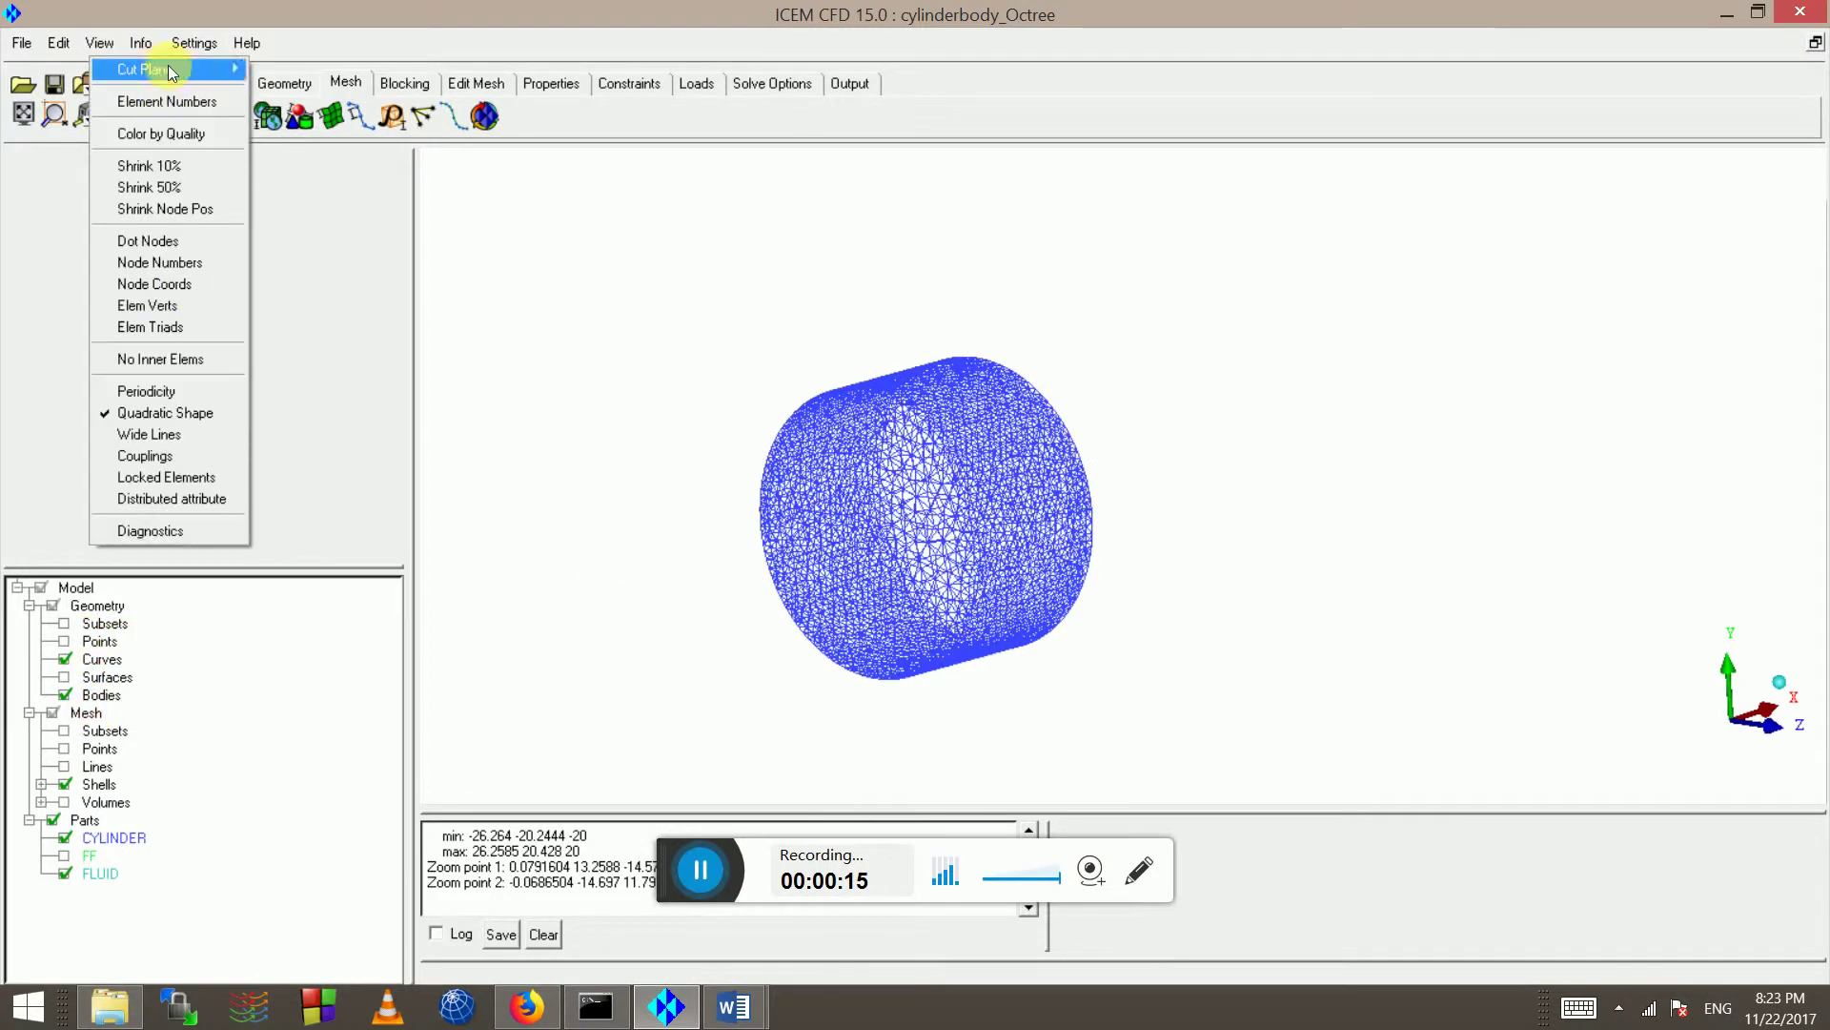
mouse_move(191, 69)
left_click(314, 75)
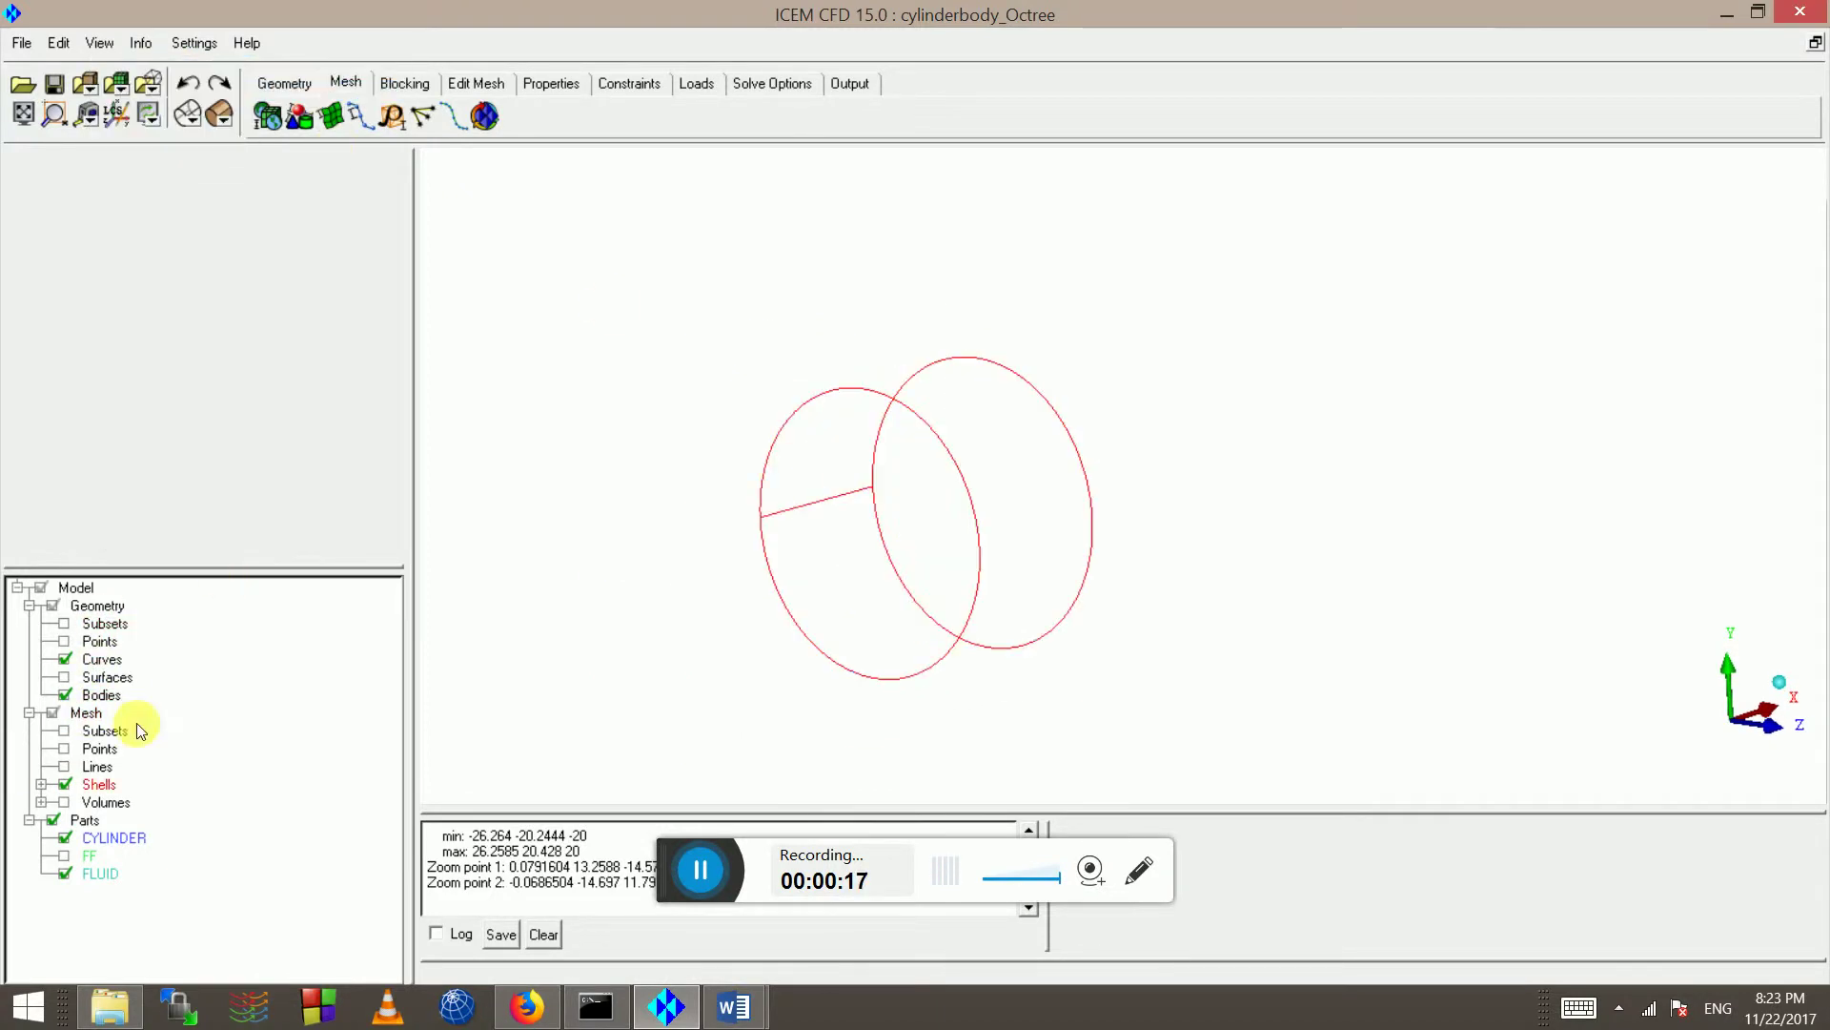
right_click(88, 714)
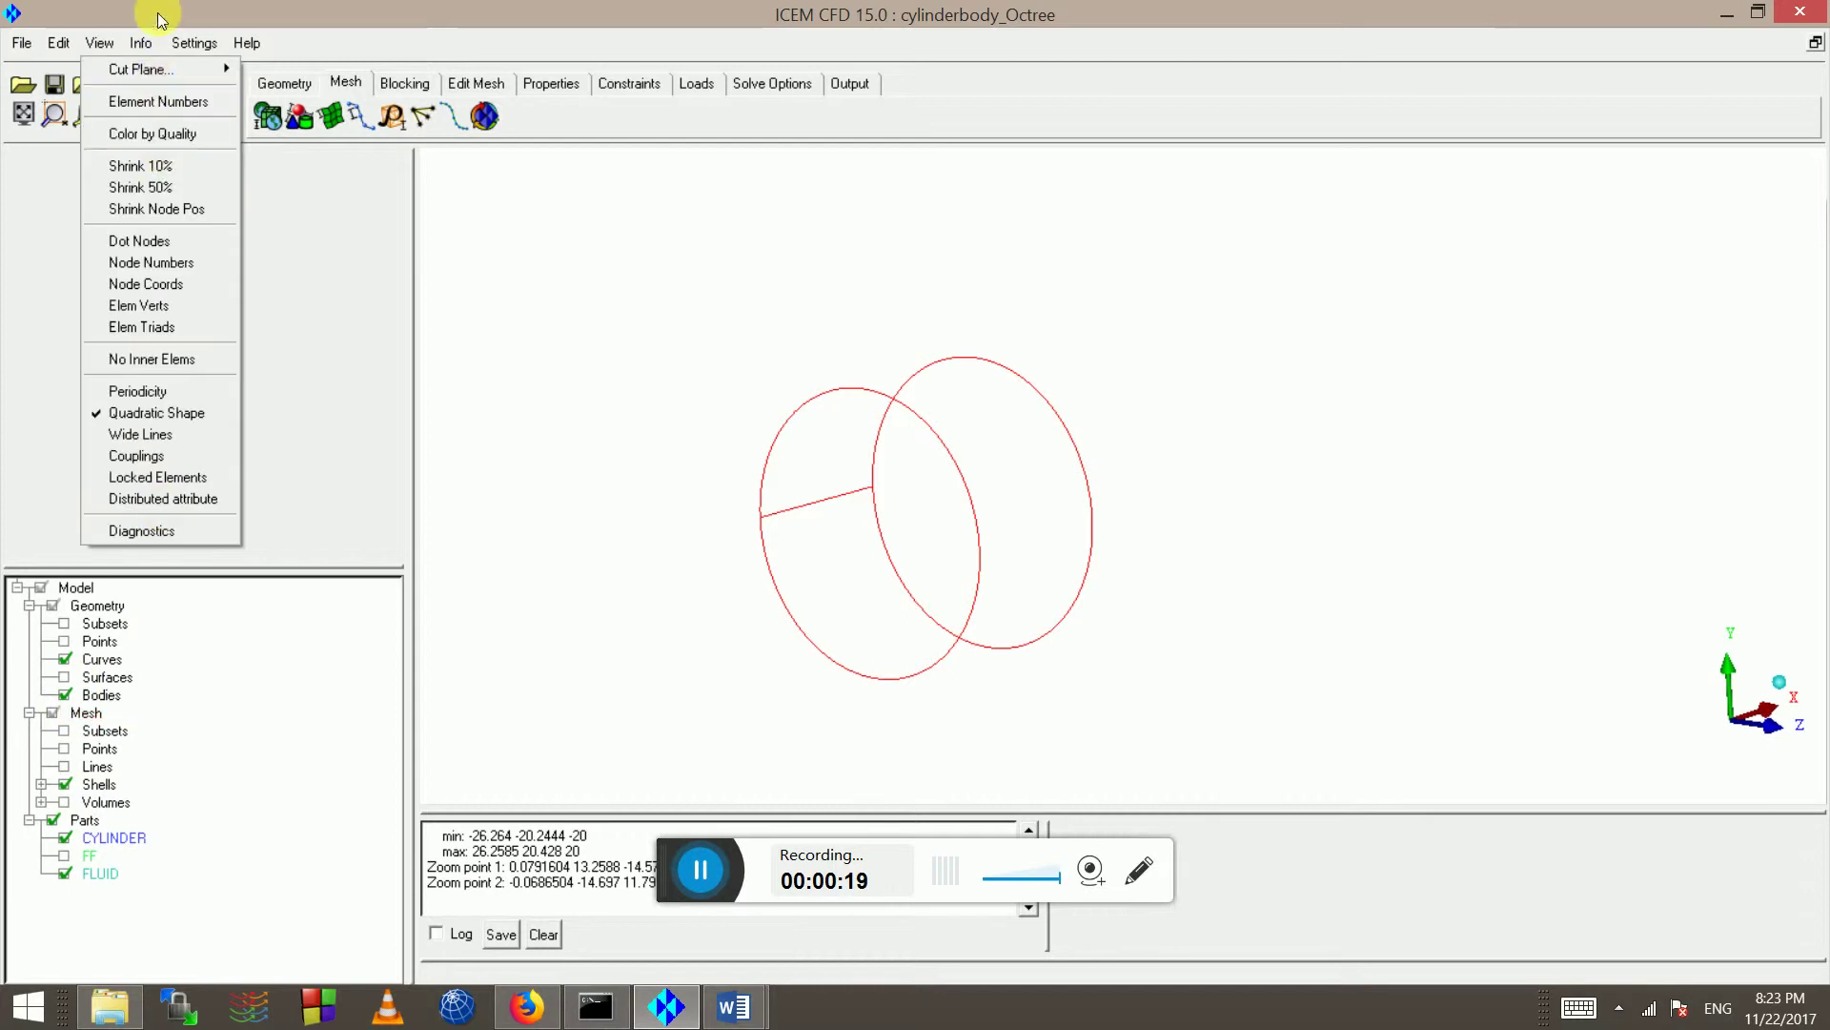
mouse_move(151, 61)
left_click(274, 67)
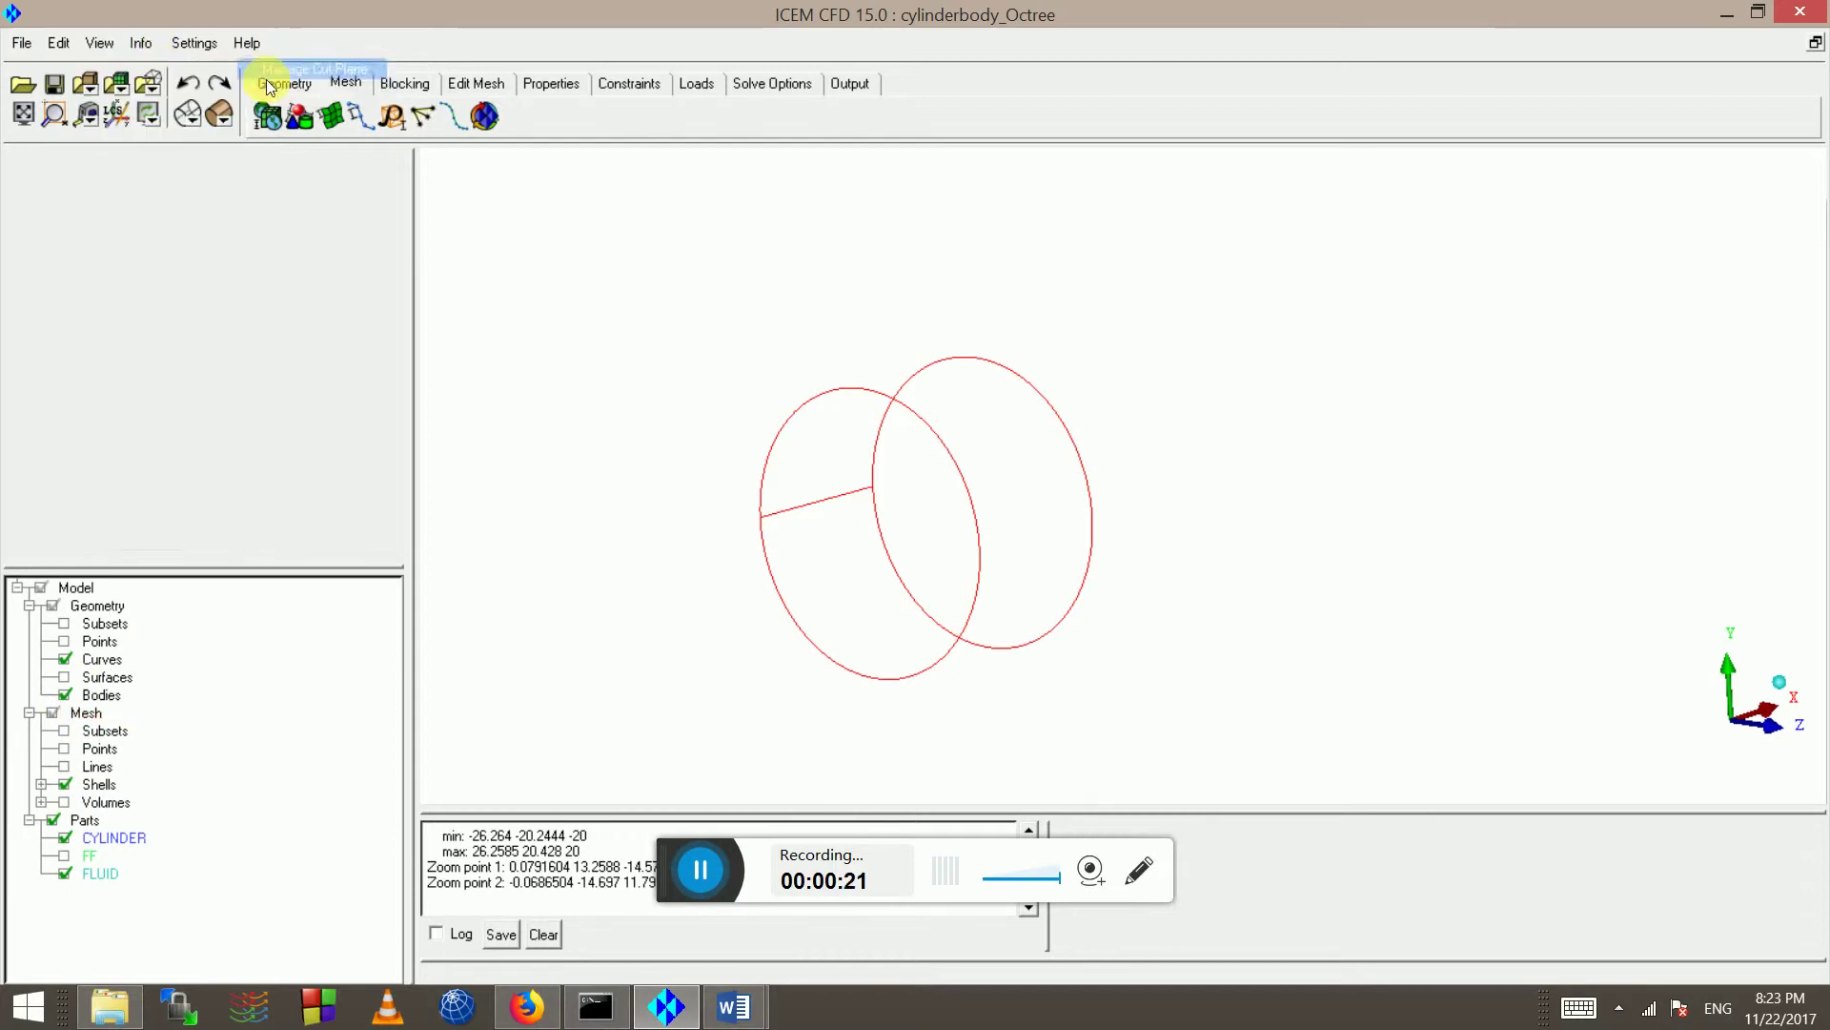
left_click_drag(273, 463, 347, 483)
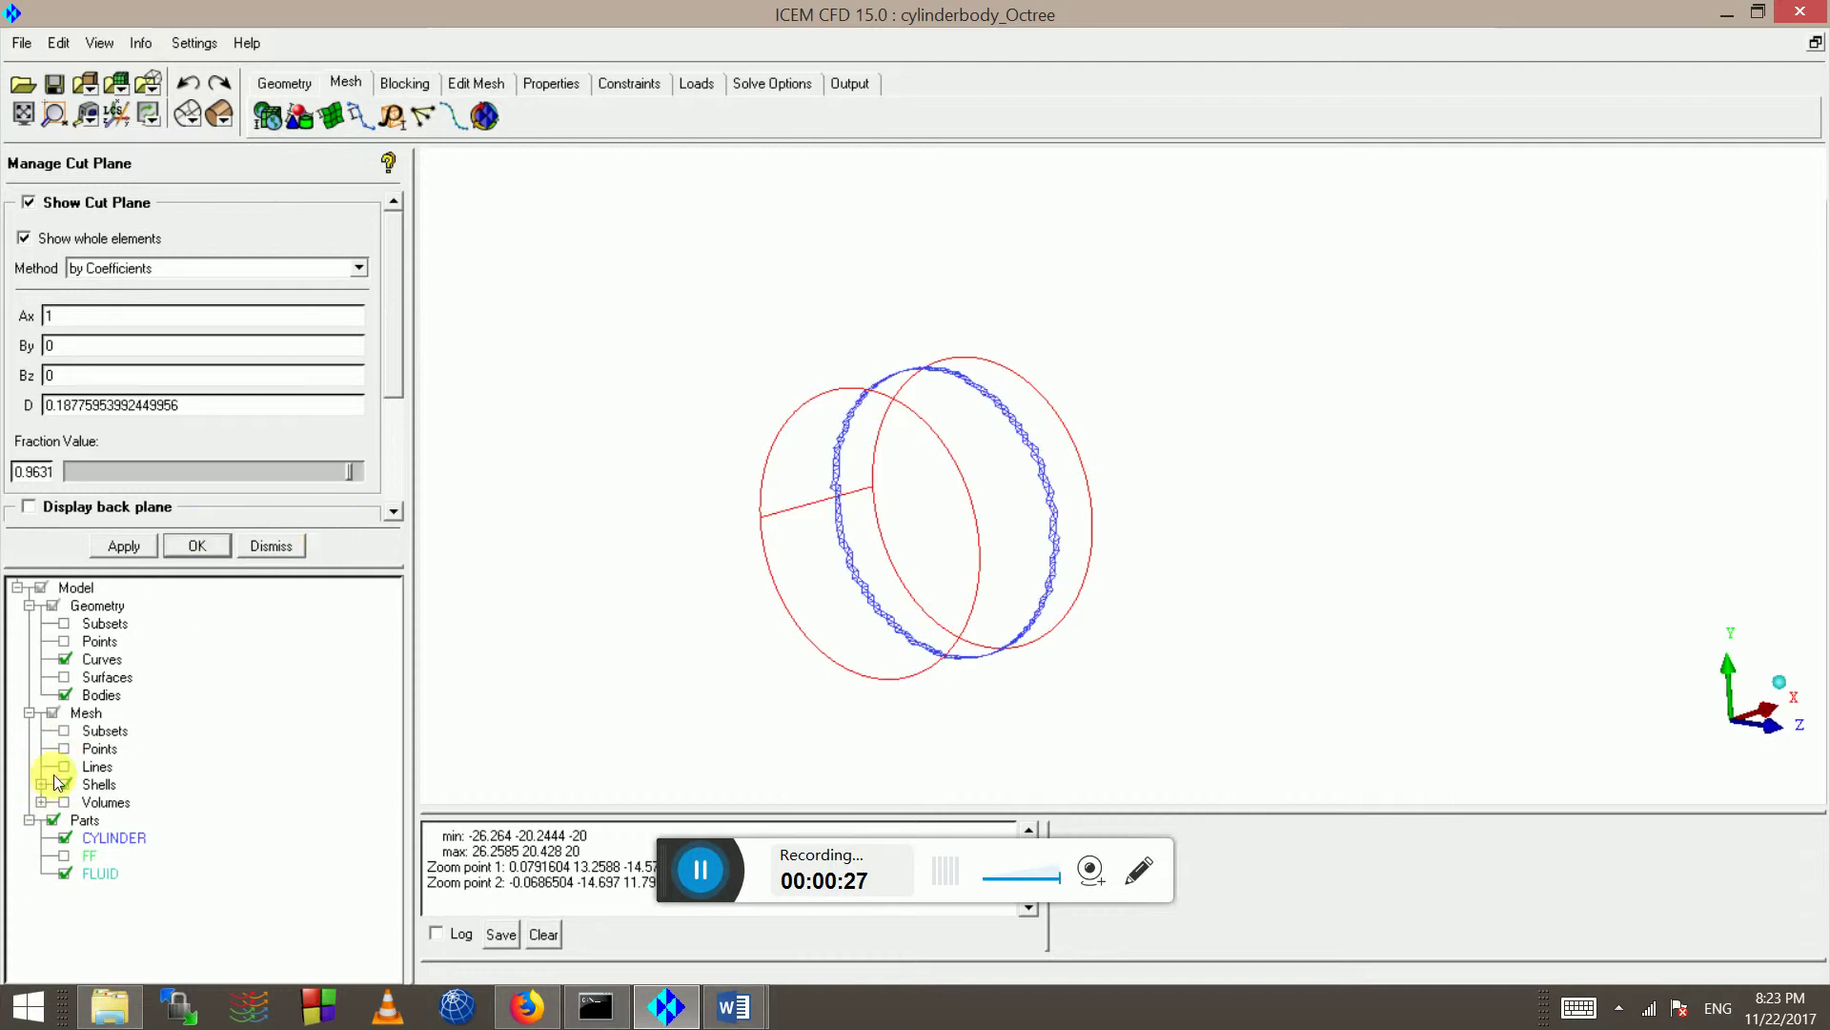
- Display the volume mesh on the cut plane, examine the prism layers around the cylinder, and dismiss the cut plane
left_click(65, 801)
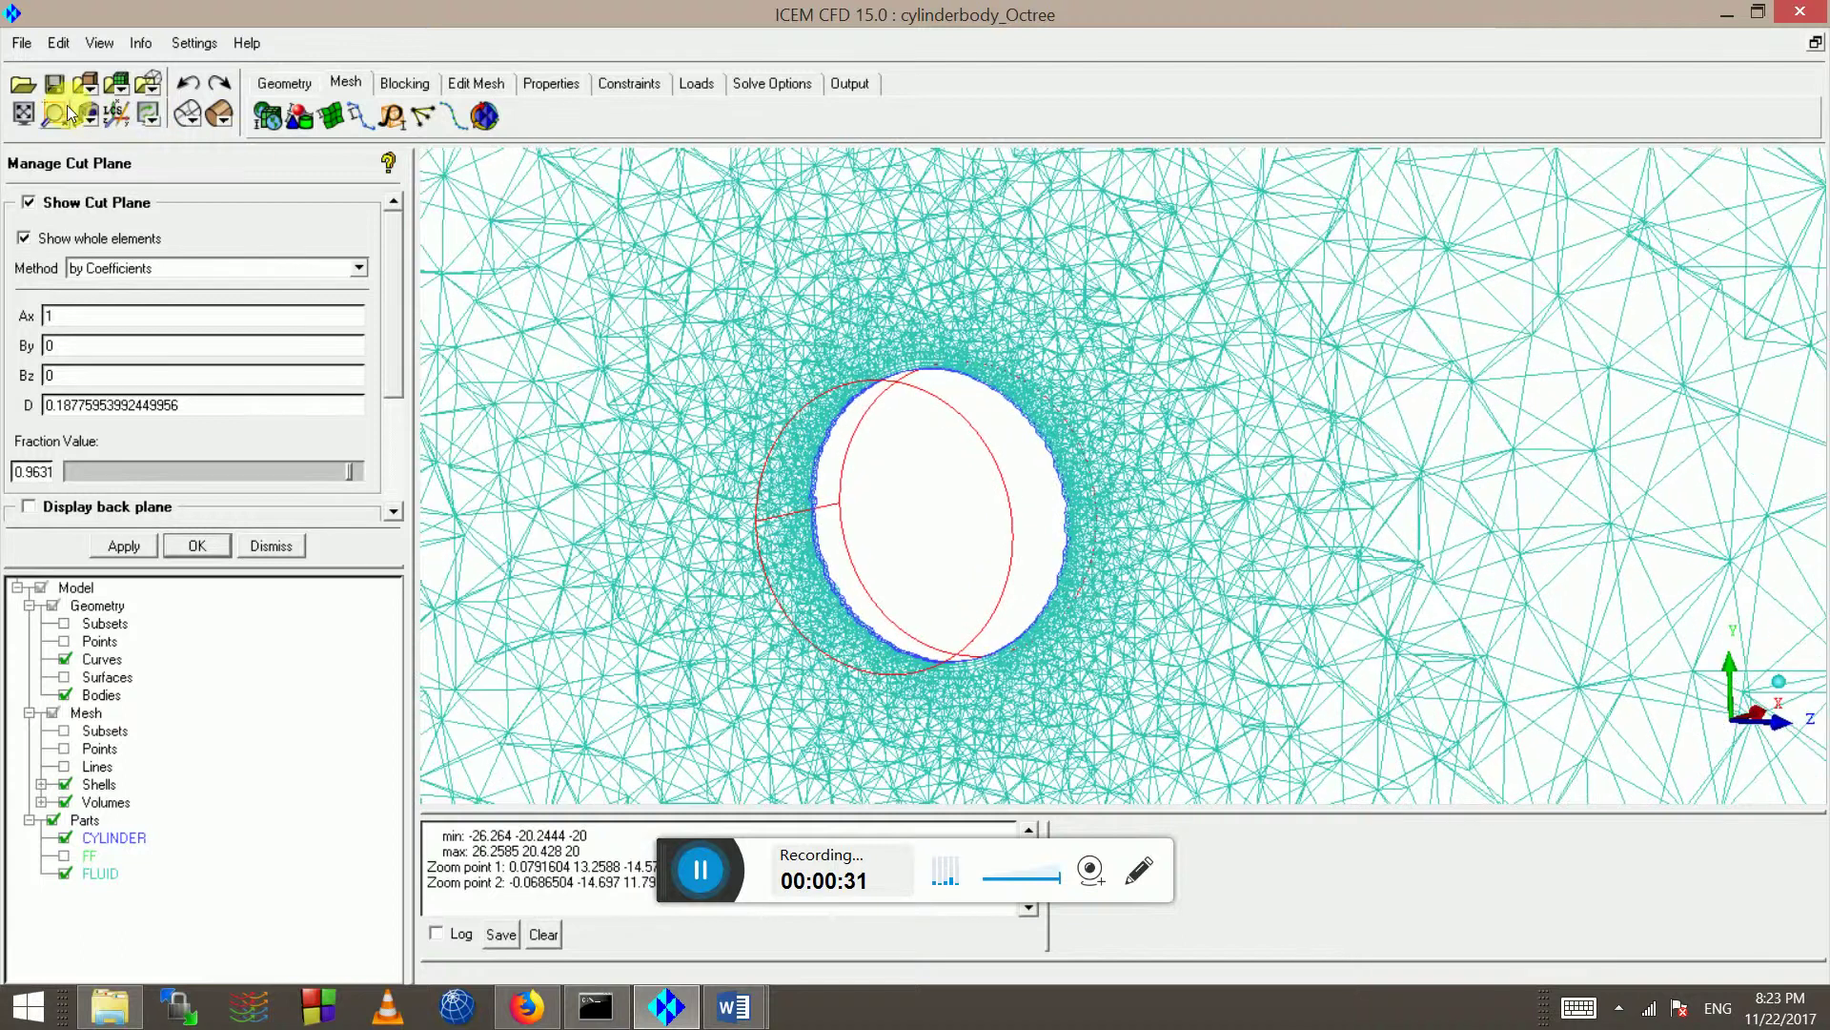
left_click(54, 115)
left_click_drag(962, 343, 1137, 398)
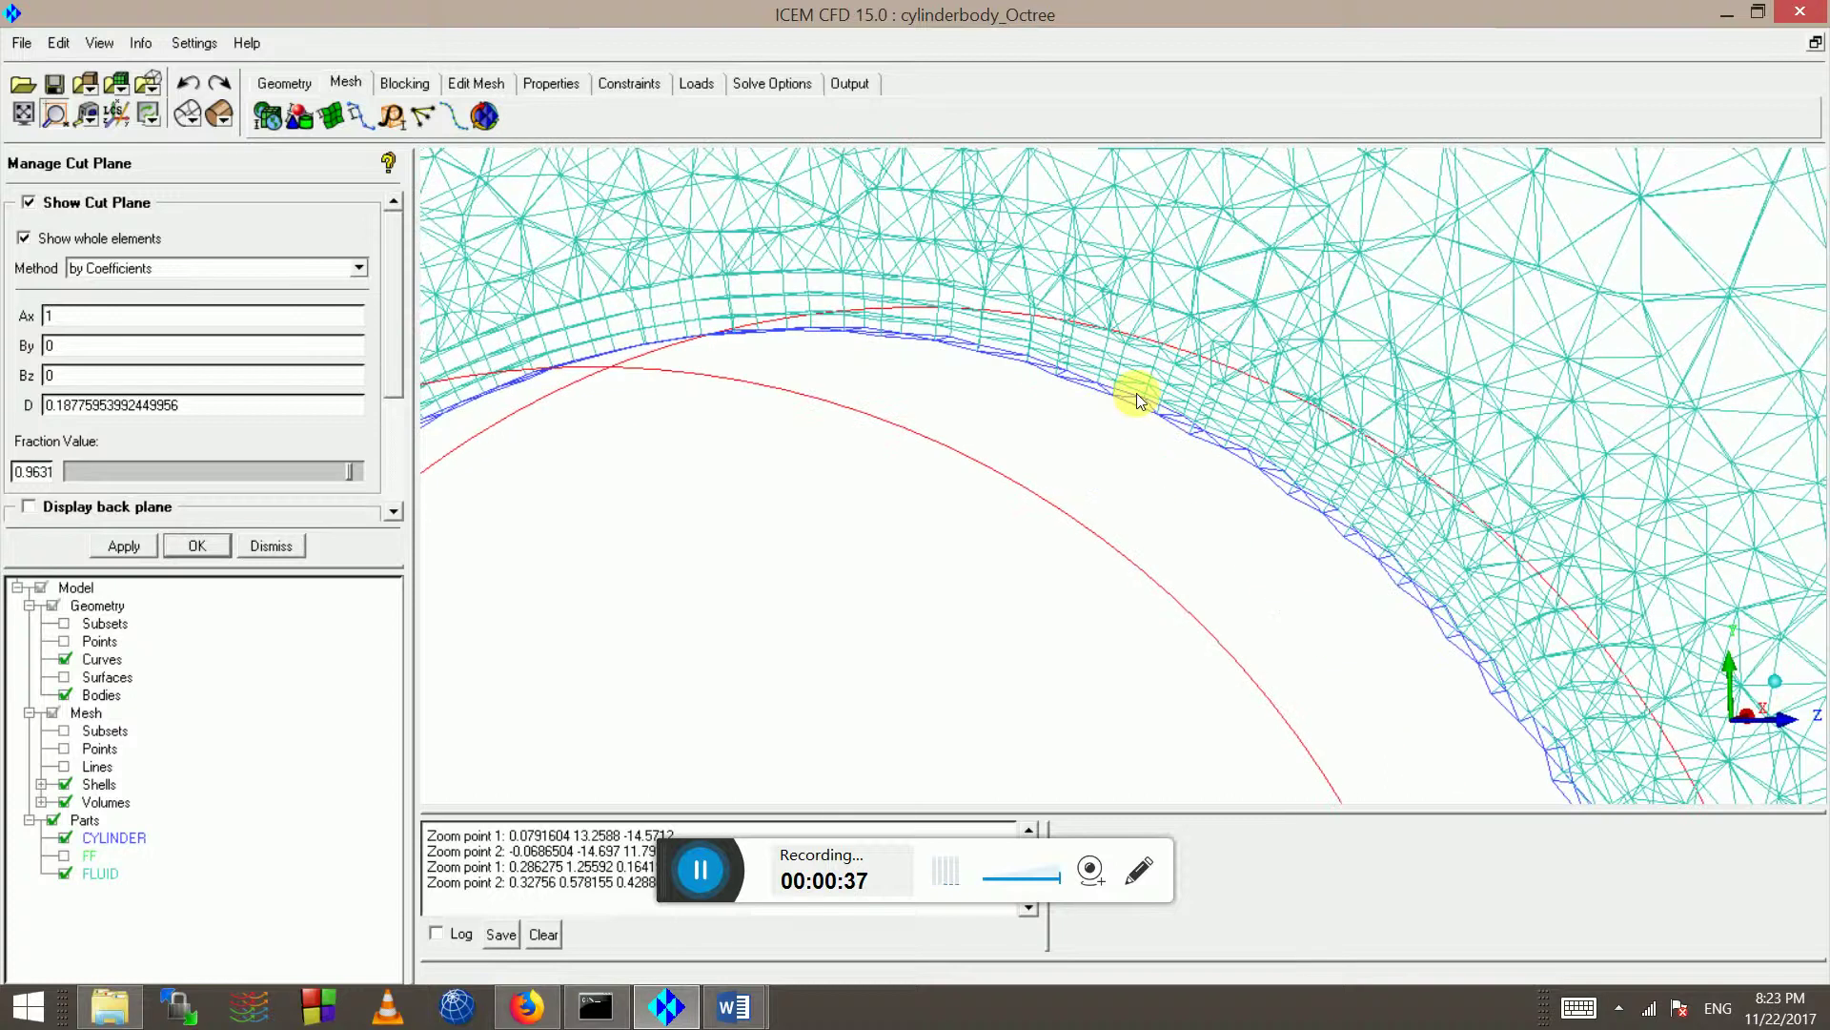
left_click_drag(1011, 441, 1176, 405)
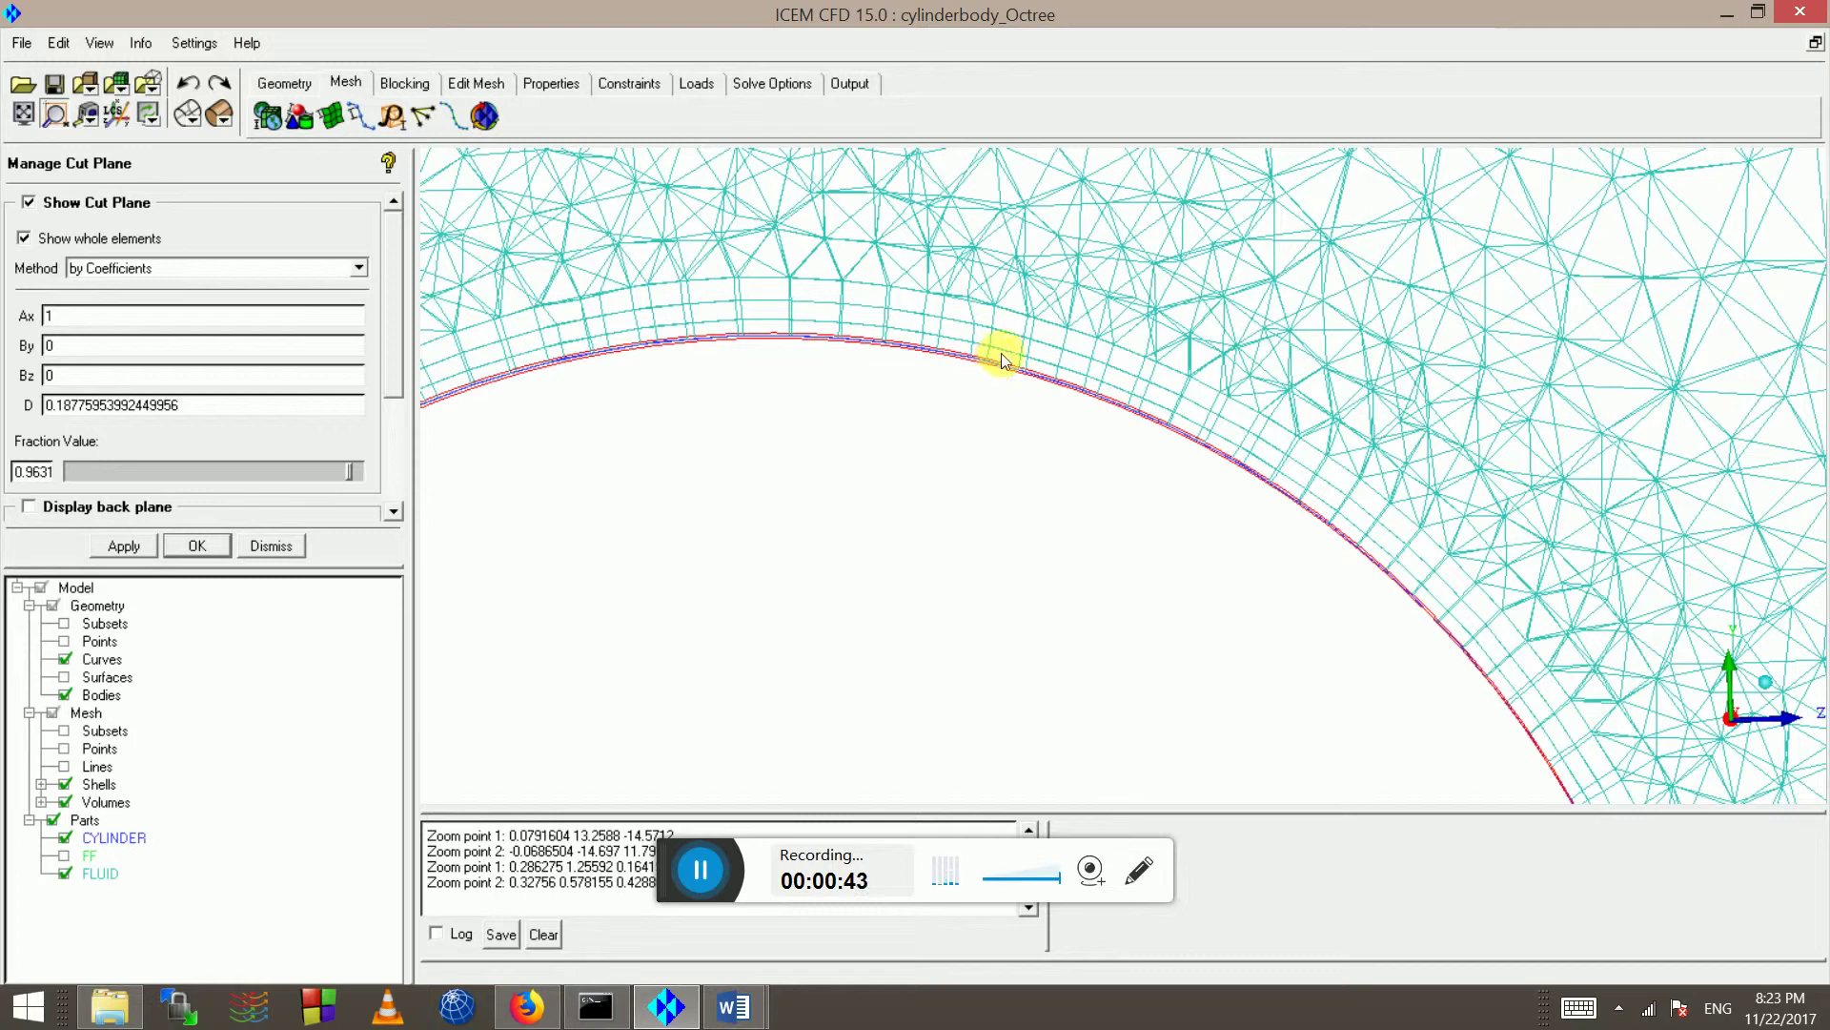
left_click_drag(986, 353, 715, 458)
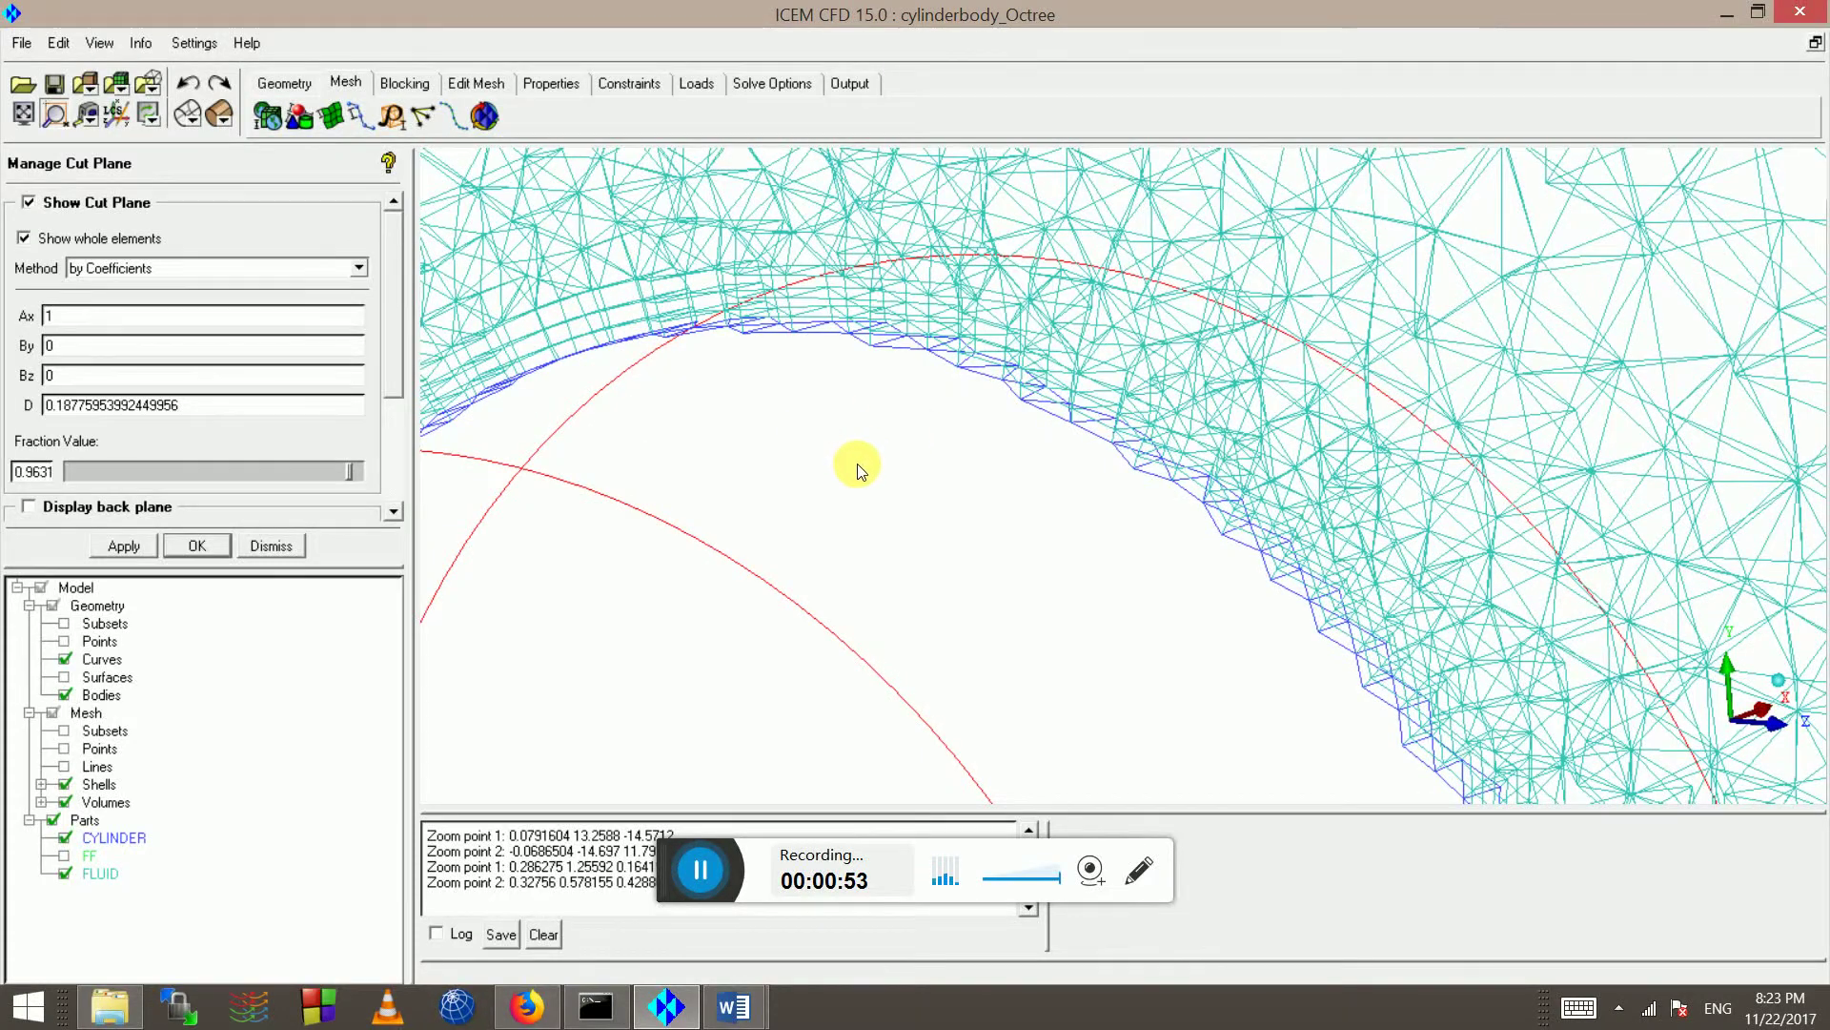
left_click_drag(858, 463, 916, 417)
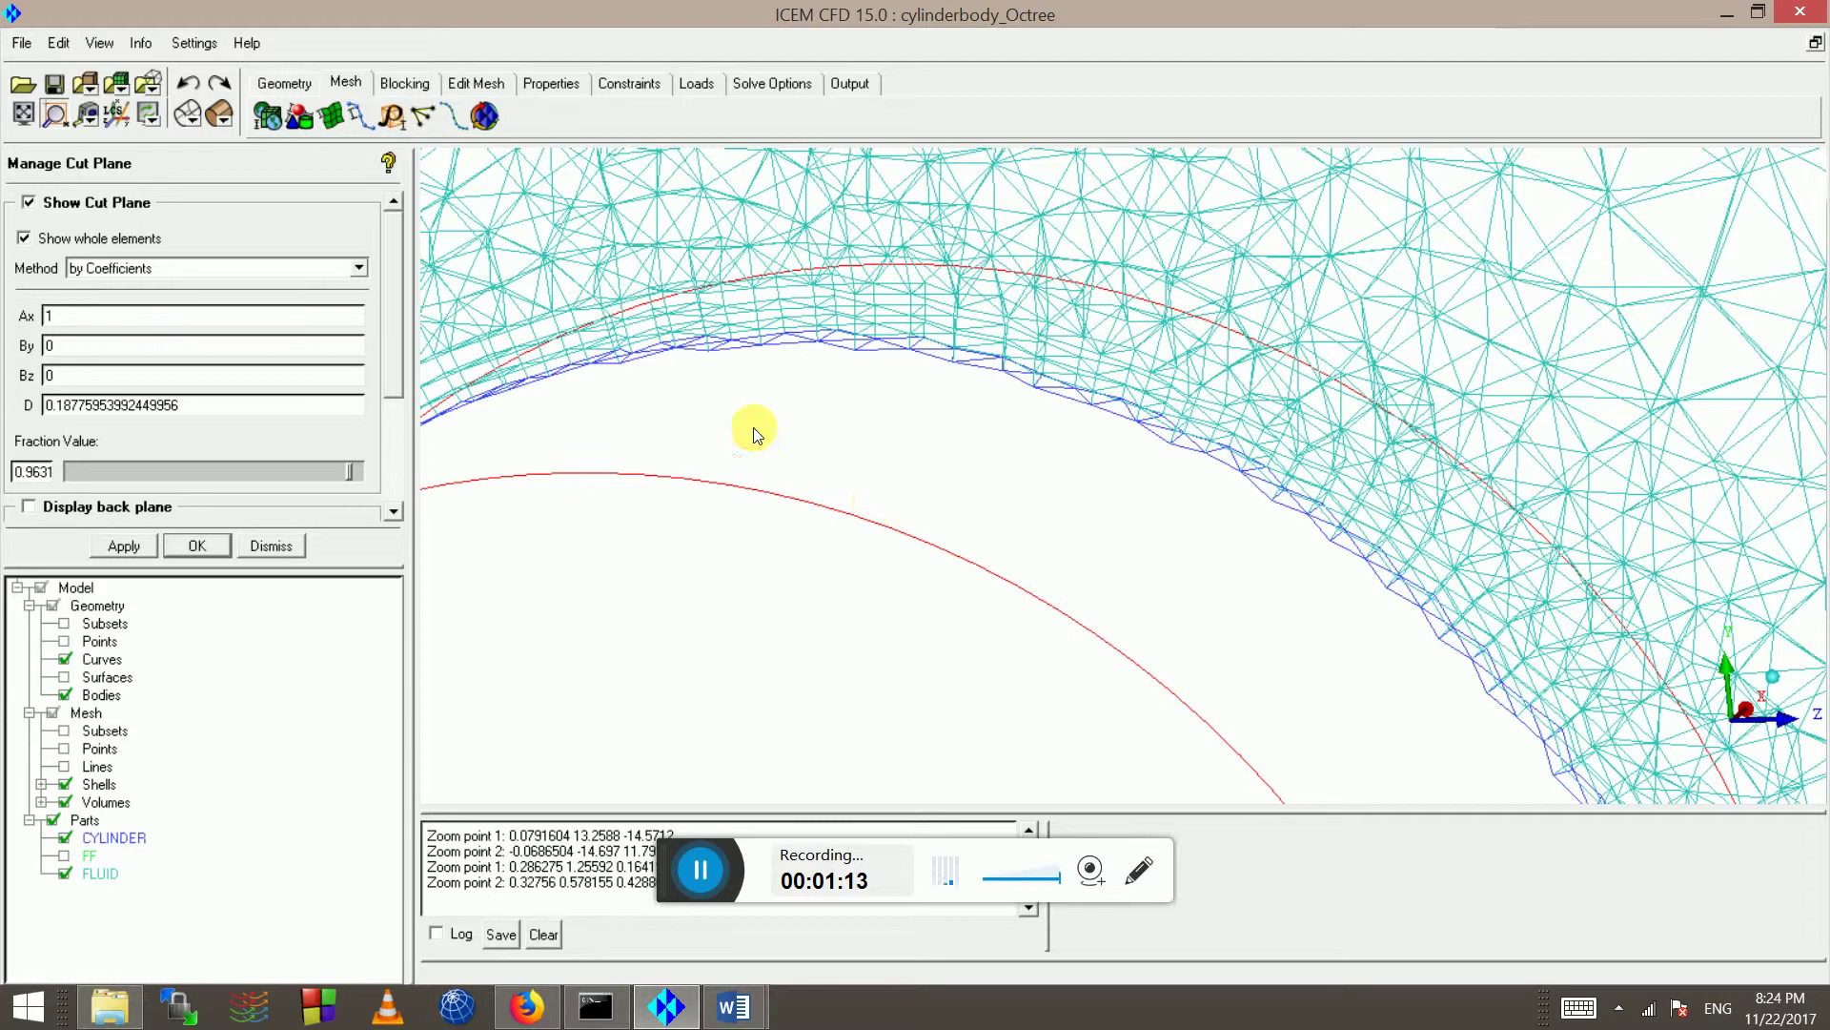
left_click(301, 540)
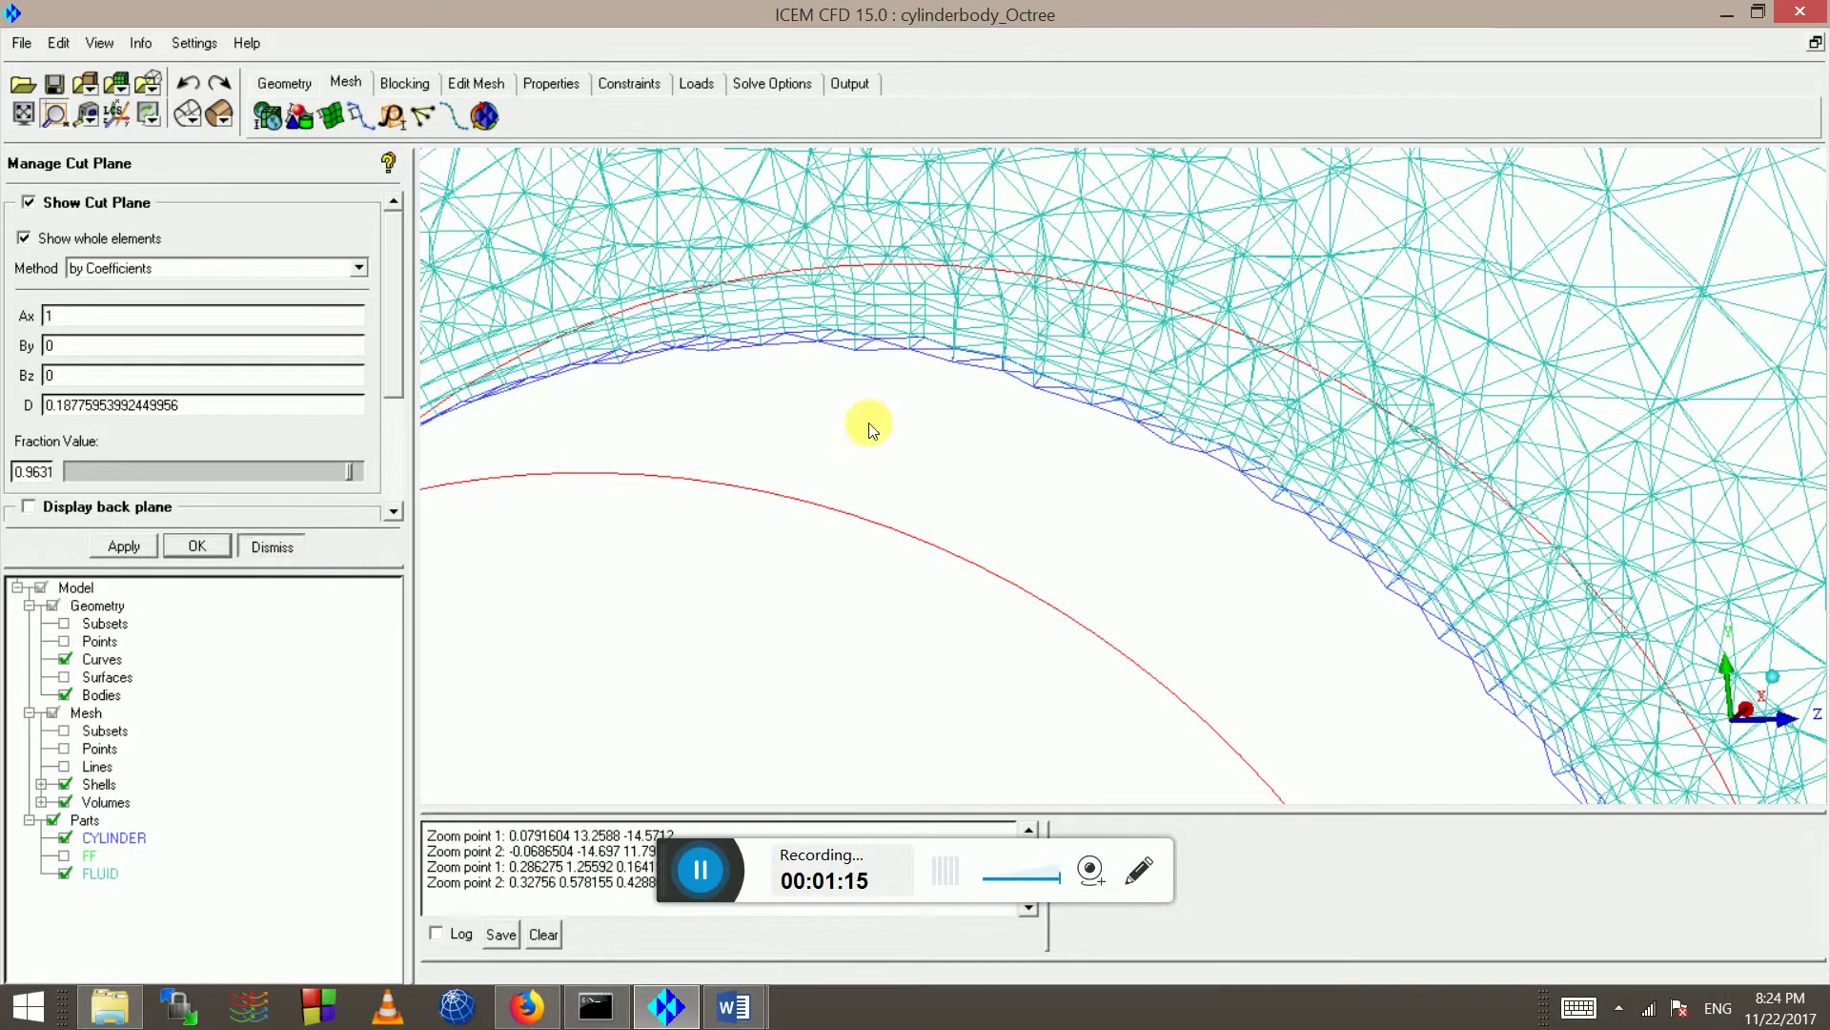
scroll(1173, 323, "down", 2)
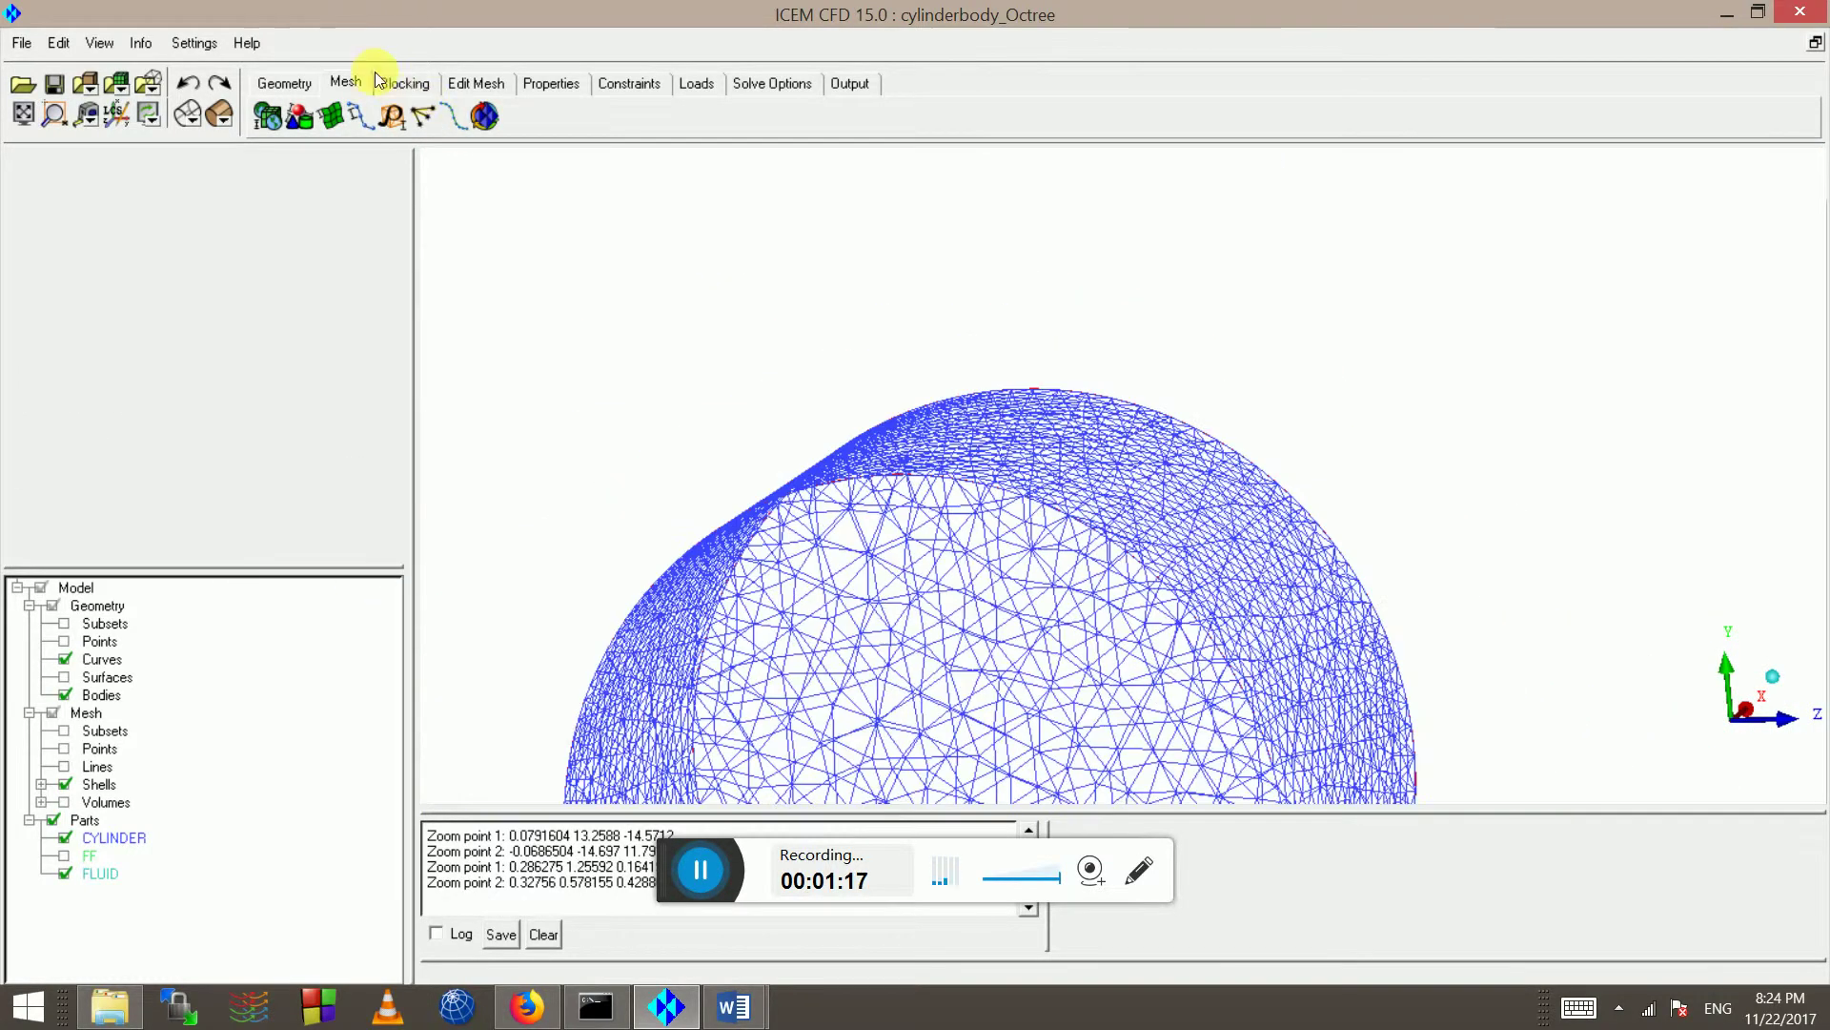
- Compute the quality metrics for all TETRA_4, TRI_3 and PENTA_6 elements, excluding LINE_2
left_click(417, 83)
left_click(469, 86)
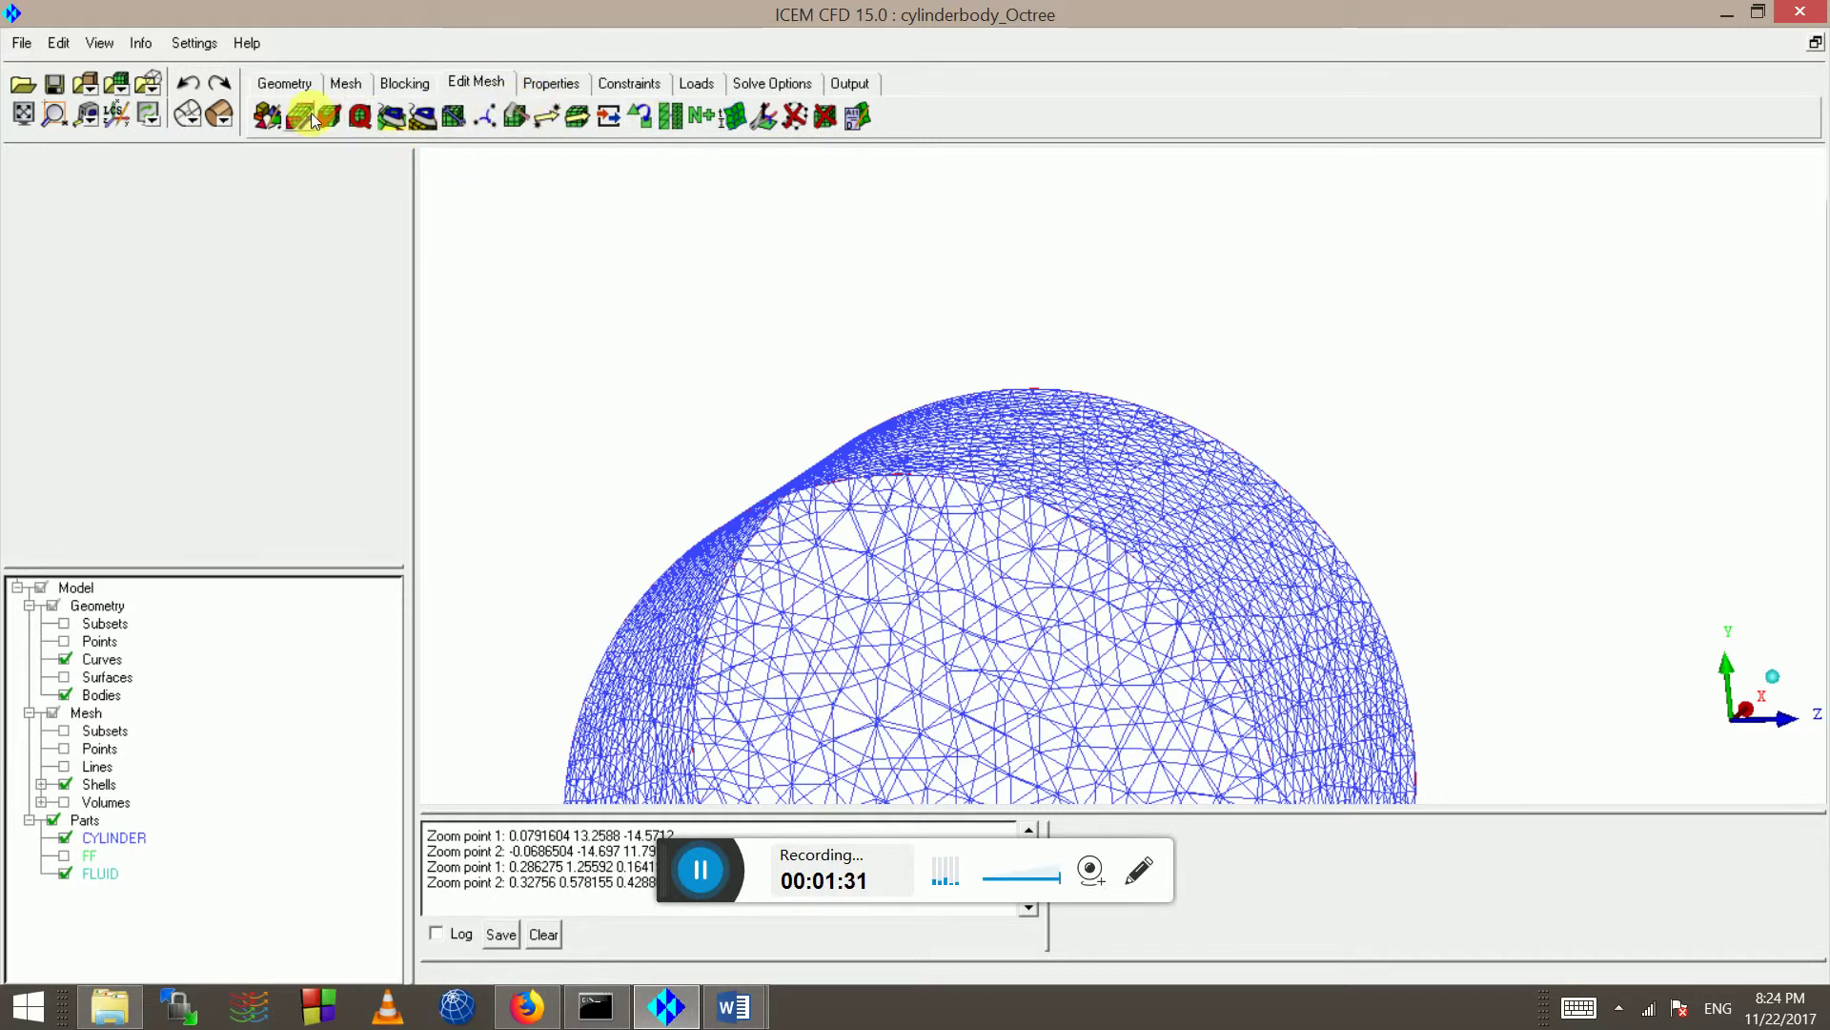
left_click(360, 115)
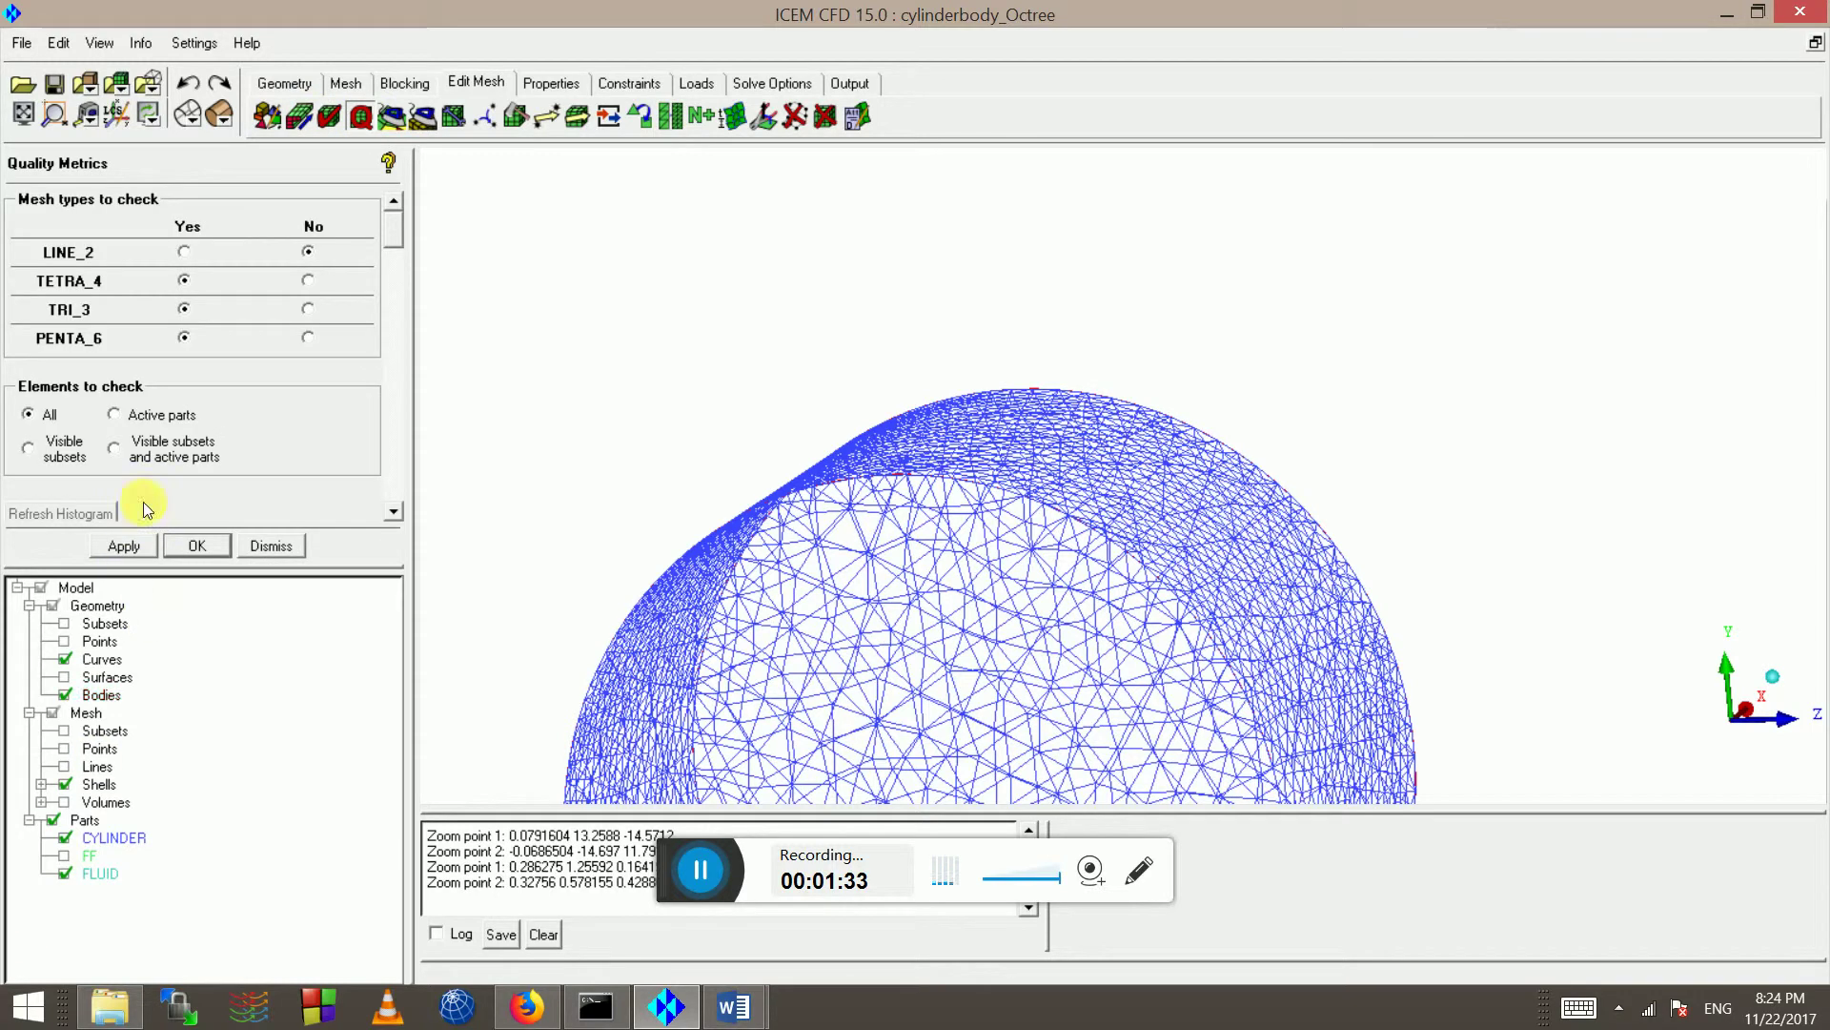
left_click(124, 545)
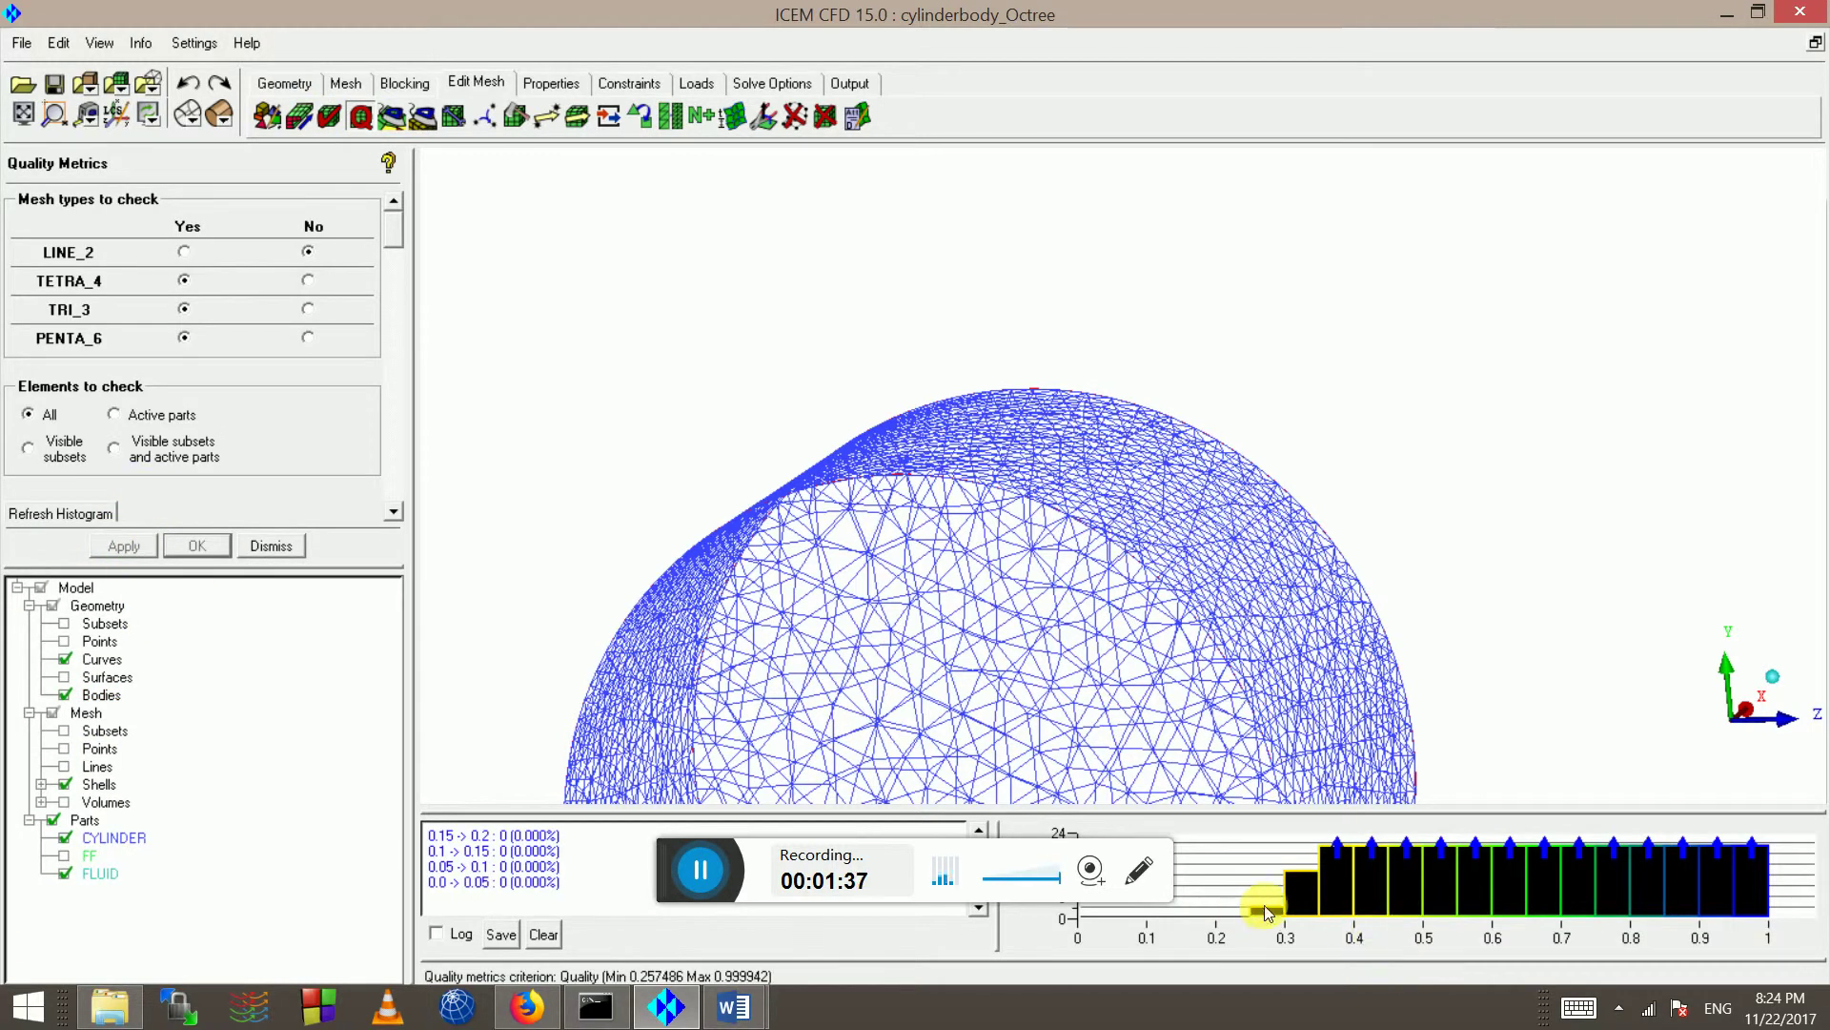
- Examine the cylinder's surface triangles up close from different angles alongside the quality histogram
scroll(1089, 555, "down", 2)
middle_click_drag(1023, 533, 924, 330)
scroll(923, 329, "down", 1)
left_click_drag(925, 328, 947, 454)
scroll(908, 515, "up", 5)
scroll(945, 462, "up", 3)
scroll(944, 465, "up", 2)
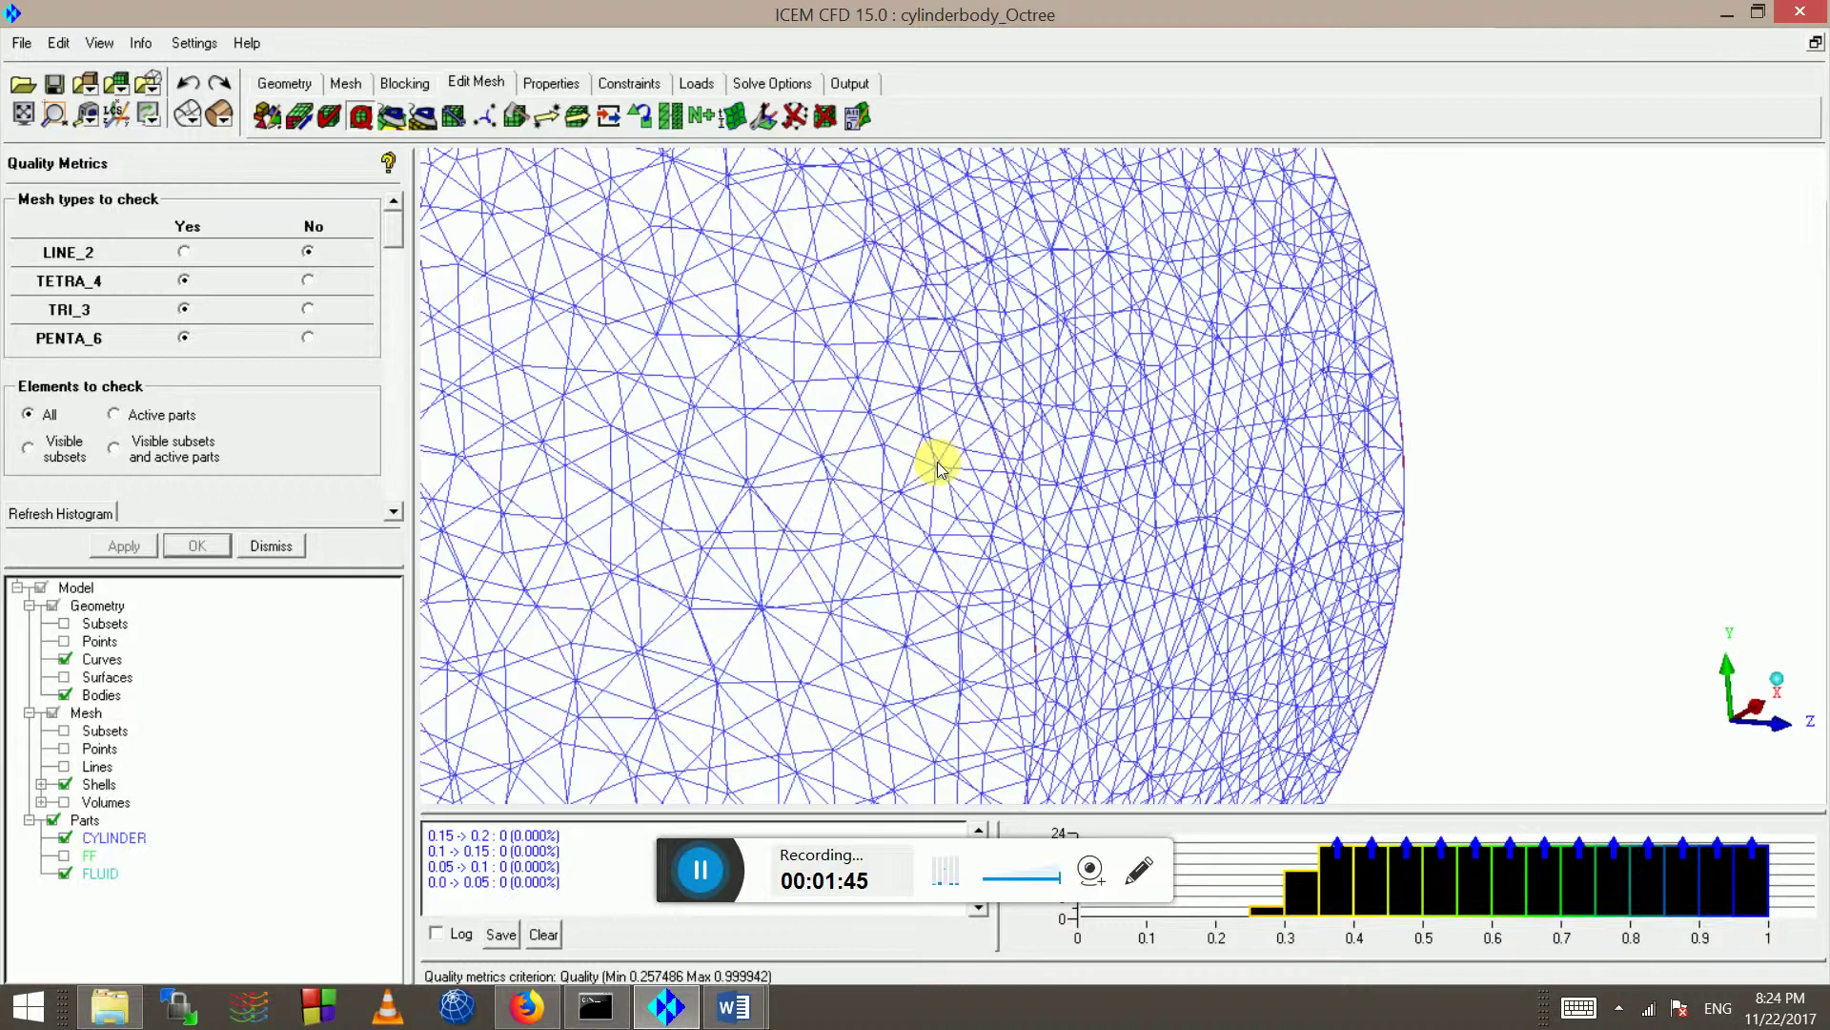
scroll(1336, 613, "down", 5)
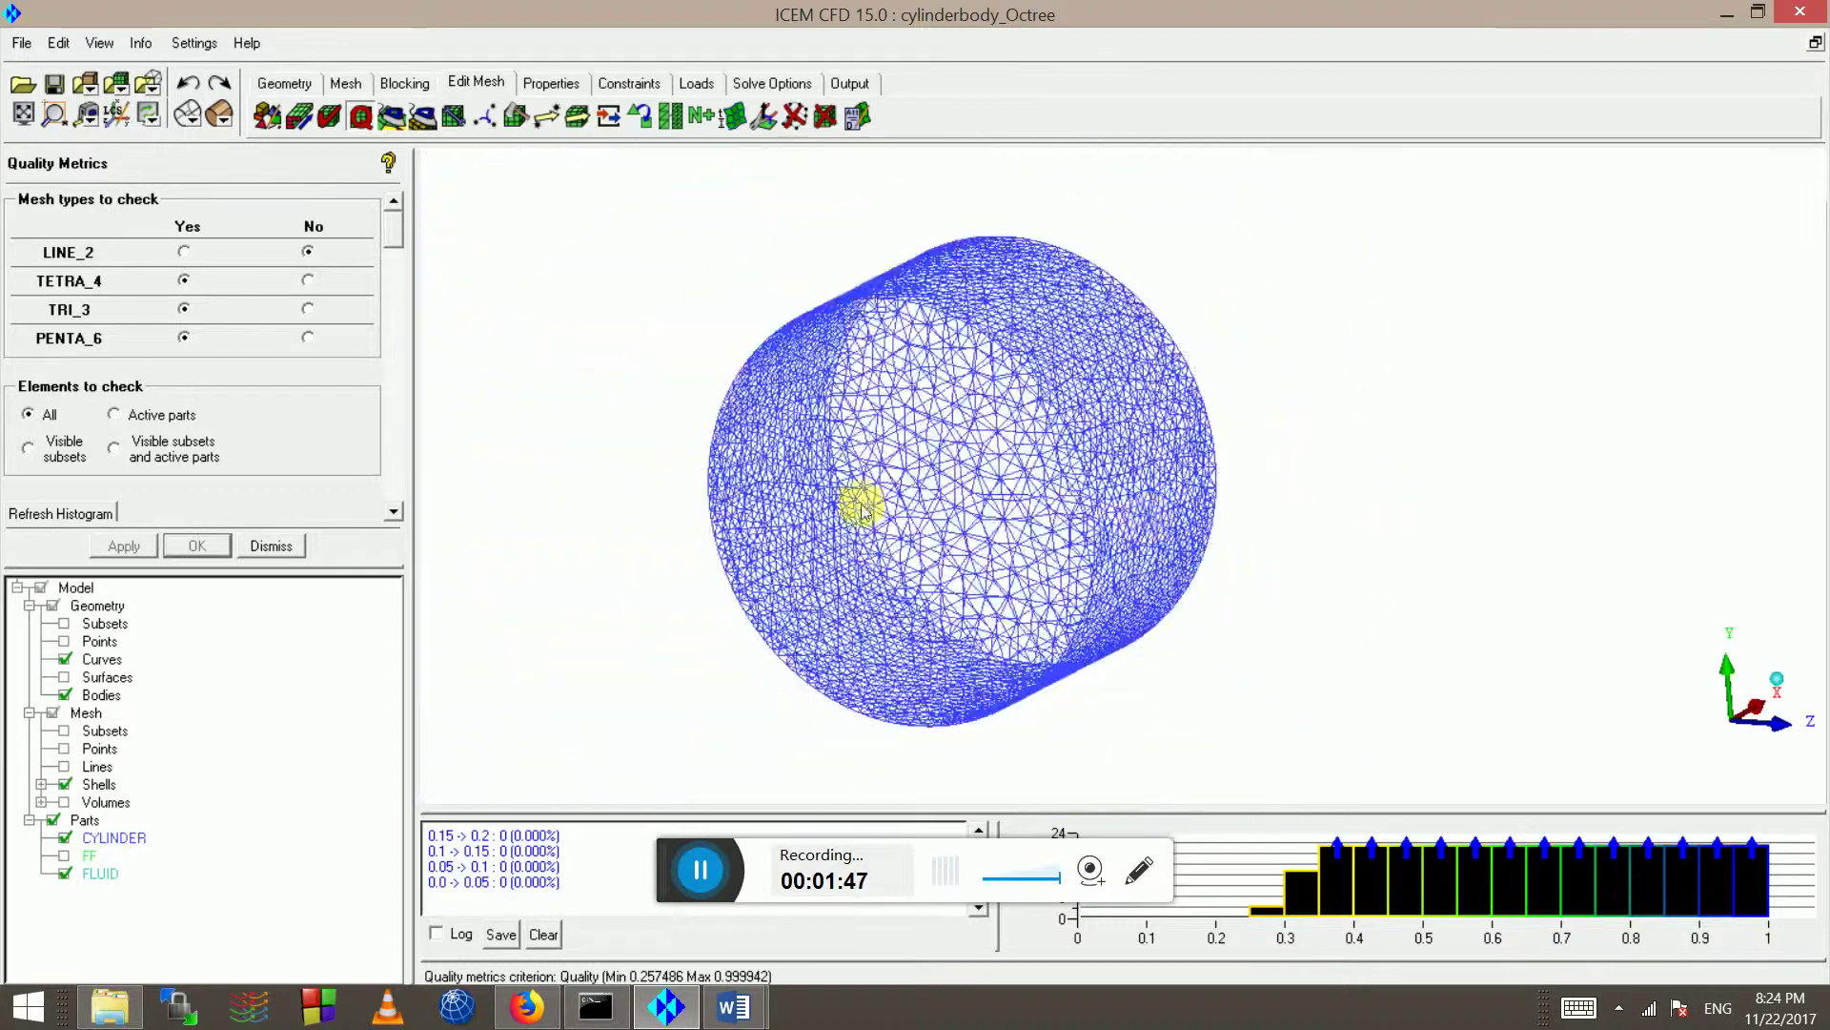
left_click_drag(861, 502, 839, 396)
scroll(839, 395, "up", 2)
scroll(1299, 723, "up", 3)
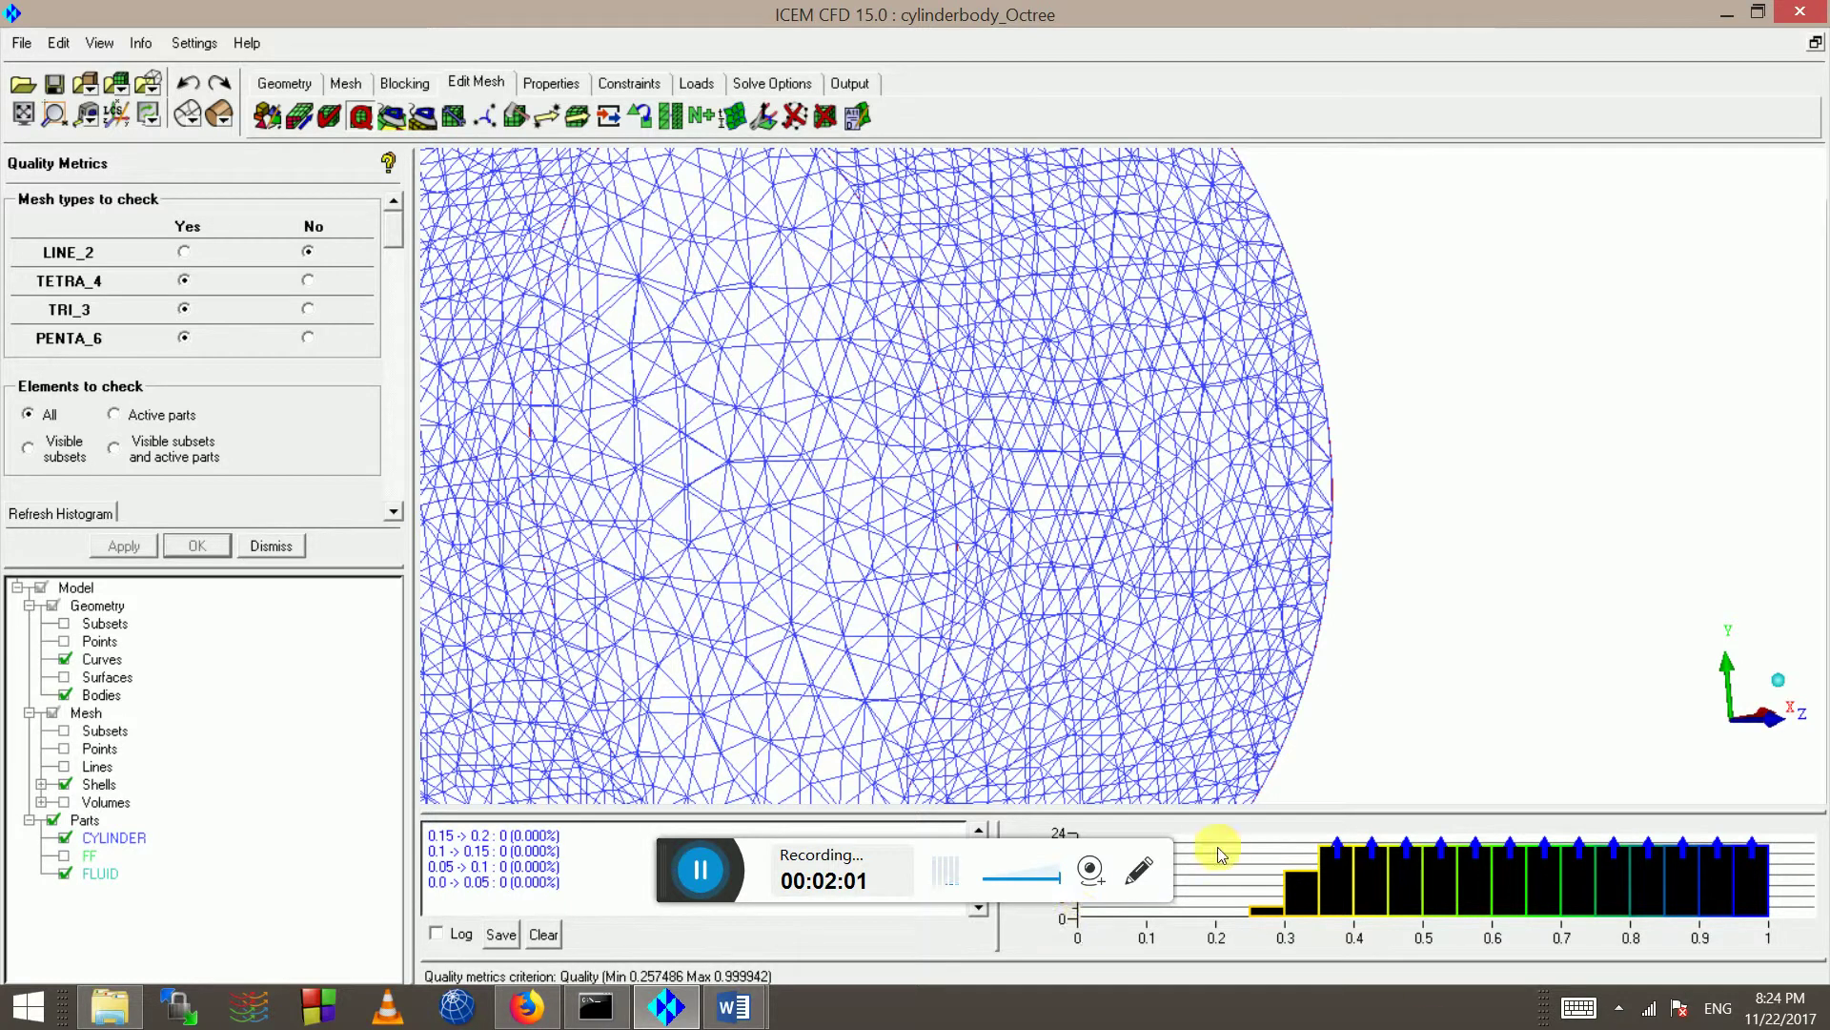
- Reset the quality histogram's range and toggle the selection of its lowest-quality bar
right_click(1219, 888)
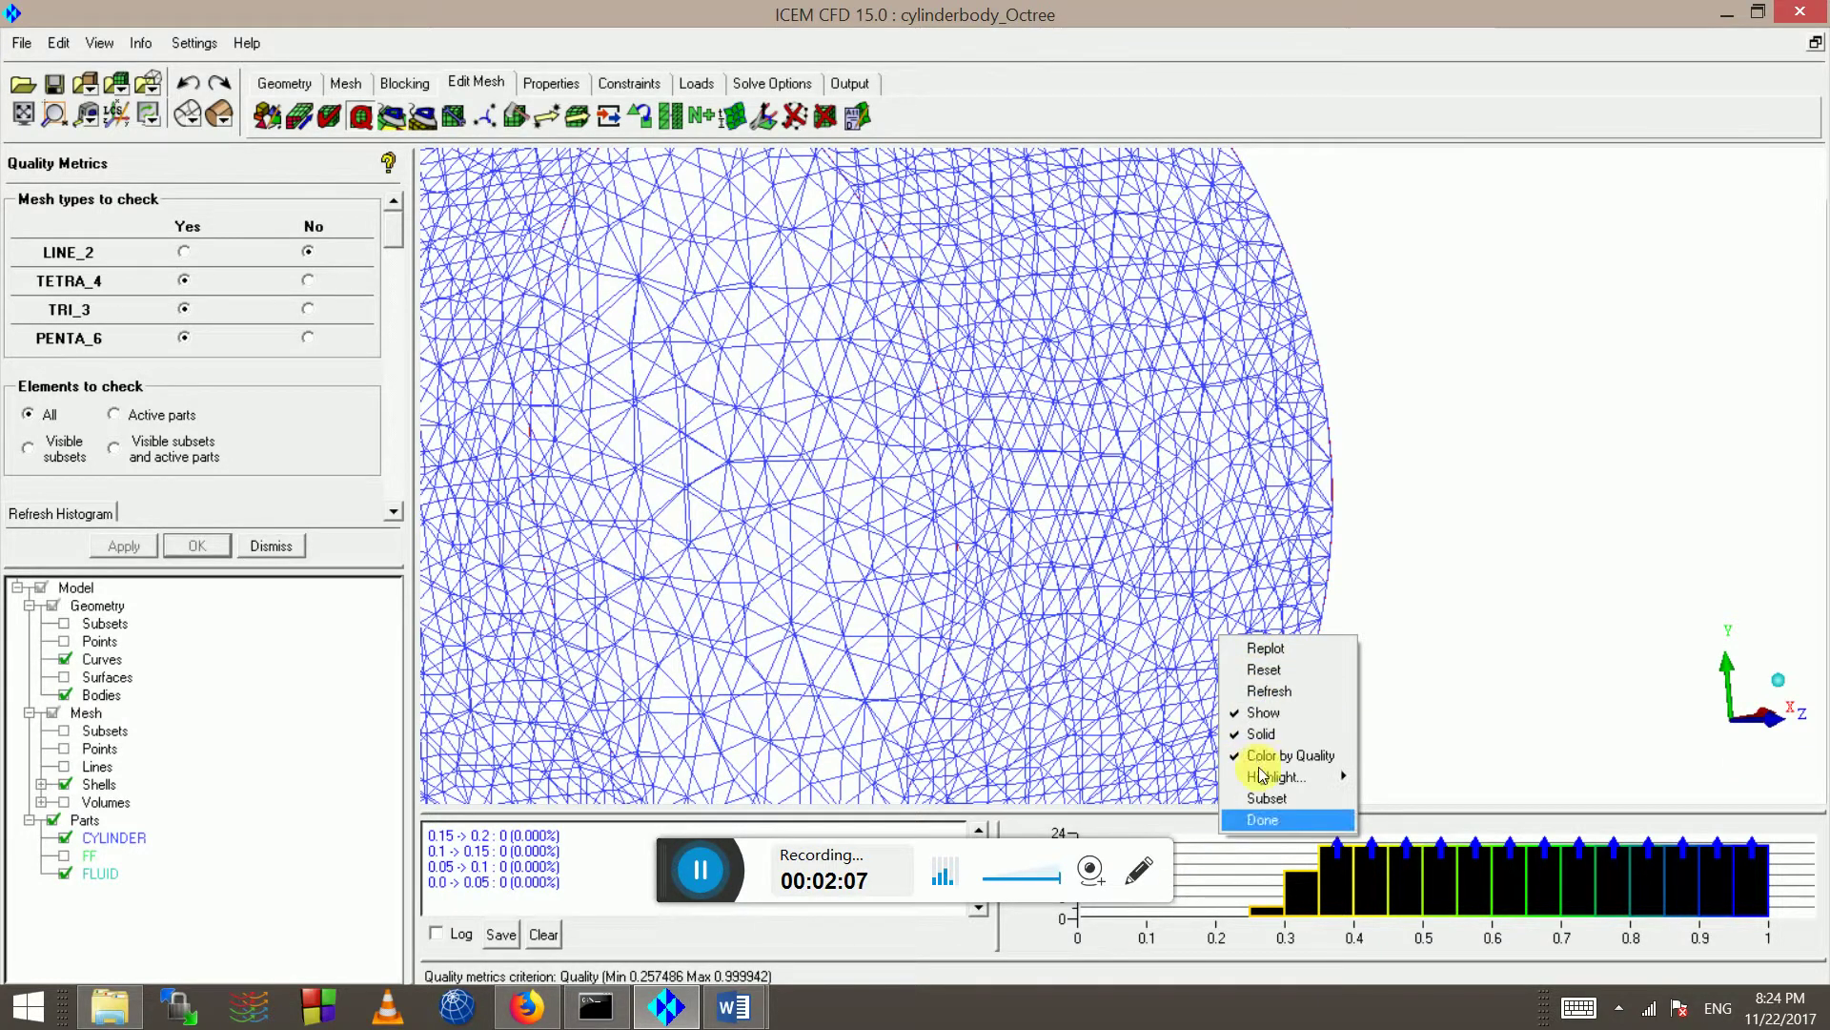
left_click(1283, 670)
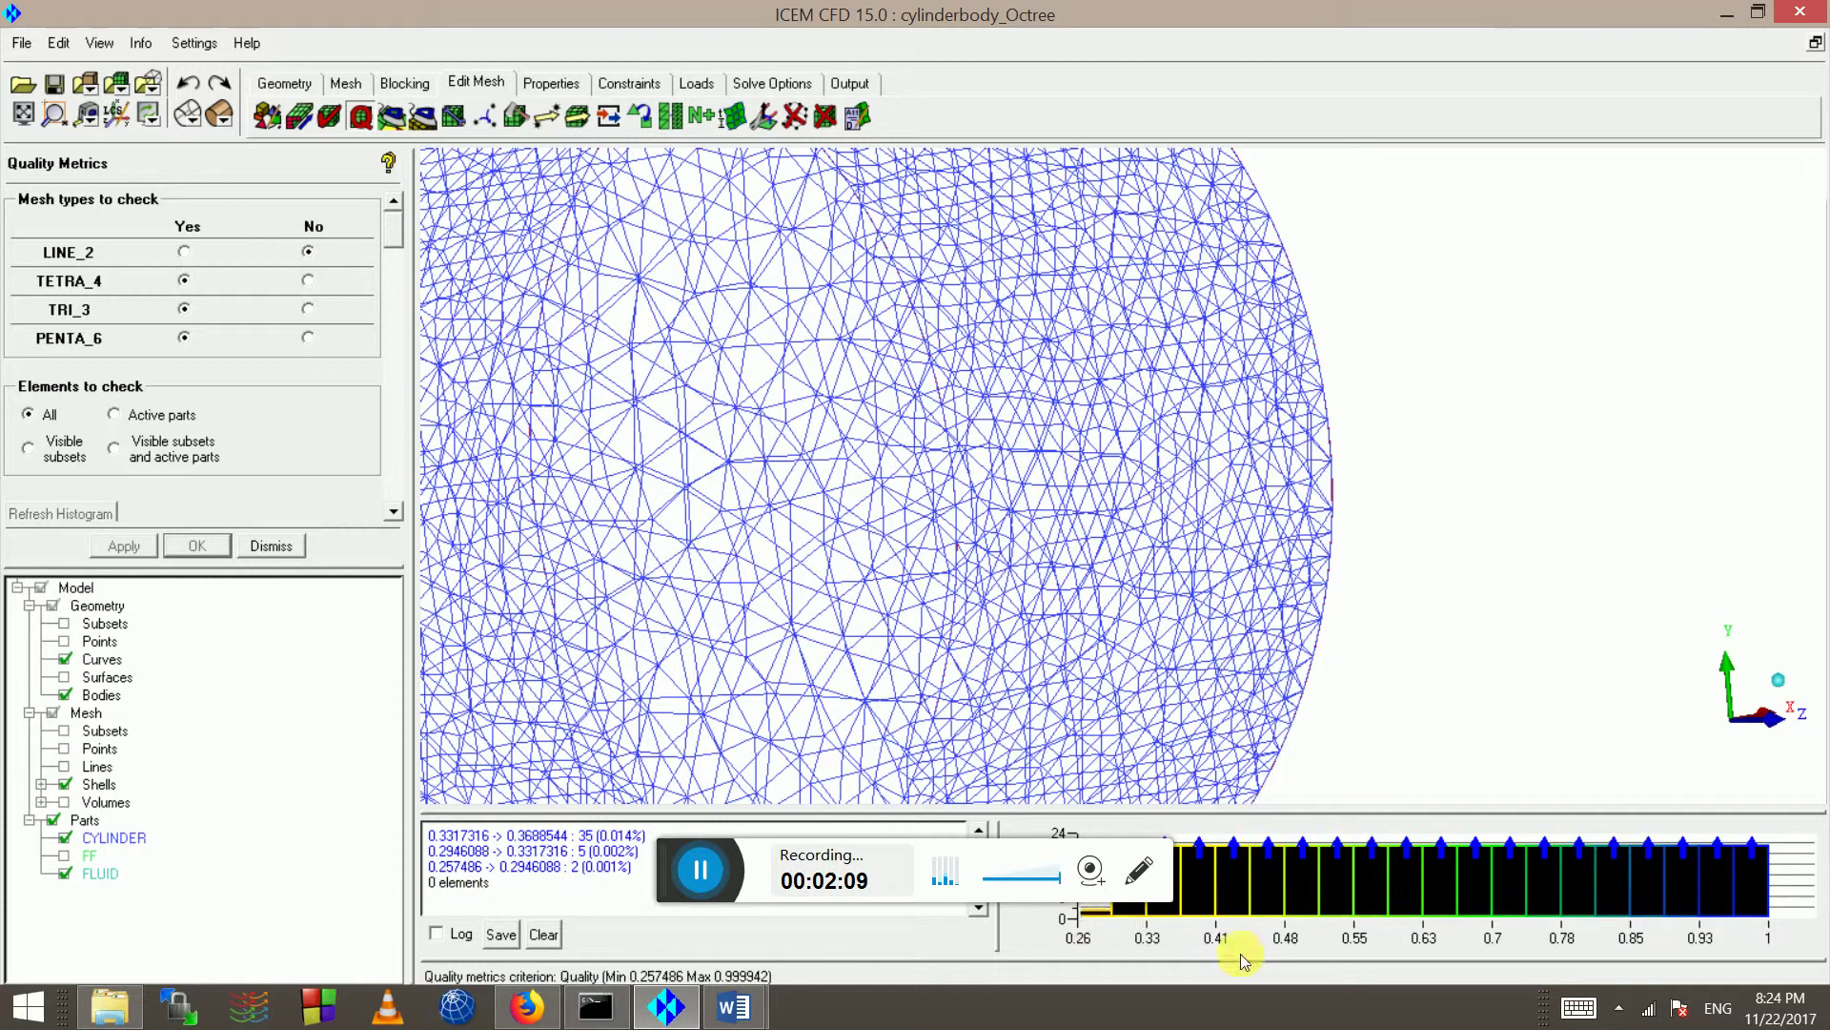
left_click(1091, 908)
left_click(1090, 909)
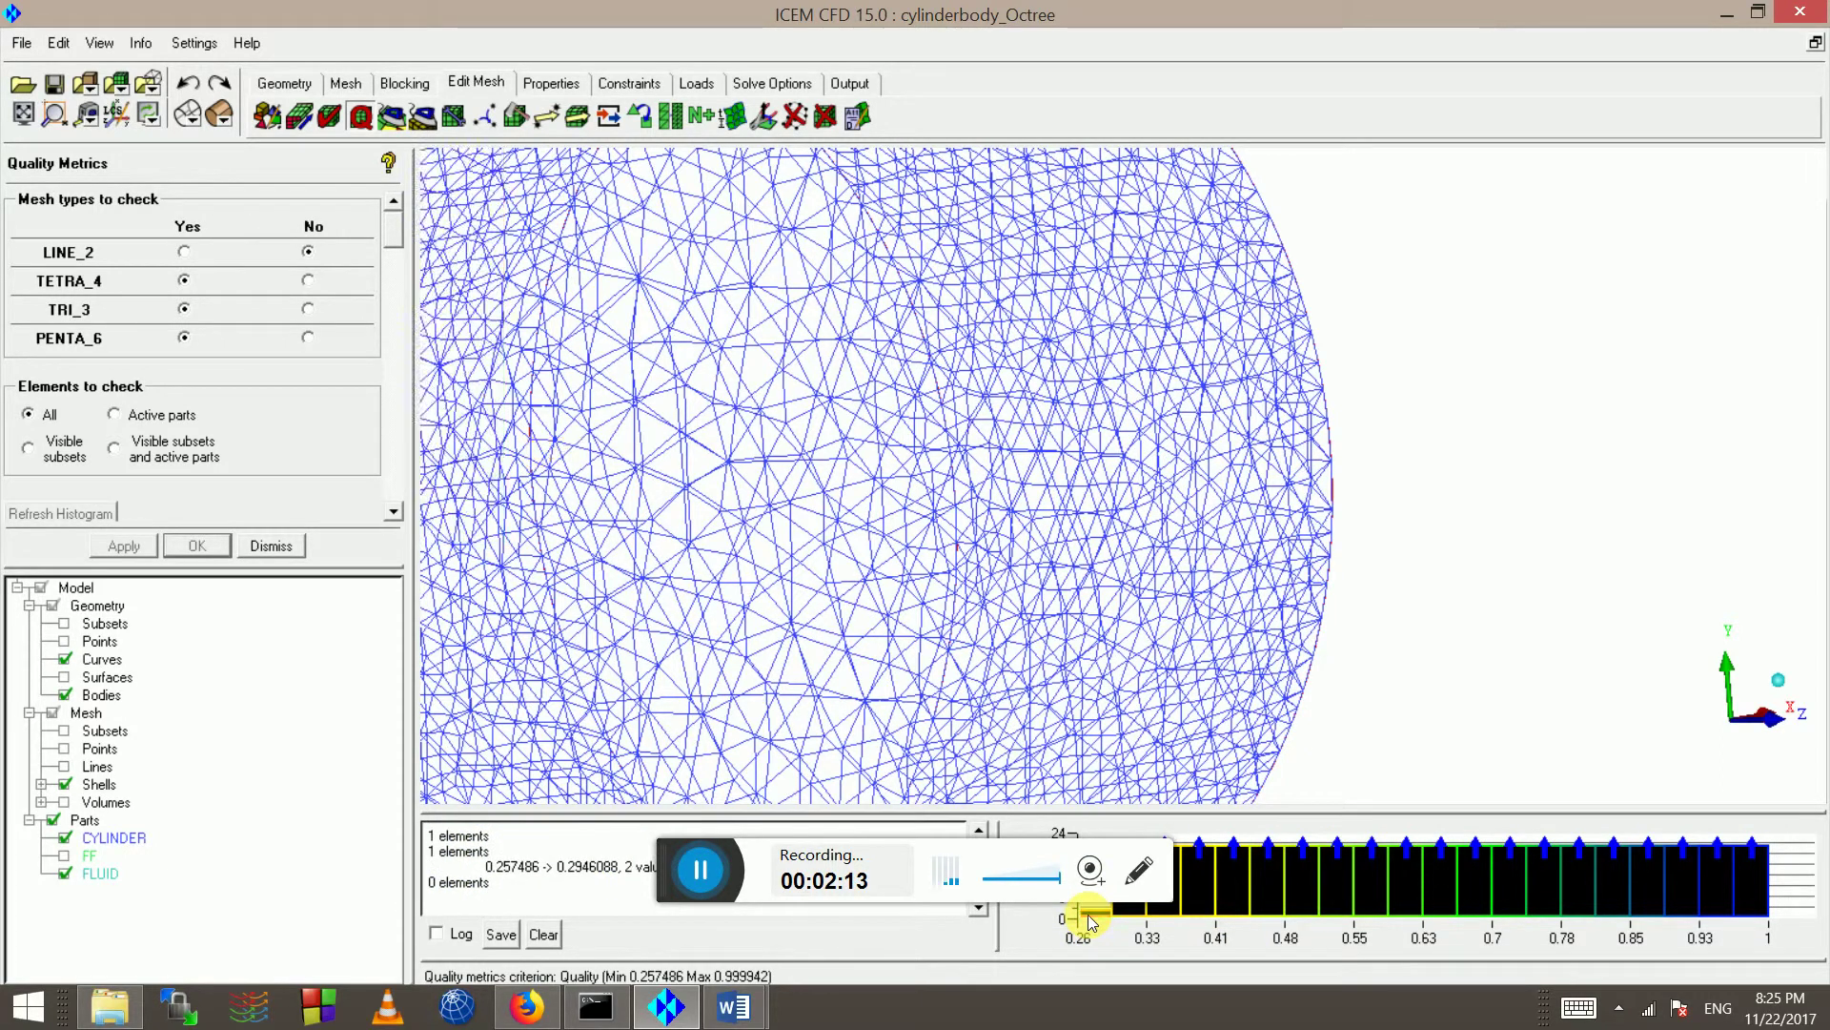
- Look over the cylinder mesh for the poorest elements and close the quality histogram
scroll(1176, 253, "down", 1)
scroll(1176, 254, "down", 2)
left_click_drag(1193, 366, 1181, 391)
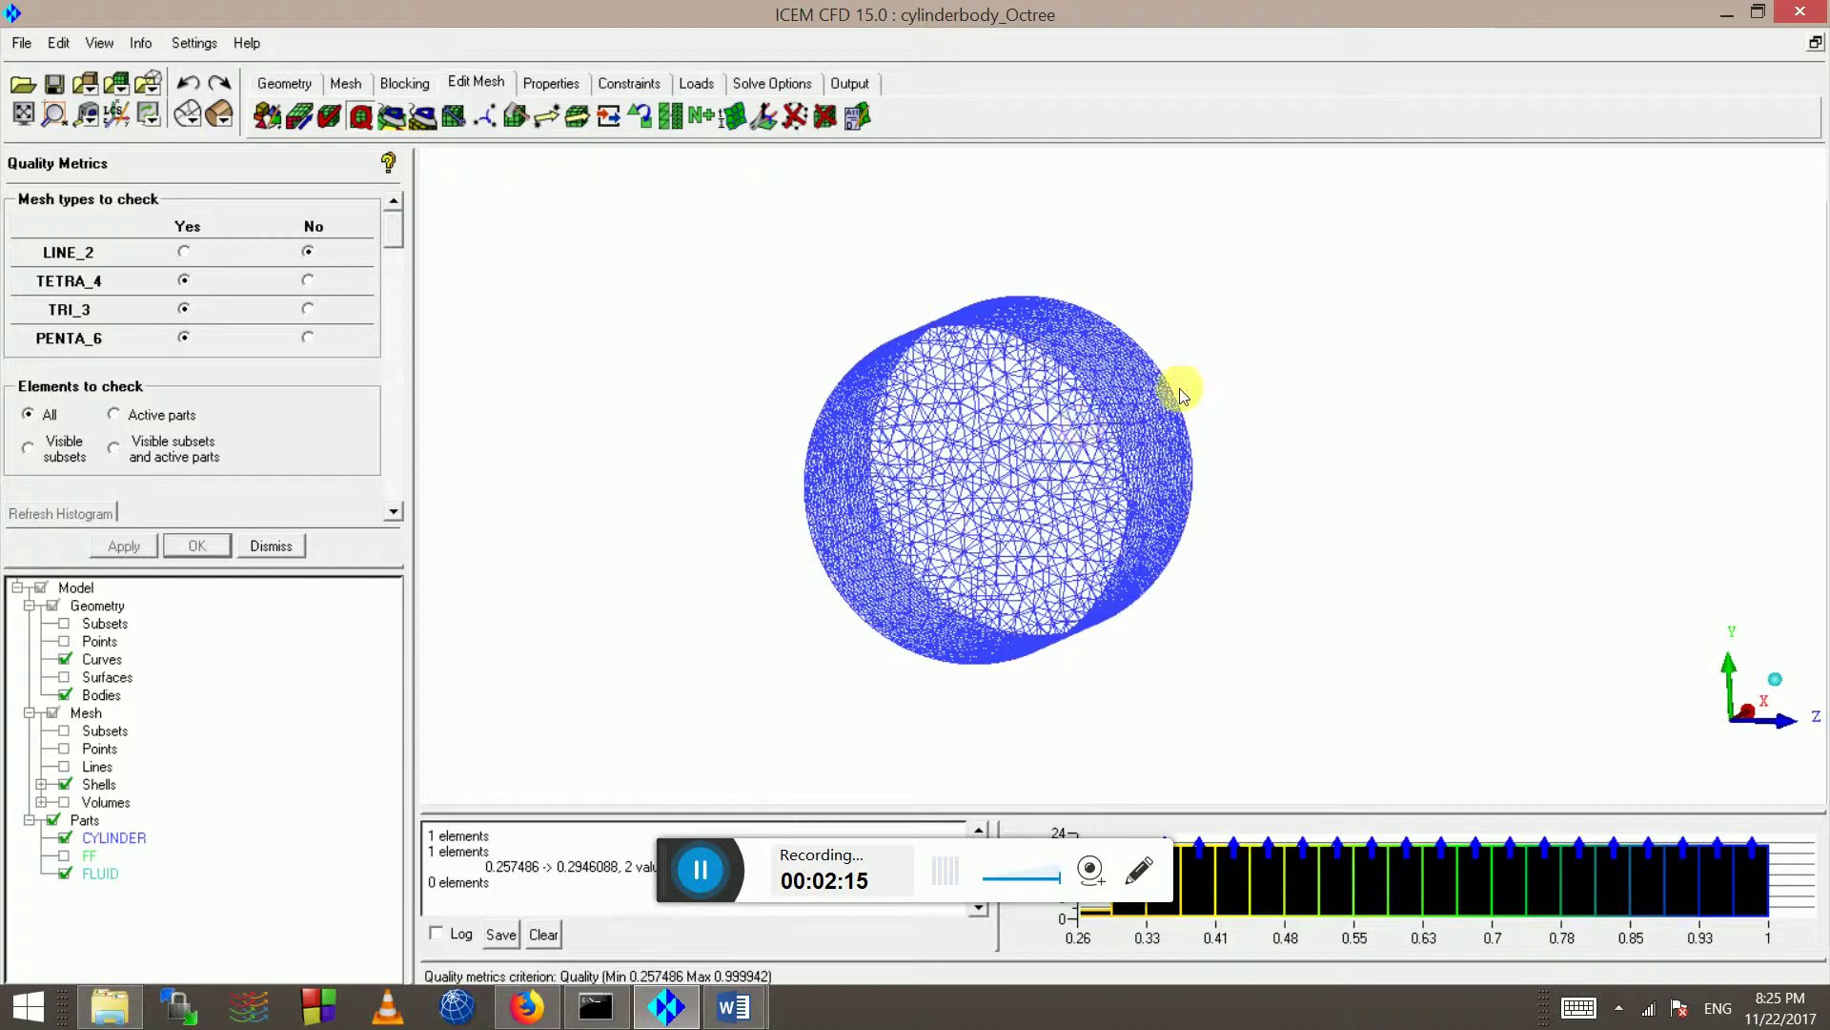
scroll(1056, 422, "down", 1)
mouse_move(1057, 422)
left_mouse_down()
mouse_move(988, 404)
mouse_move(1000, 511)
mouse_move(1037, 430)
left_mouse_up()
scroll(1033, 428, "up", 2)
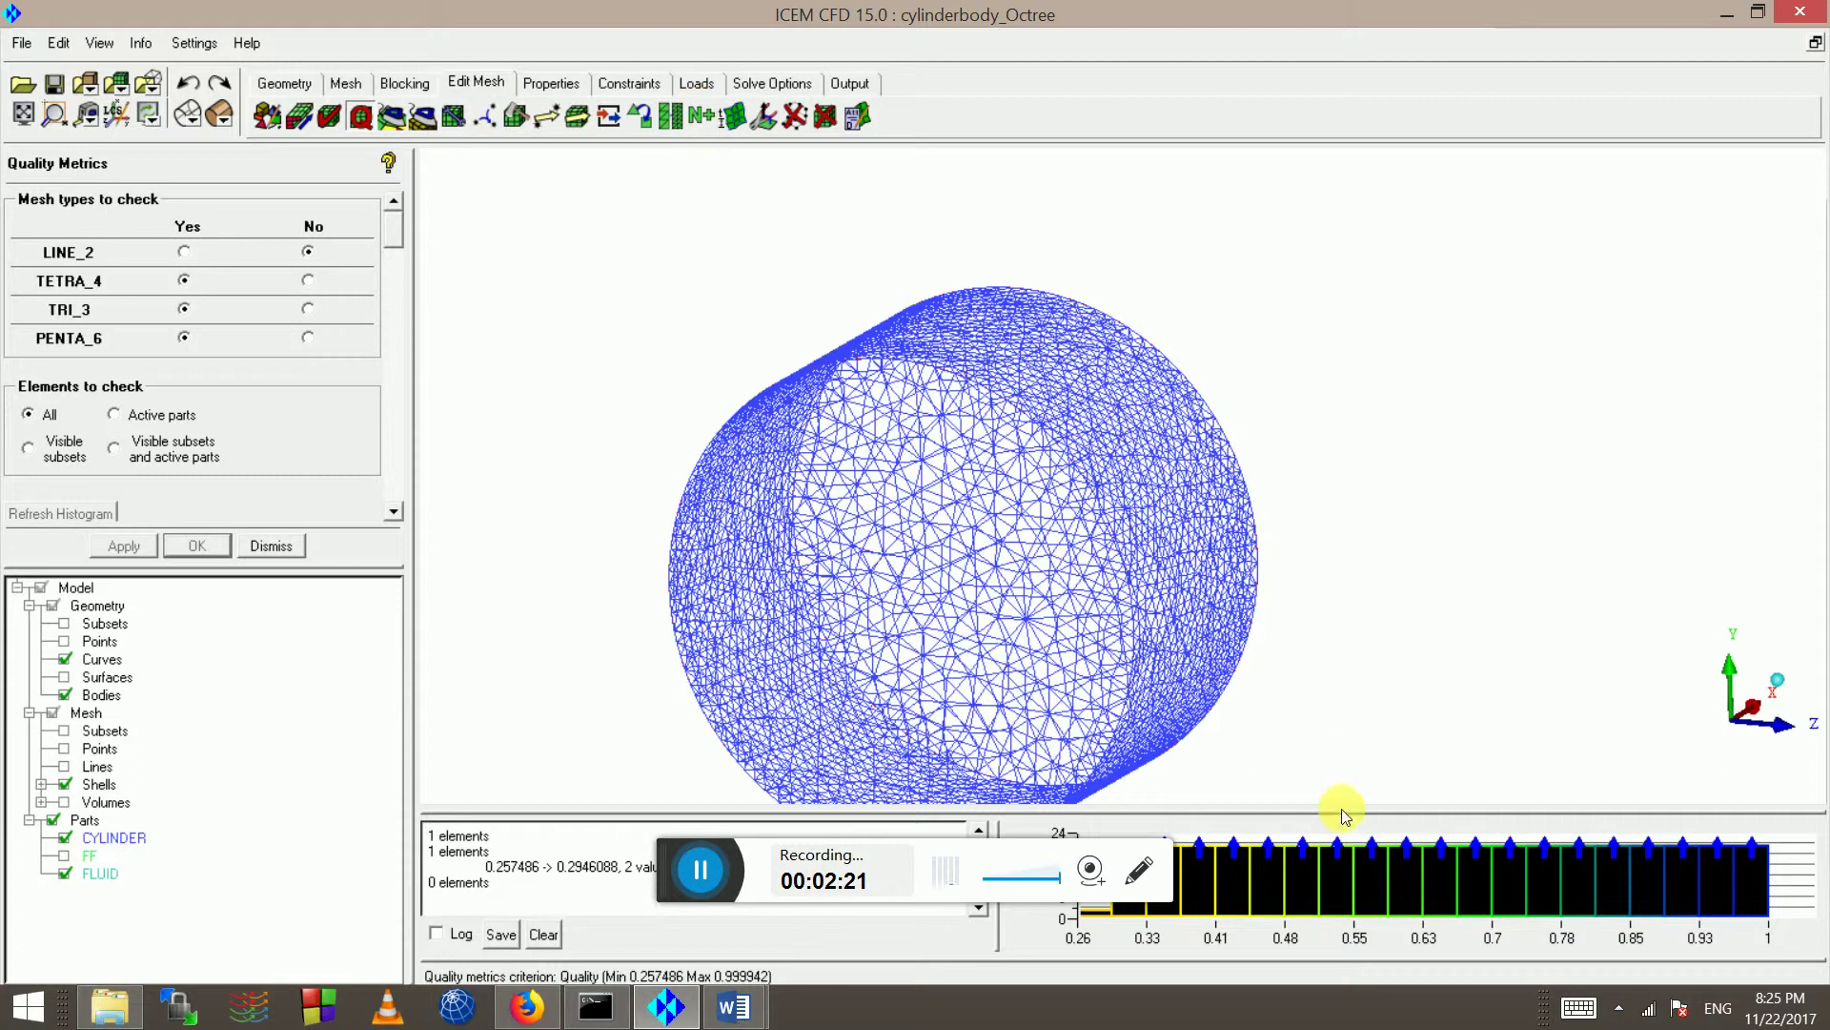
right_click(1393, 852)
left_click(1379, 820)
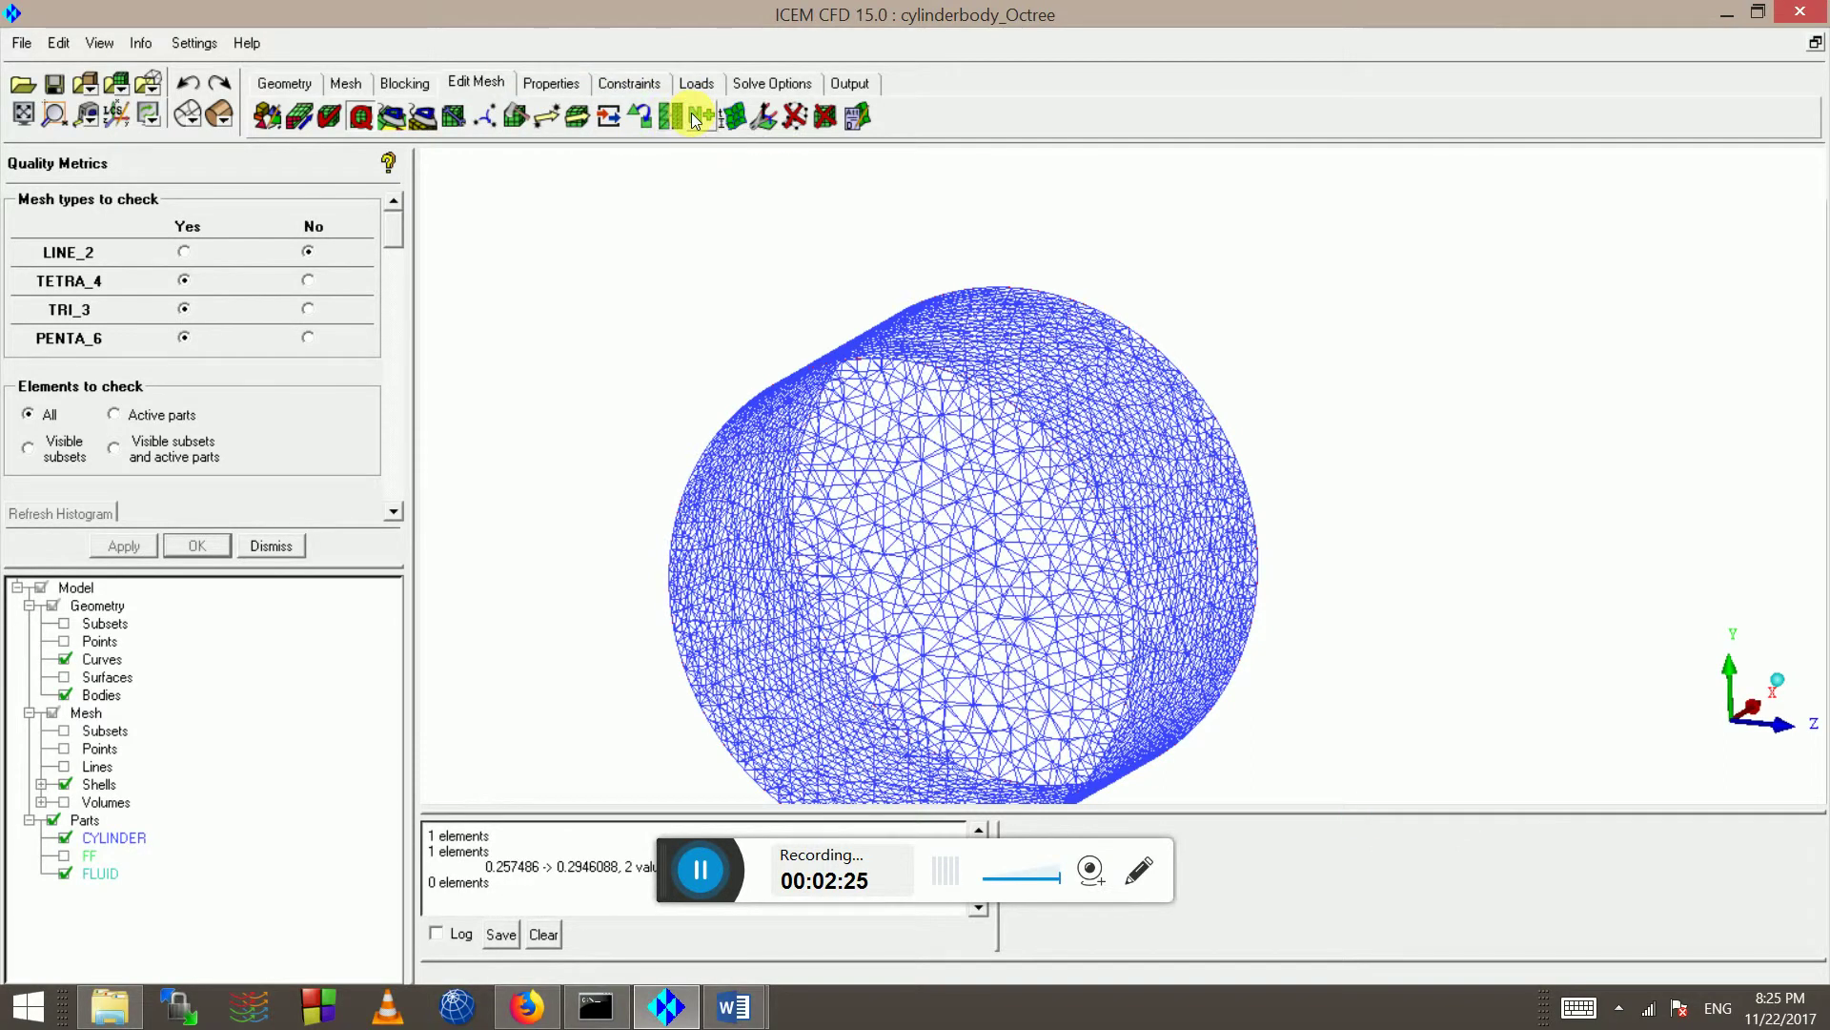
- Open the Split Prisms settings of the Split Mesh tool
left_click(506, 123)
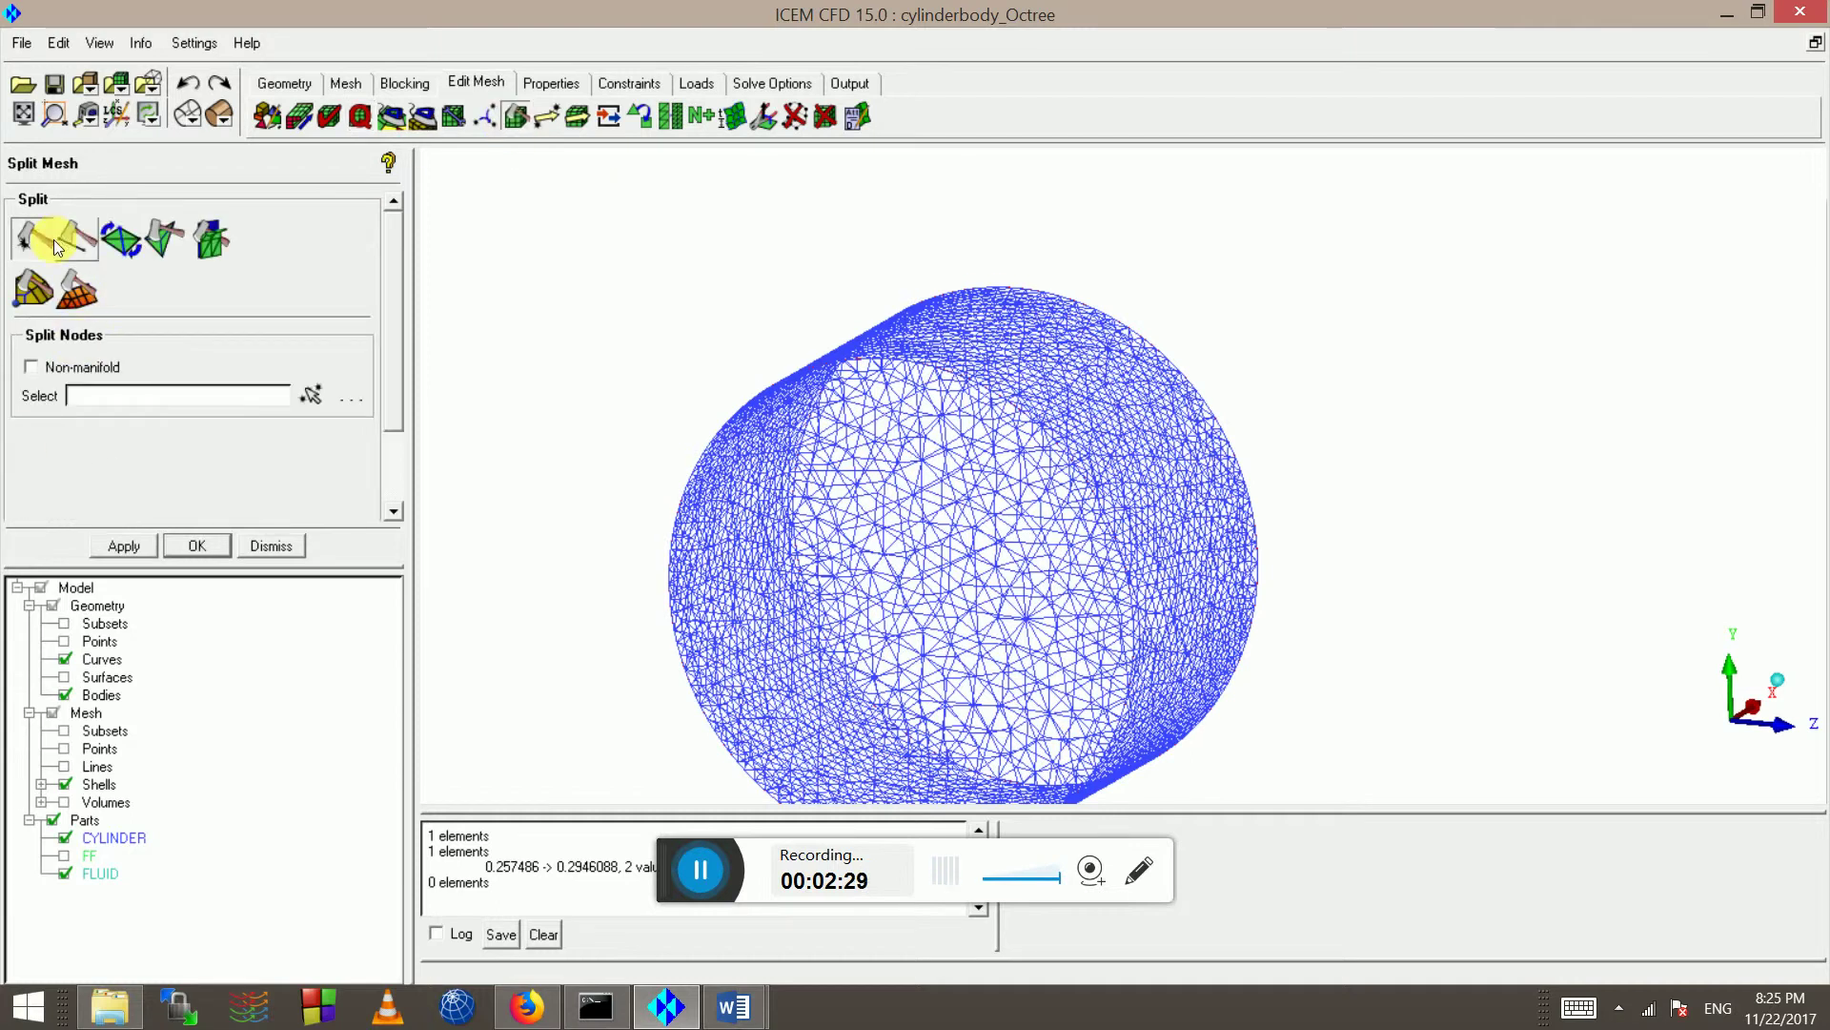
left_click(74, 294)
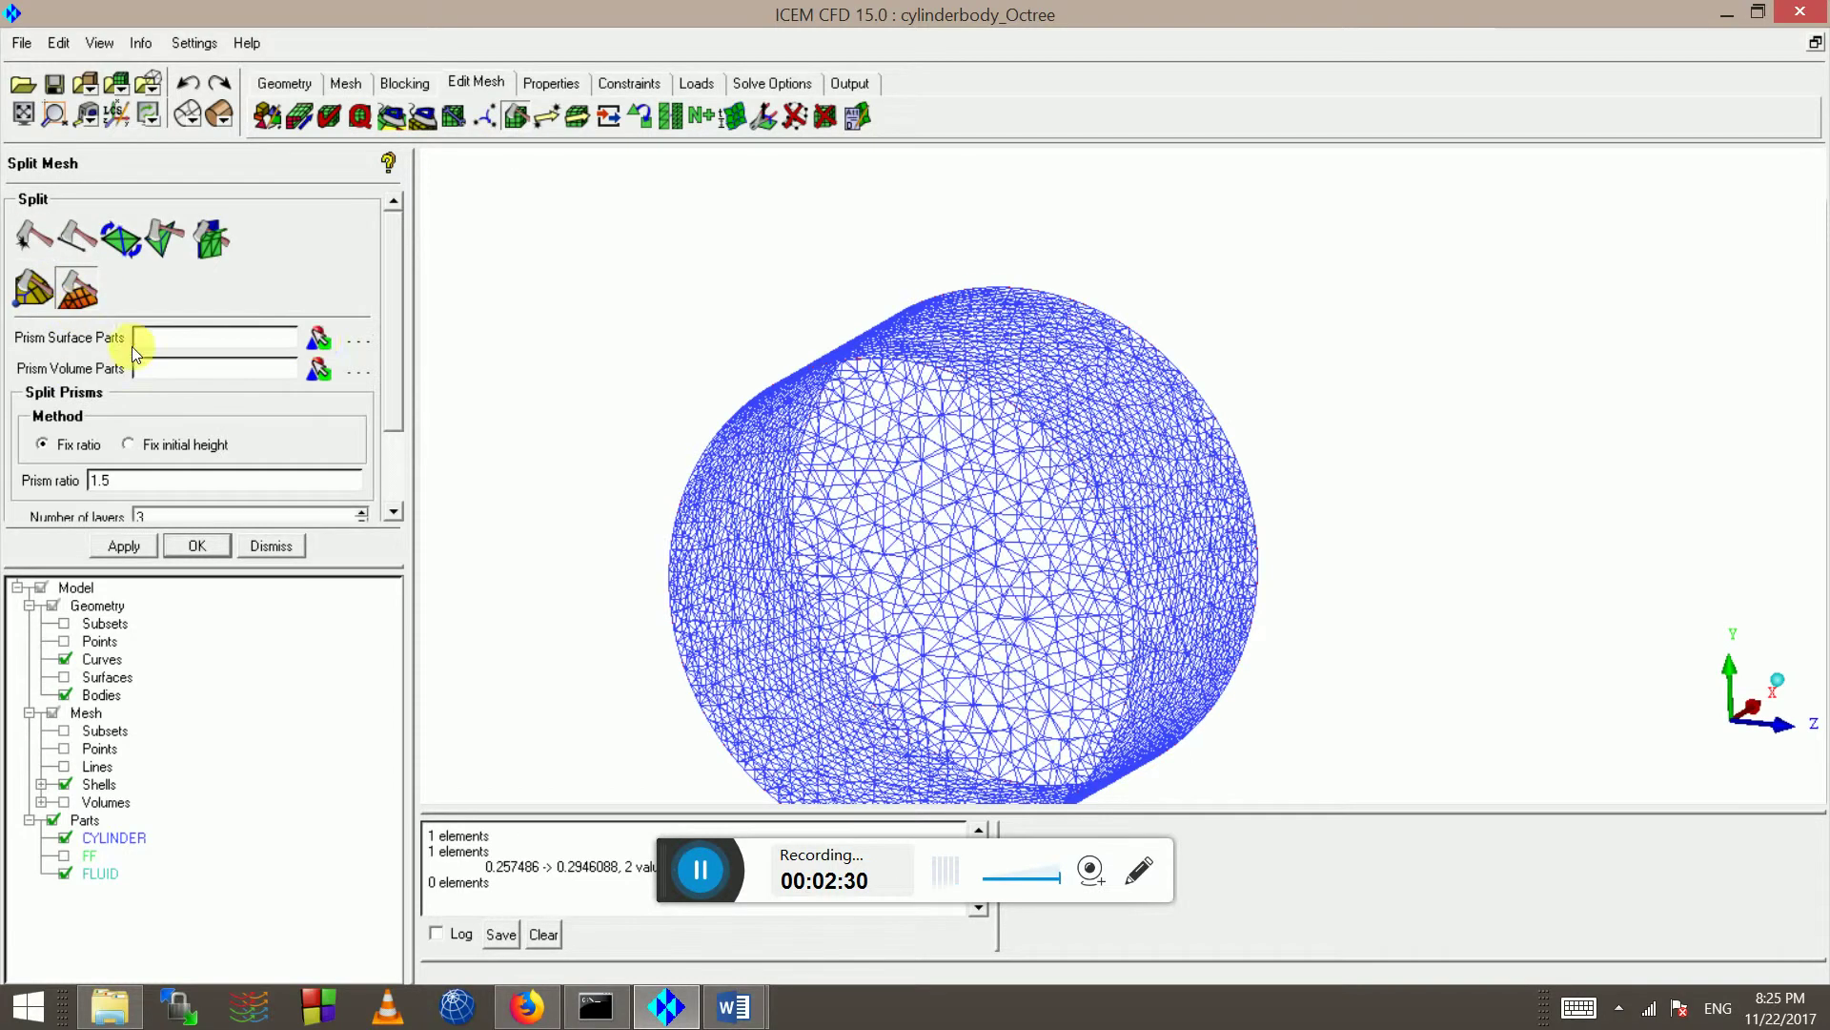
left_click(318, 340)
left_click(282, 306)
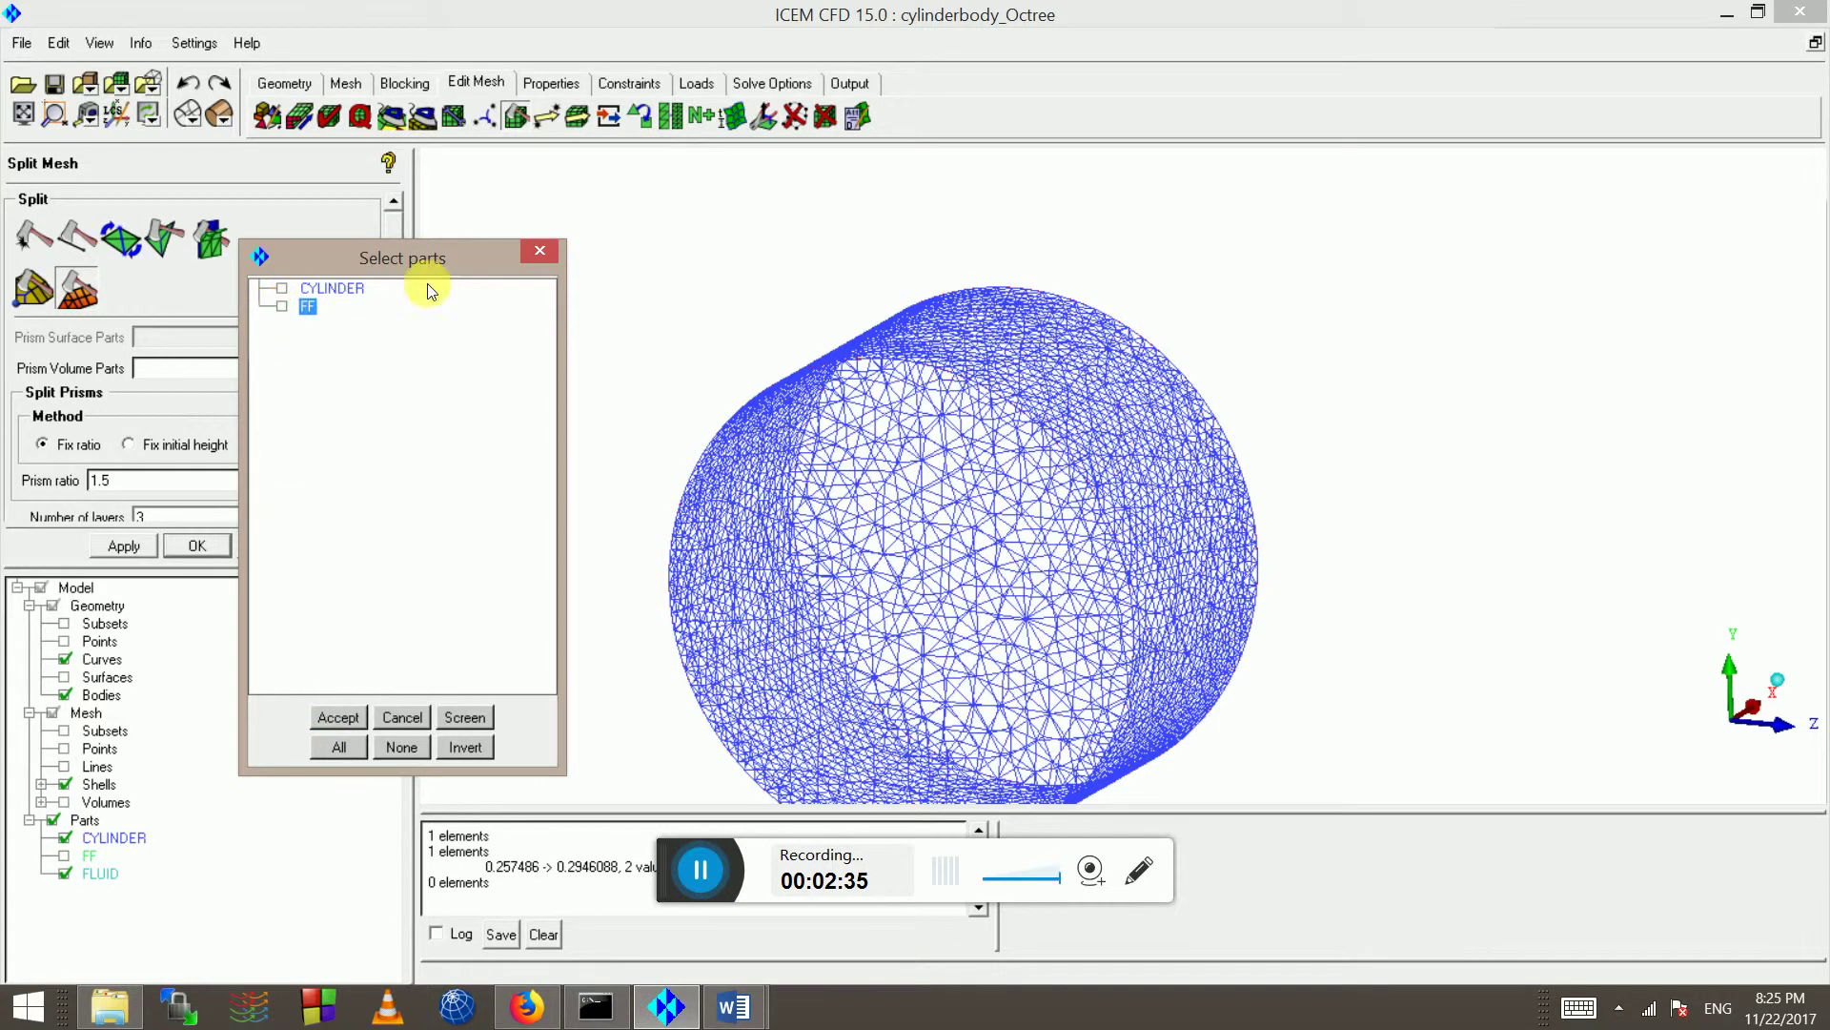
left_click(542, 253)
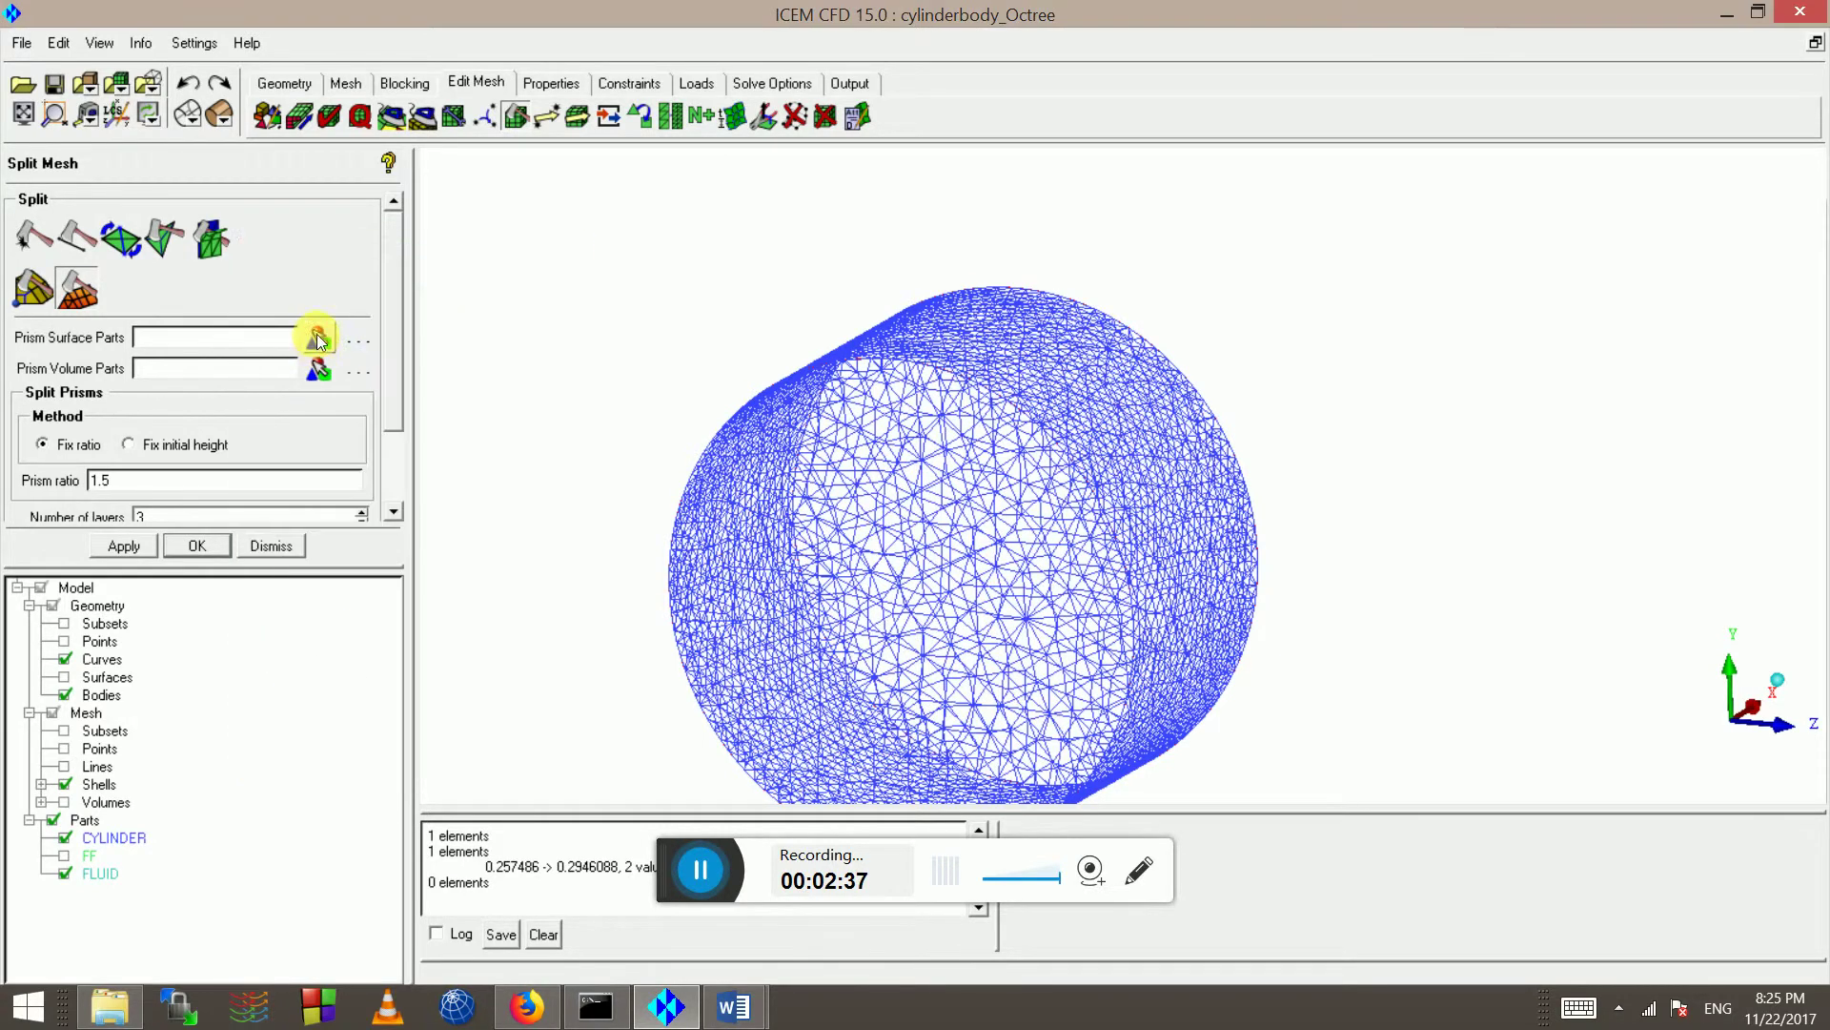
- Set CYLINDER as the prism surface part for the prism split
left_click(318, 341)
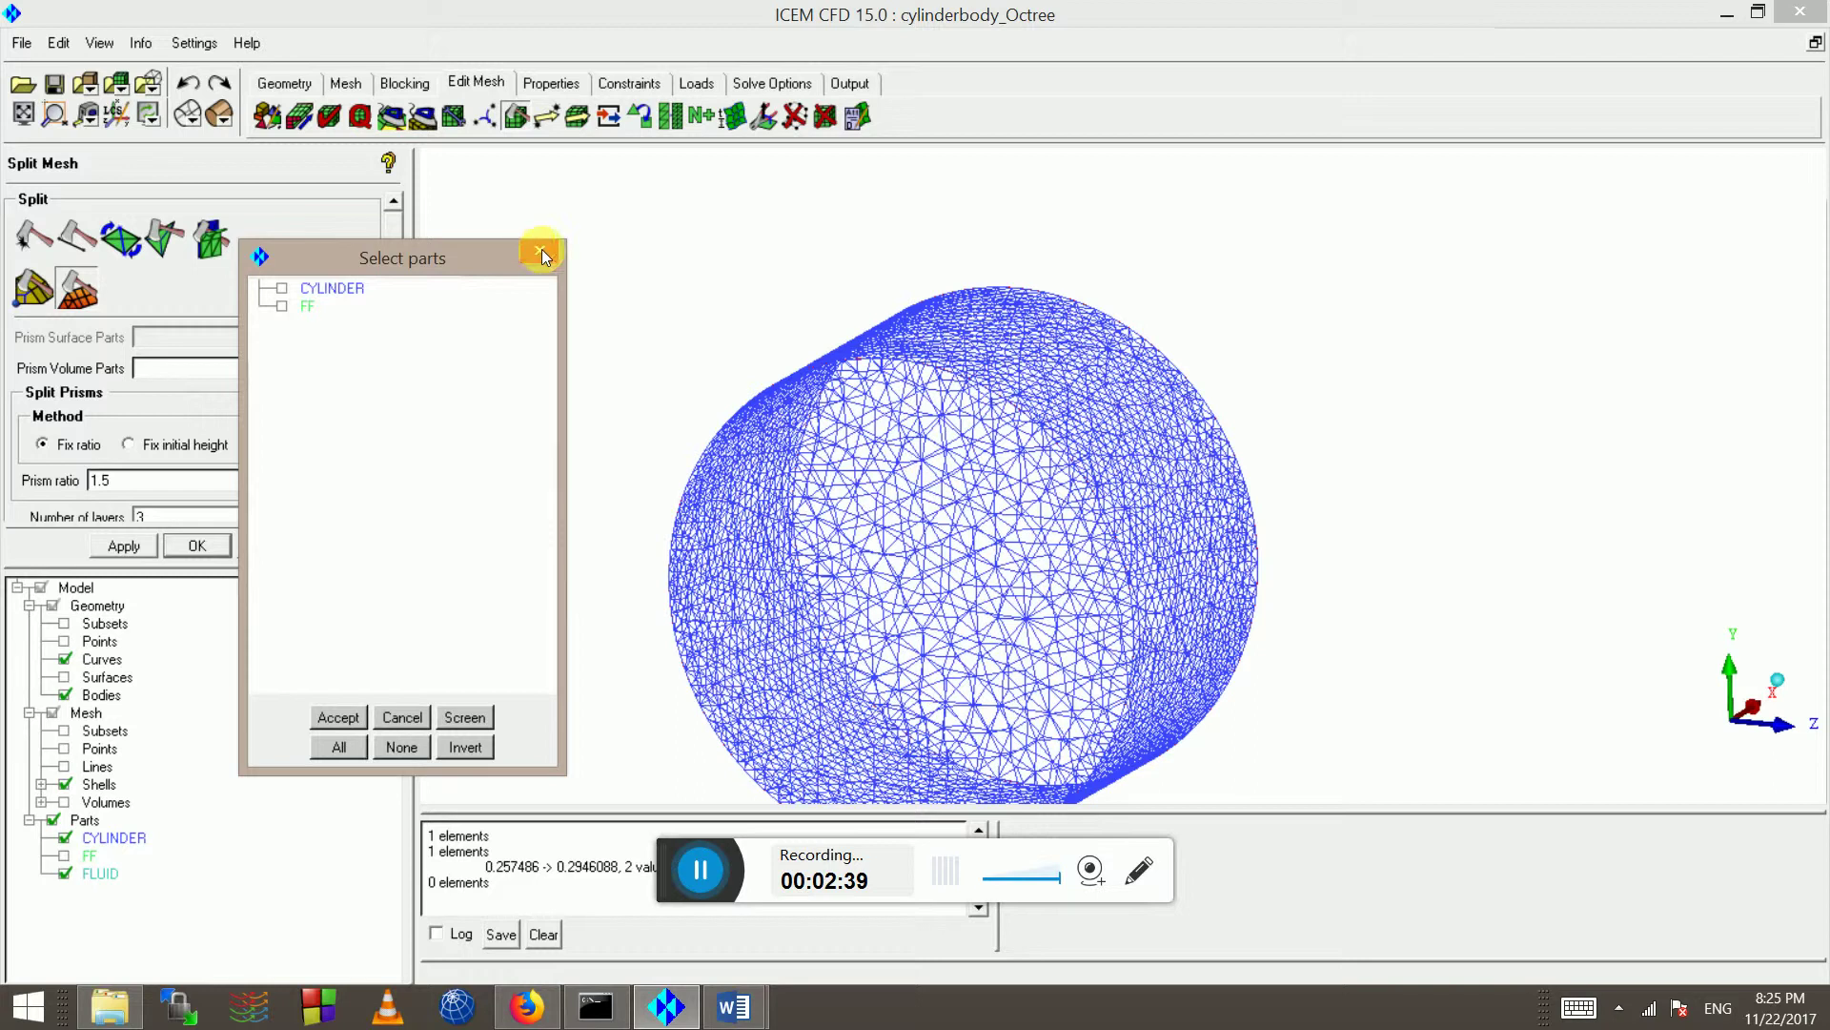
left_click(281, 286)
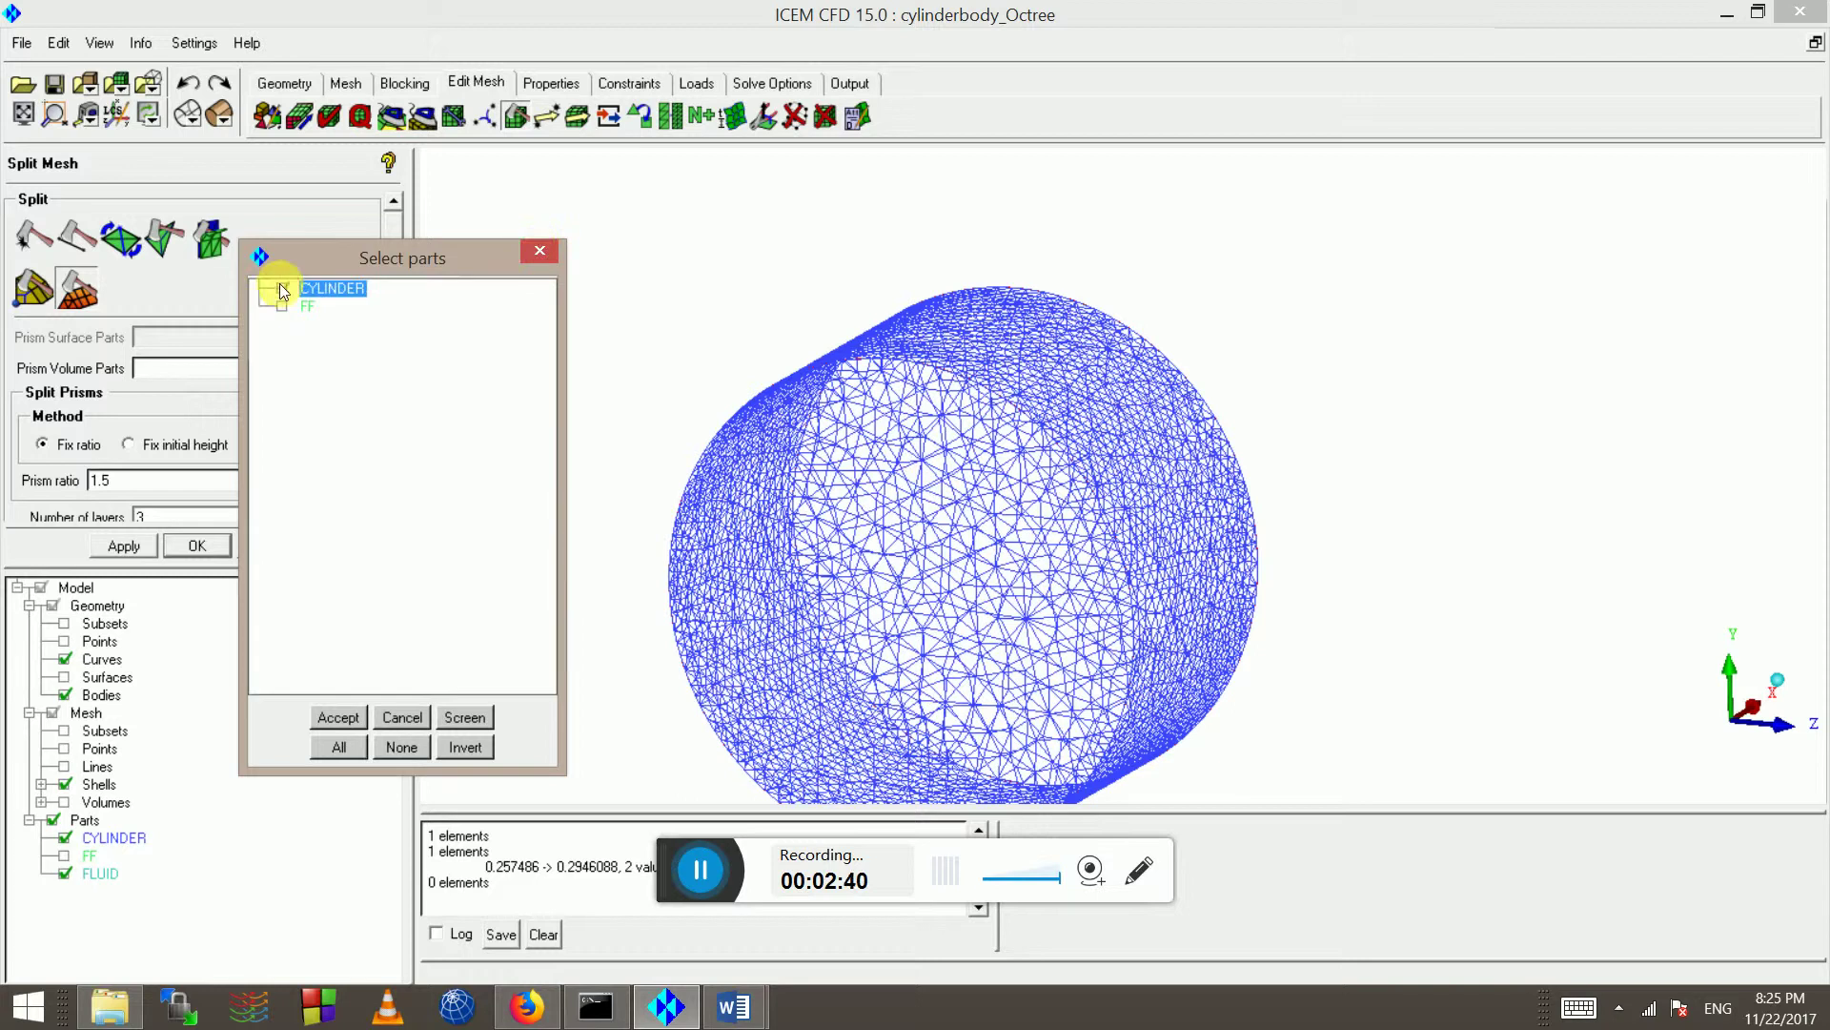
left_click(325, 715)
- Set FLUID as the prism volume part, and reopen and cancel the prism surface part selection
left_click(310, 369)
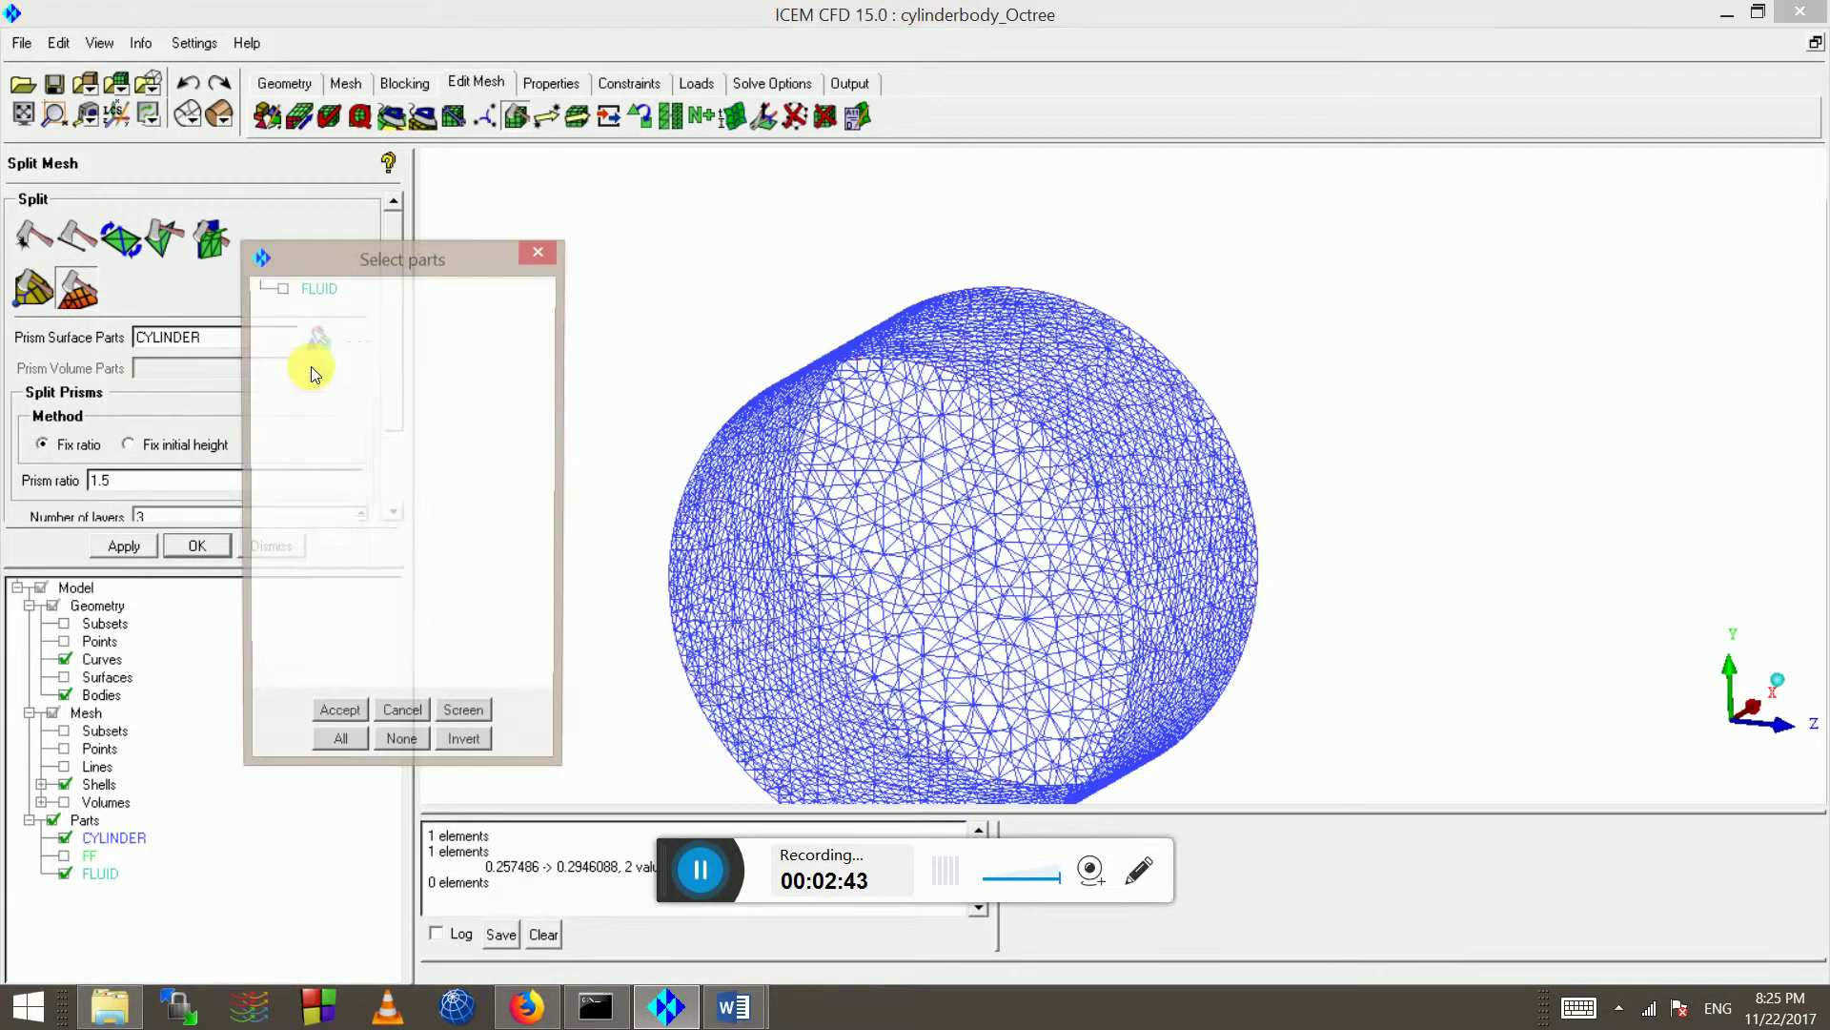
left_click(284, 287)
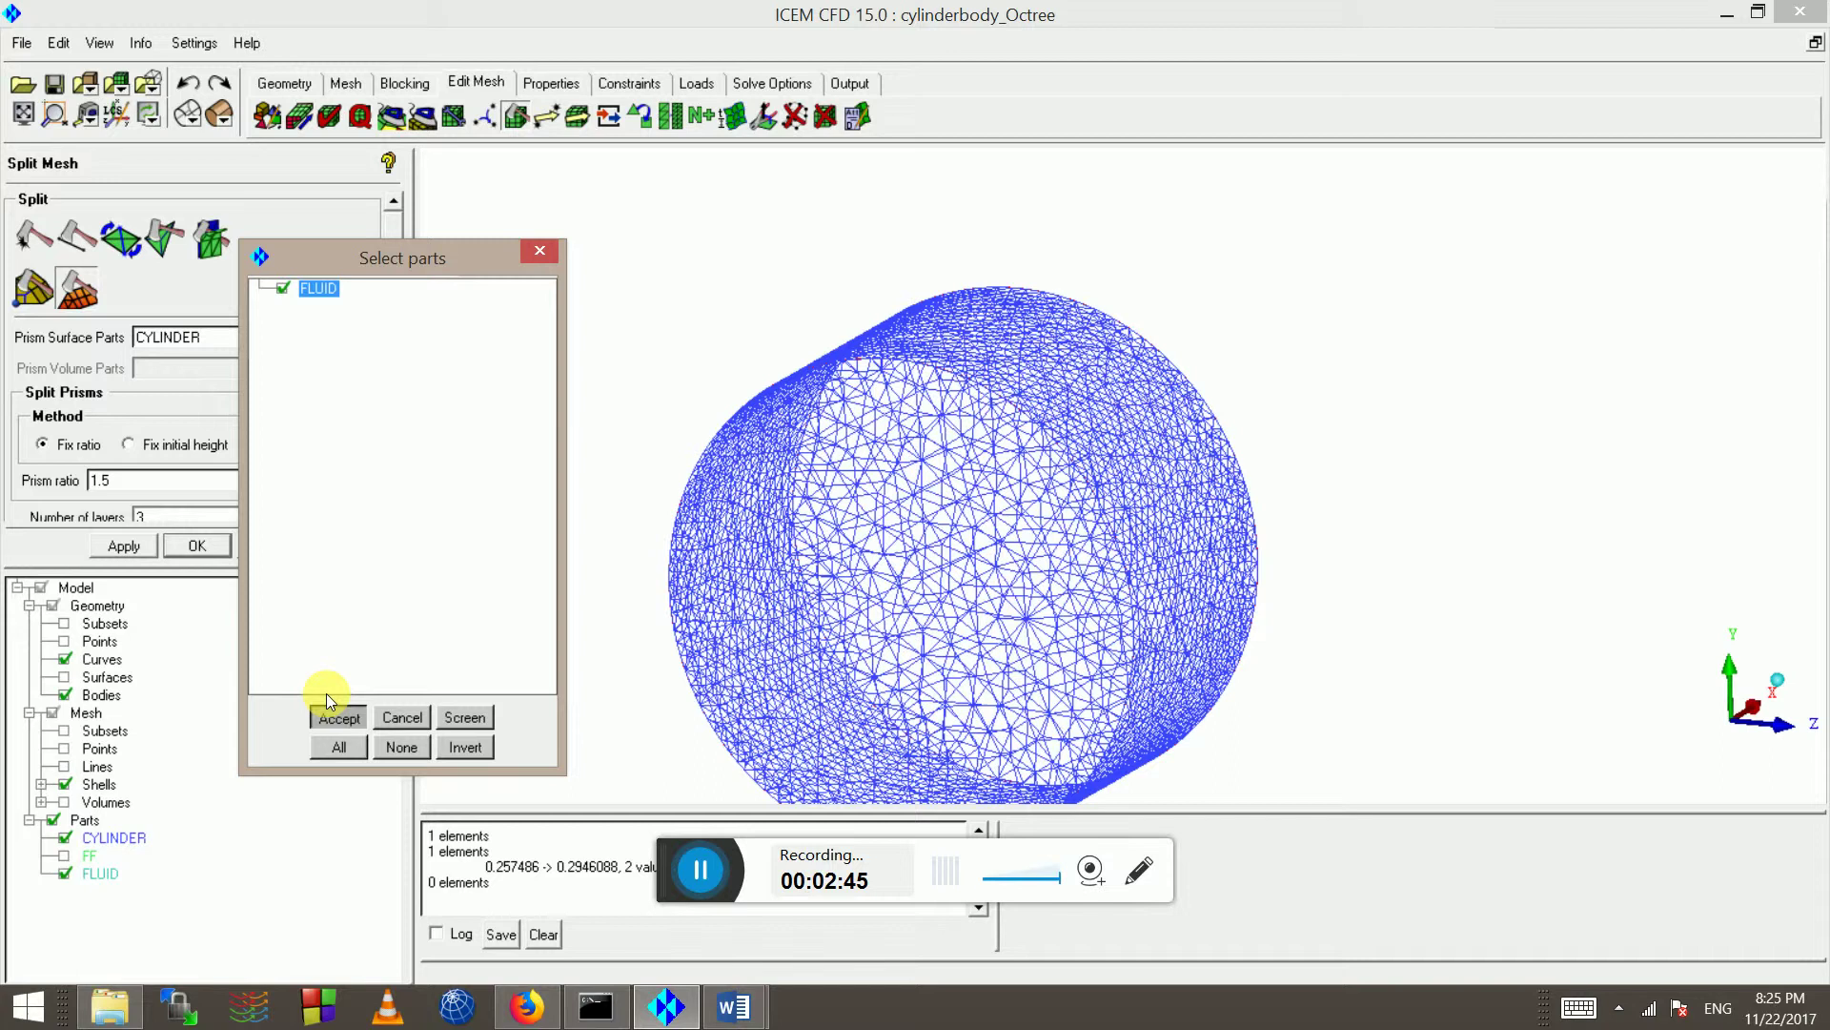
left_click(326, 715)
left_click(319, 338)
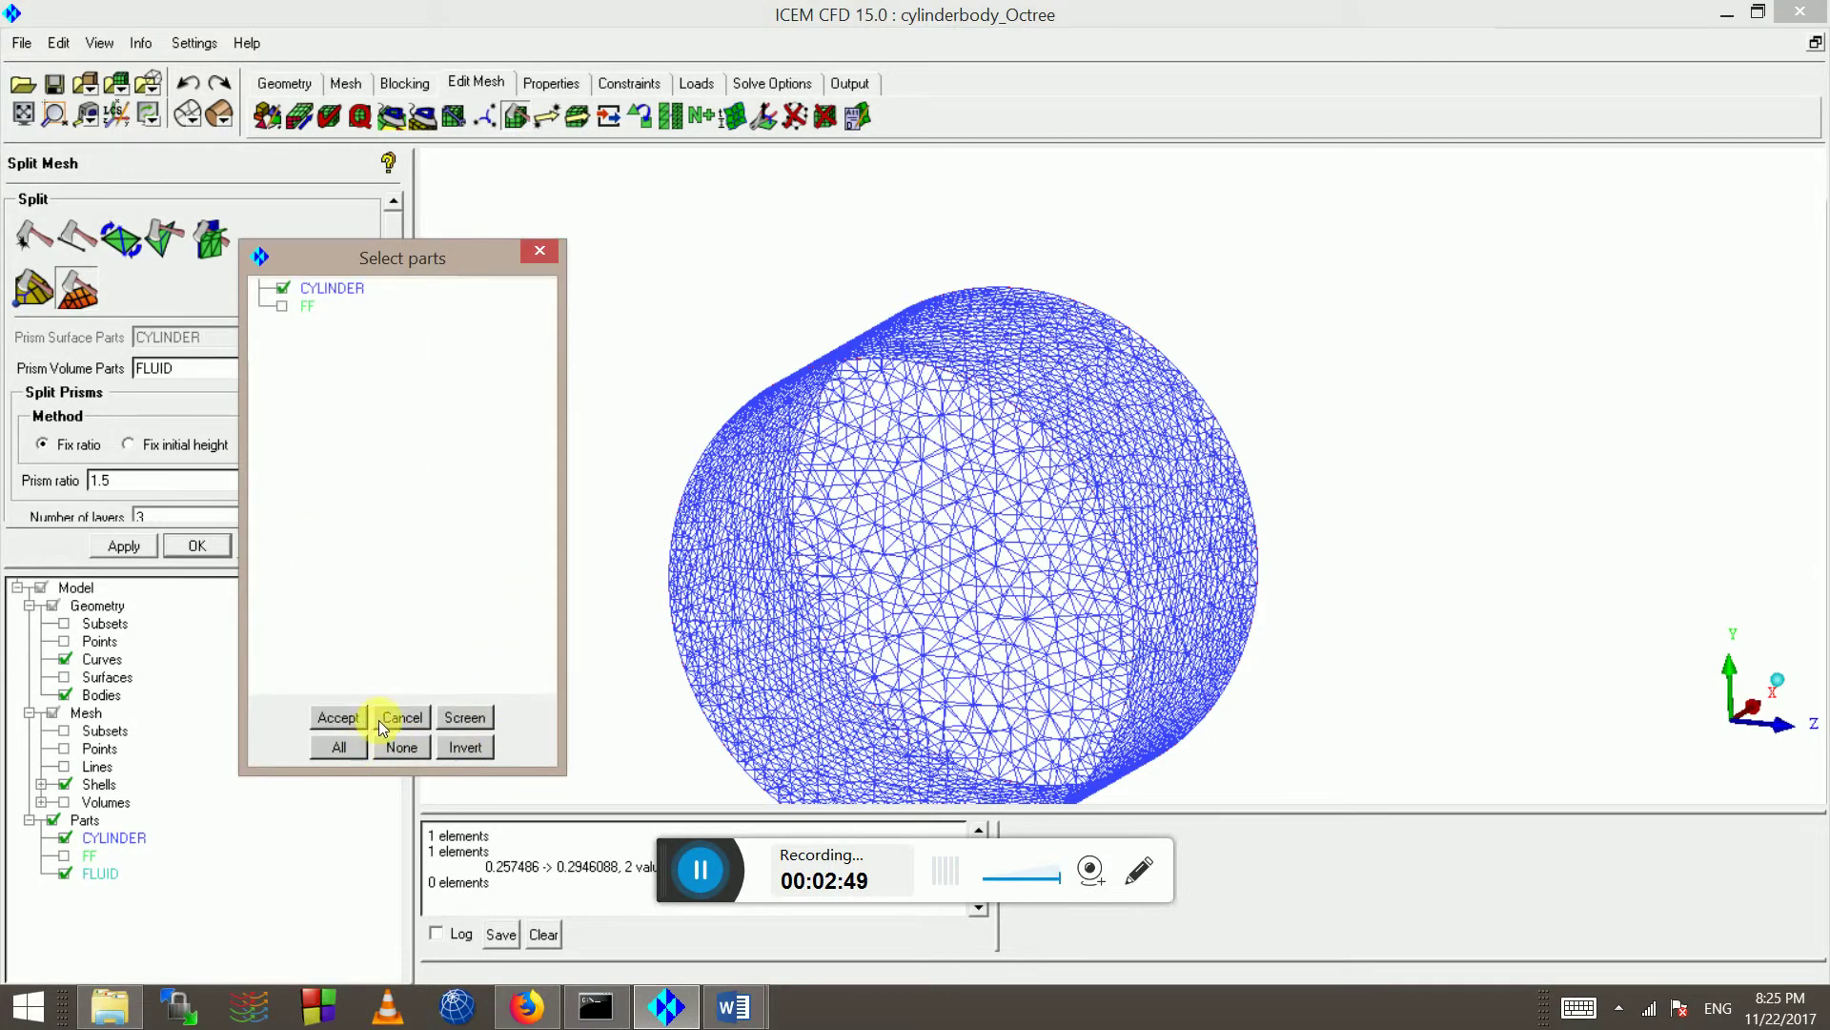
left_click(380, 718)
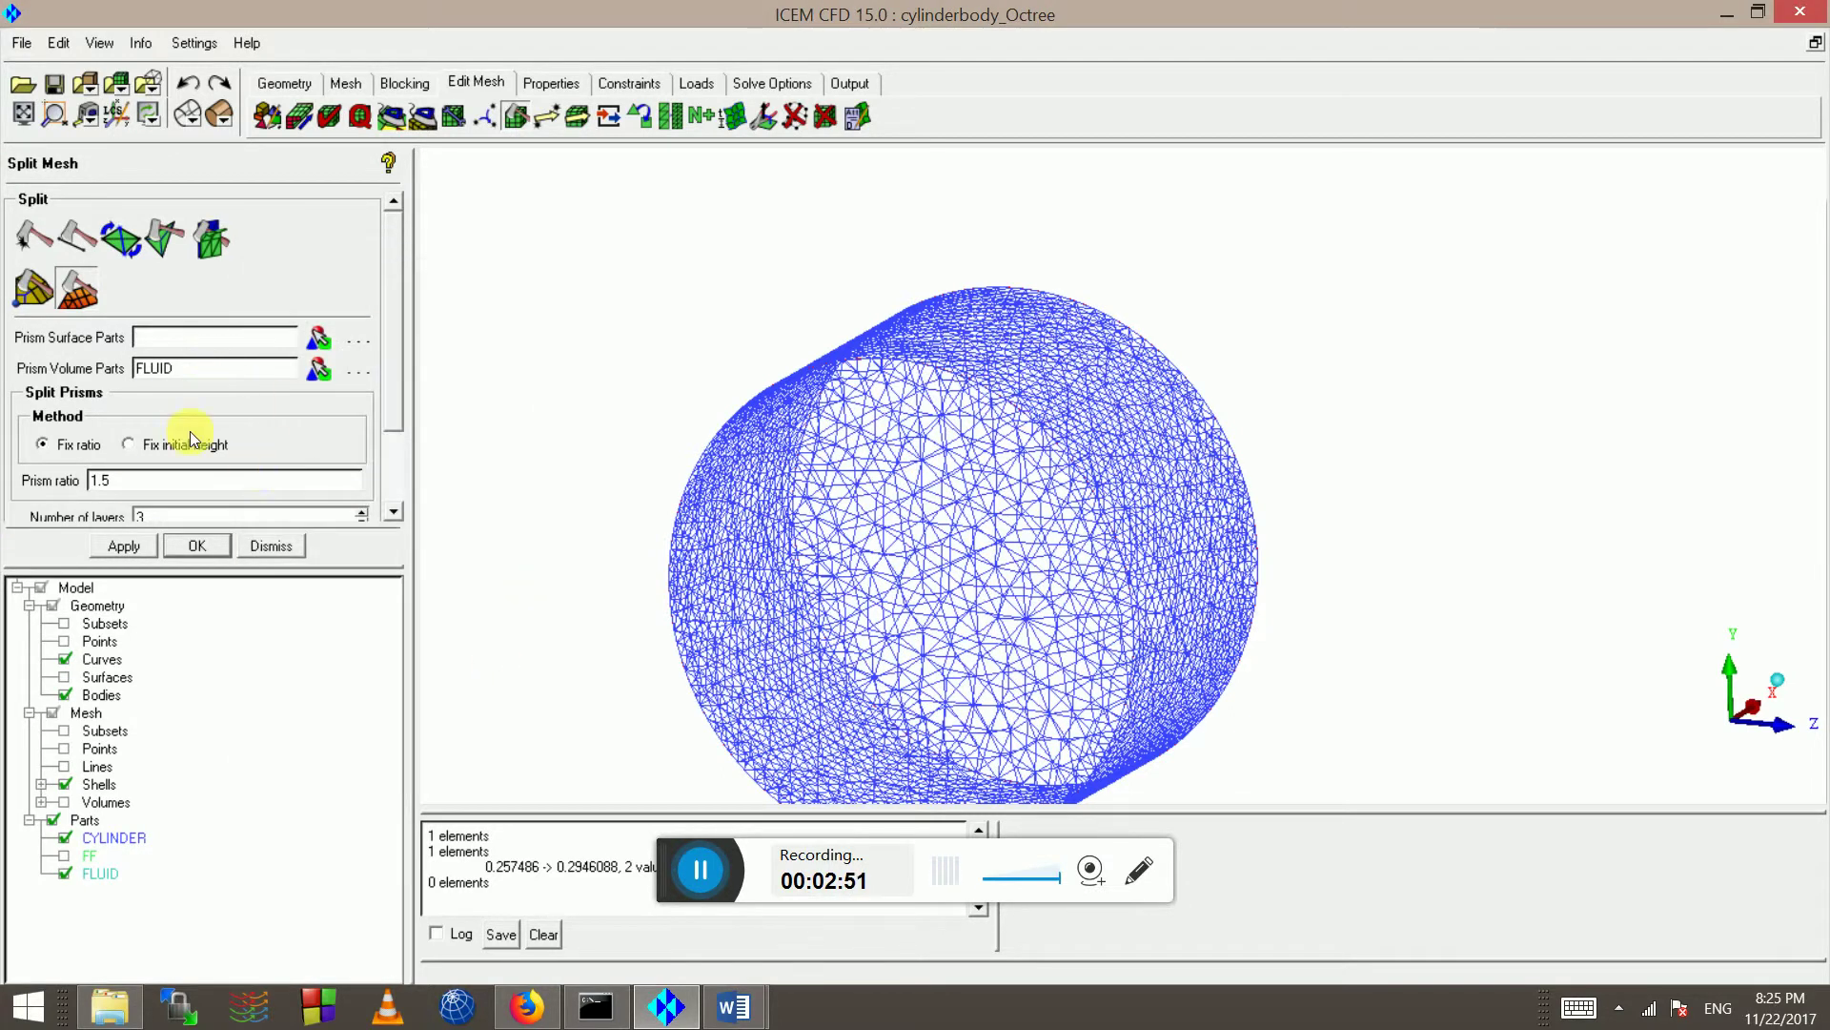
- Split the prisms with the Fix ratio method, using a prism ratio of 1.2 and 10 layers
left_click(181, 446)
left_click_drag(400, 414, 403, 458)
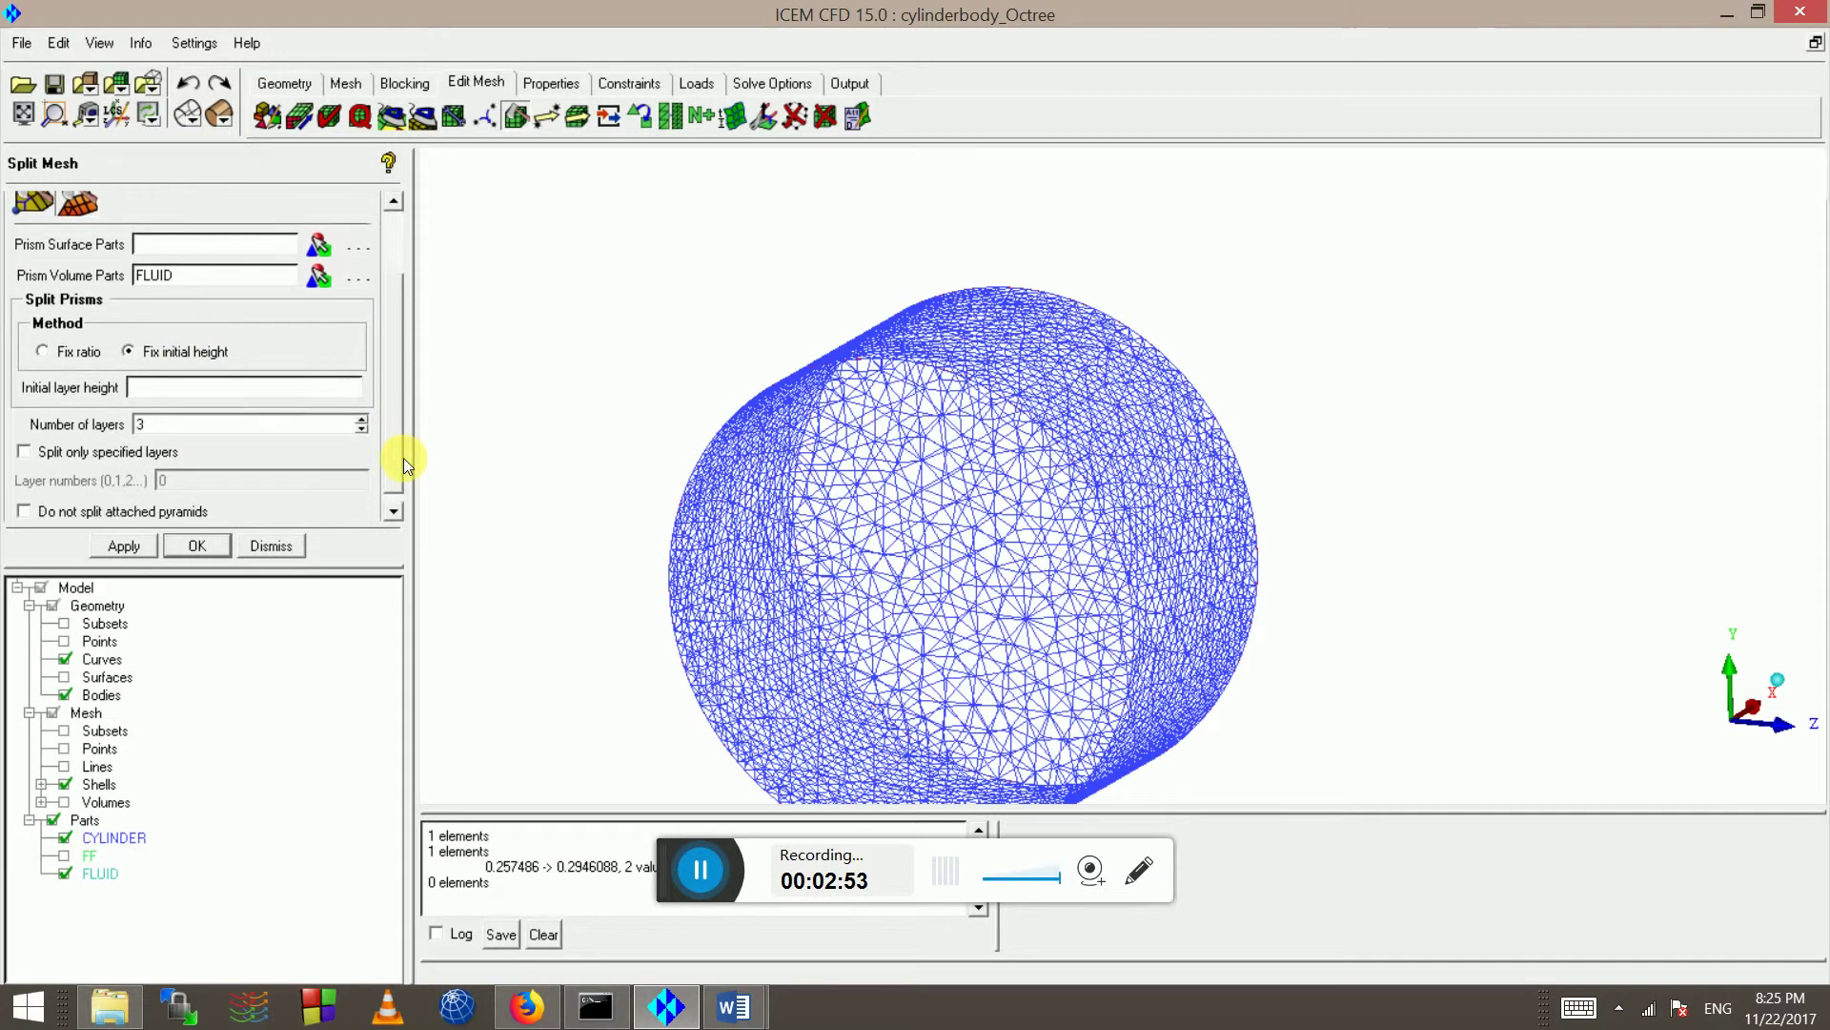
left_click(398, 506)
left_click(66, 341)
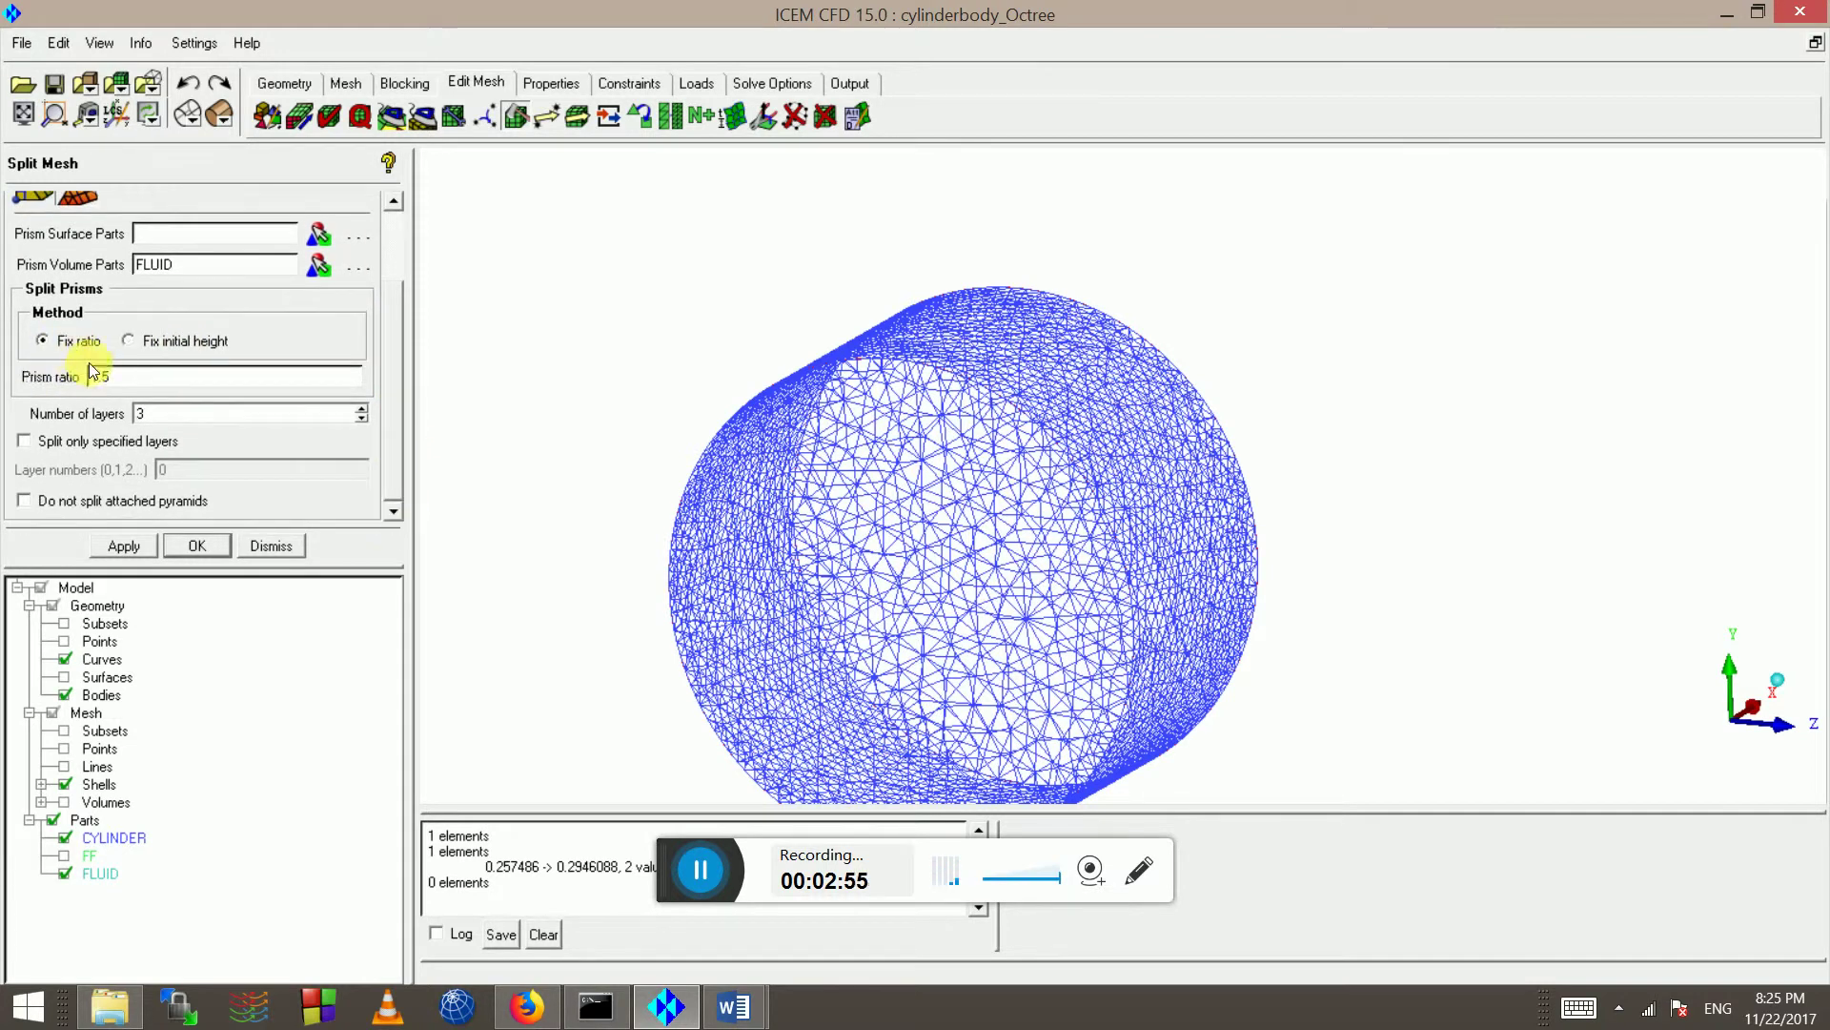
left_click_drag(120, 375, 141, 413)
type(".2")
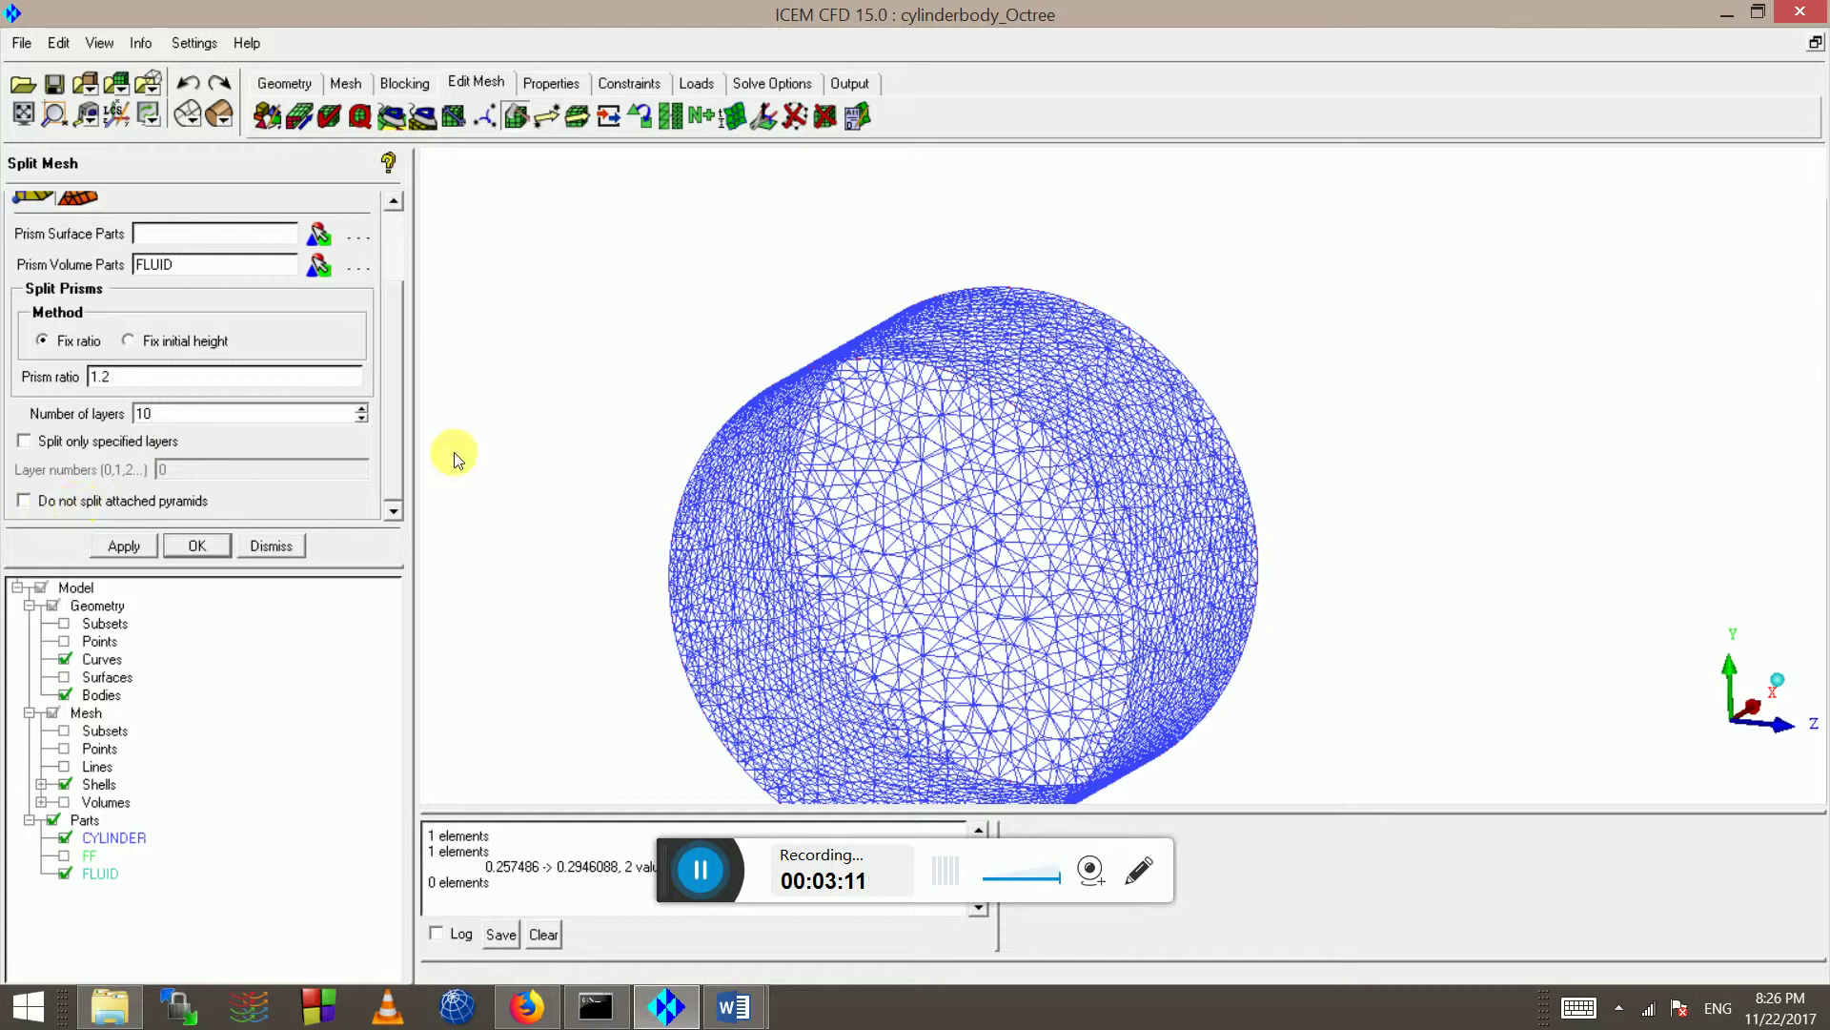
left_click(122, 549)
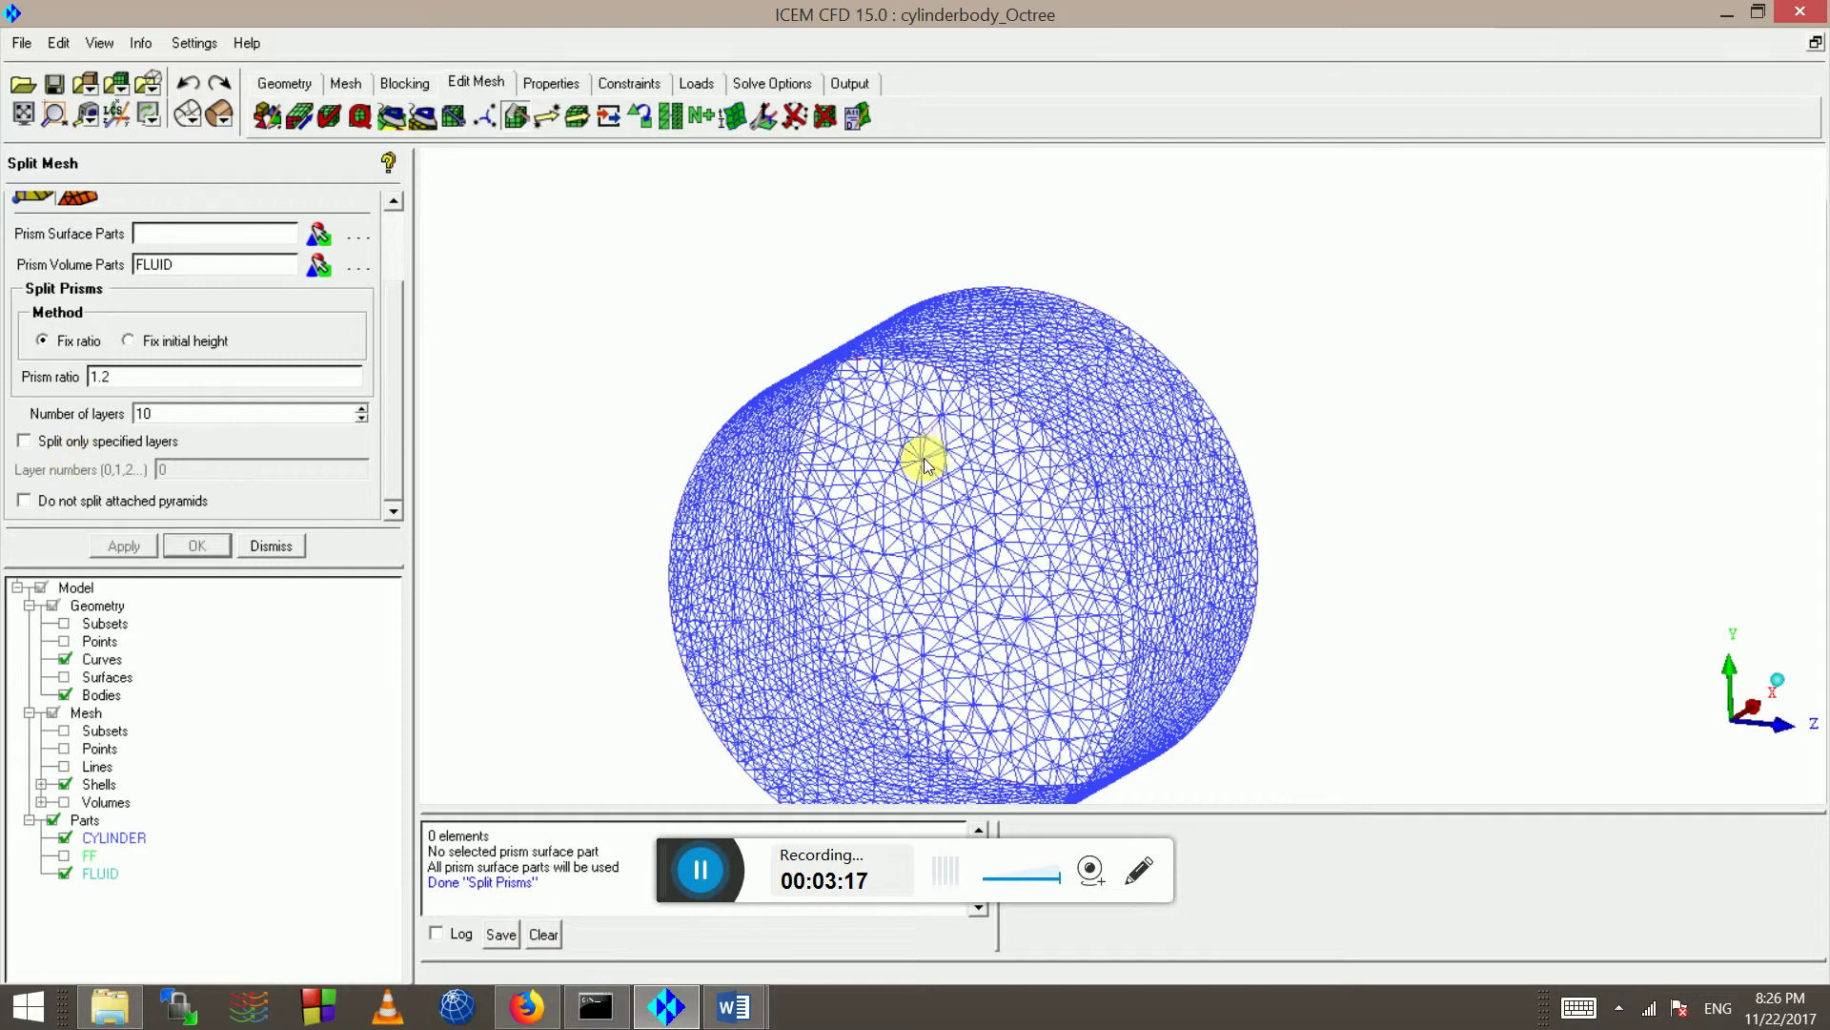
- Cut the mesh with a cut plane through the cylinder and display its volume elements
scroll(923, 456, "up", 3)
scroll(780, 547, "down", 2)
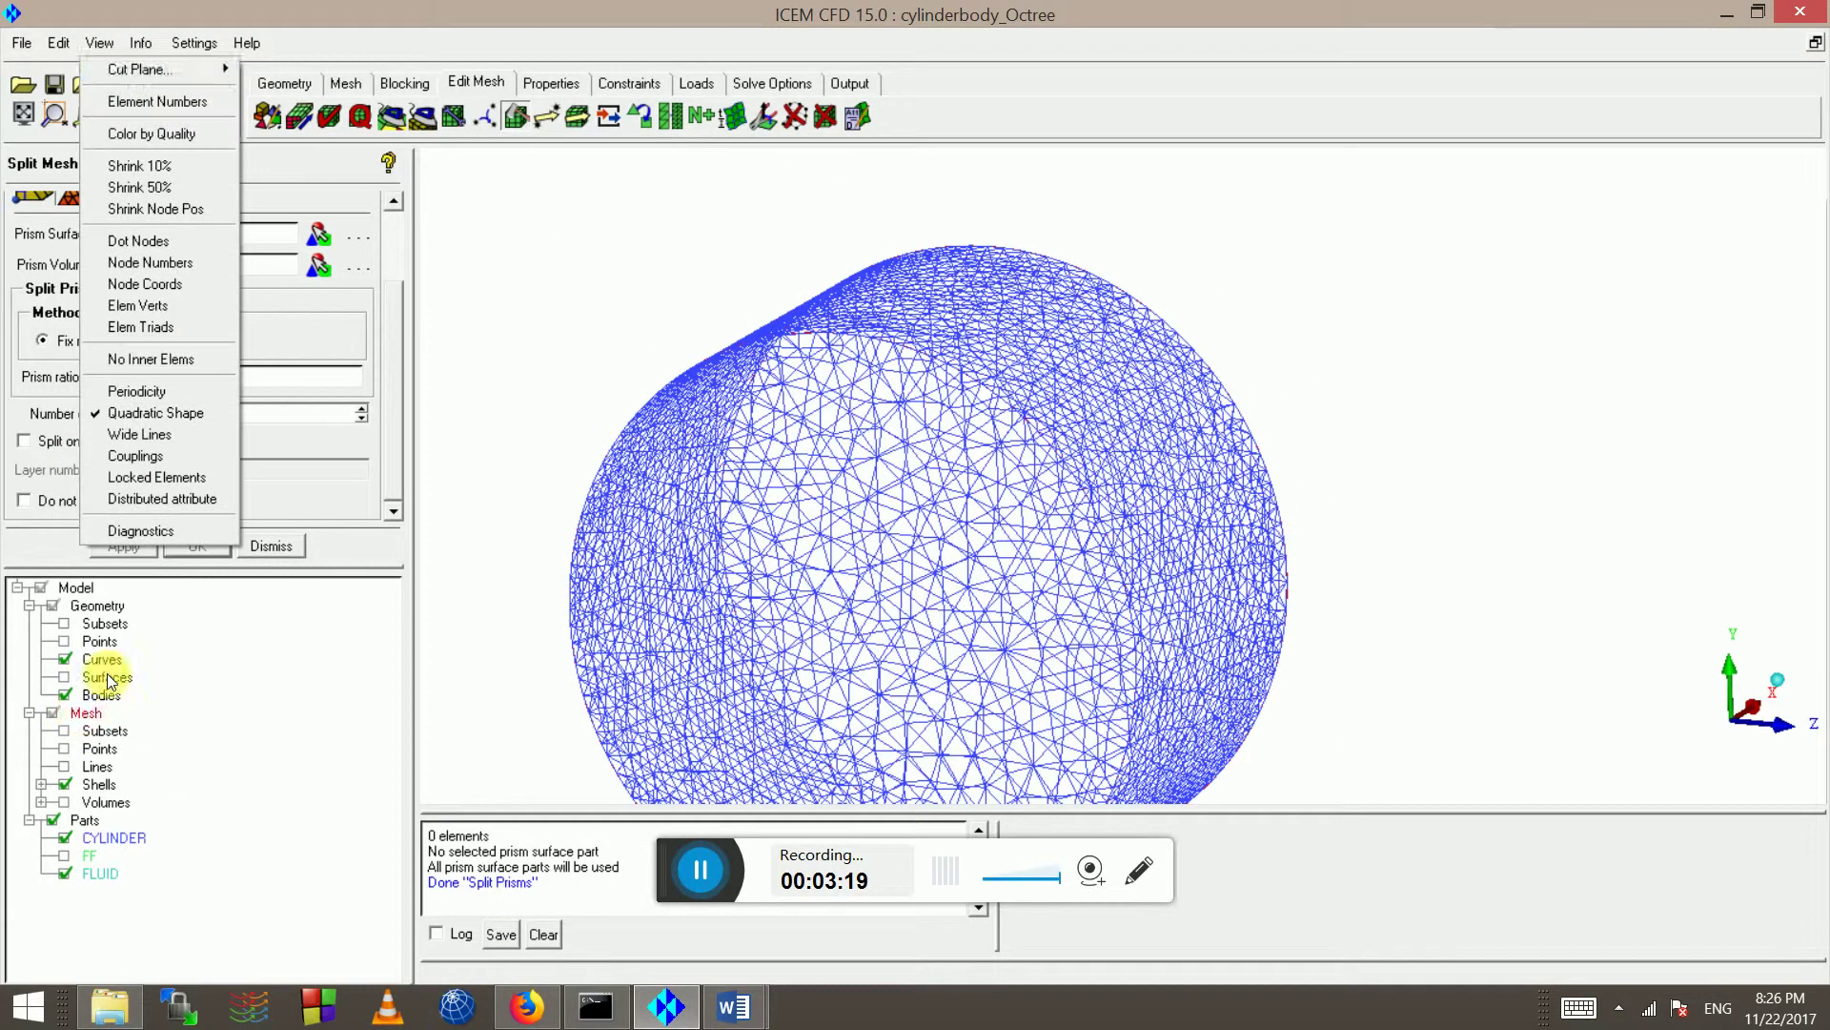
mouse_move(137, 69)
left_click(341, 95)
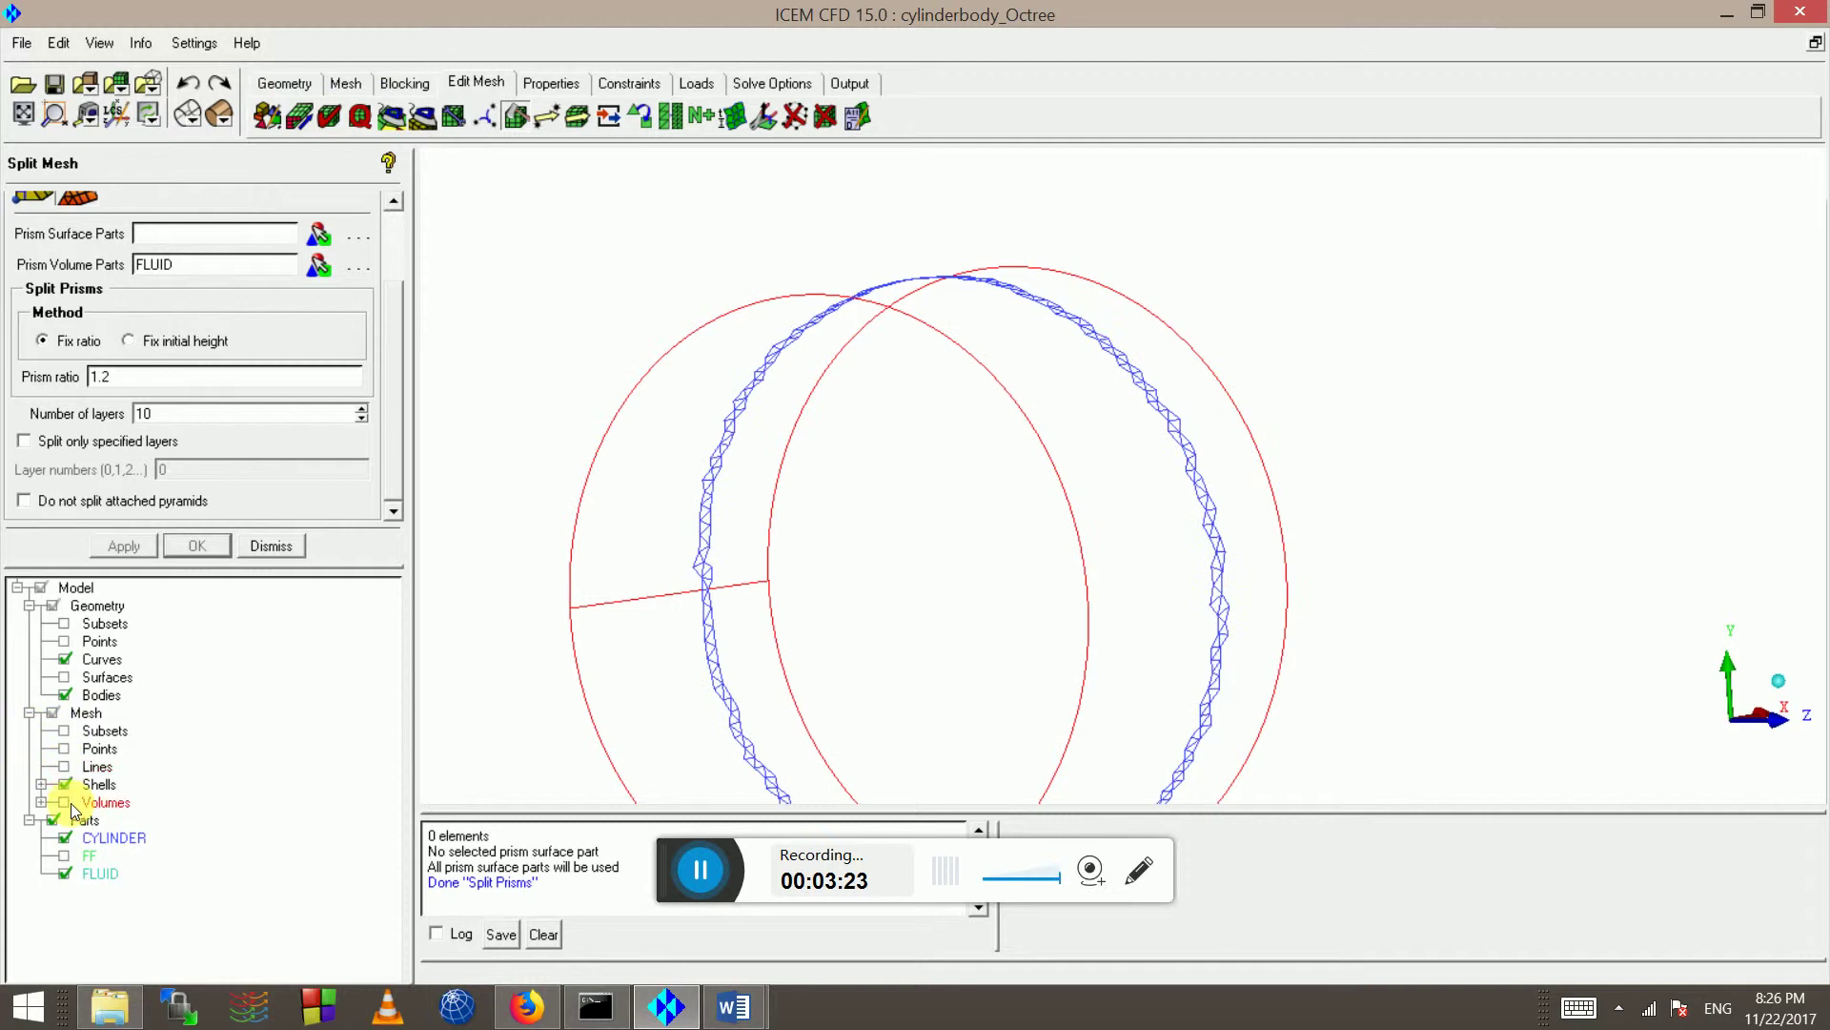
left_click(63, 801)
scroll(1016, 449, "up", 2)
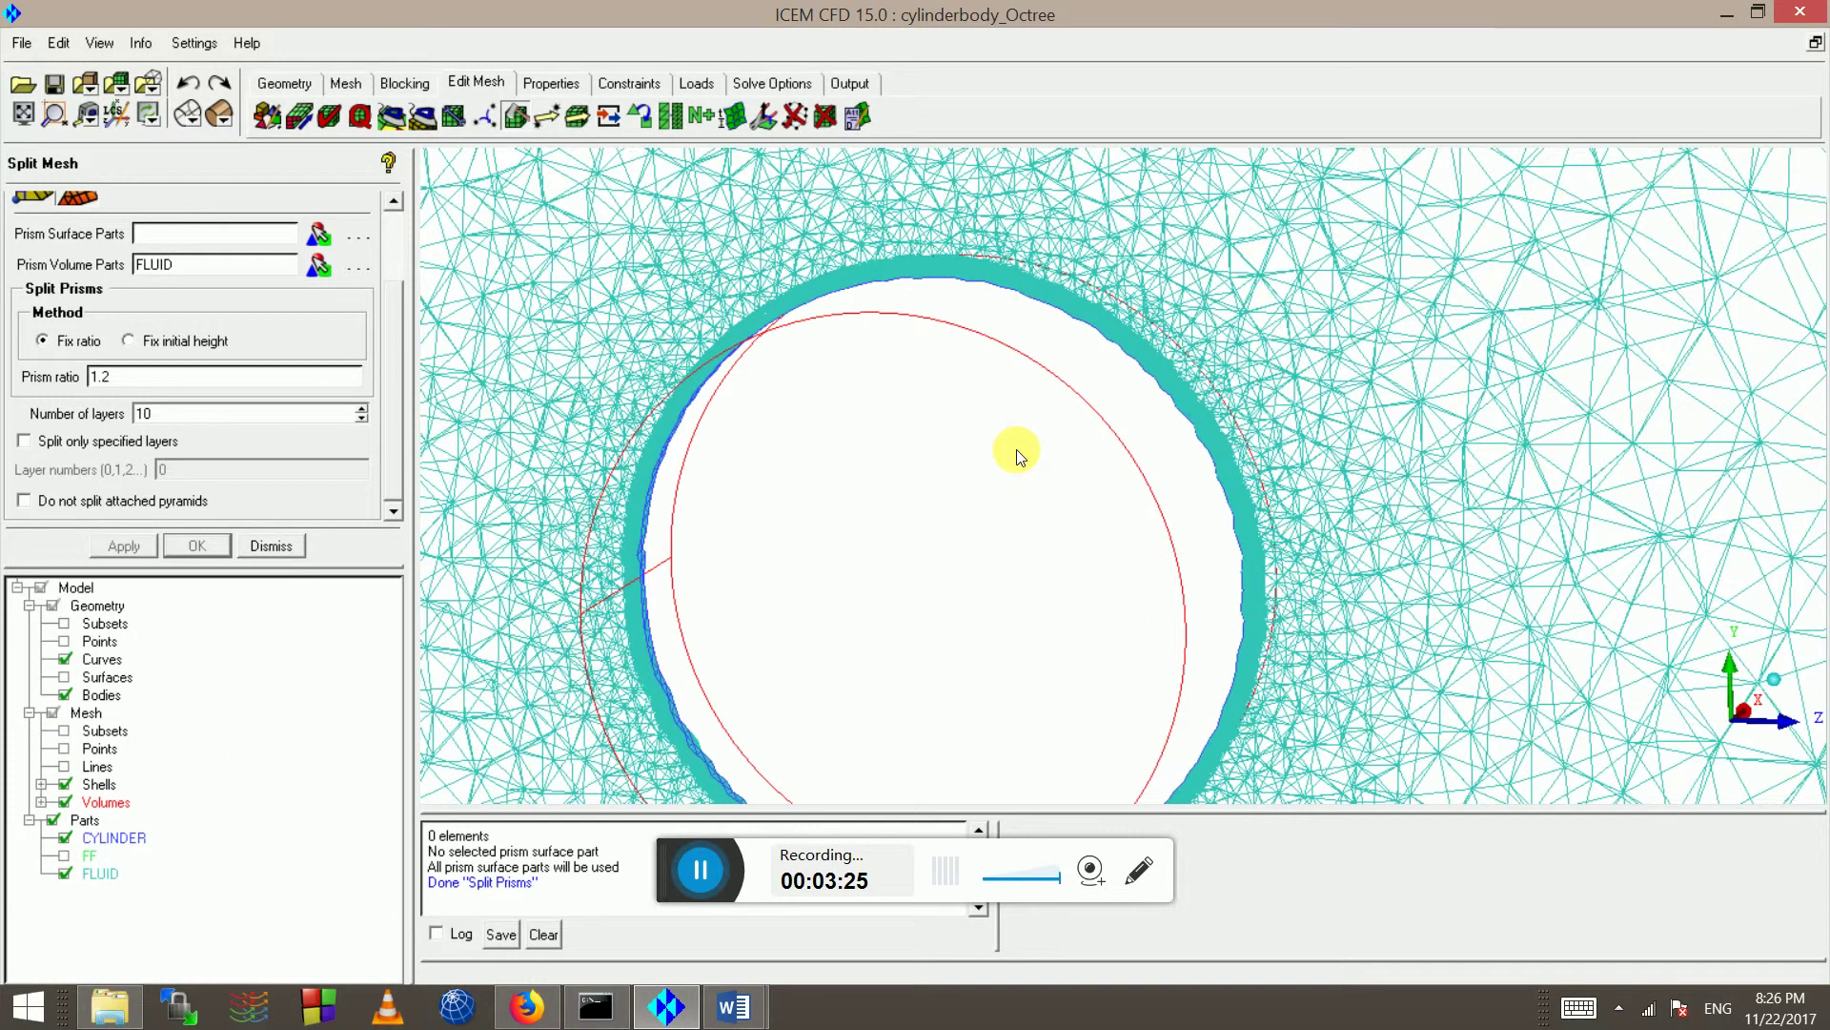
- Inspect the split prism layers at the cylinder's upper edge and fit the whole mesh in a view along the X axis
left_click(54, 114)
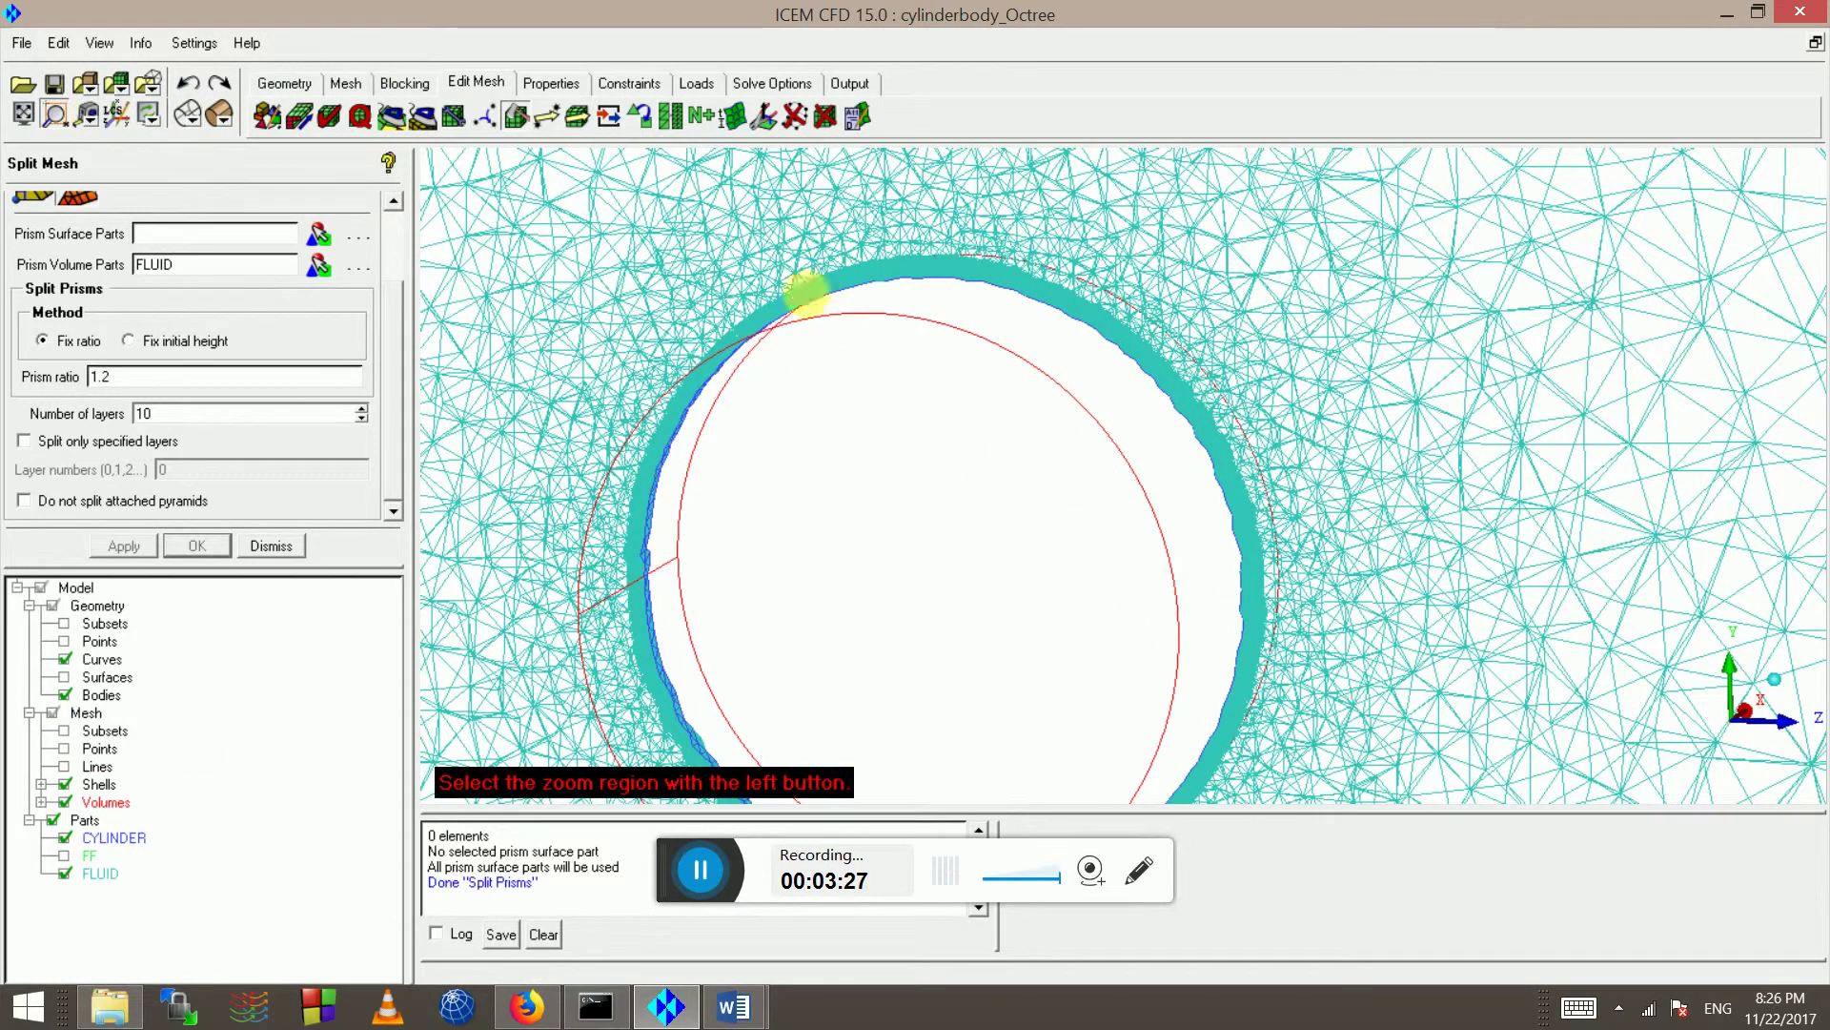
left_click_drag(1005, 237, 1033, 327)
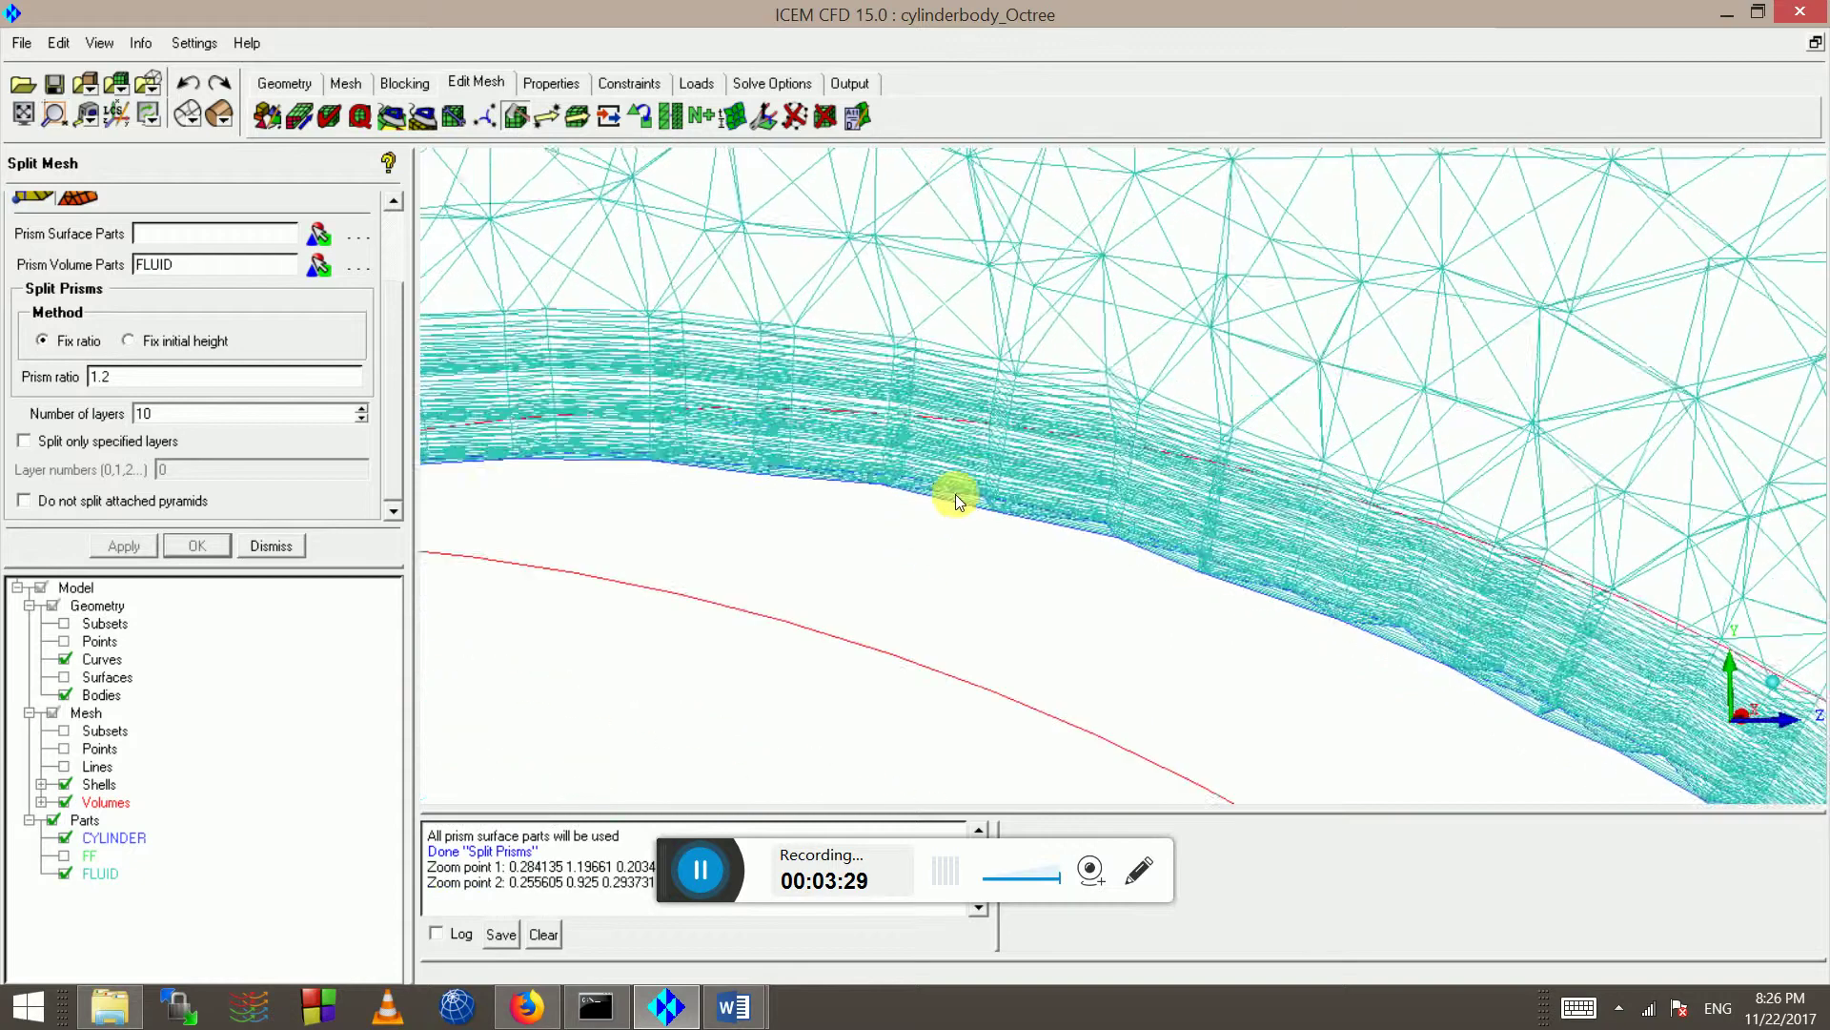
left_click_drag(956, 494, 1652, 706)
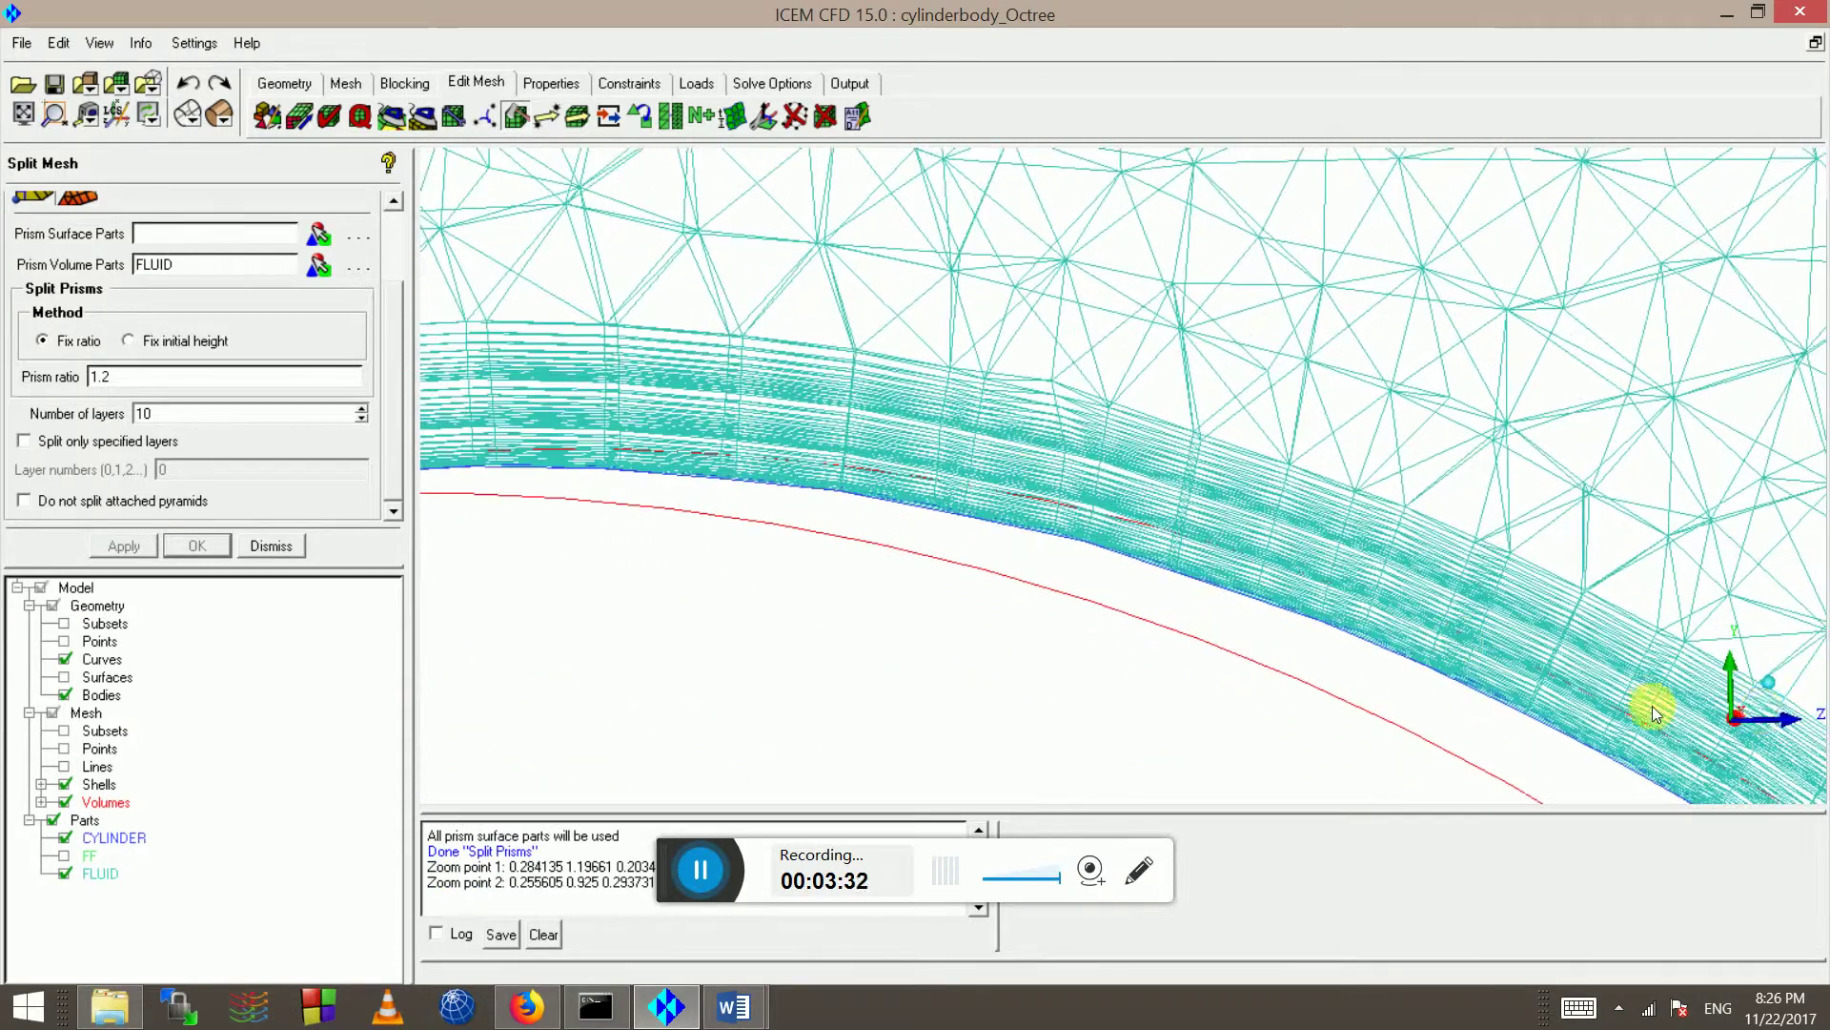
left_click(1733, 723)
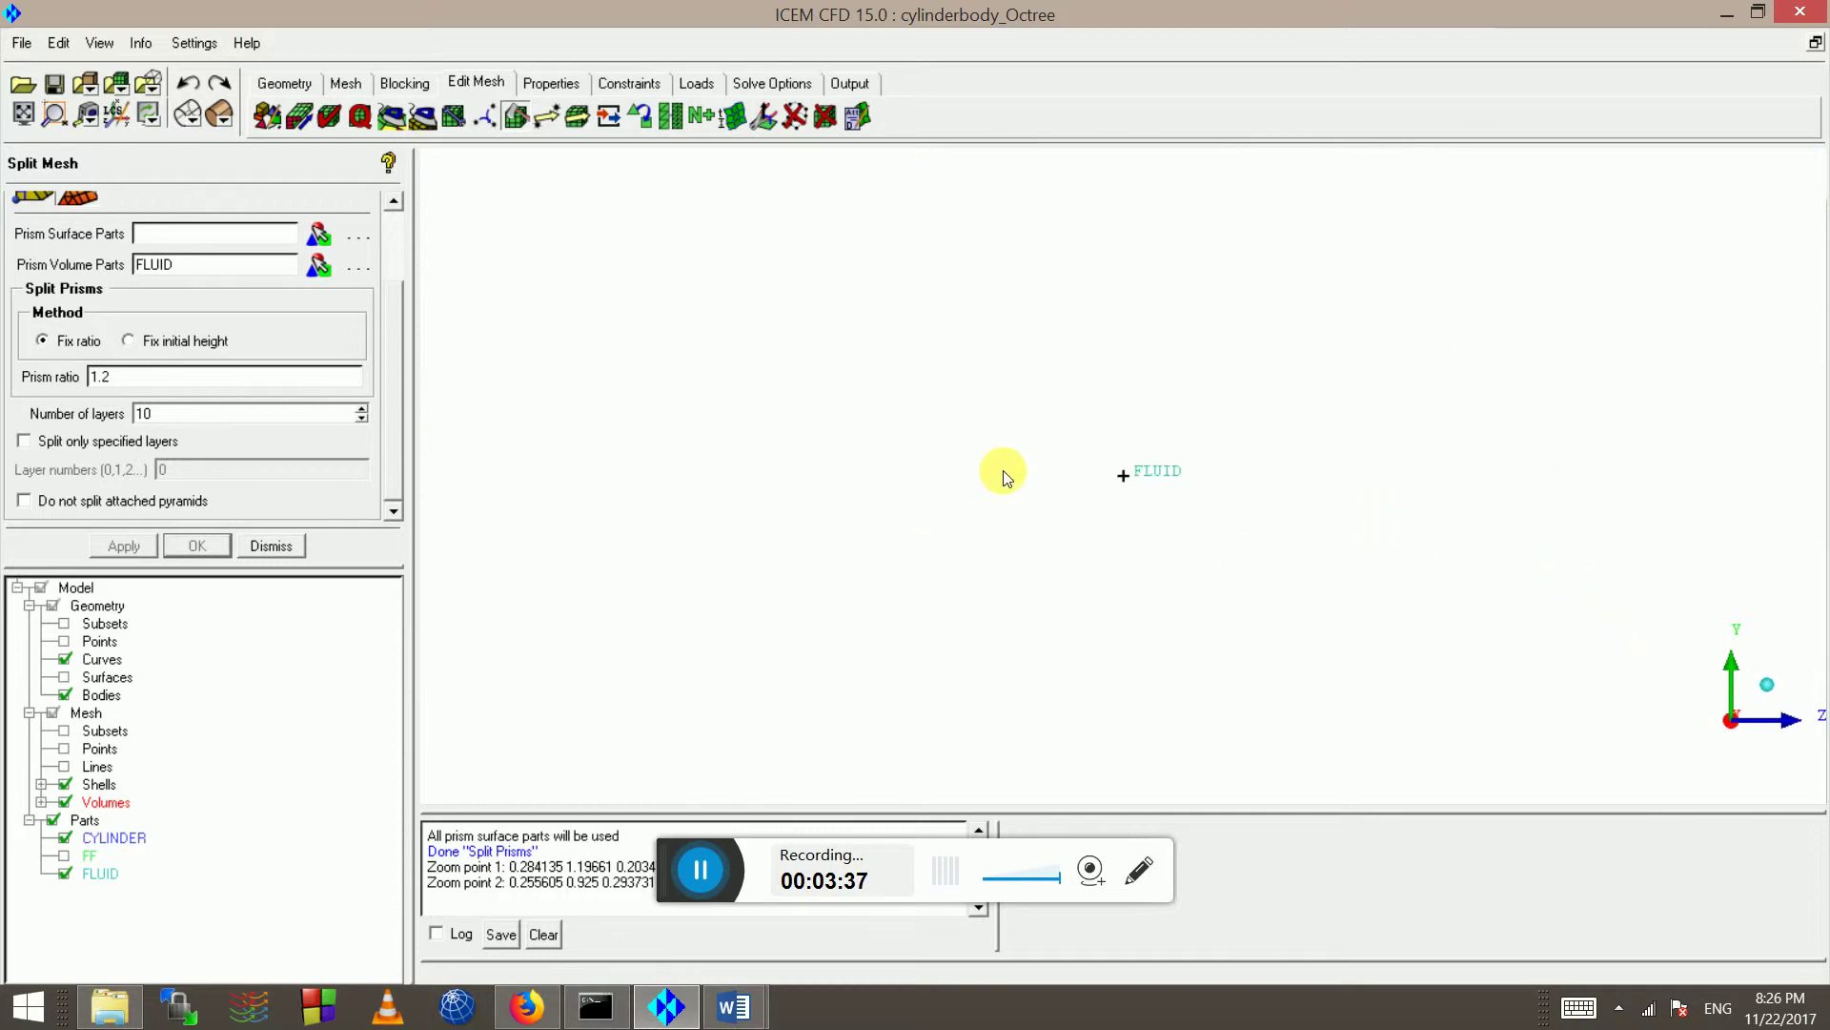
left_click(23, 114)
- Start a distance measurement and zoom in on the prism layers above the cylinder
left_click(86, 114)
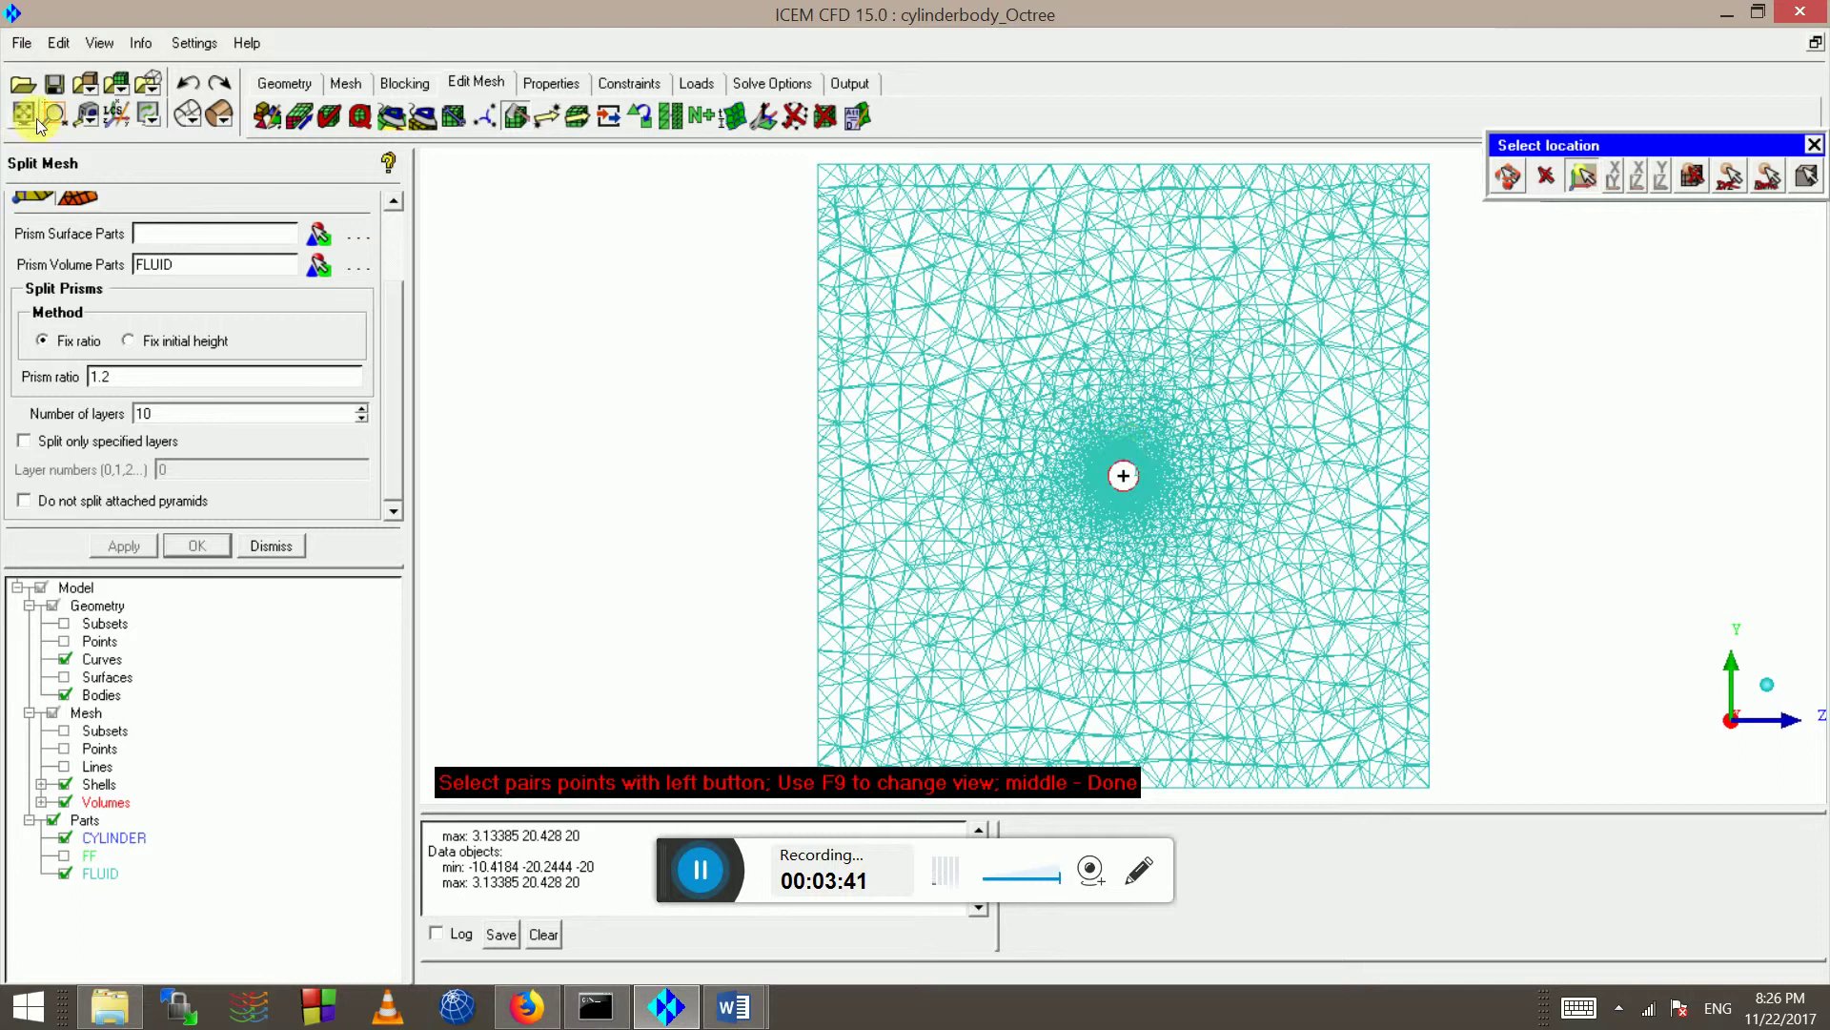
key("F9")
left_click(1122, 432)
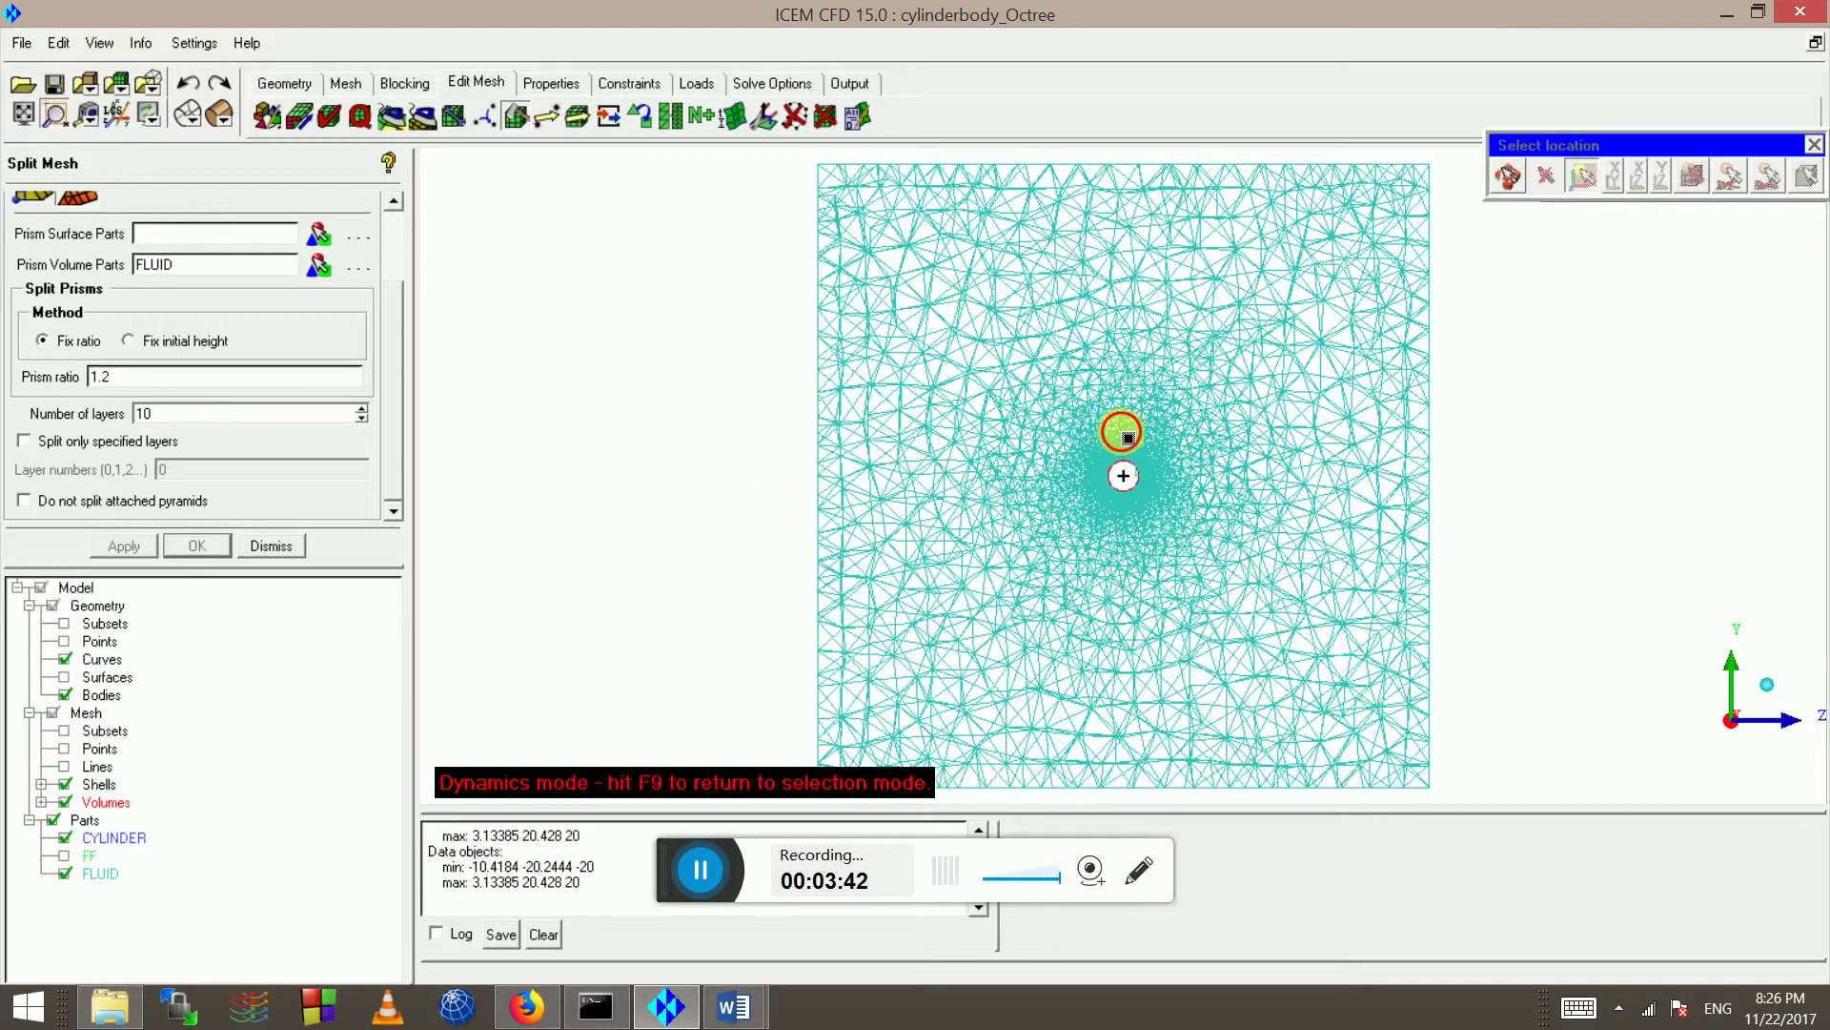
left_click(1151, 491)
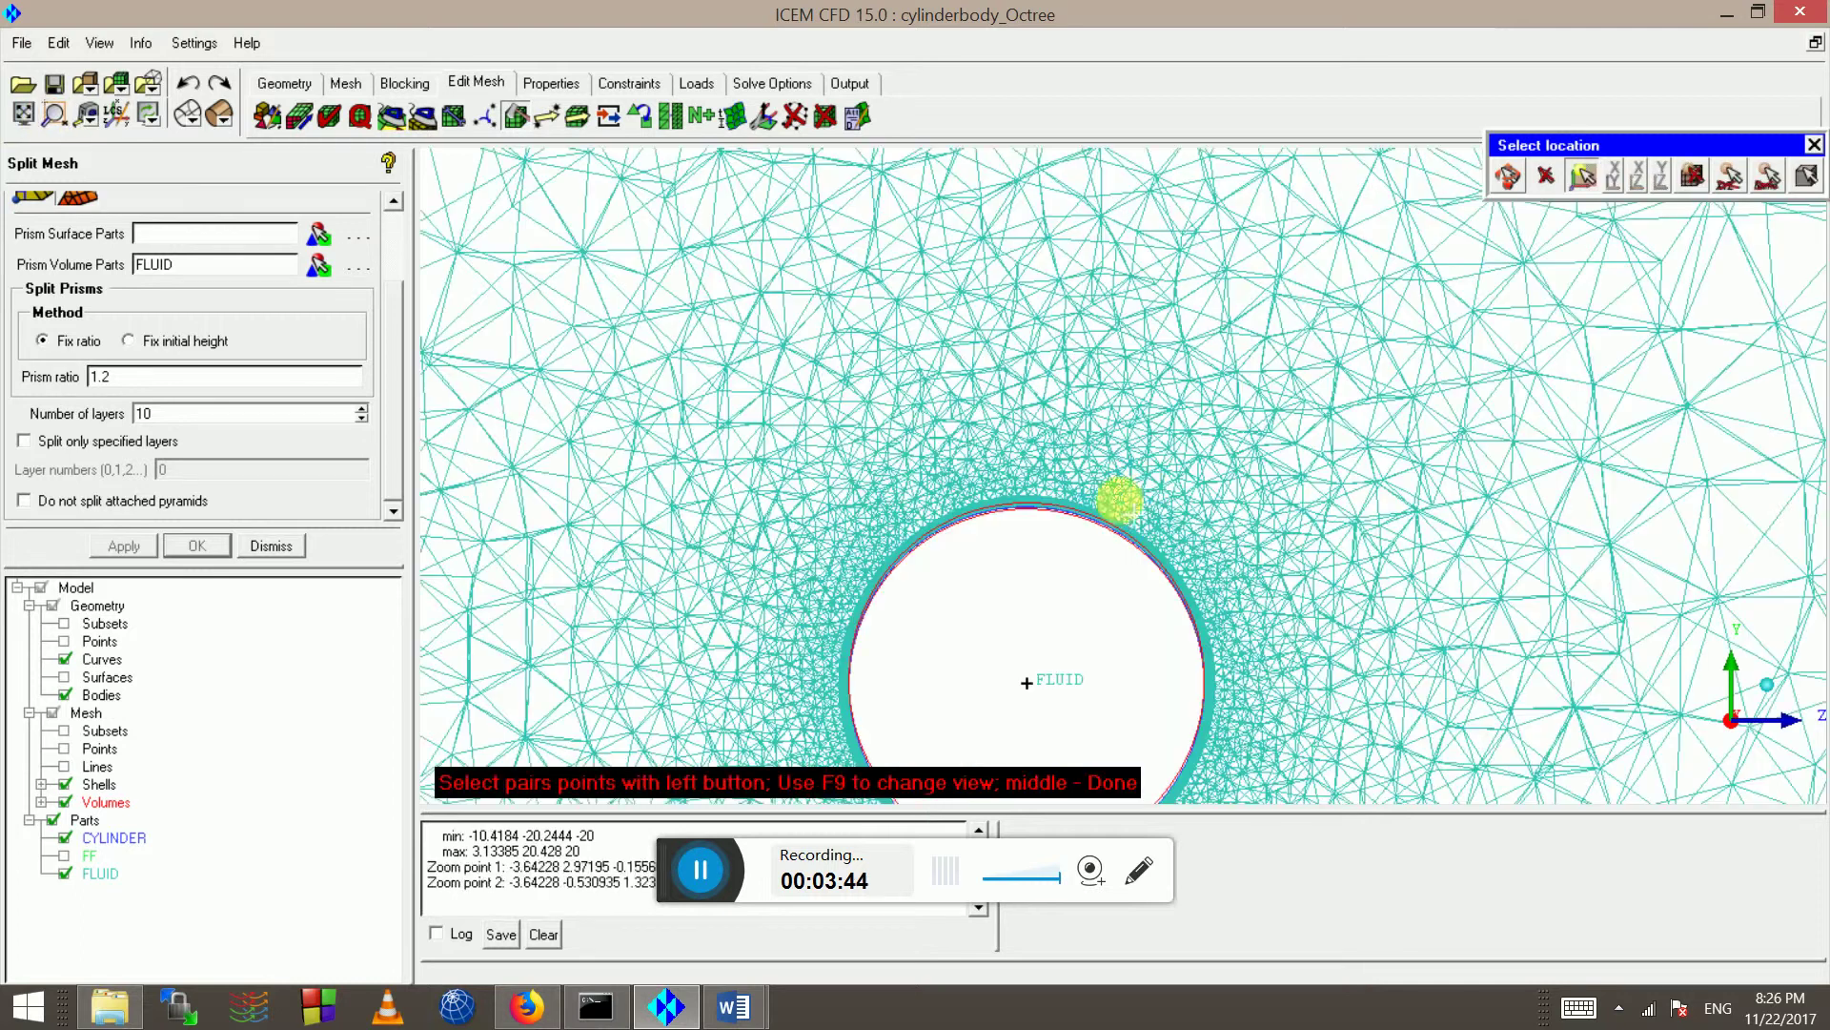
left_click(54, 114)
left_click_drag(1001, 470, 1062, 531)
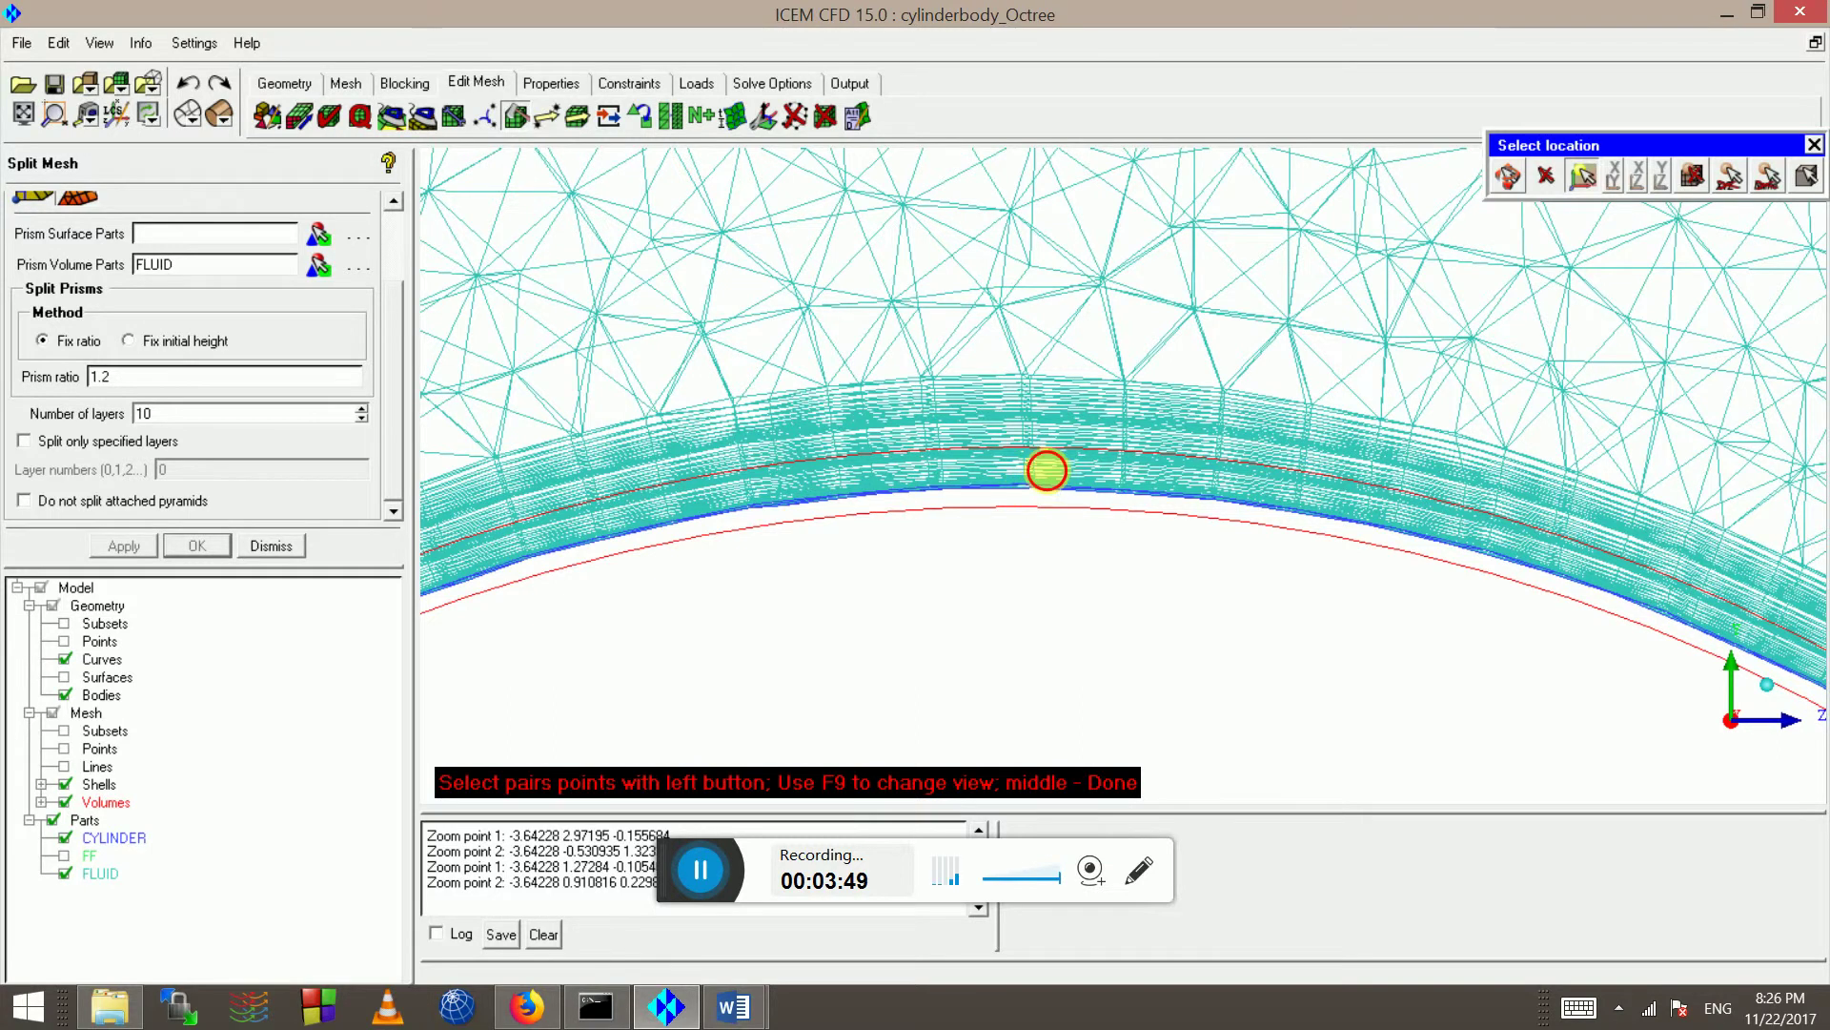
- Examine the wireframe prism layers along the upper cylinder wall from several angles and at closer range
left_click_drag(1046, 470, 1041, 480, "ctrl")
middle_click_drag(1204, 377, 1164, 441)
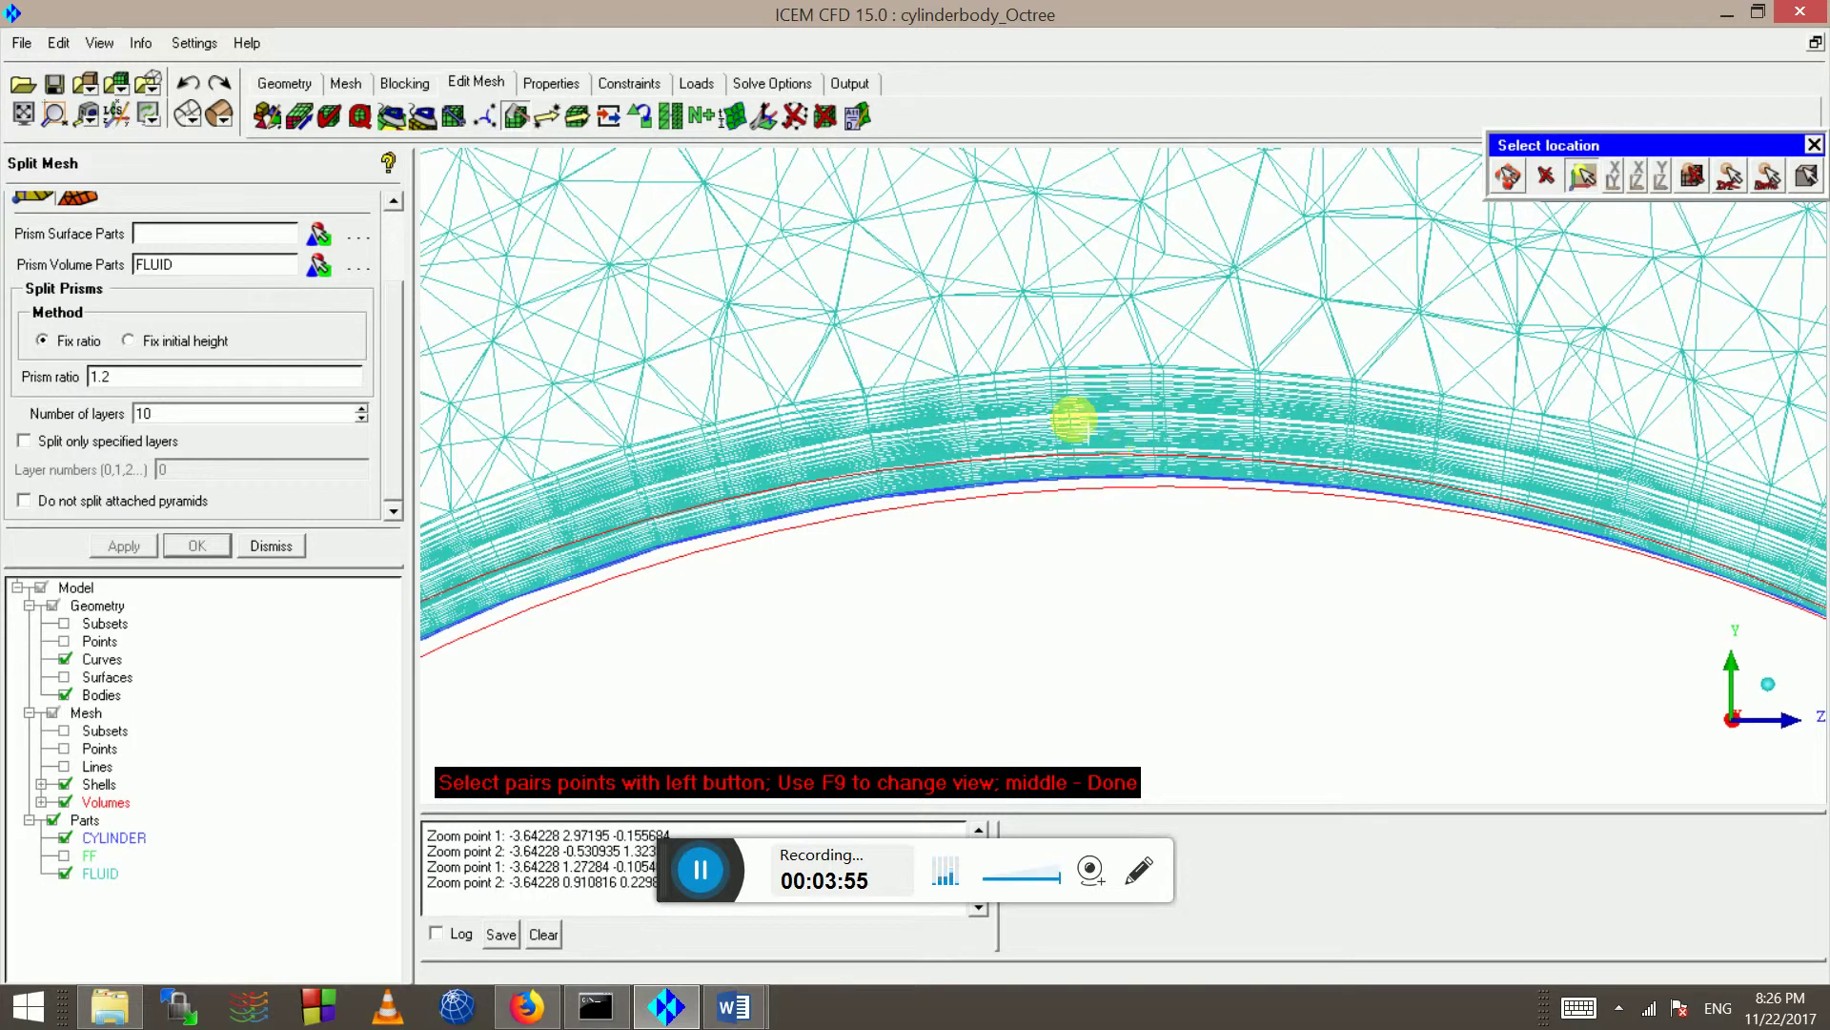
left_click_drag(1123, 407, 993, 619)
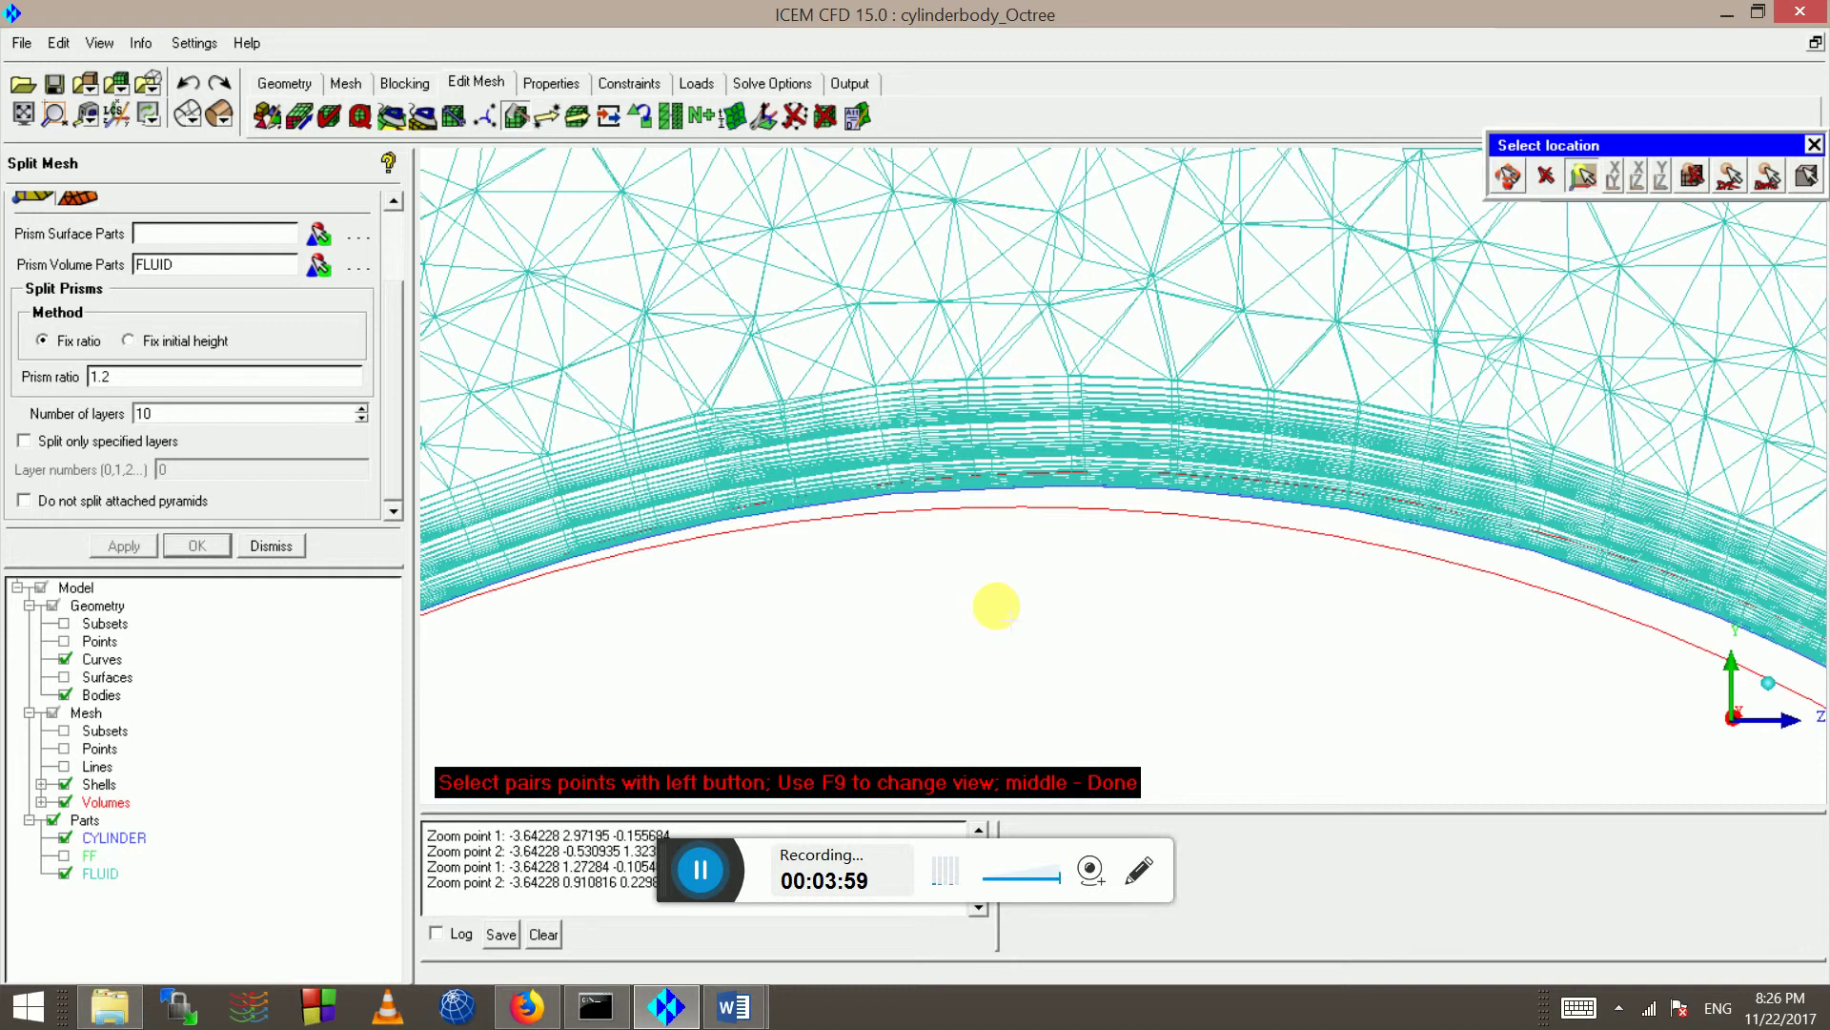
scroll(1103, 461, "up", 3)
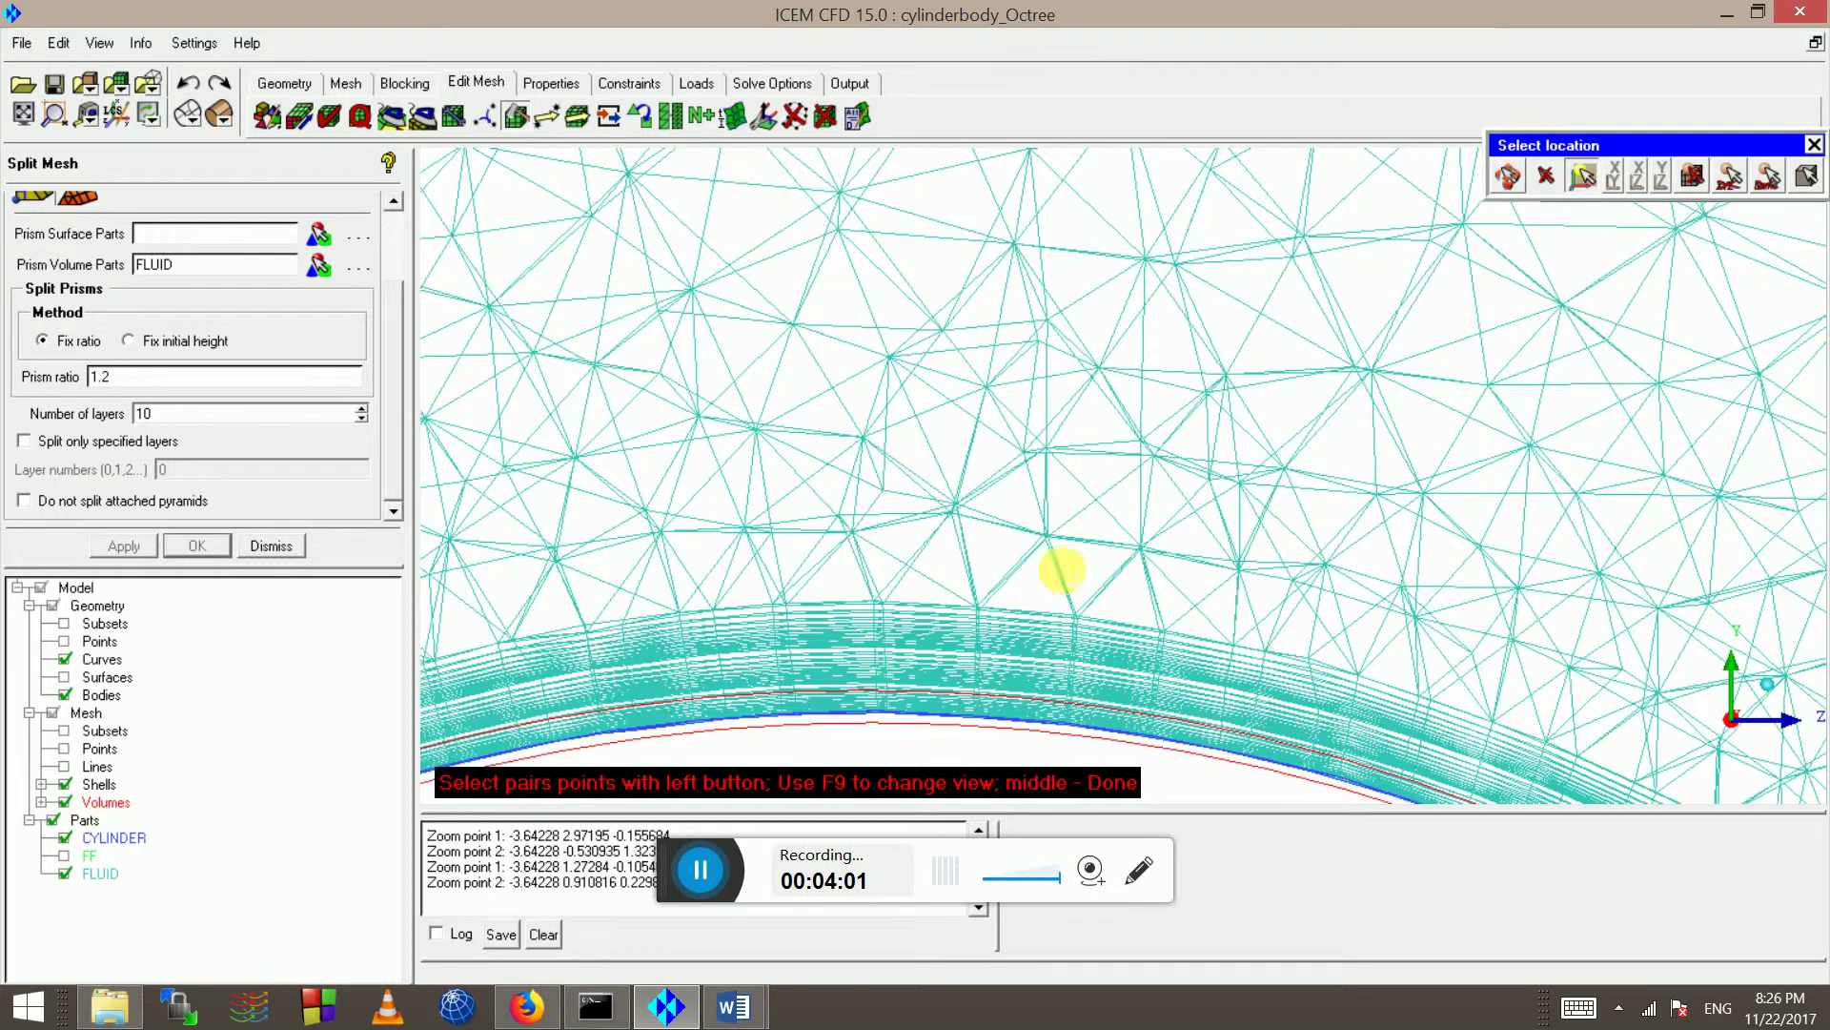
left_click_drag(1043, 601, 1178, 402)
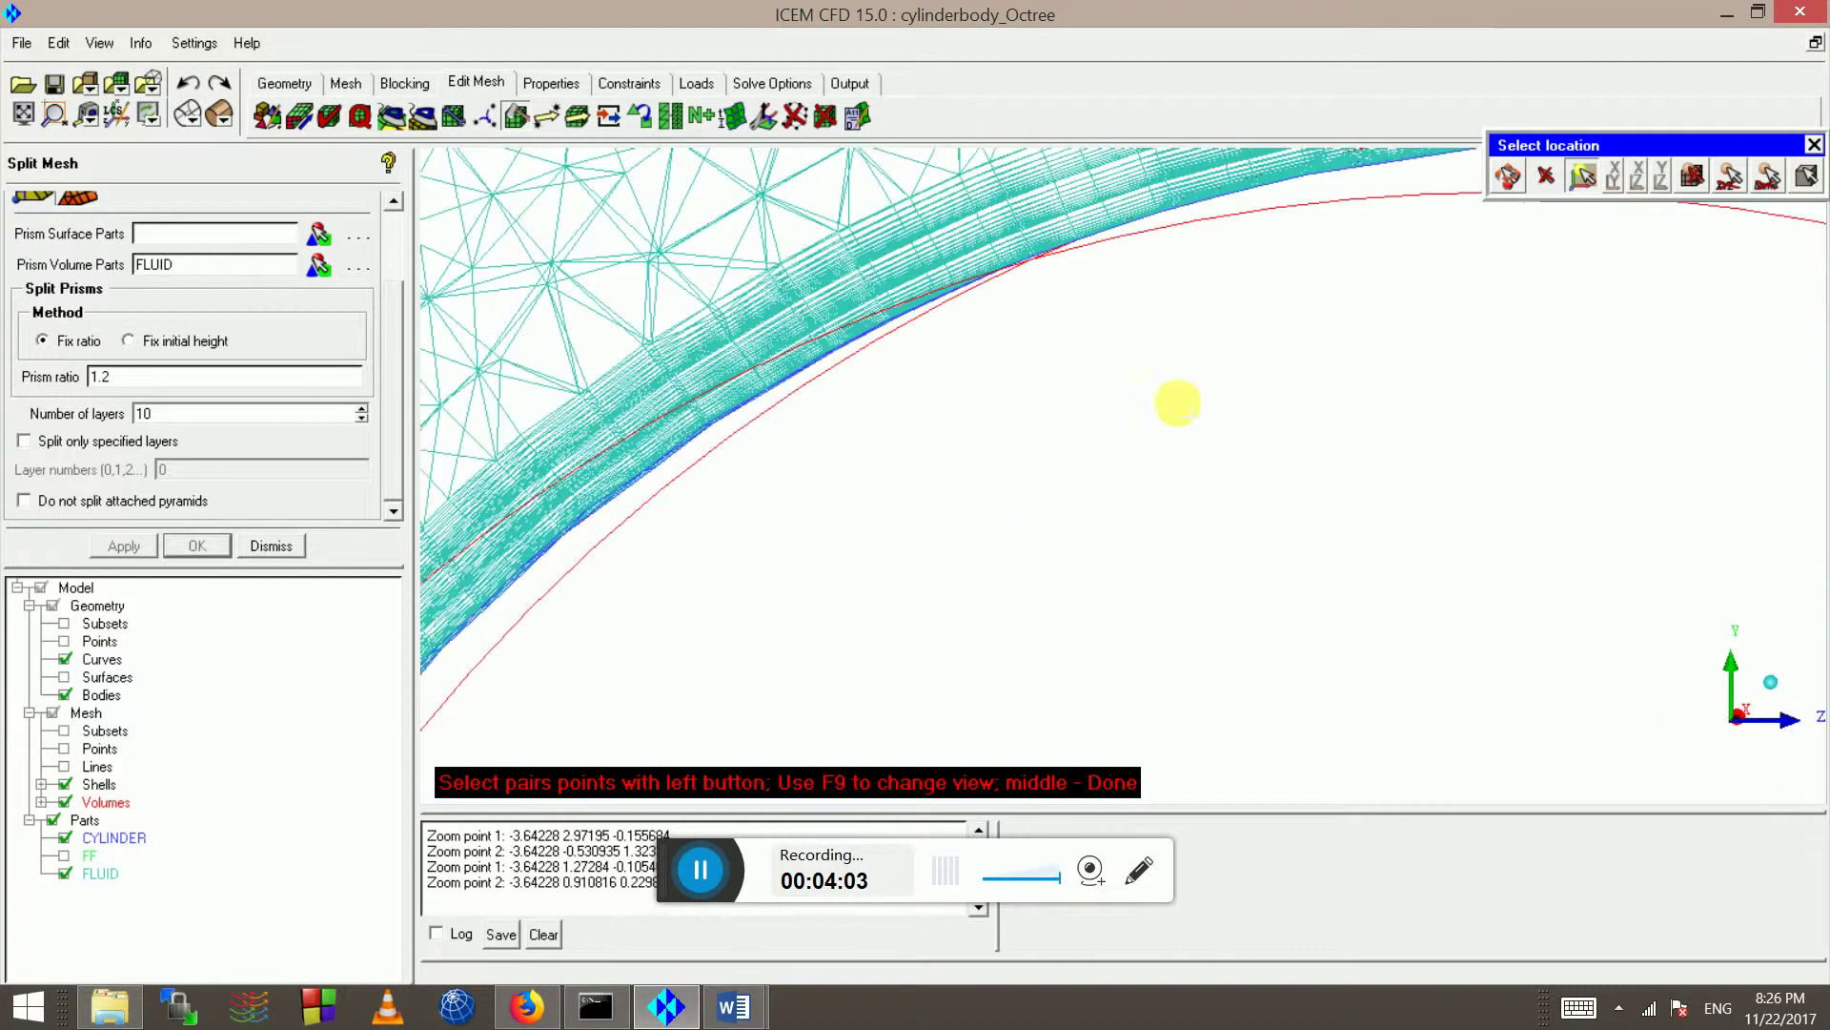
middle_click_drag(1209, 457, 772, 801)
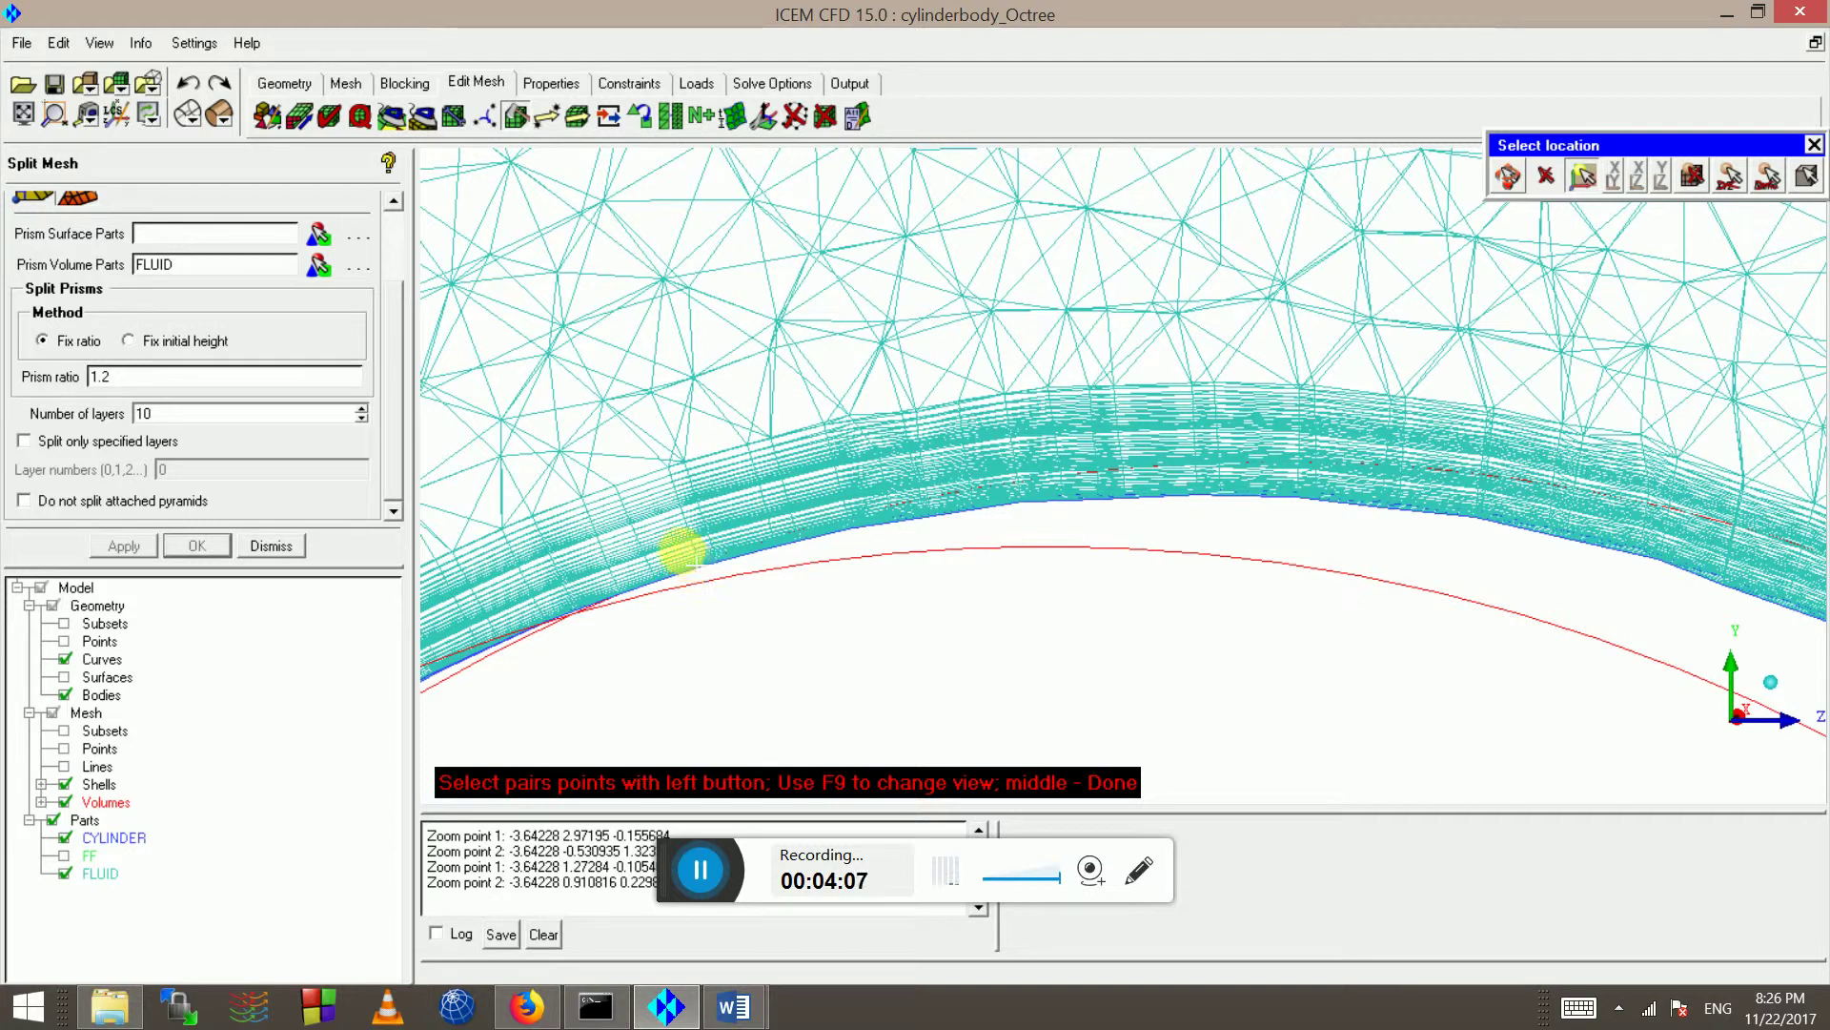
middle_click_drag(1398, 577, 1043, 451)
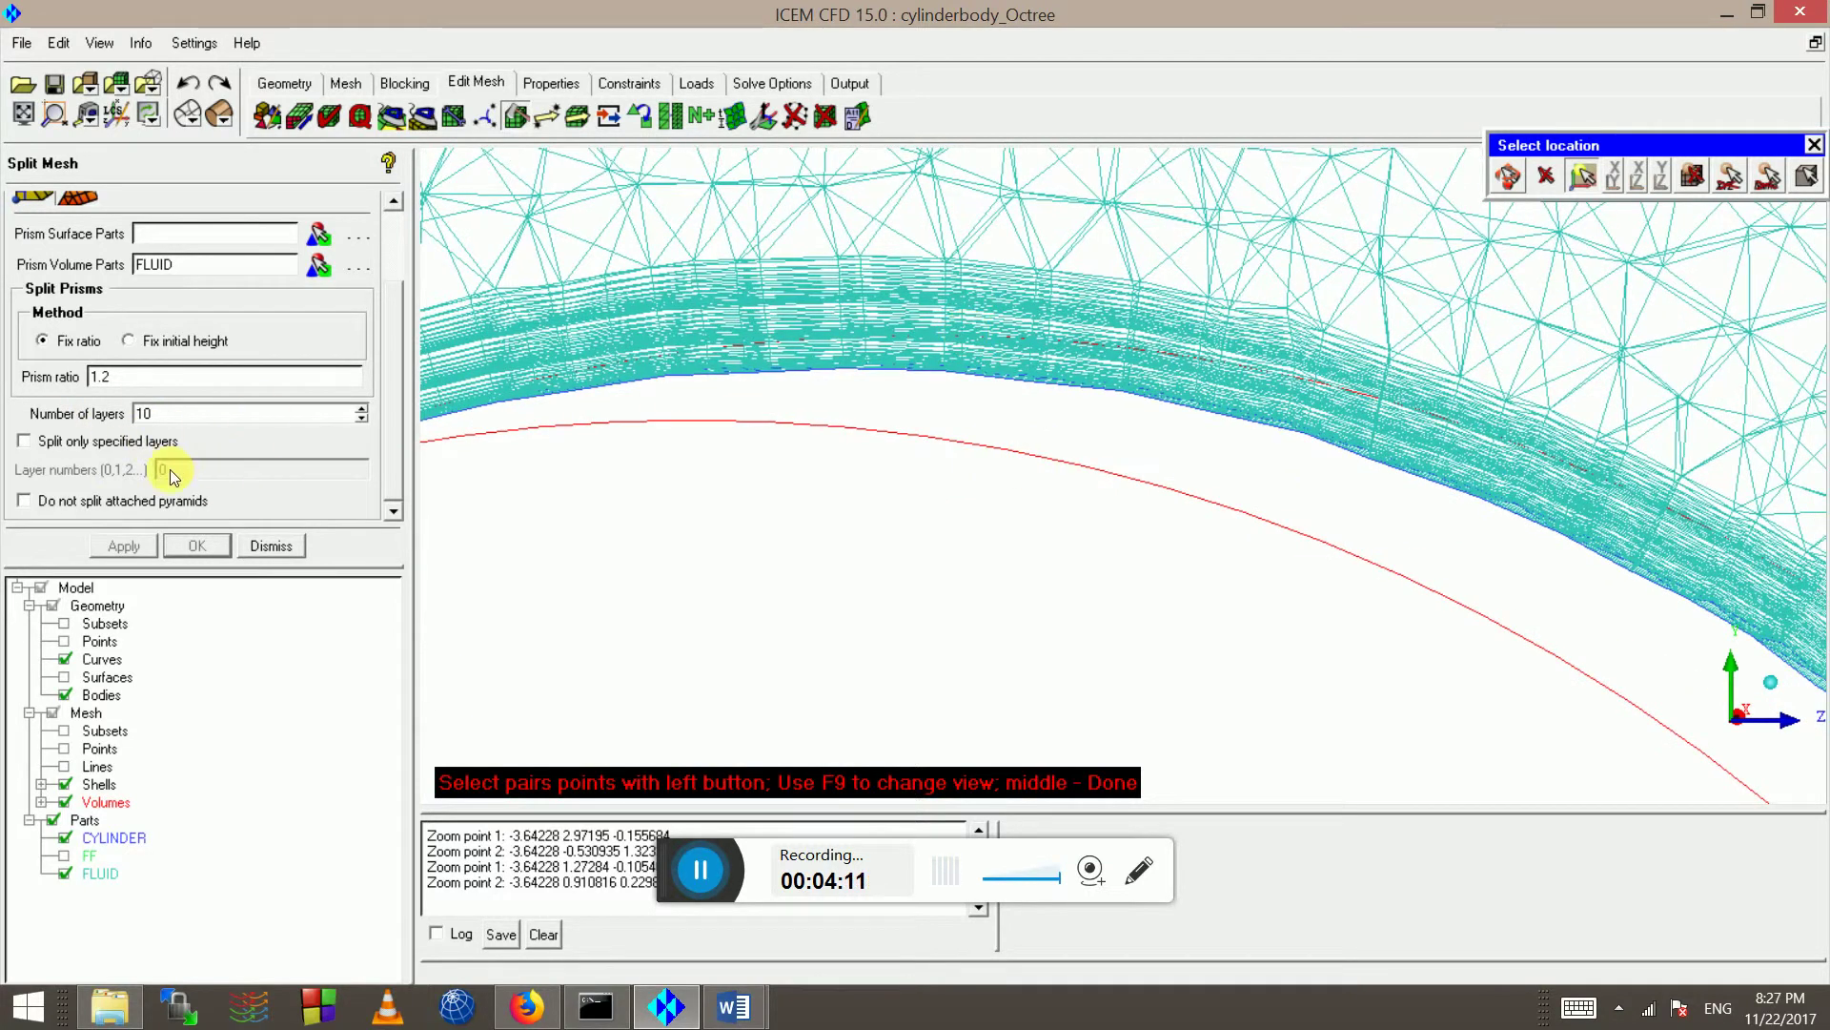
mouse_move(1041, 418)
left_mouse_down()
mouse_move(1056, 400)
mouse_move(942, 412)
mouse_move(1046, 426)
left_mouse_up()
left_click(140, 118)
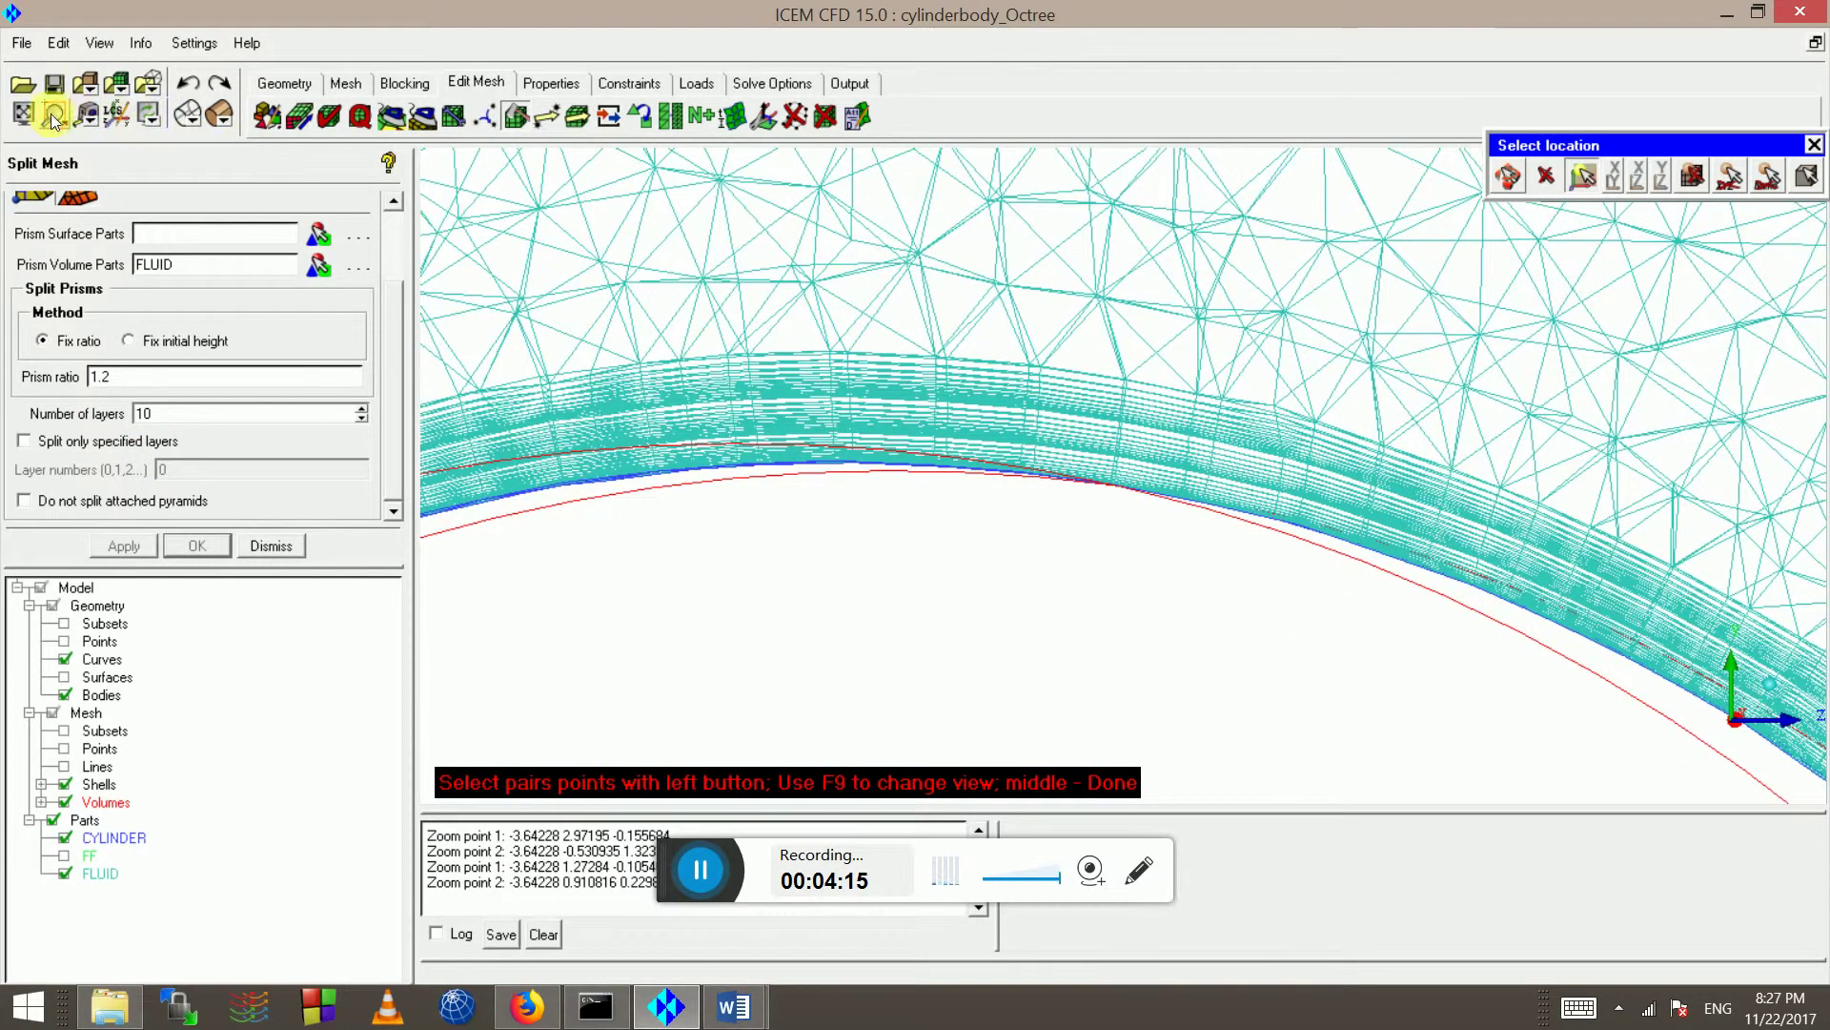
left_click_drag(1129, 356, 1185, 532)
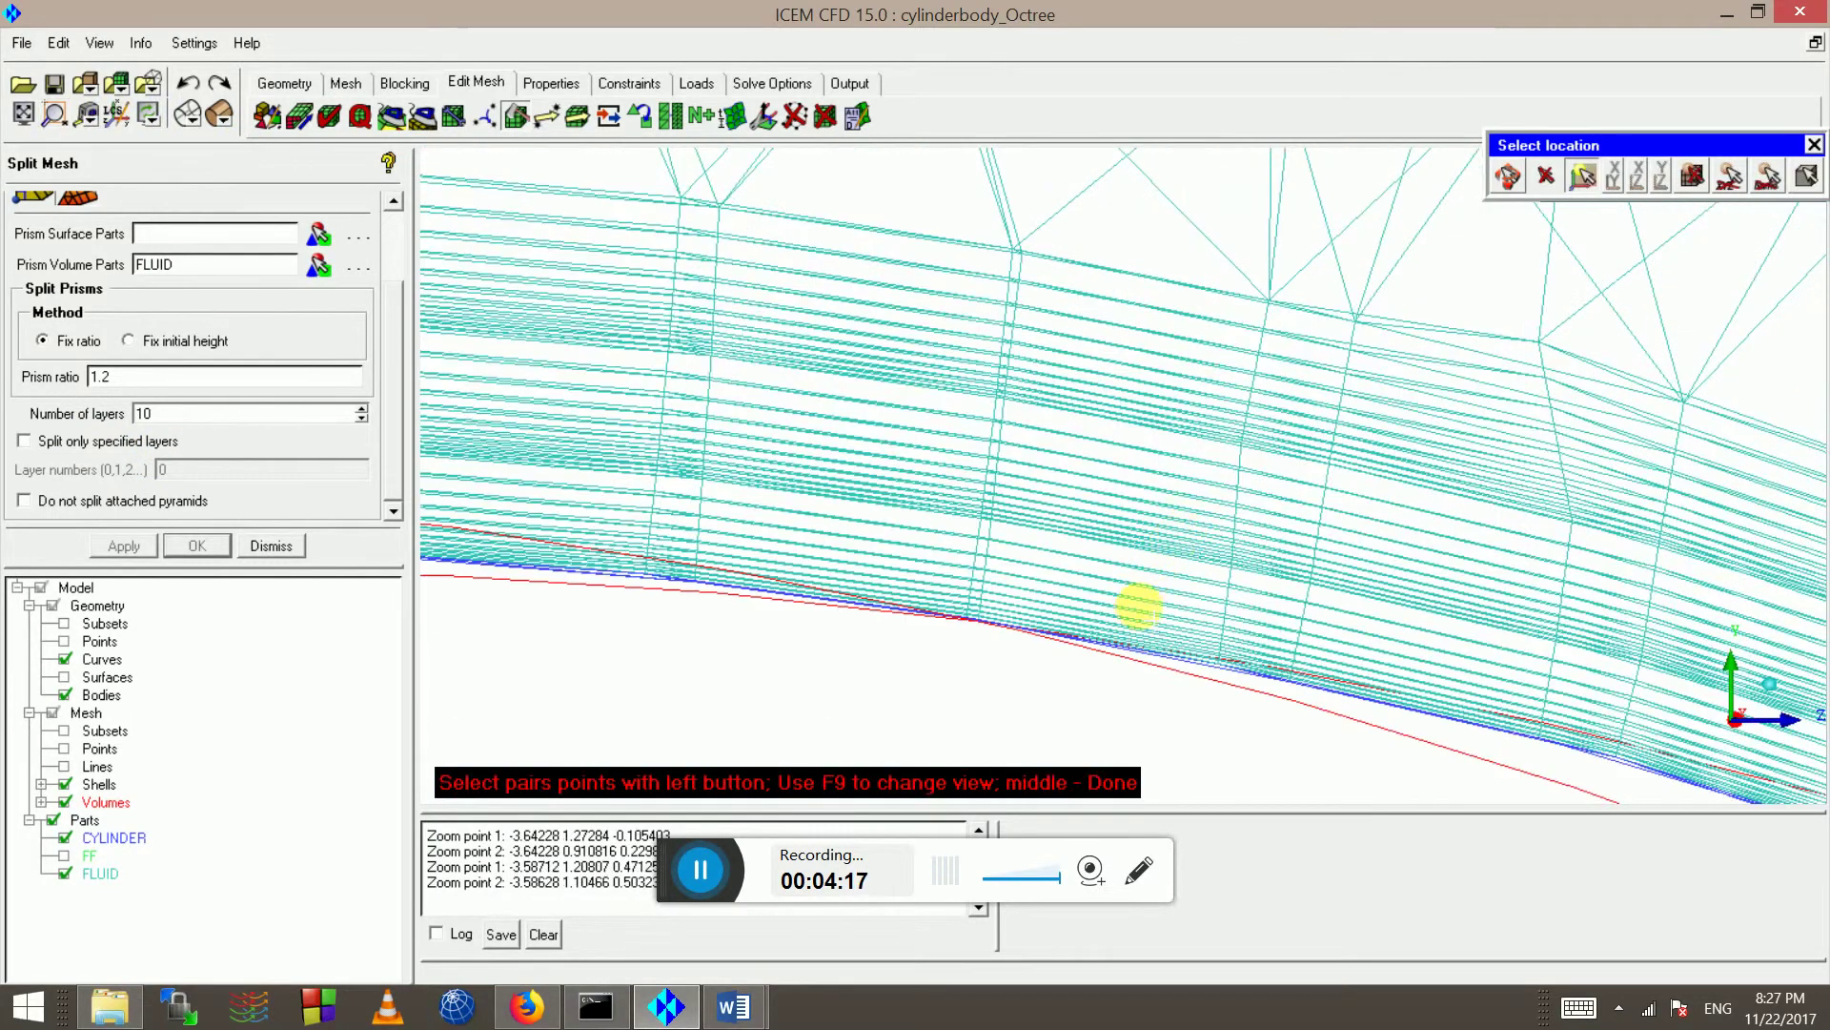
left_click_drag(1132, 601, 1096, 608)
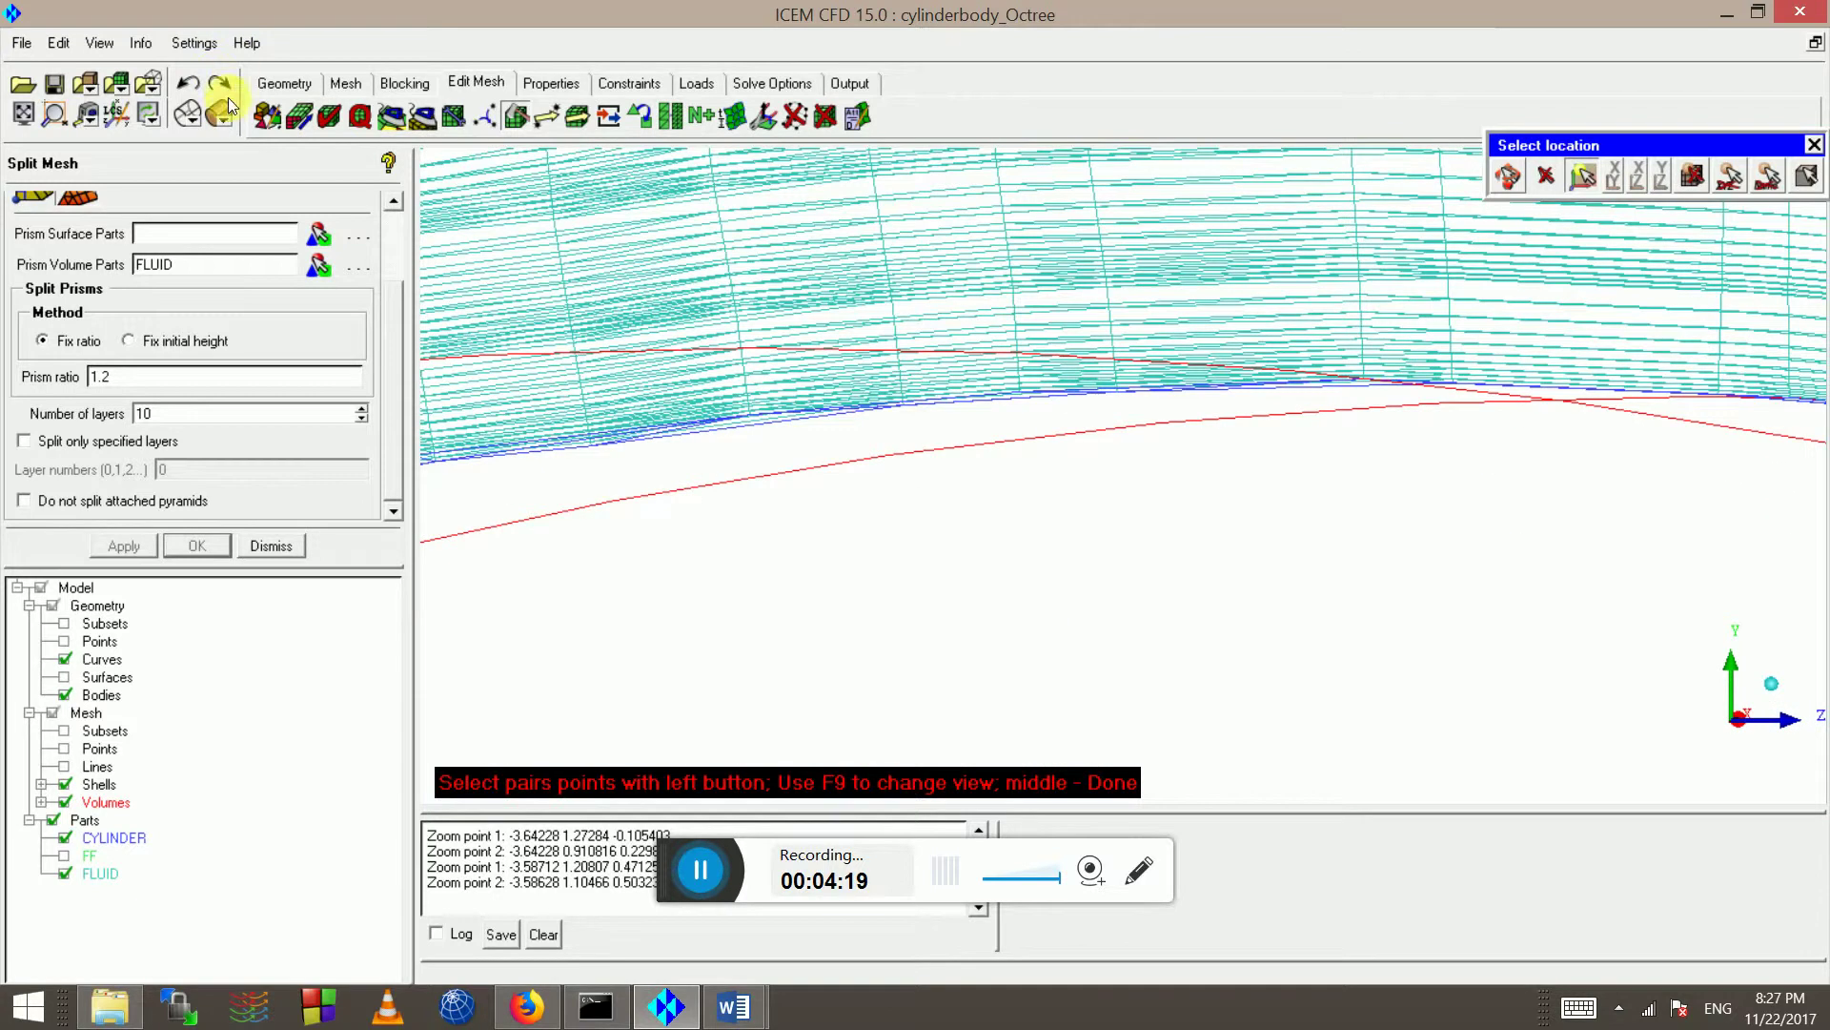
- End the distance measurement, shade the mesh solid and examine the layer spacing next to the cylinder wall
middle_click(1207, 371)
scroll(1008, 416, "down", 5)
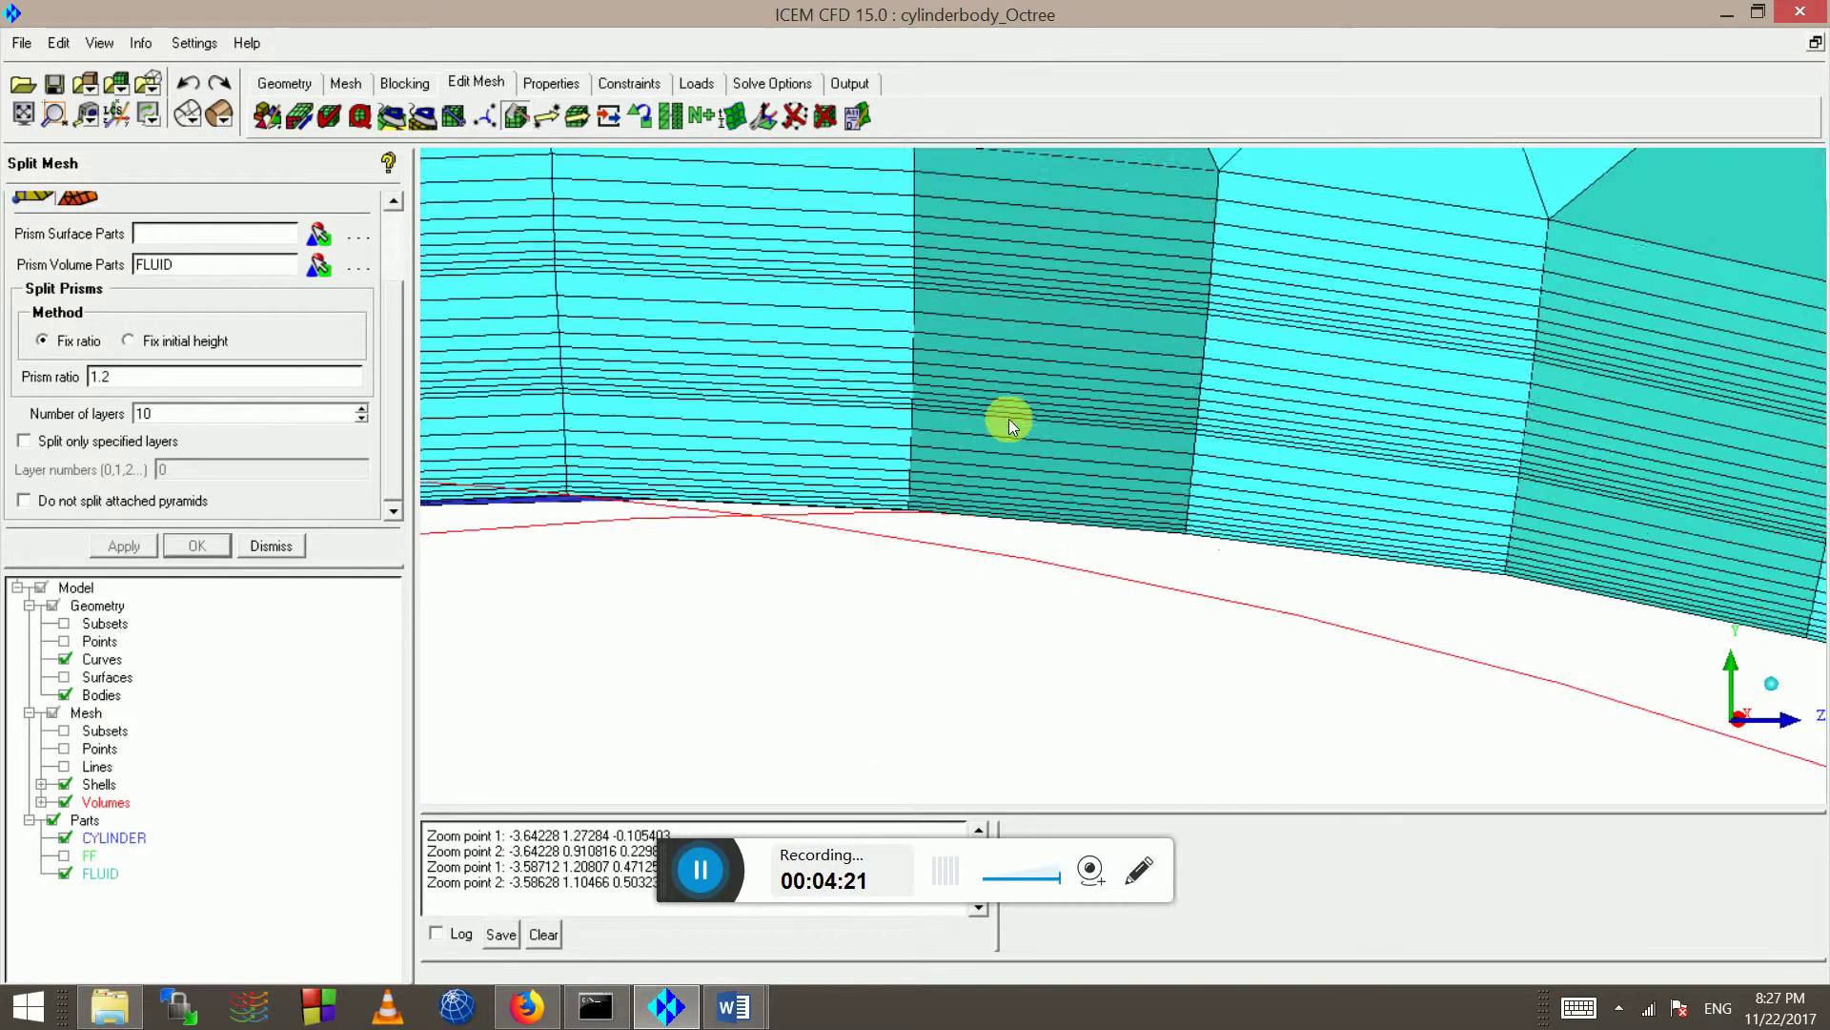
scroll(1046, 604, "up", 5)
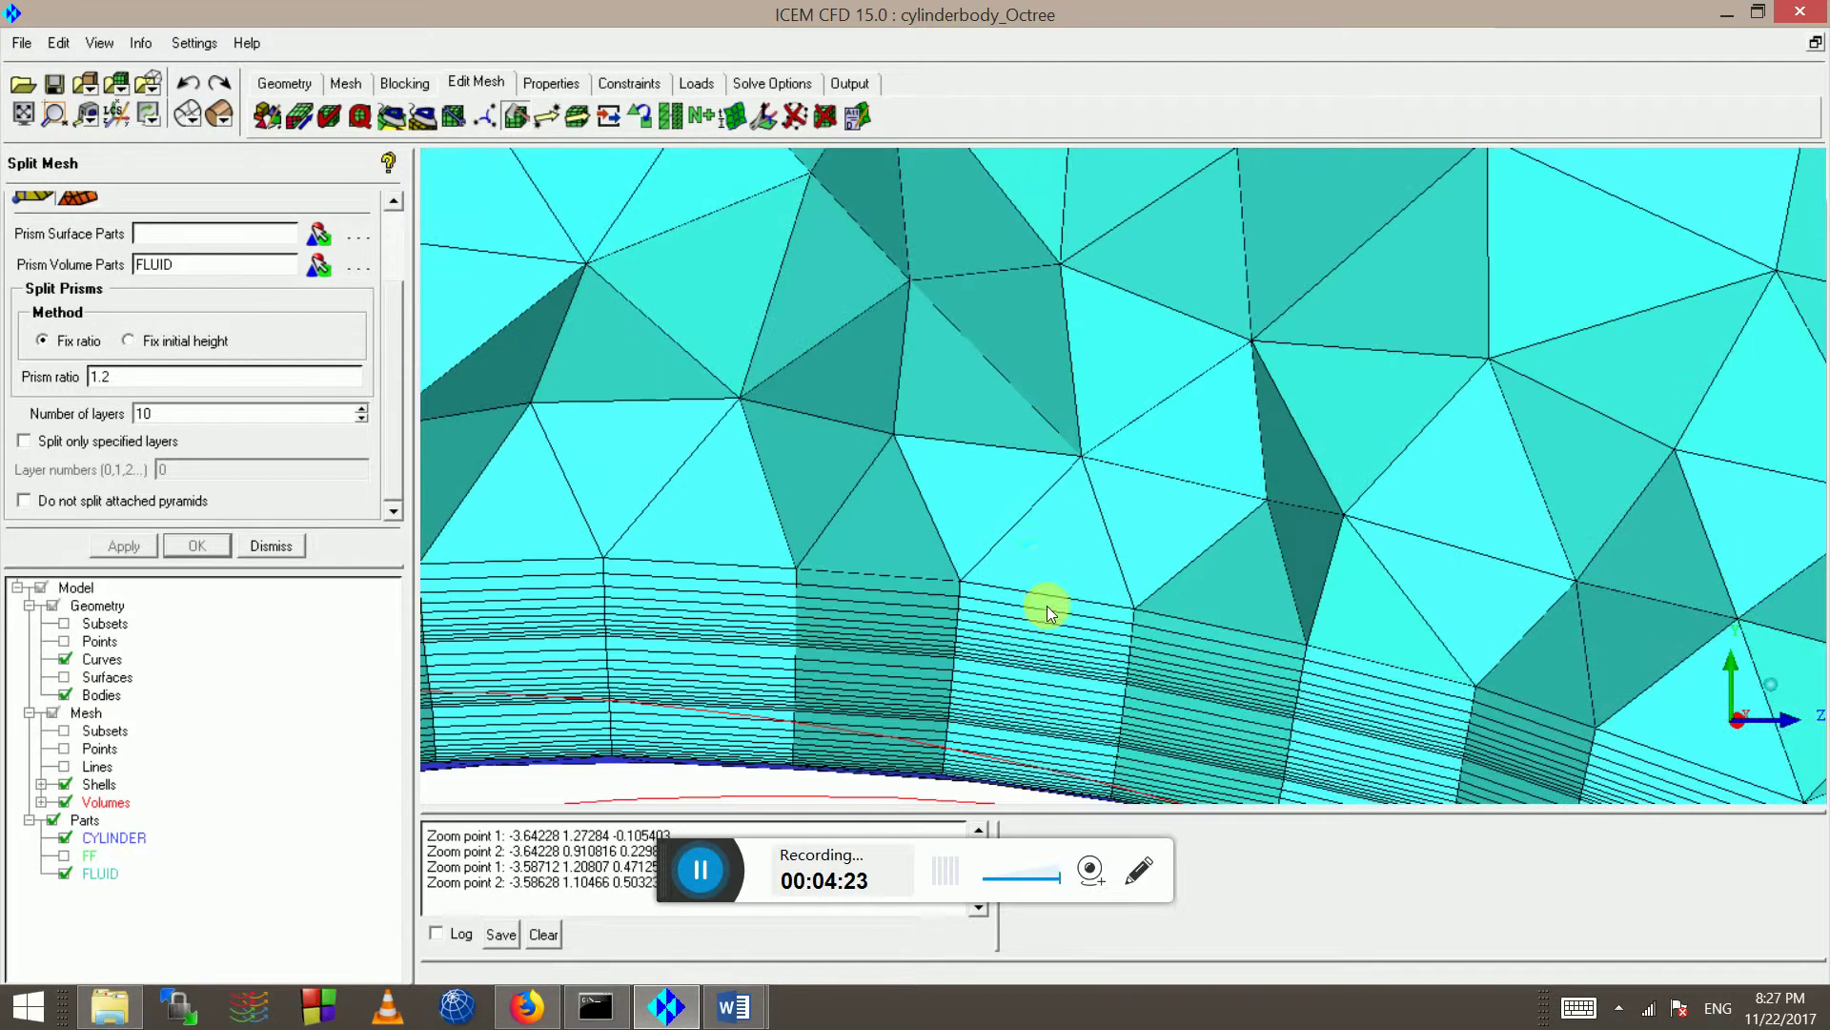
scroll(1097, 515, "up", 4)
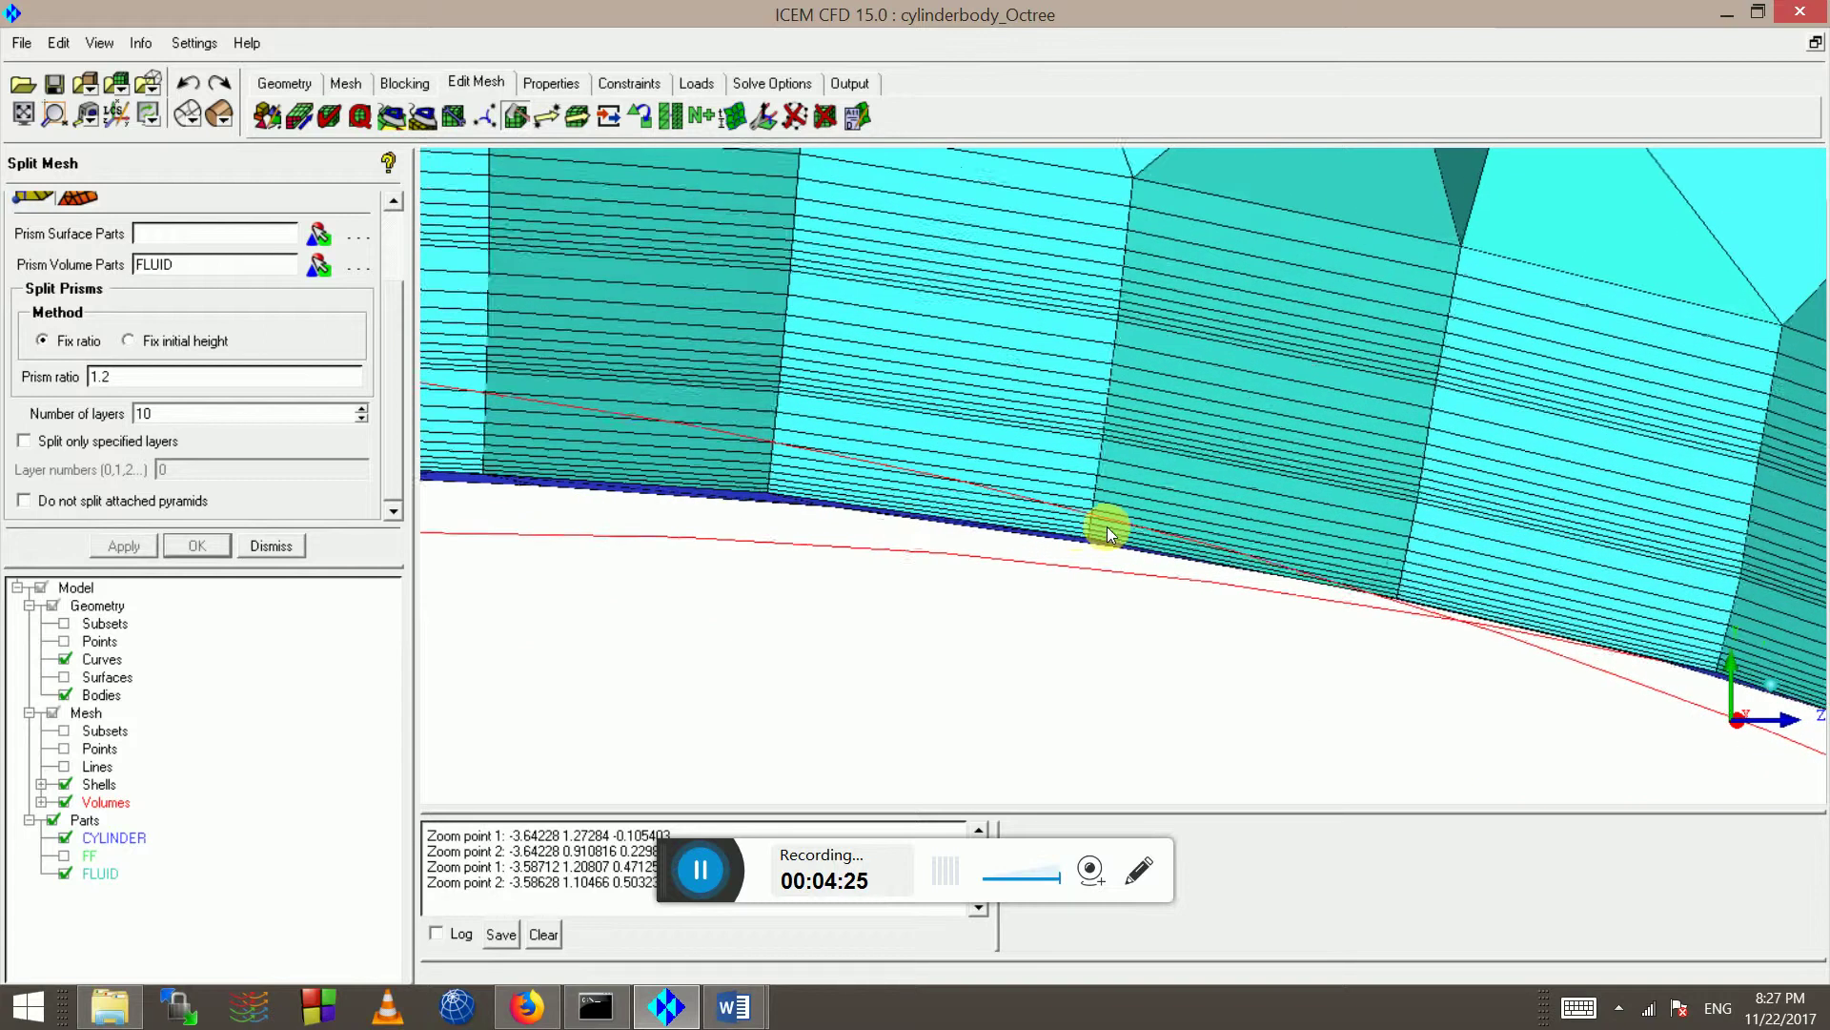
scroll(1090, 463, "down", 4)
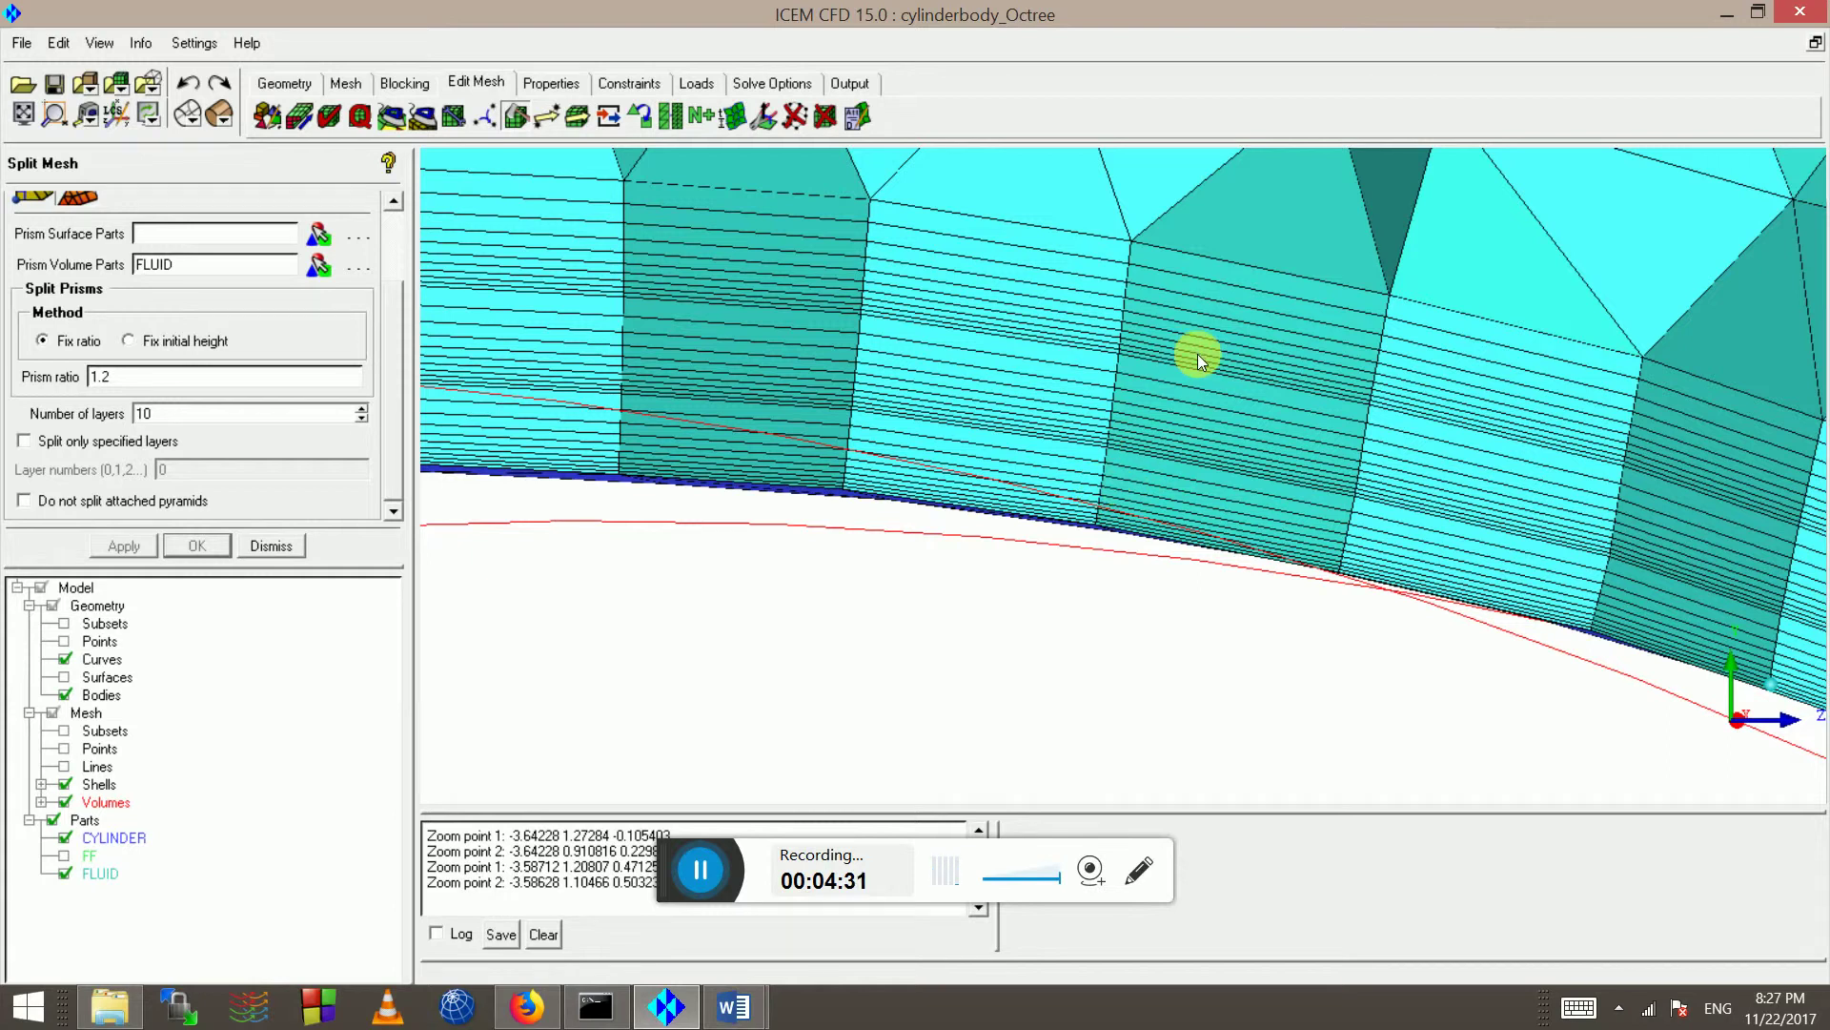
scroll(1150, 397, "down", 2)
scroll(1091, 526, "up", 1)
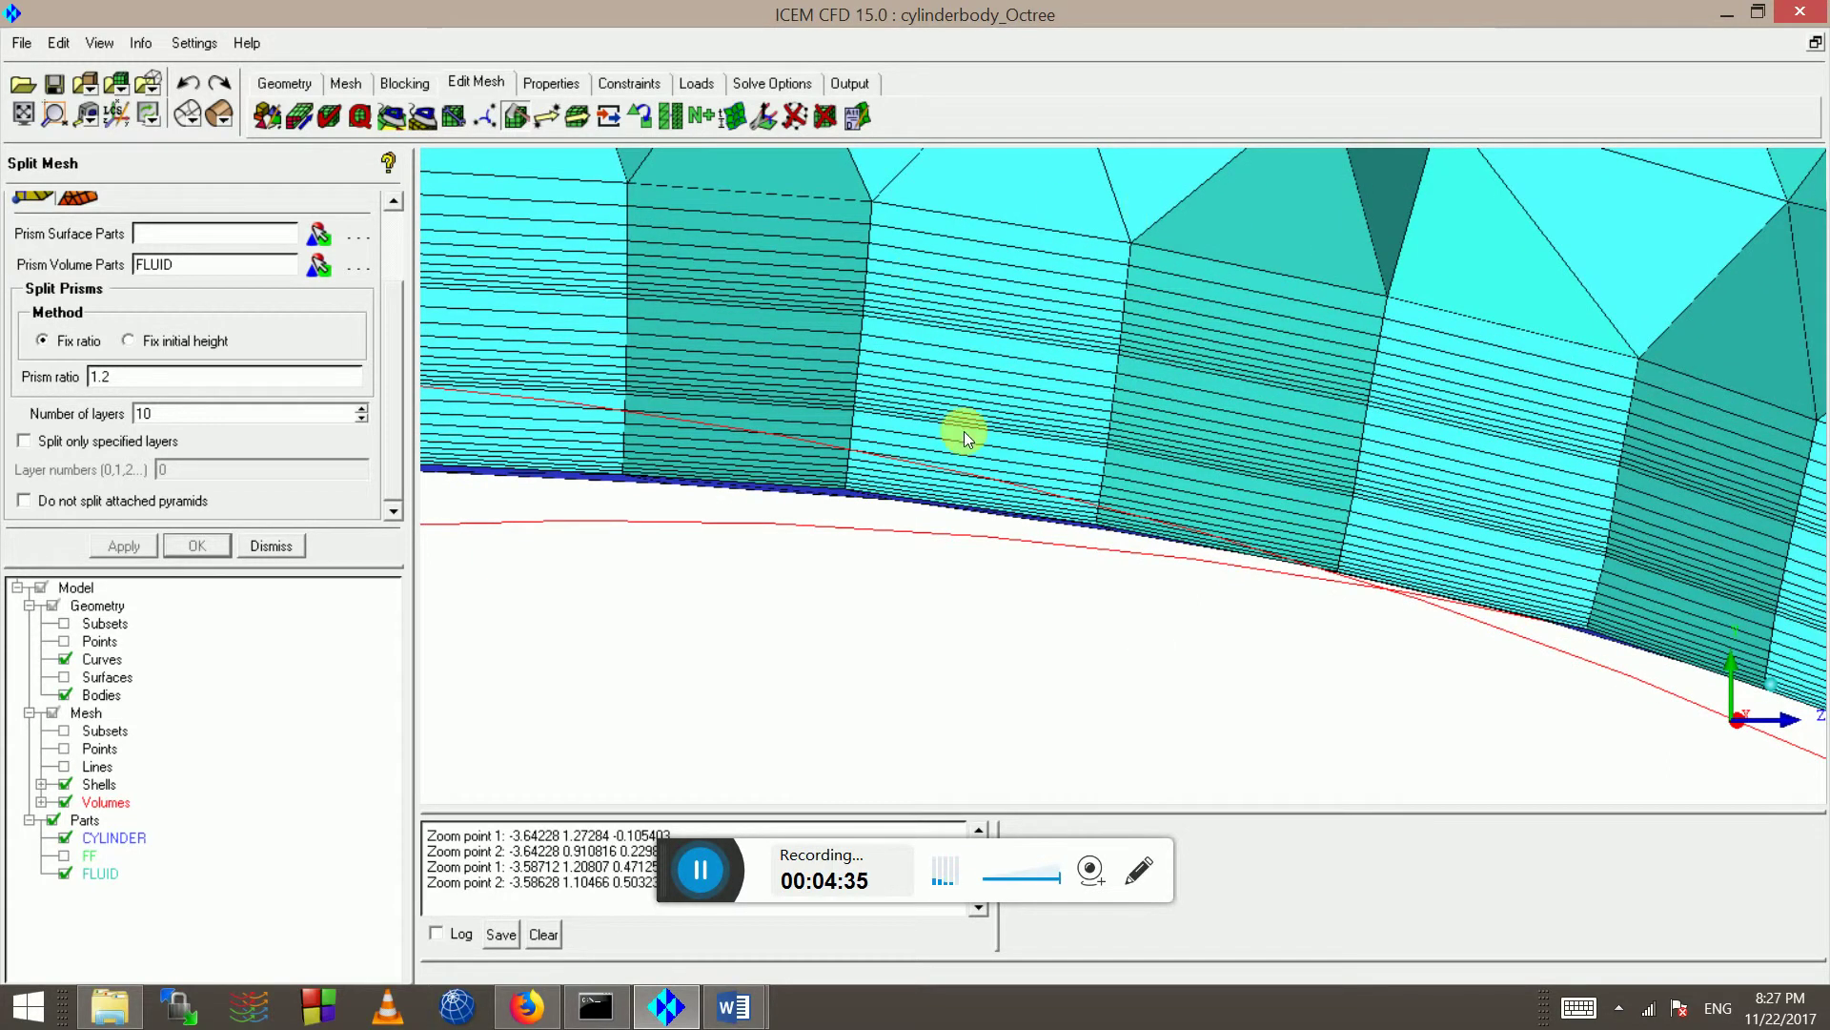
scroll(964, 431, "down", 1)
scroll(1220, 463, "up", 5)
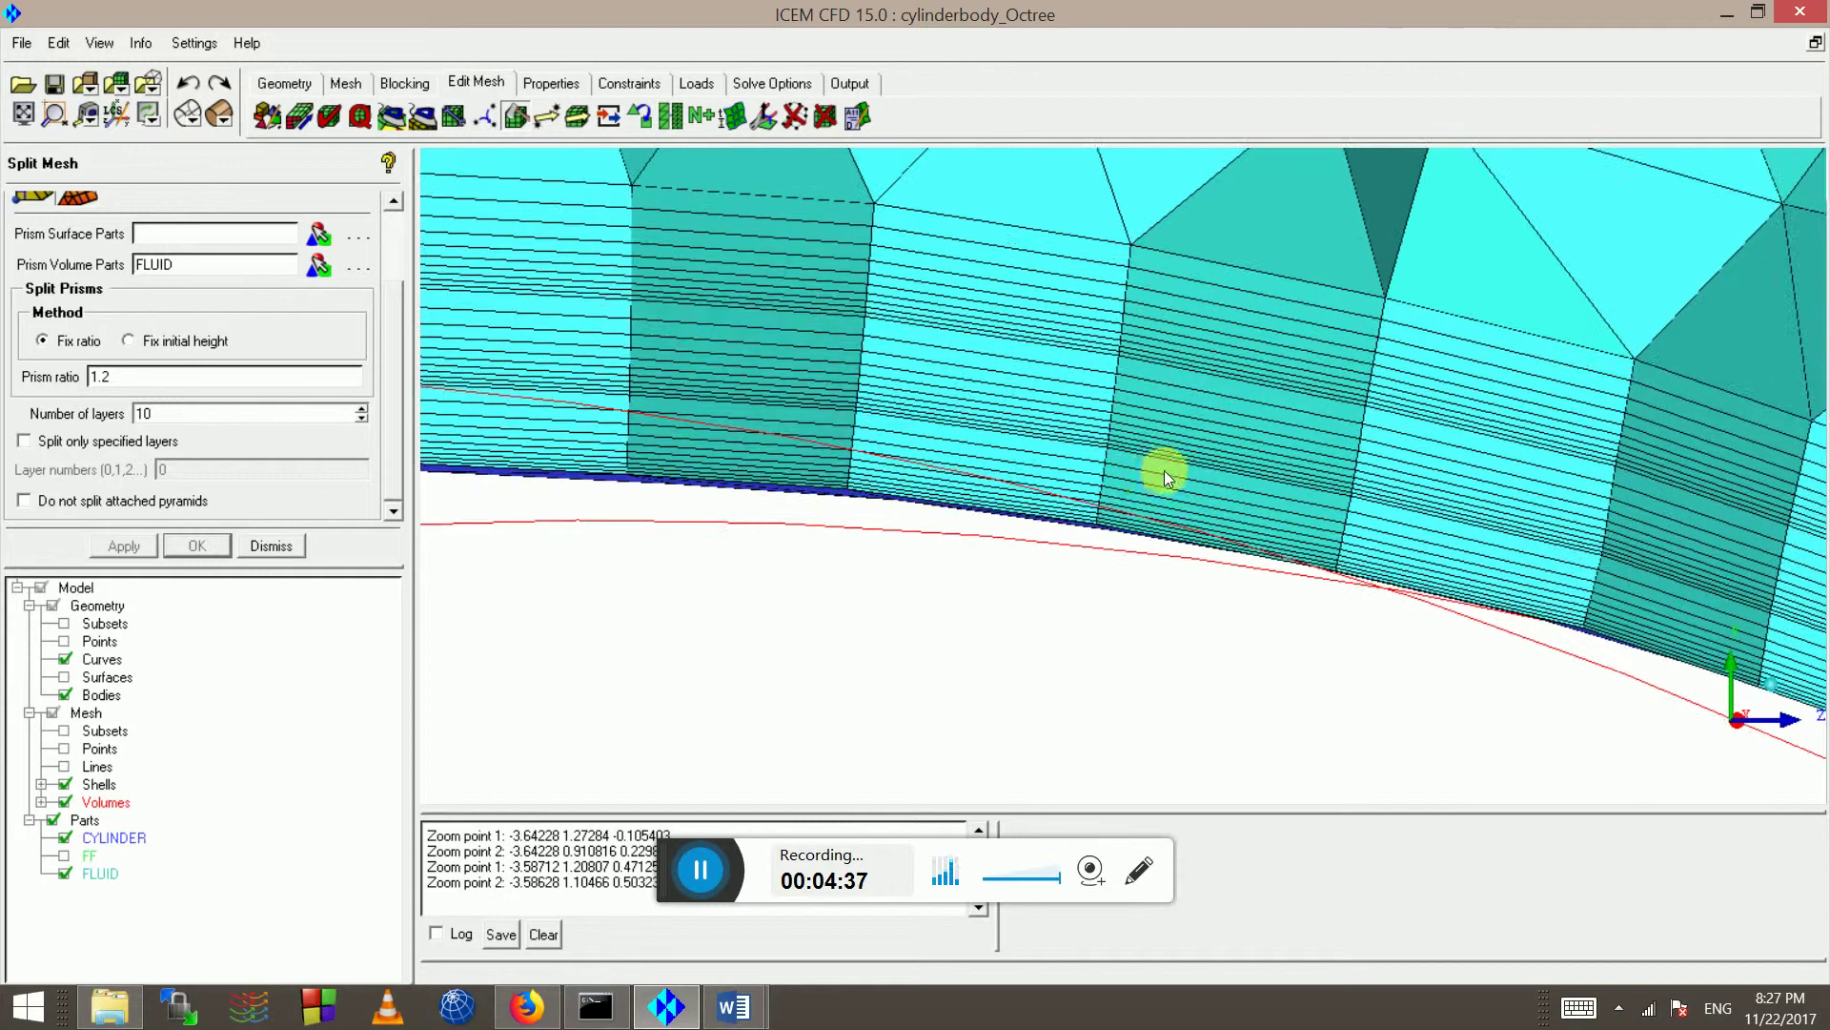
scroll(1058, 577, "up", 2)
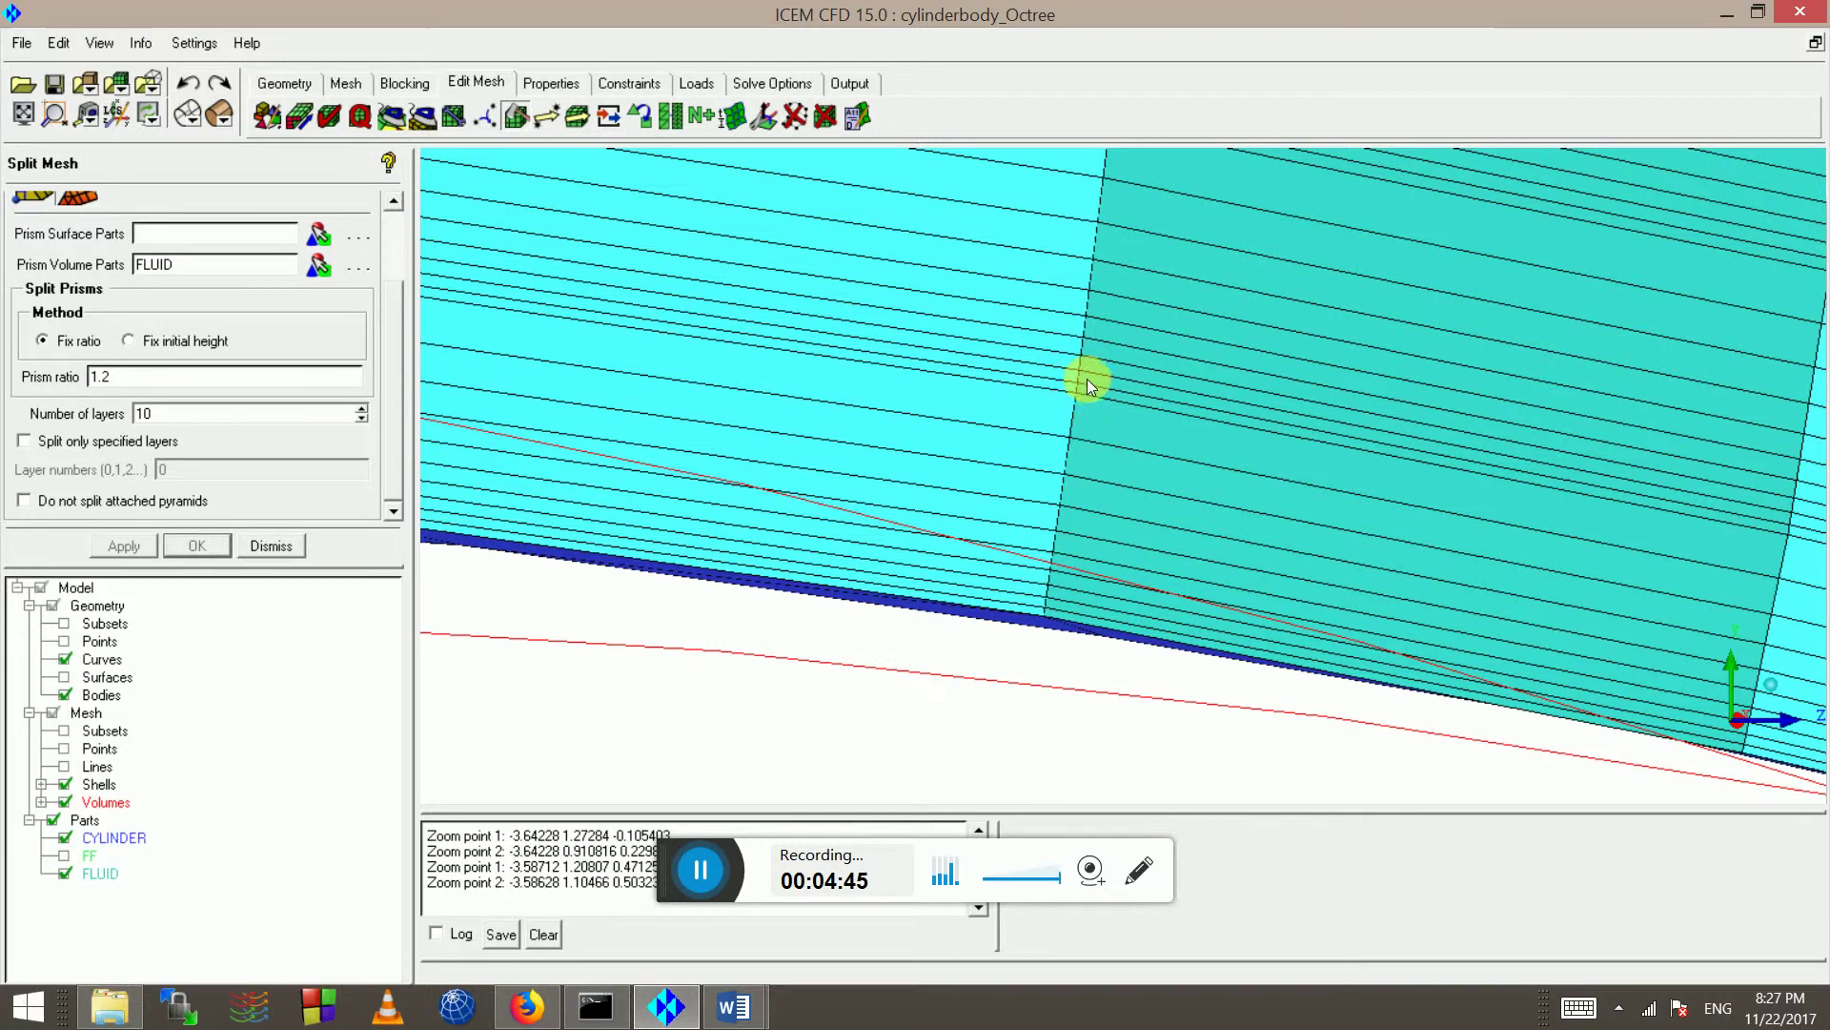
- Look over the split prism layers along the upper cylinder wall and close the Split Mesh settings
scroll(1087, 400, "down", 5)
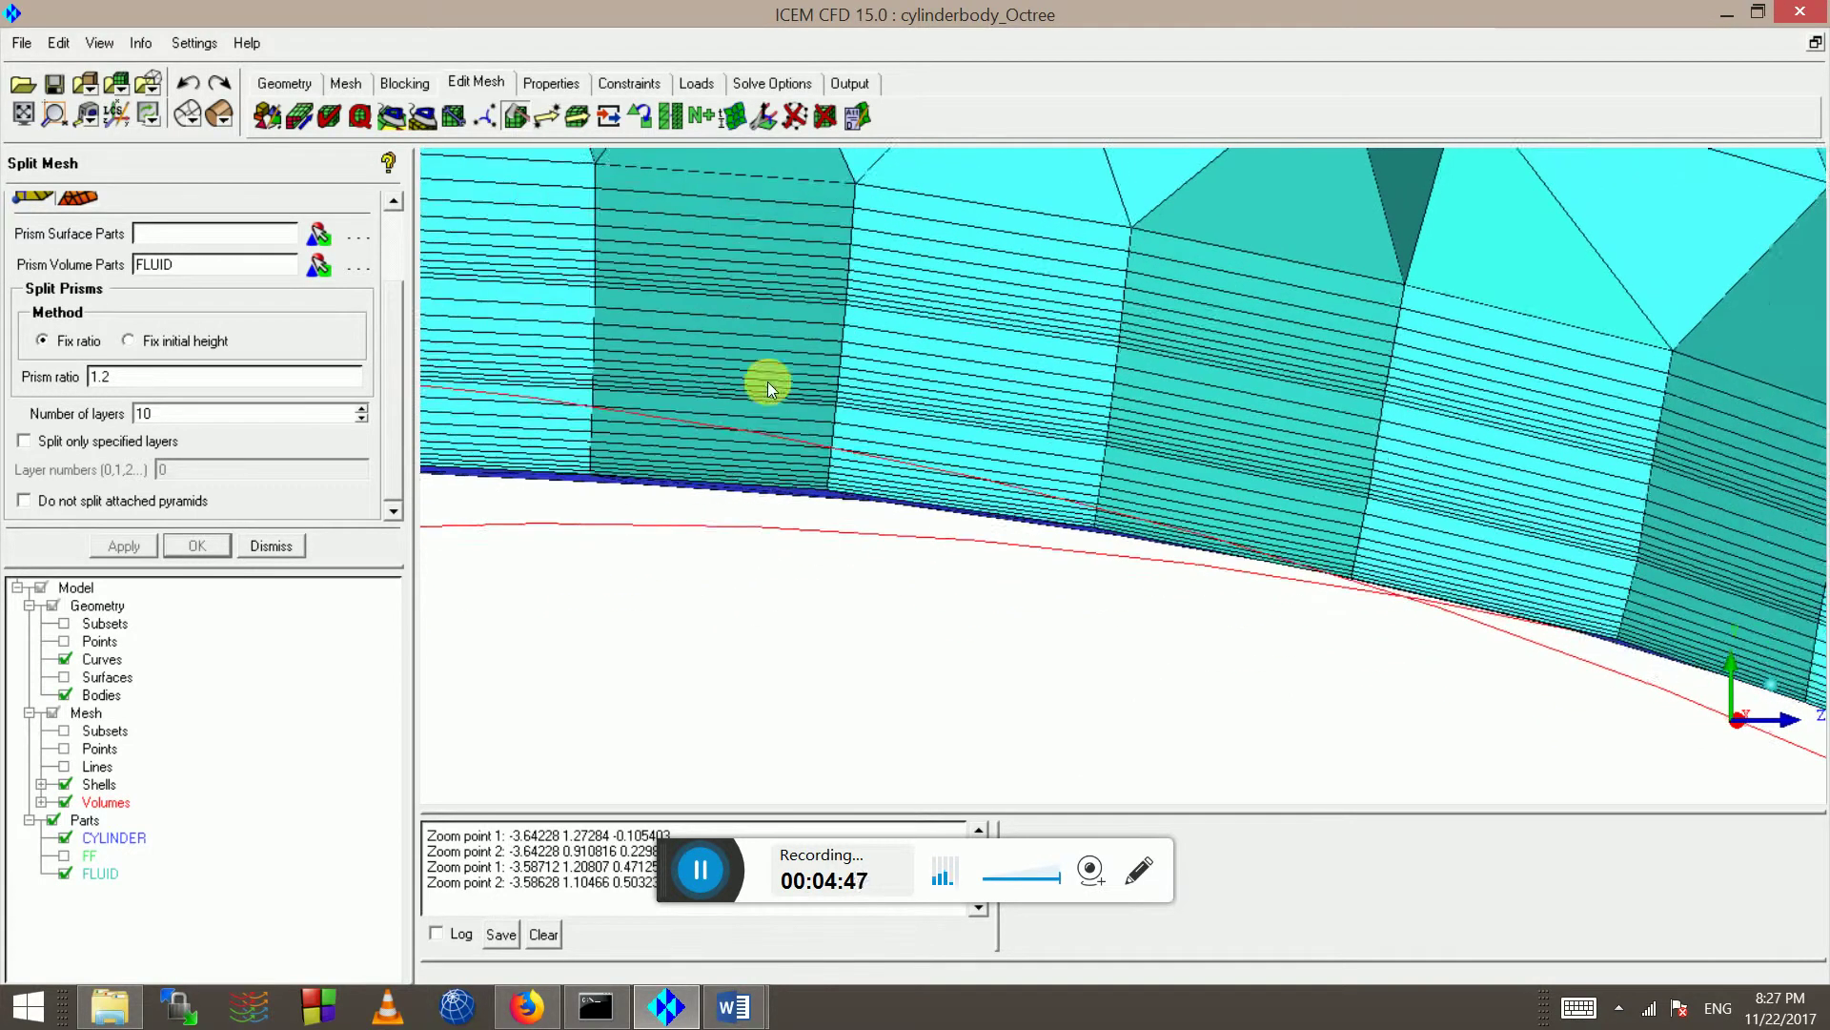
scroll(768, 382, "down", 1)
scroll(1112, 439, "down", 6)
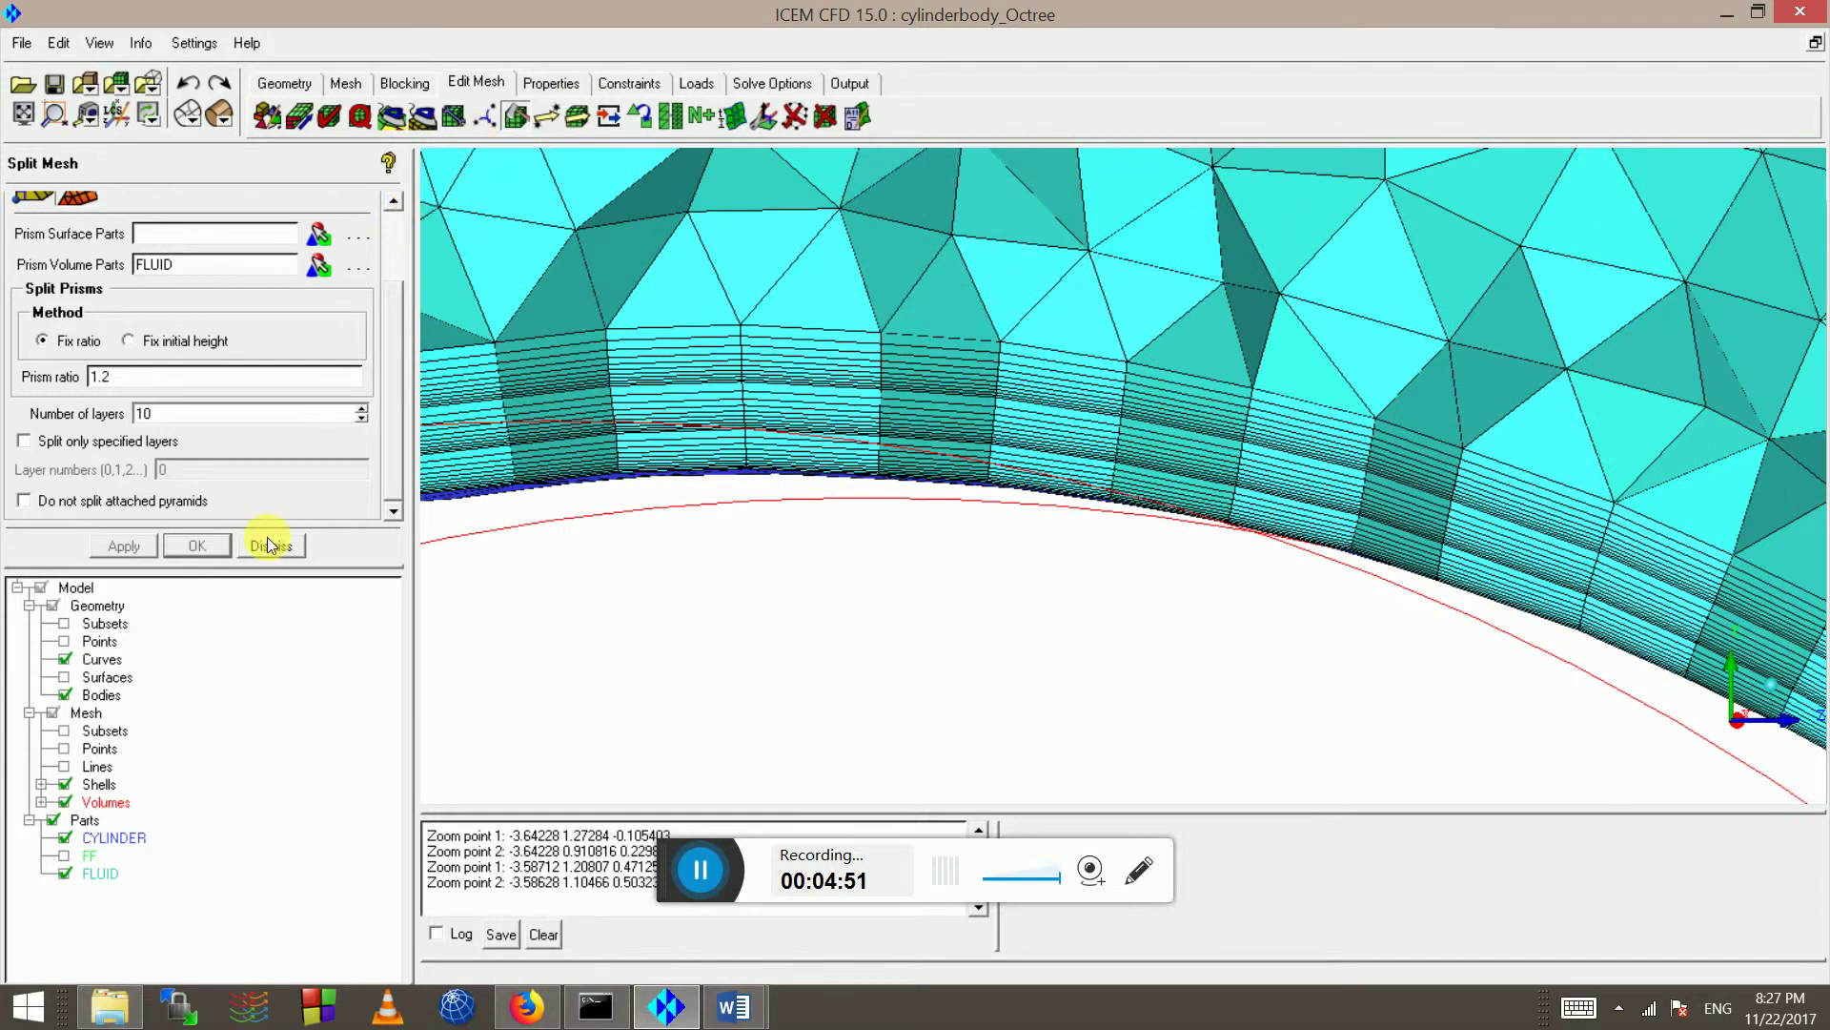
left_click(268, 545)
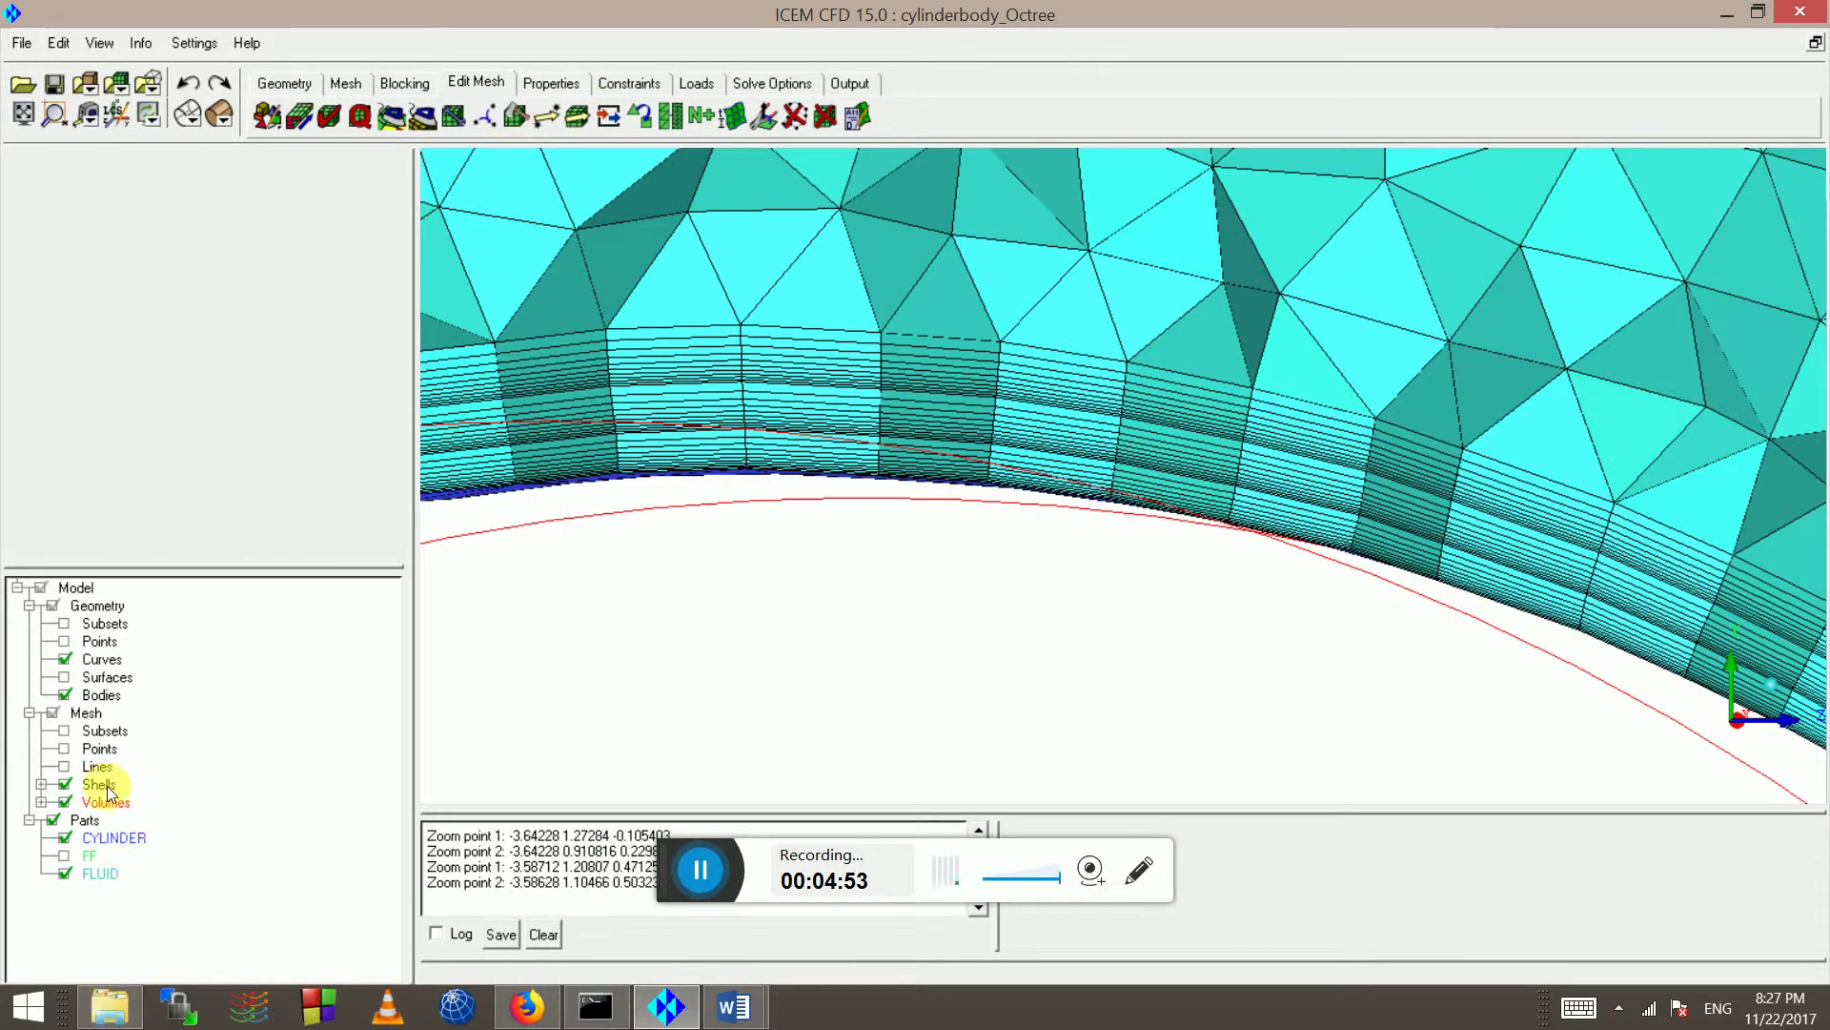
- Hide the volume mesh and turn off the cut plane so the whole cylinder surface mesh is displayed
right_click(87, 717)
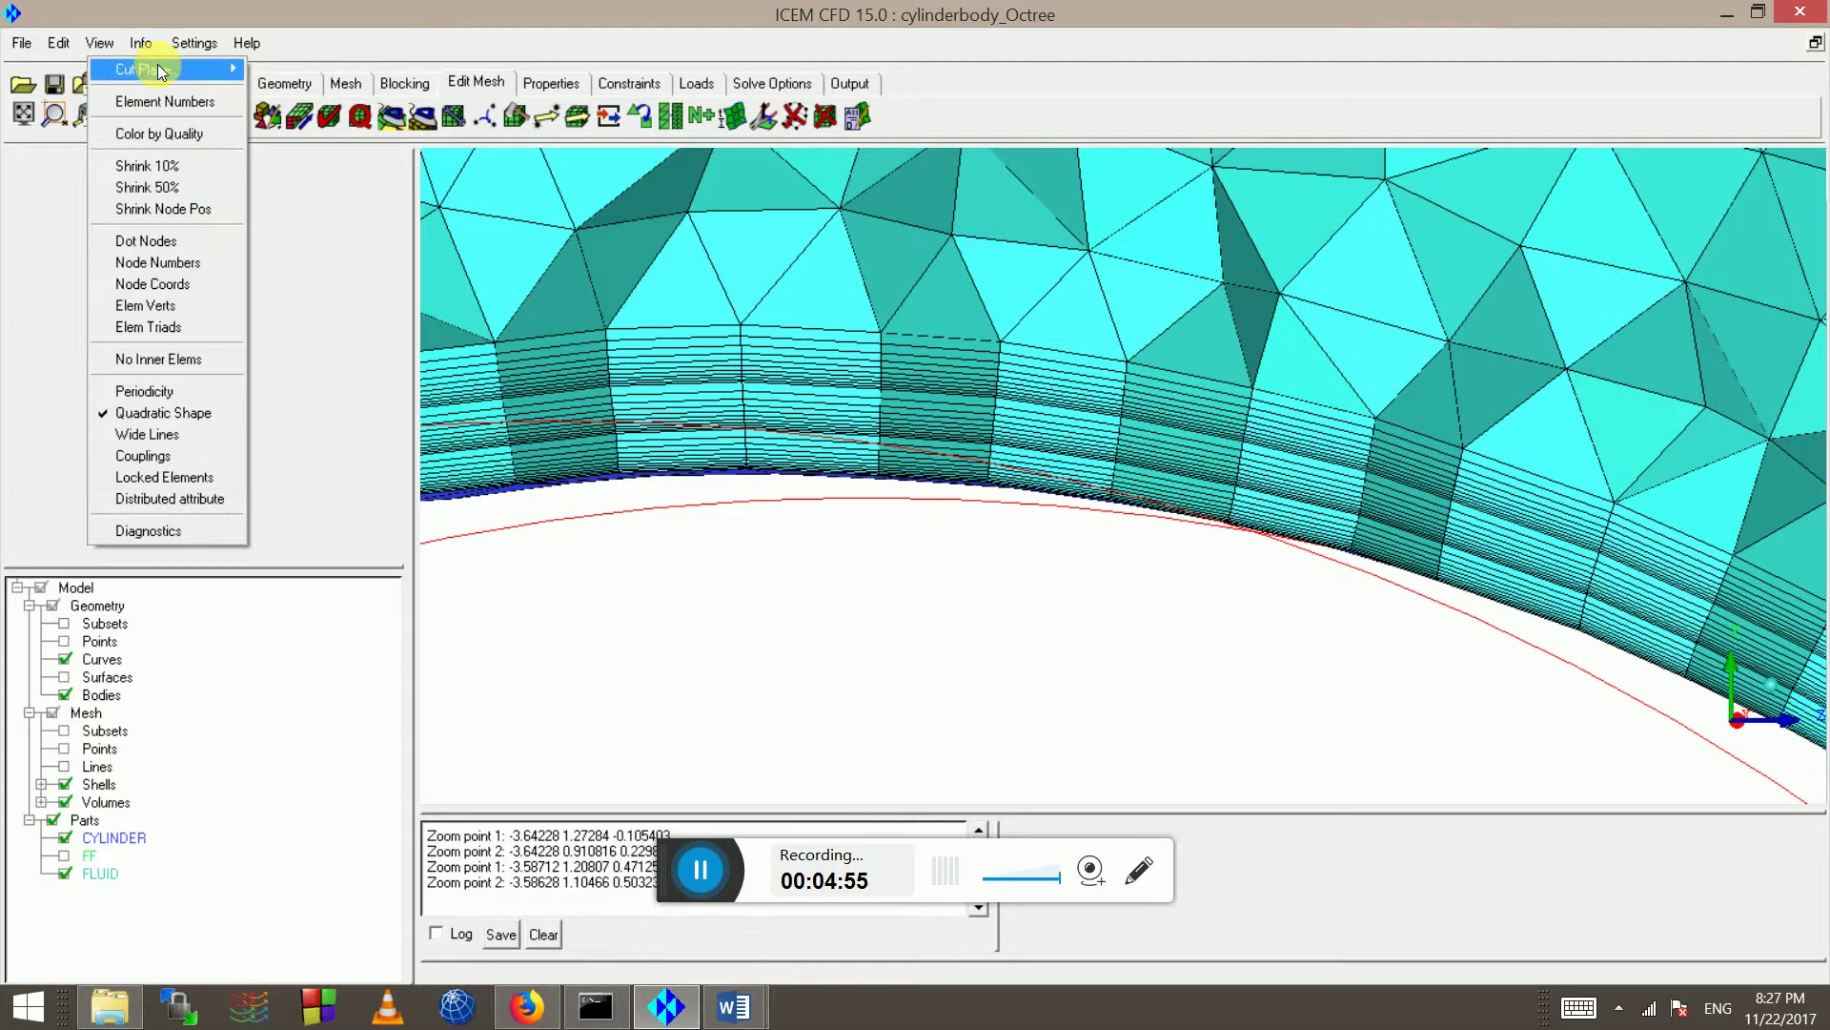
mouse_move(158, 70)
left_click(324, 87)
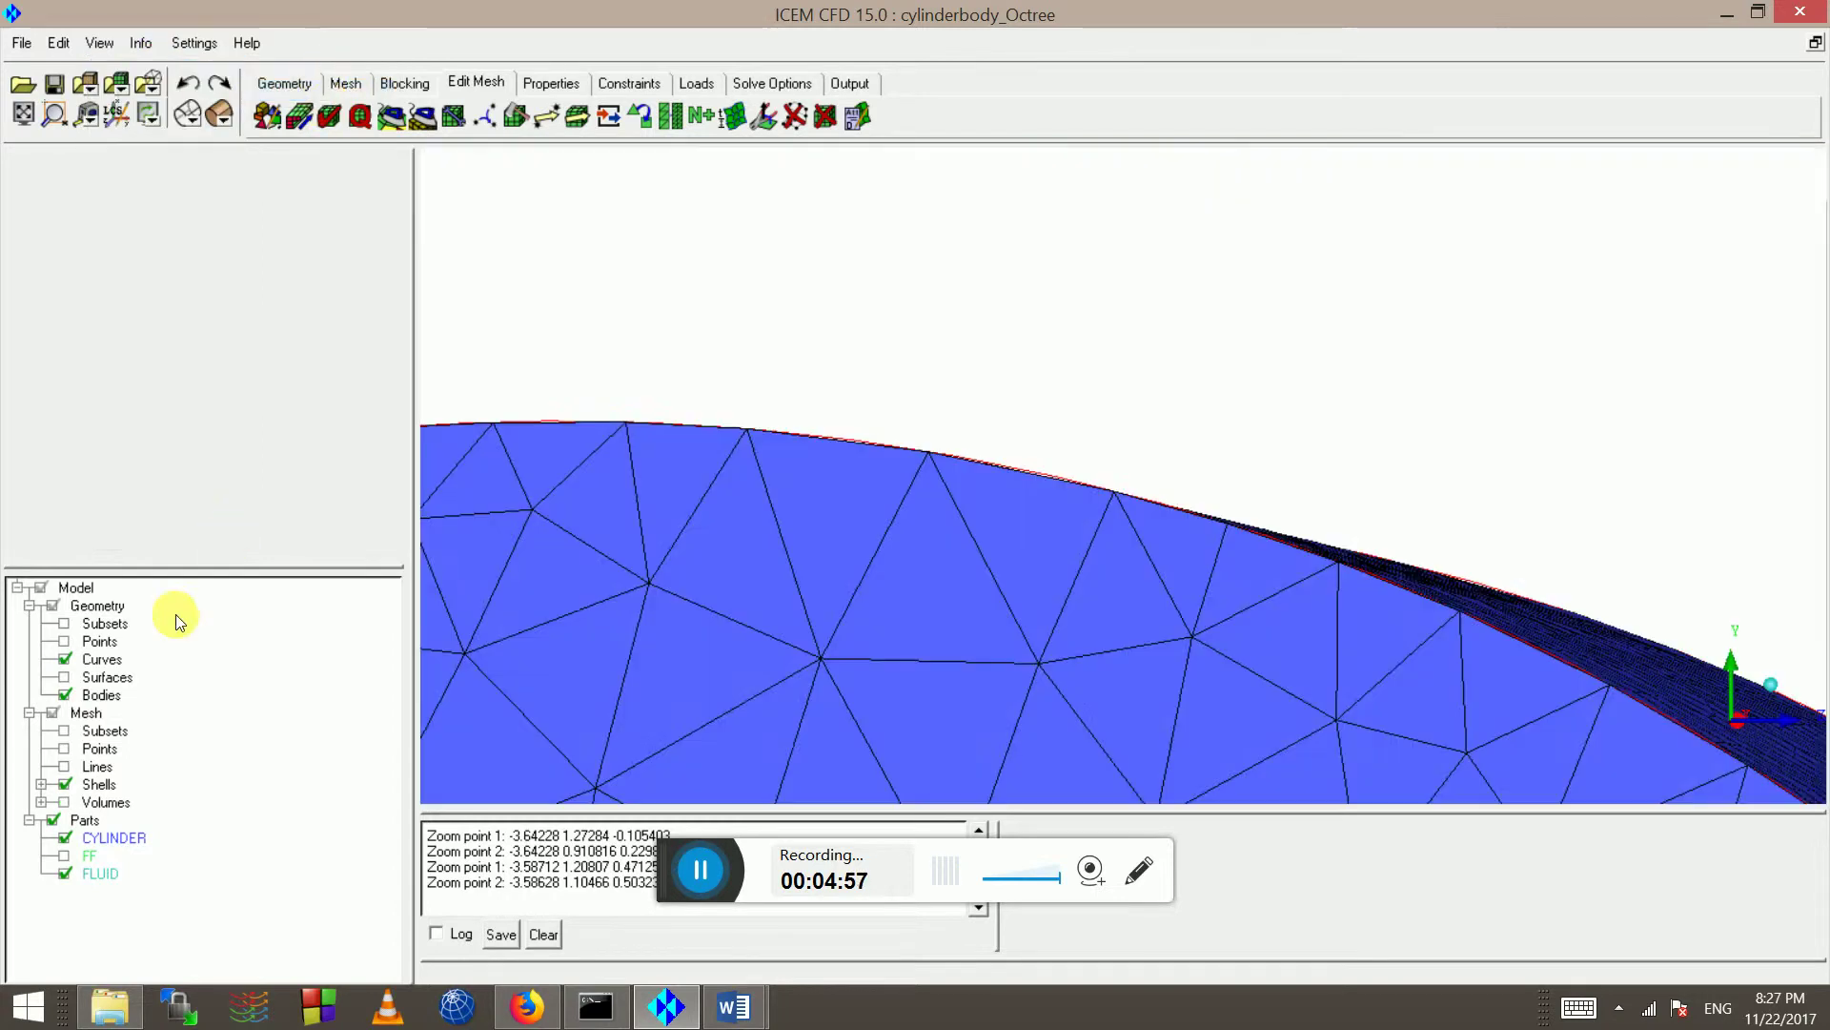
scroll(952, 476, "down", 2)
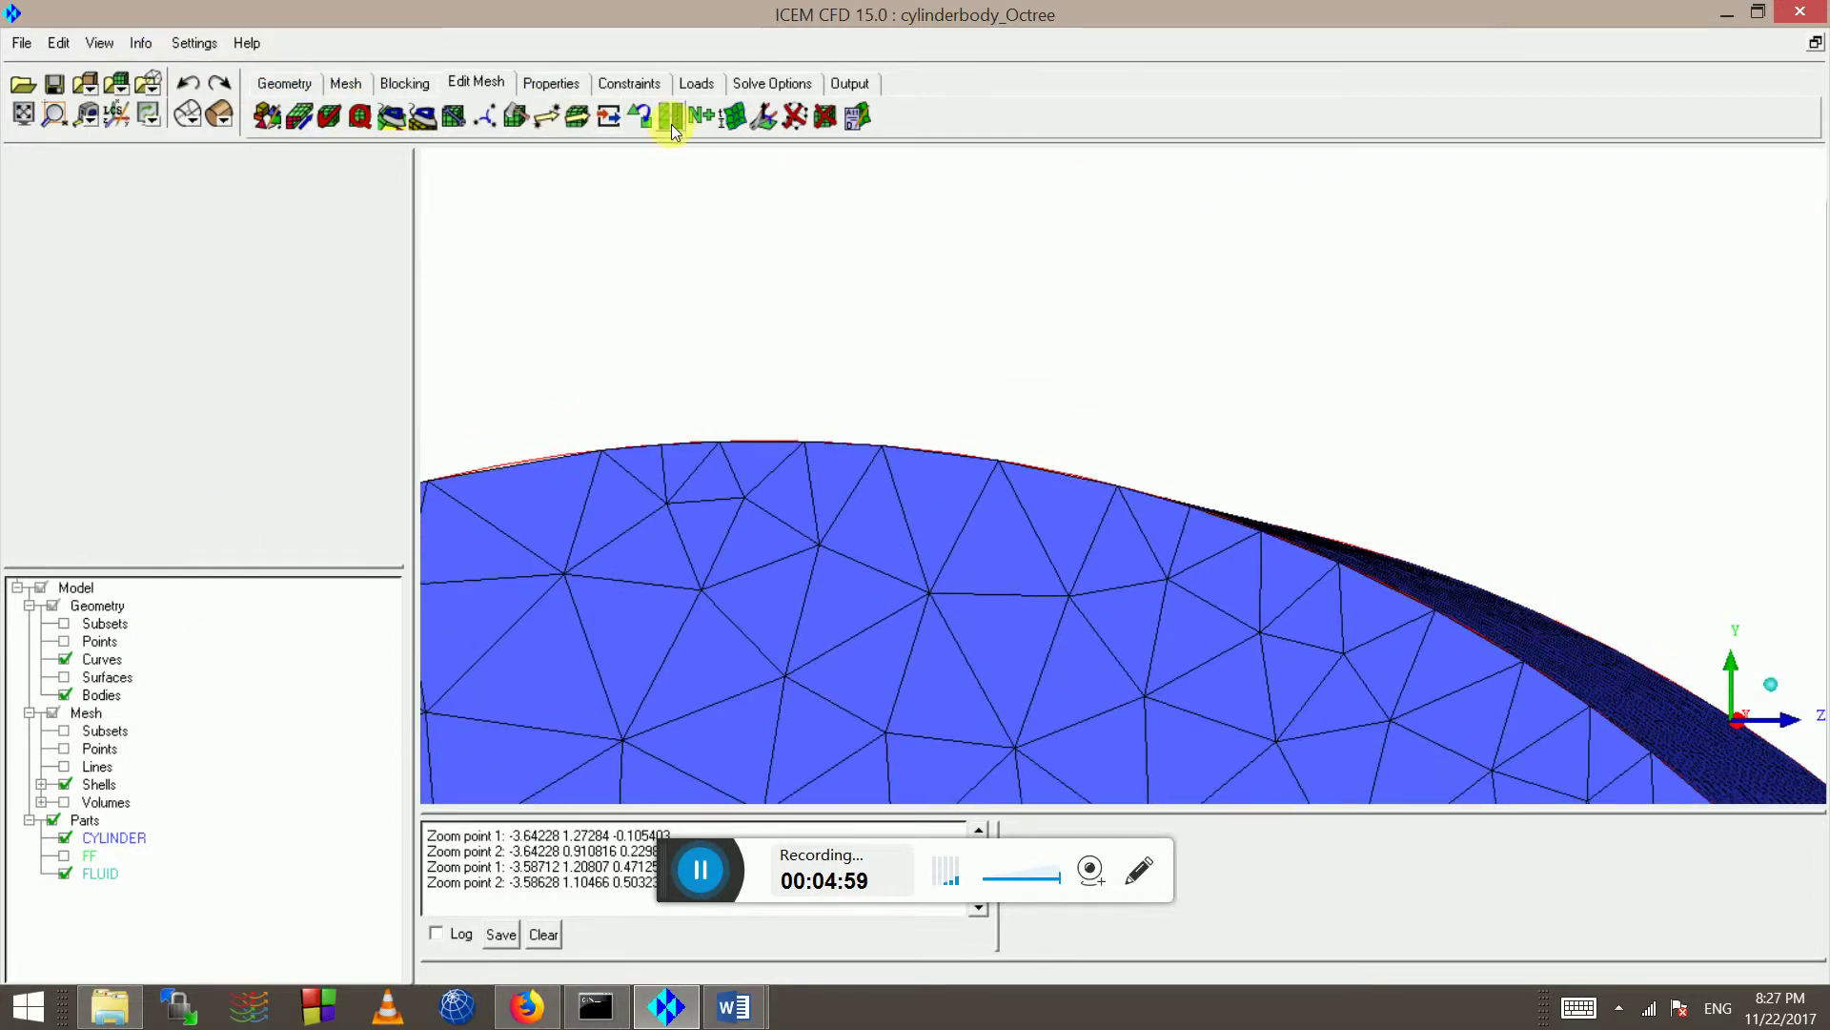
- Start Redistribute Prism Edge among the Move Nodes operations and choose the Fix initial height method
left_click(546, 119)
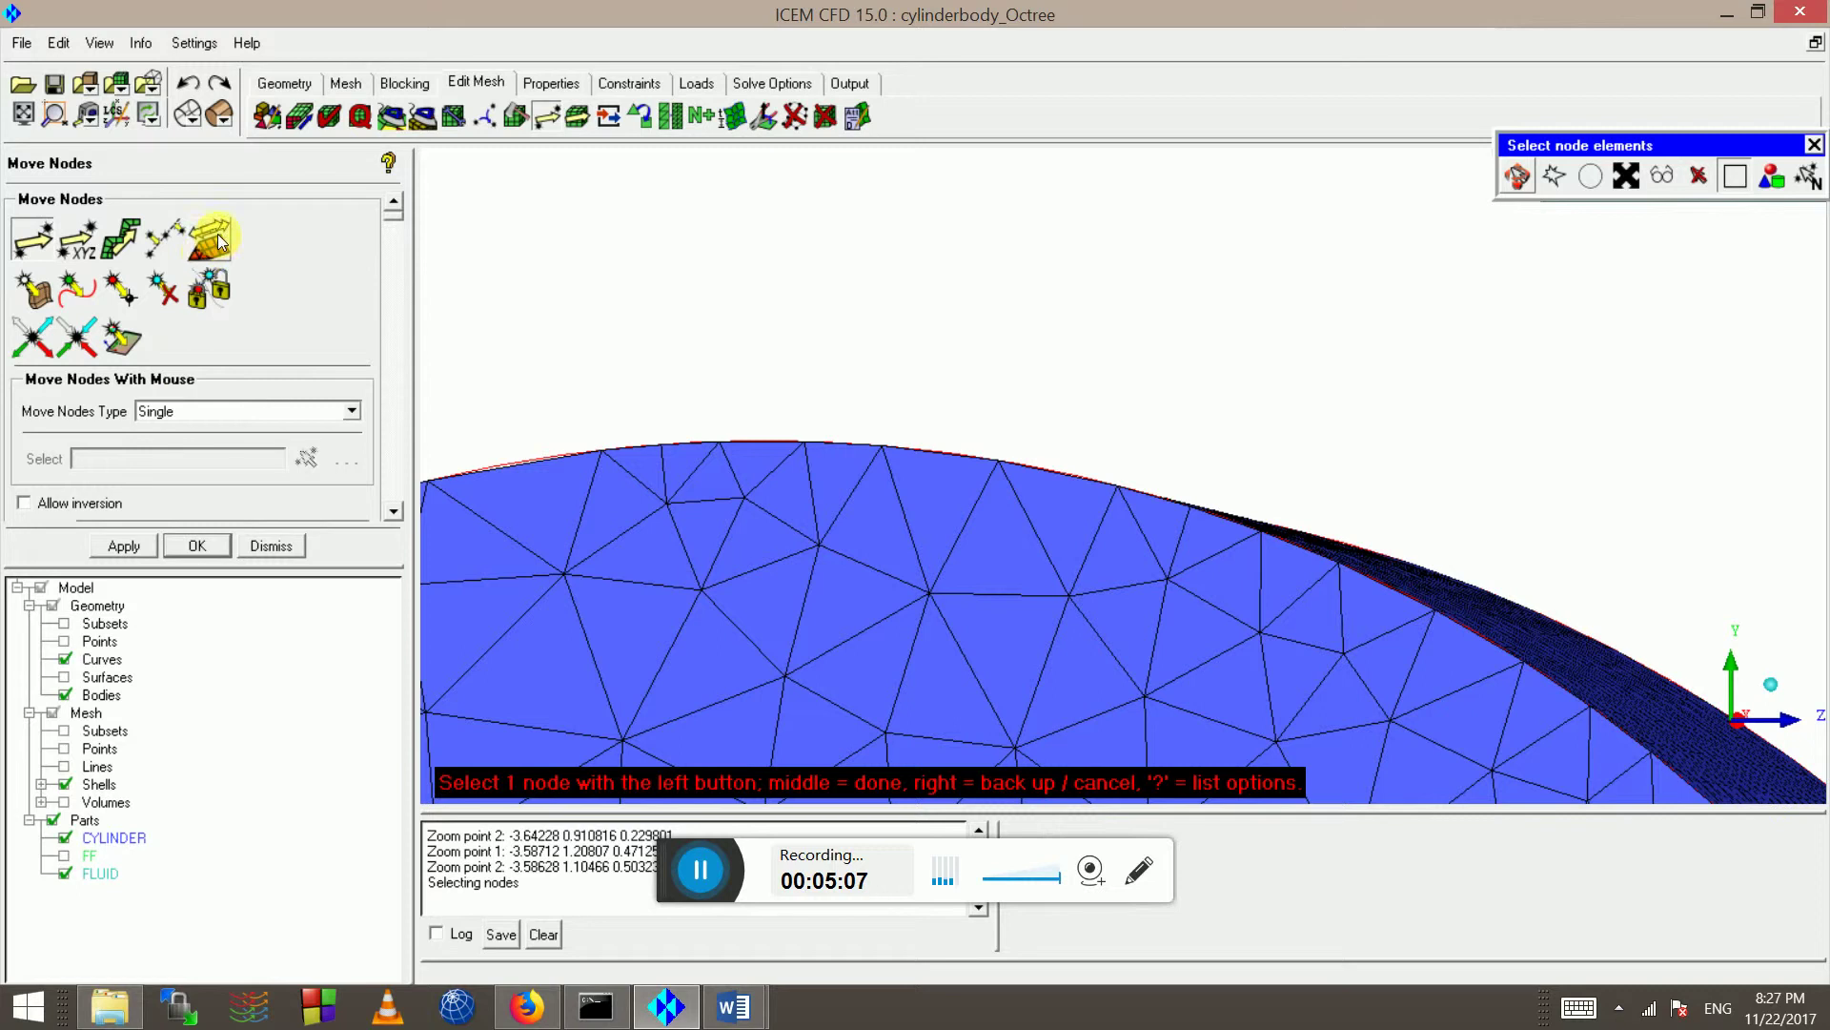
left_click(214, 240)
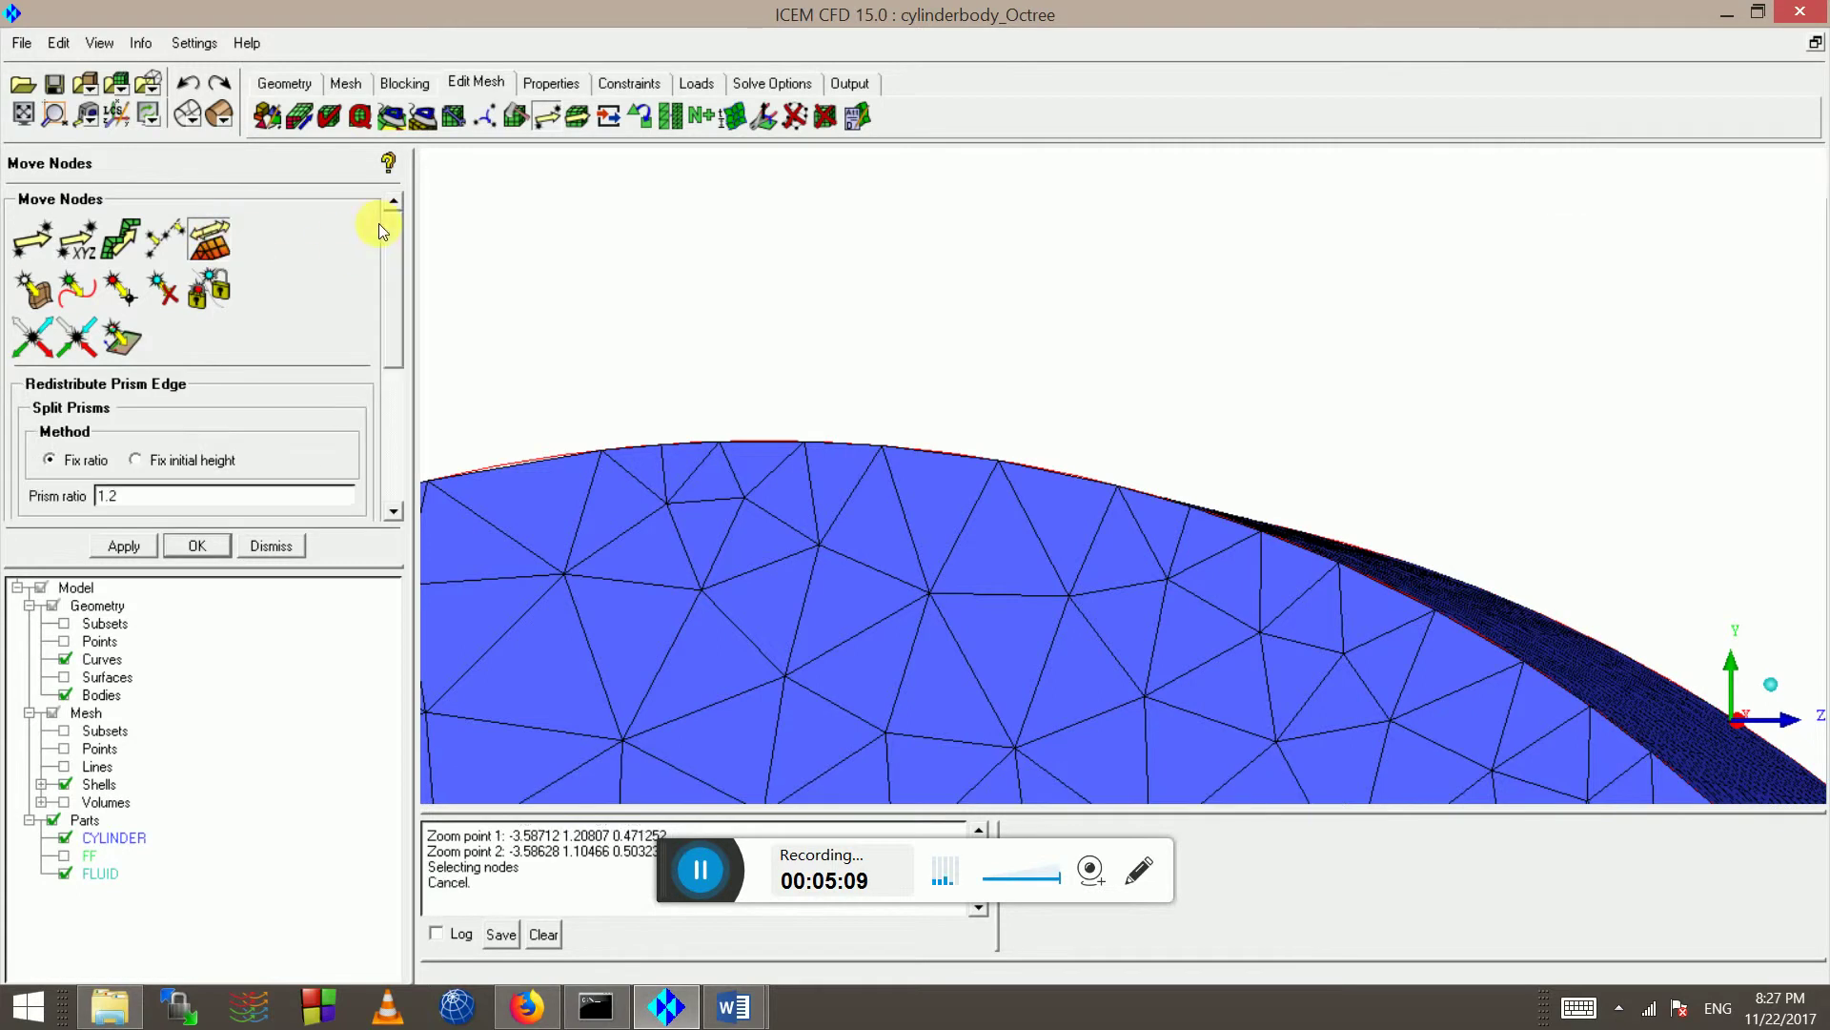
left_click_drag(399, 249, 387, 308)
left_click(168, 322)
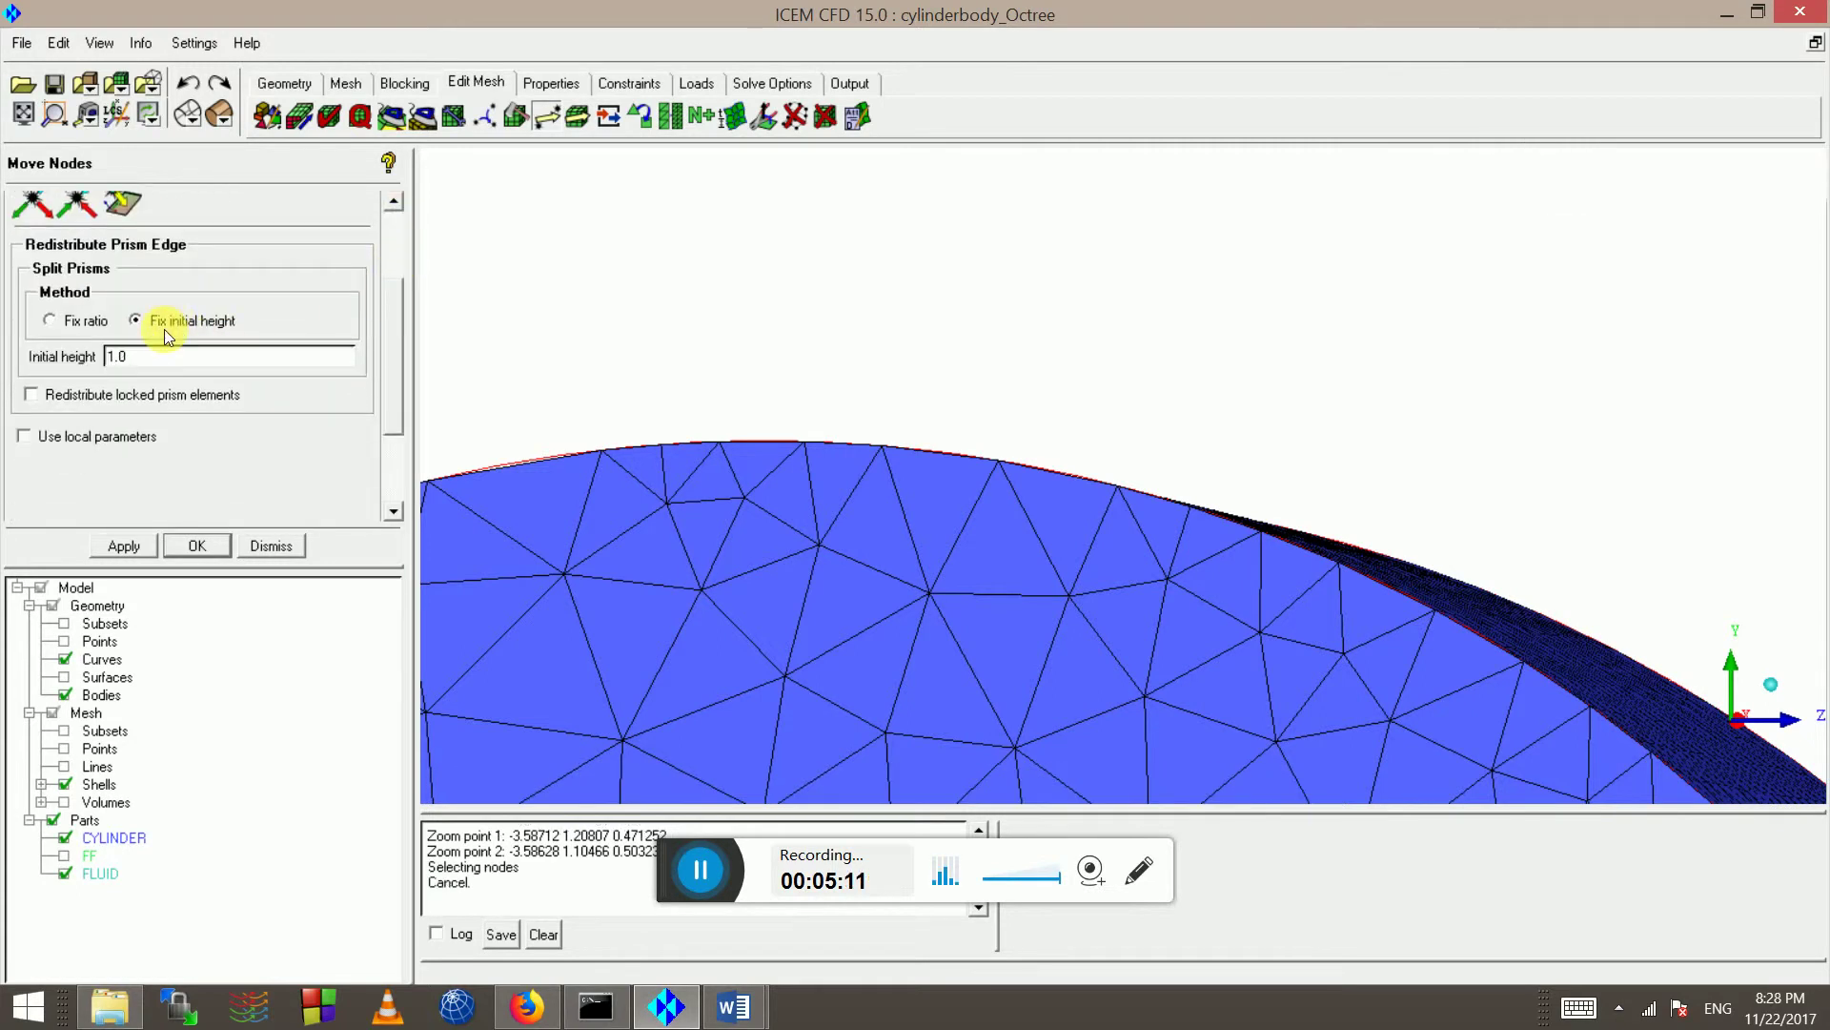
double_click(119, 357)
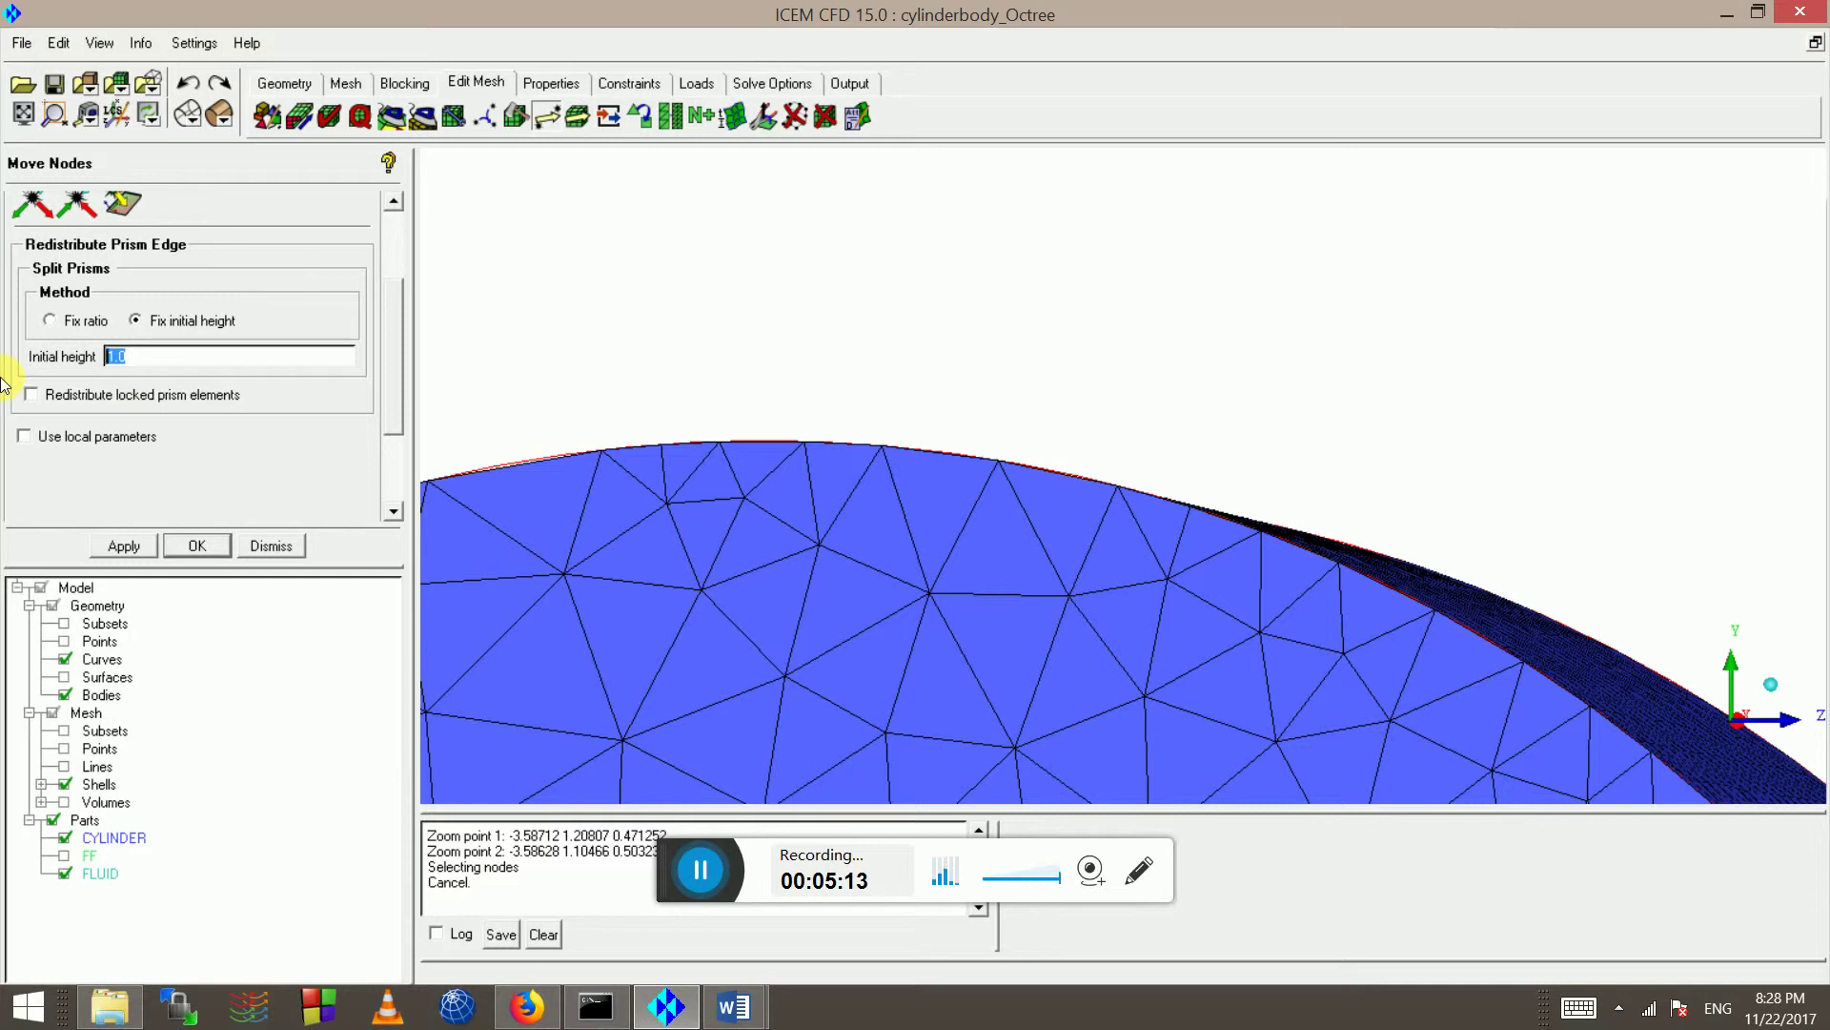
- Measure the distance between two points on the cylinder's end face near its upper edge
scroll(1003, 431, "up", 5)
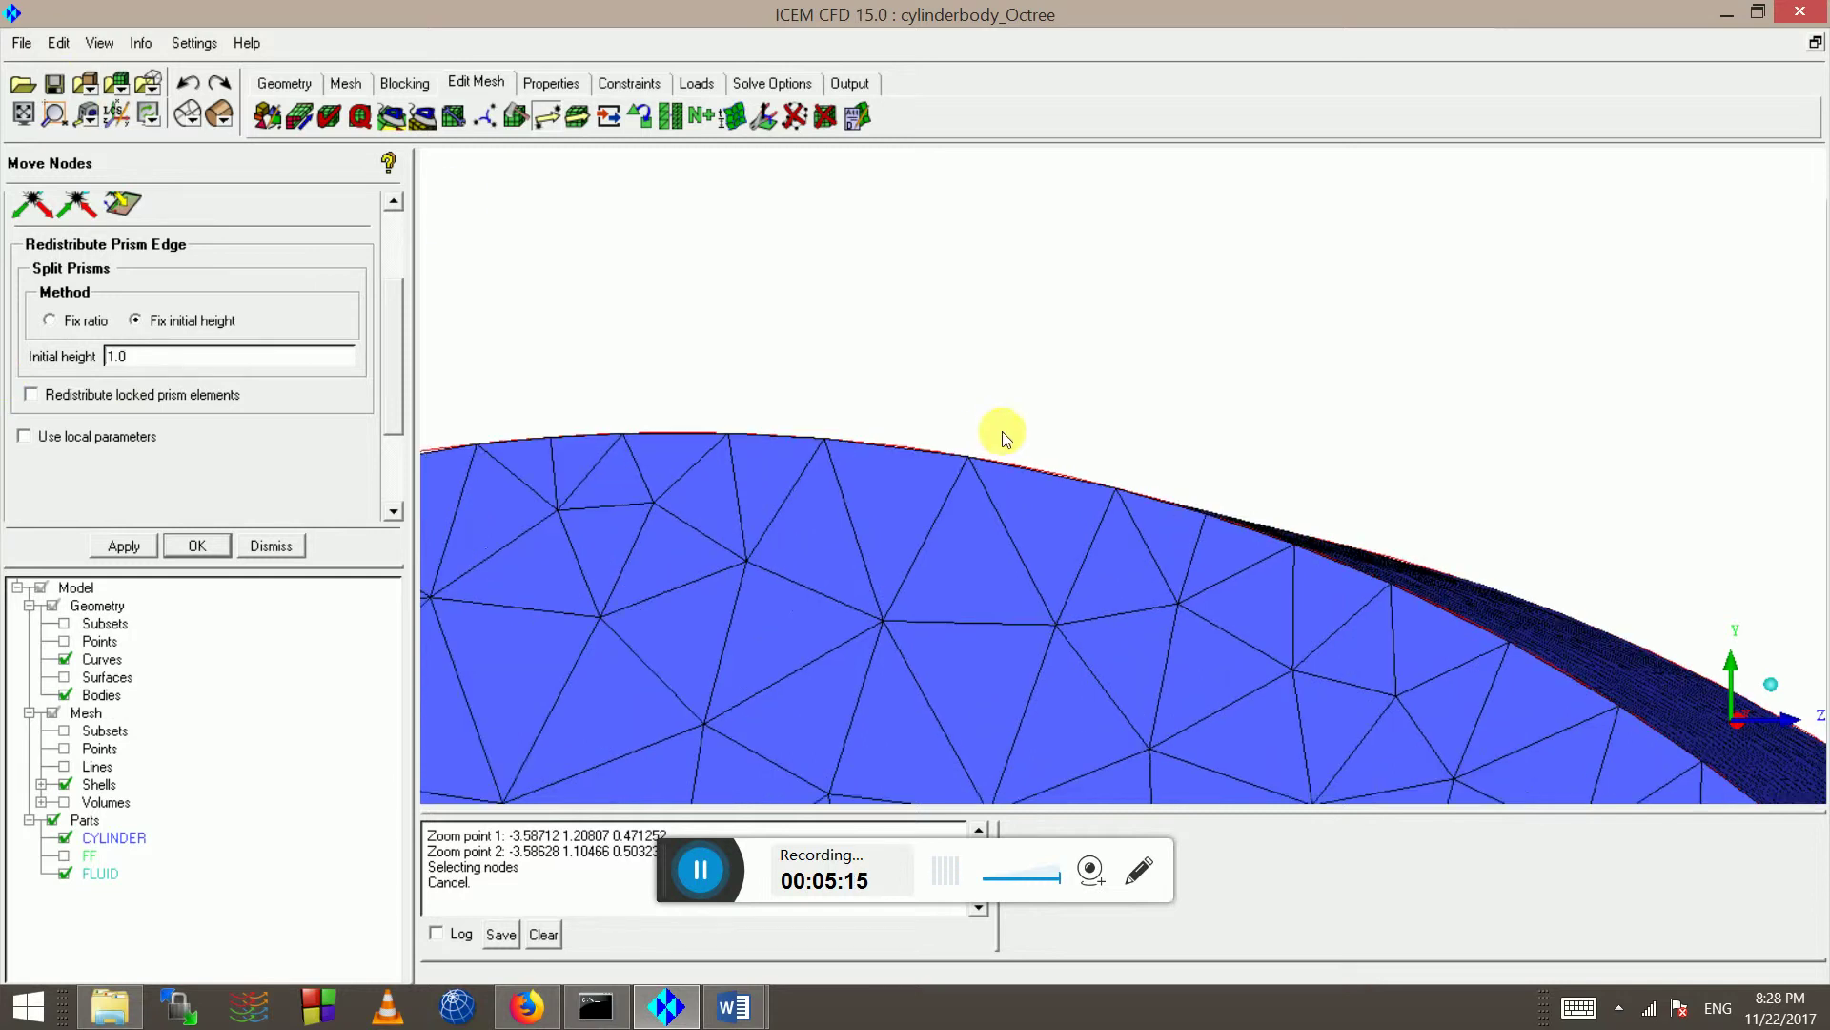
middle_click_drag(891, 462, 1174, 350)
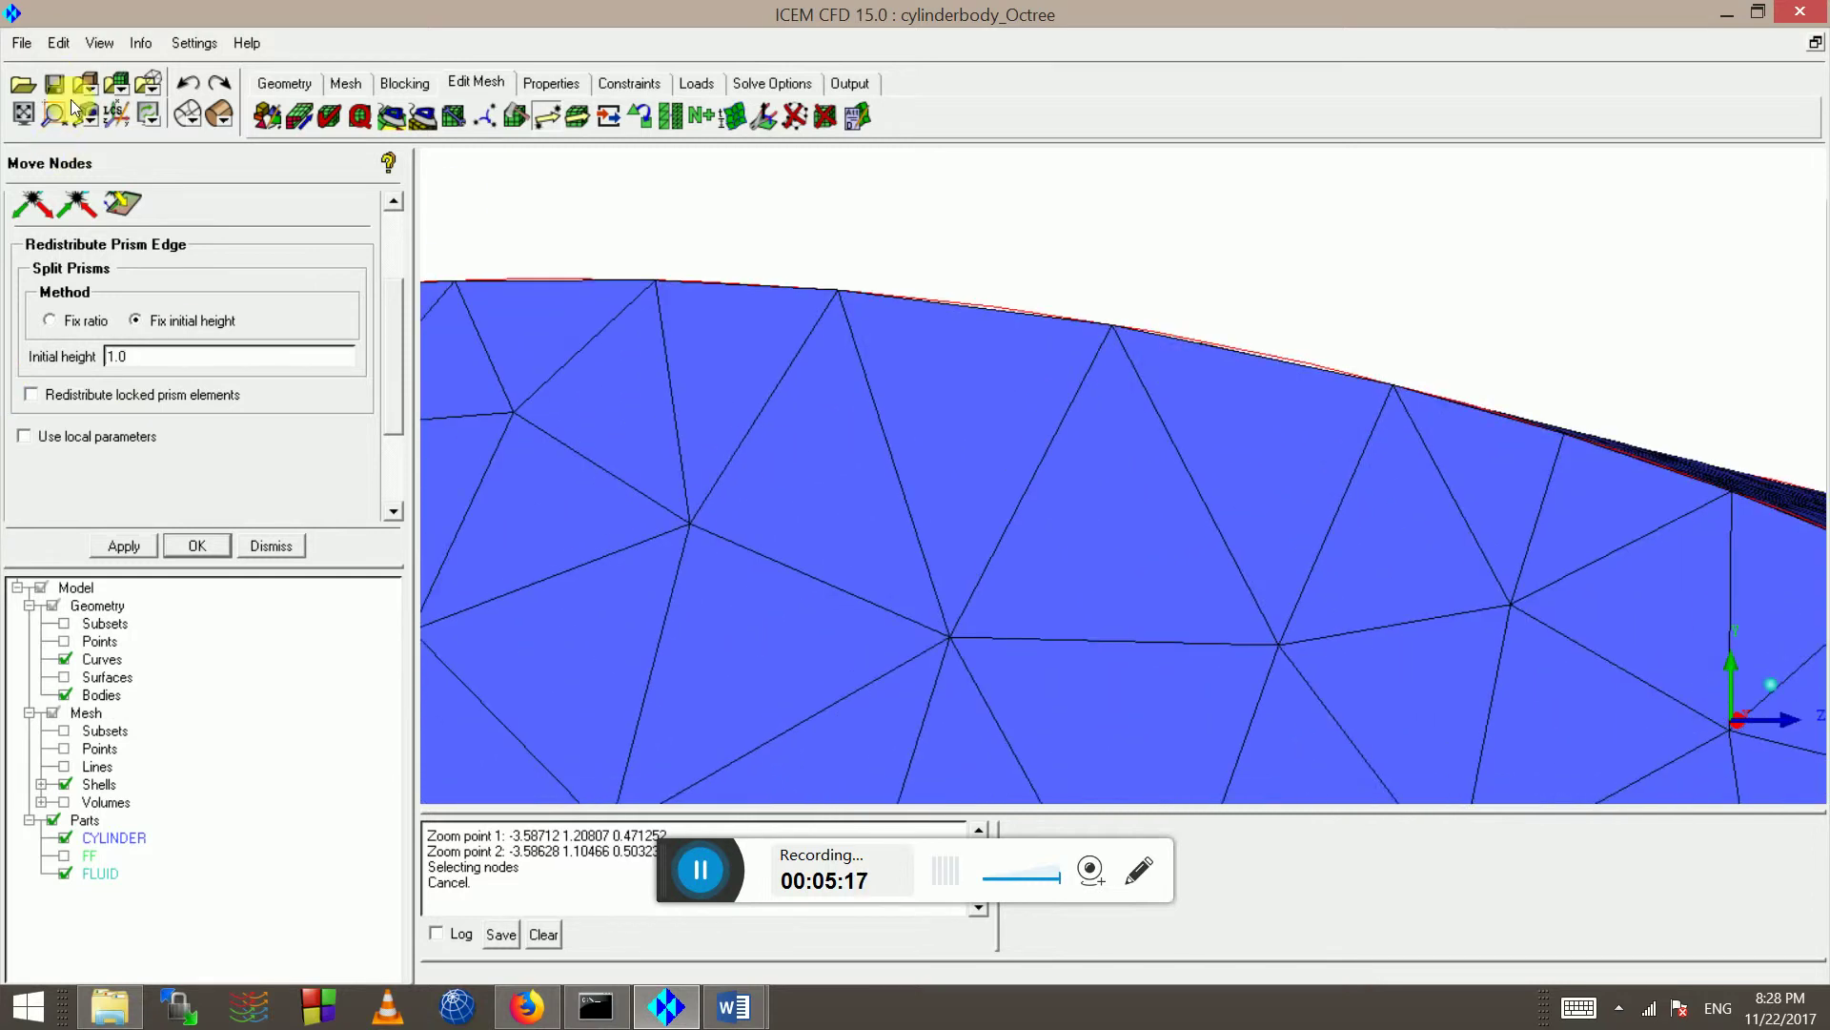
left_click(82, 103)
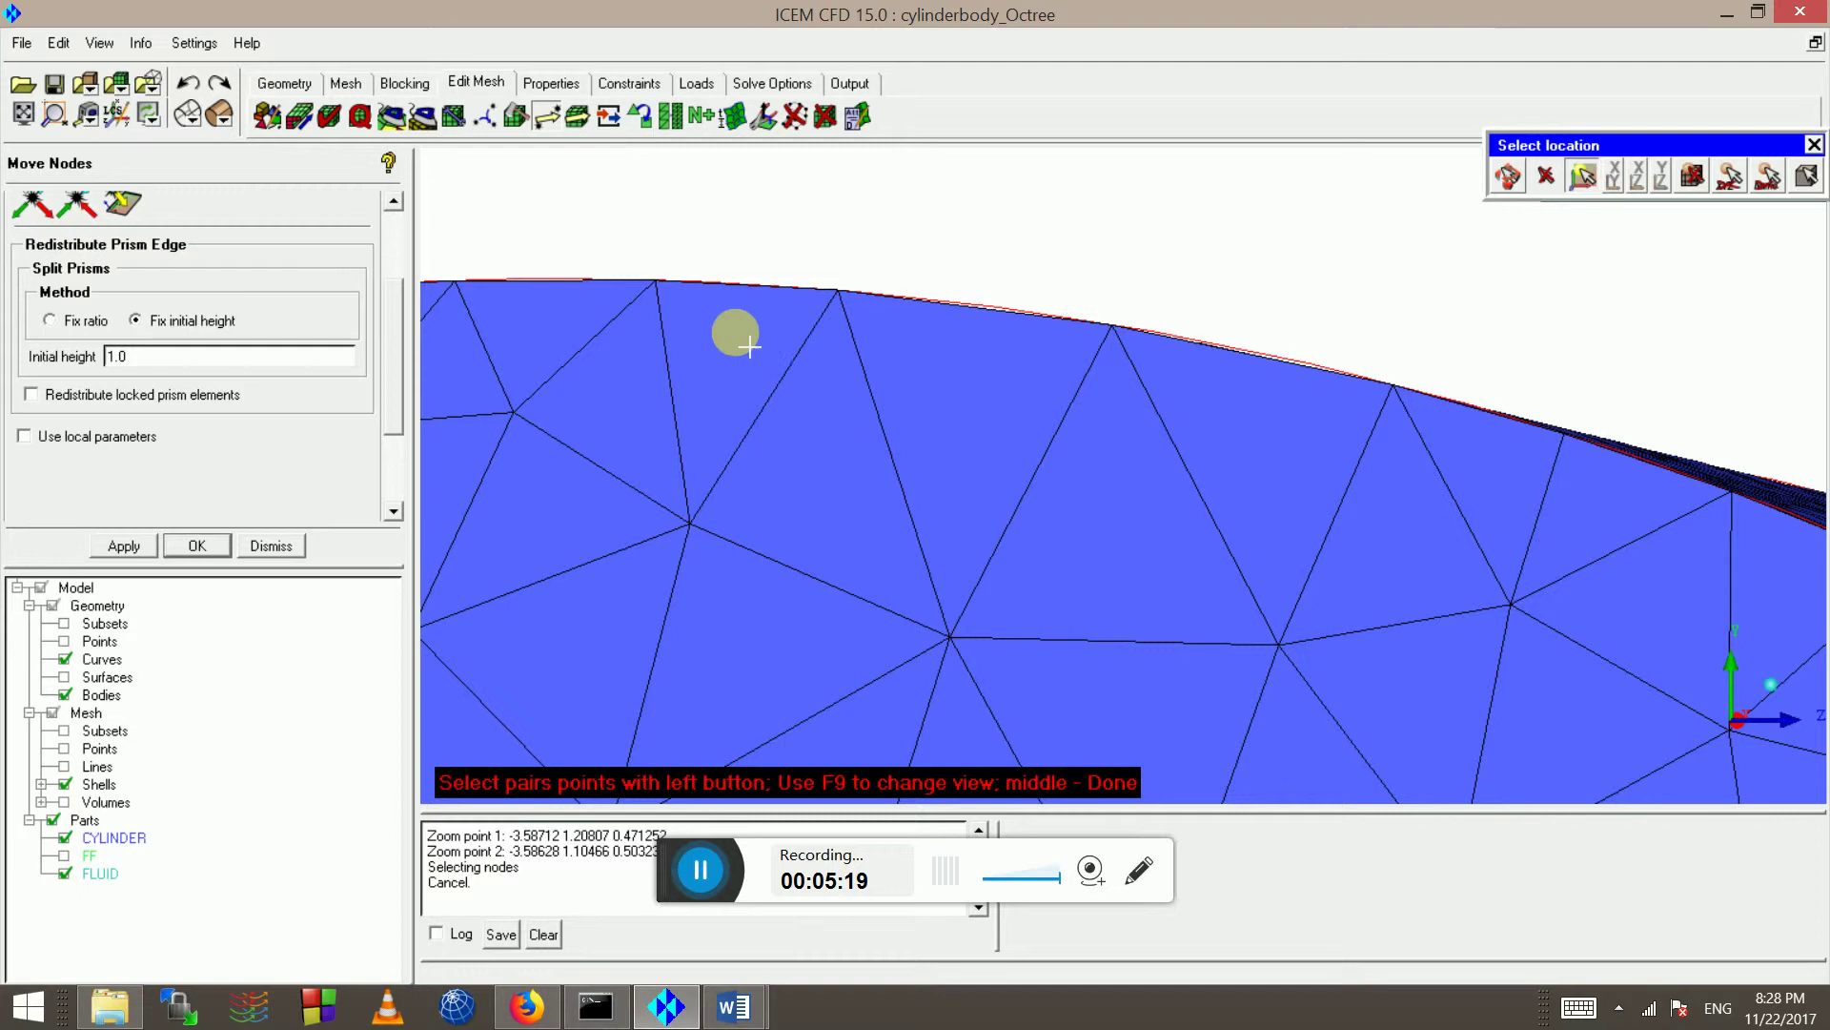
left_click(747, 308)
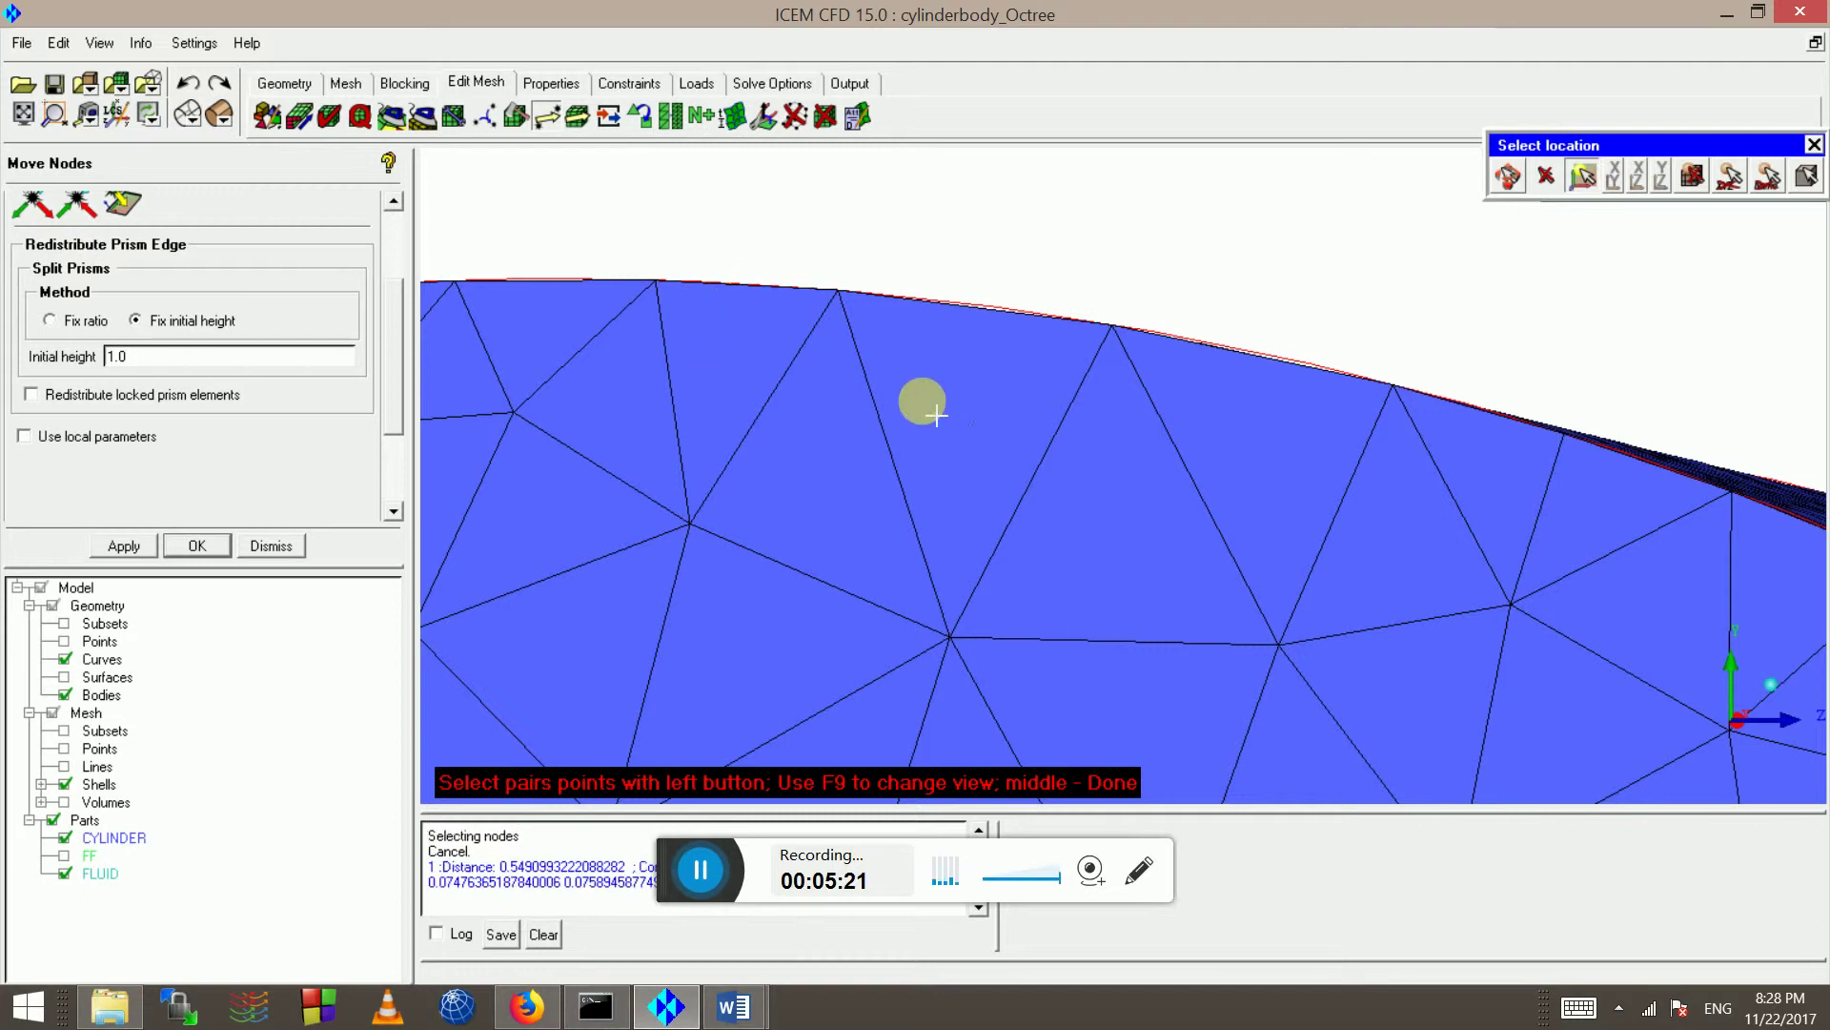
- Set the initial height to 0.1 and run the prism edge redistribution
left_click_drag(255, 357, 2, 389)
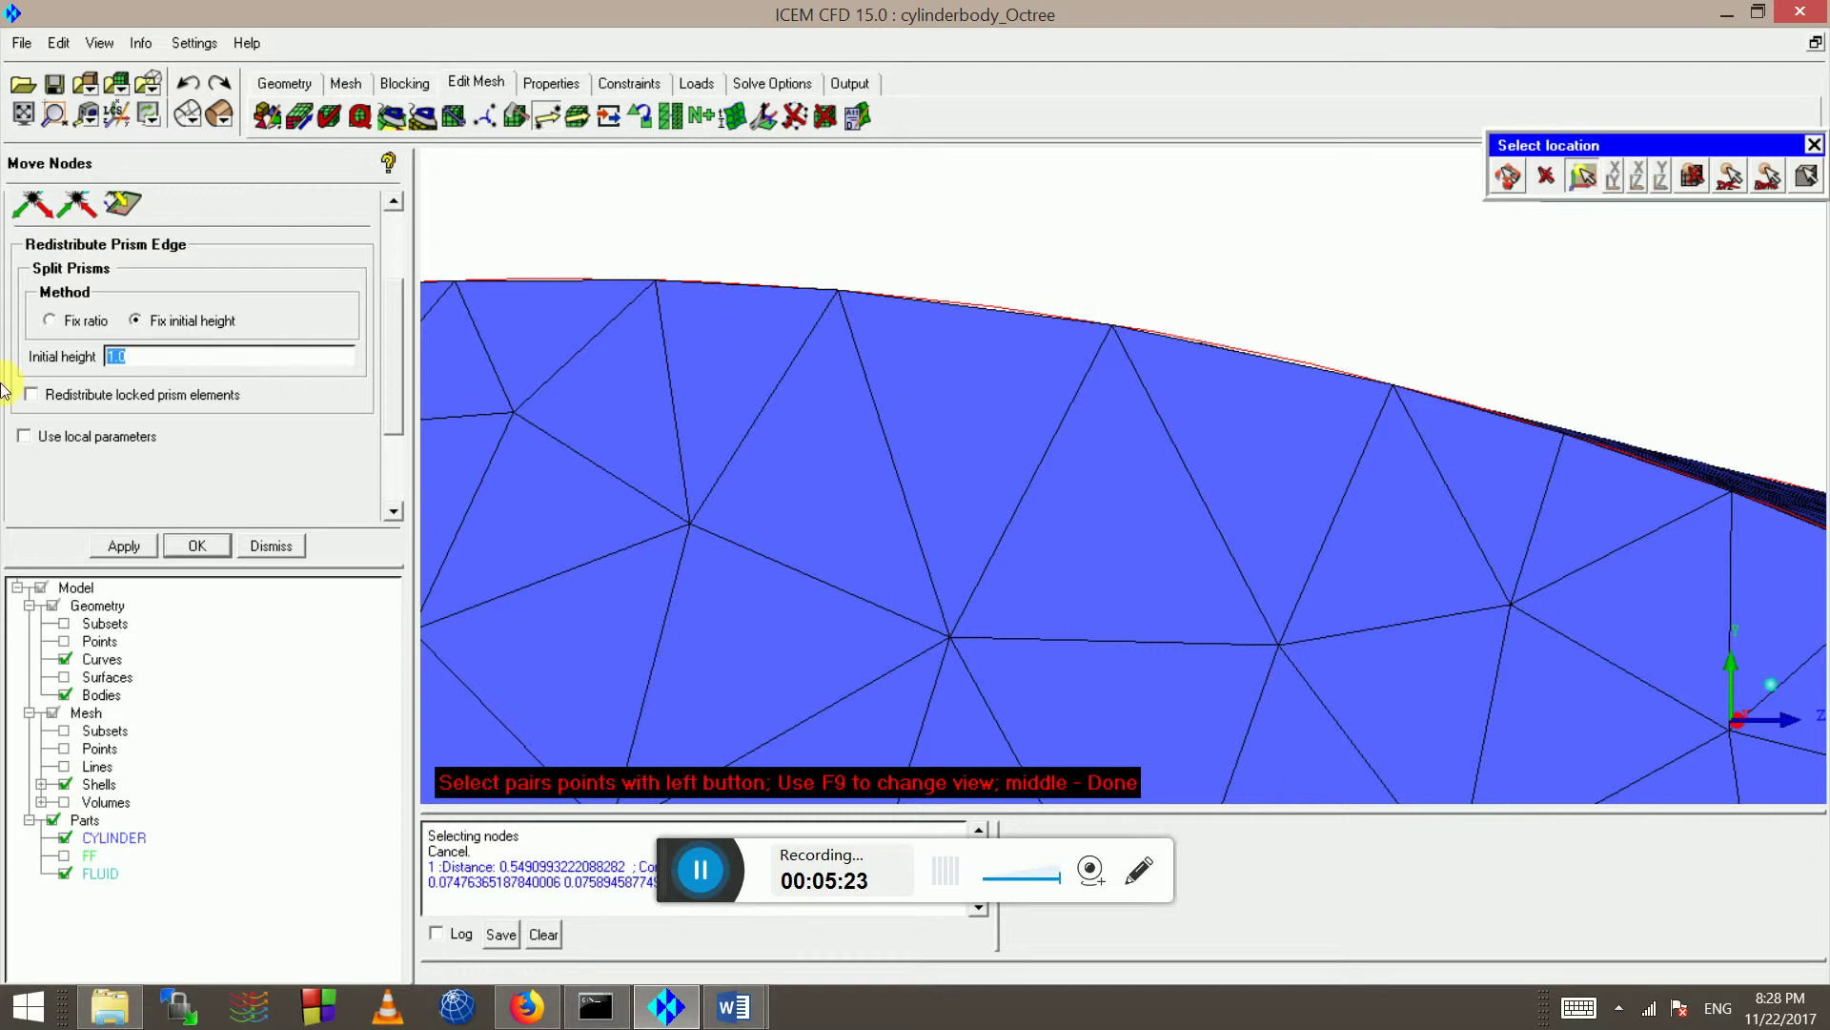
scroll(1348, 375, "down", 4)
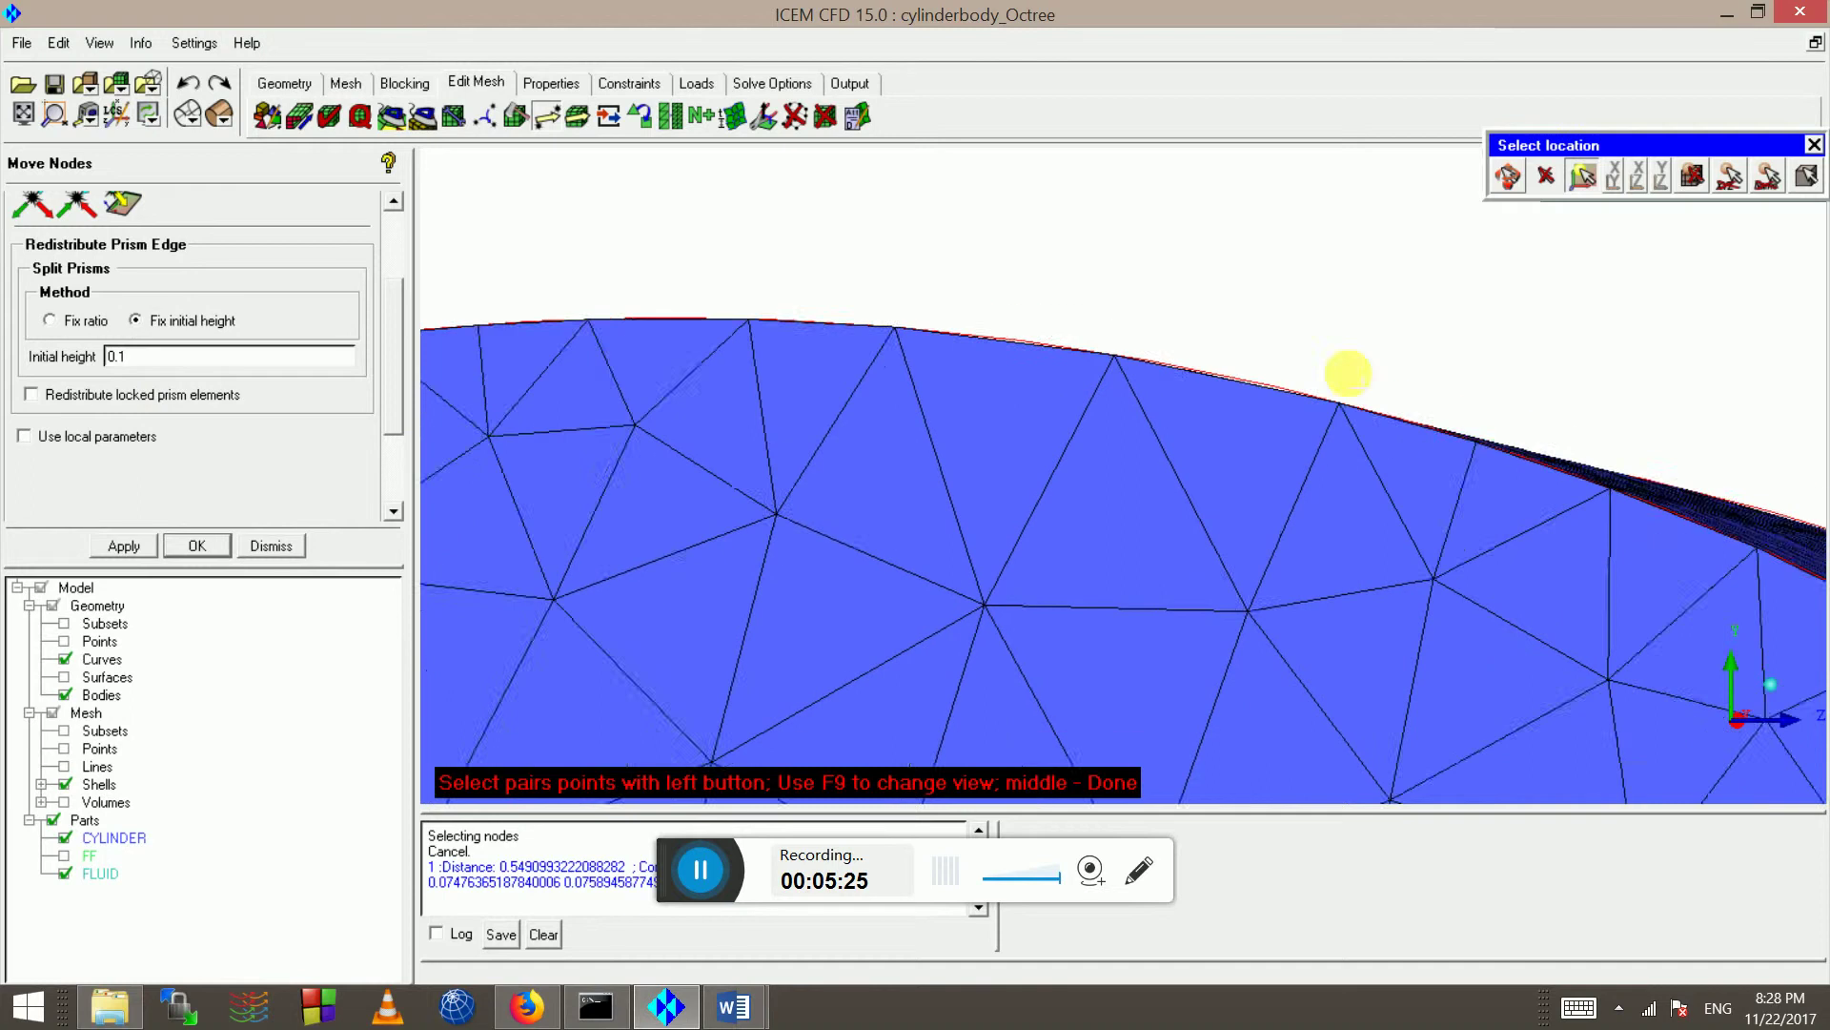
scroll(1051, 301, "down", 2)
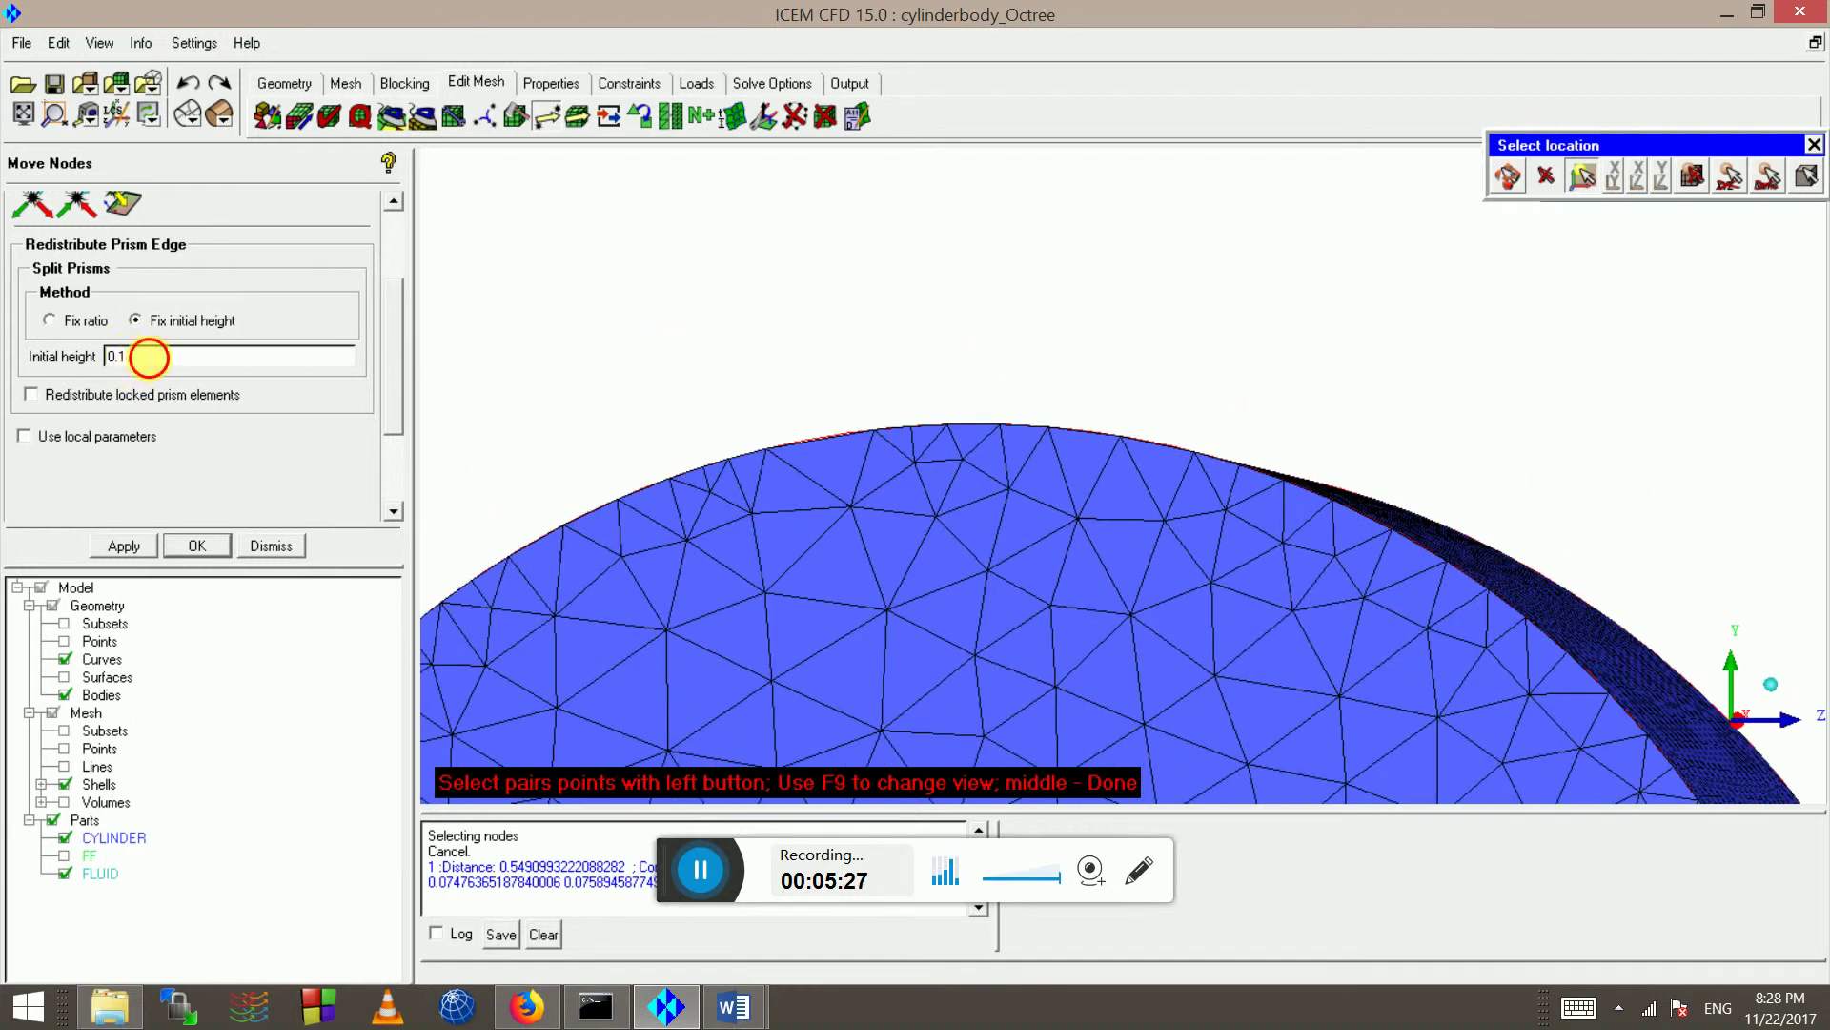
double_click(148, 358)
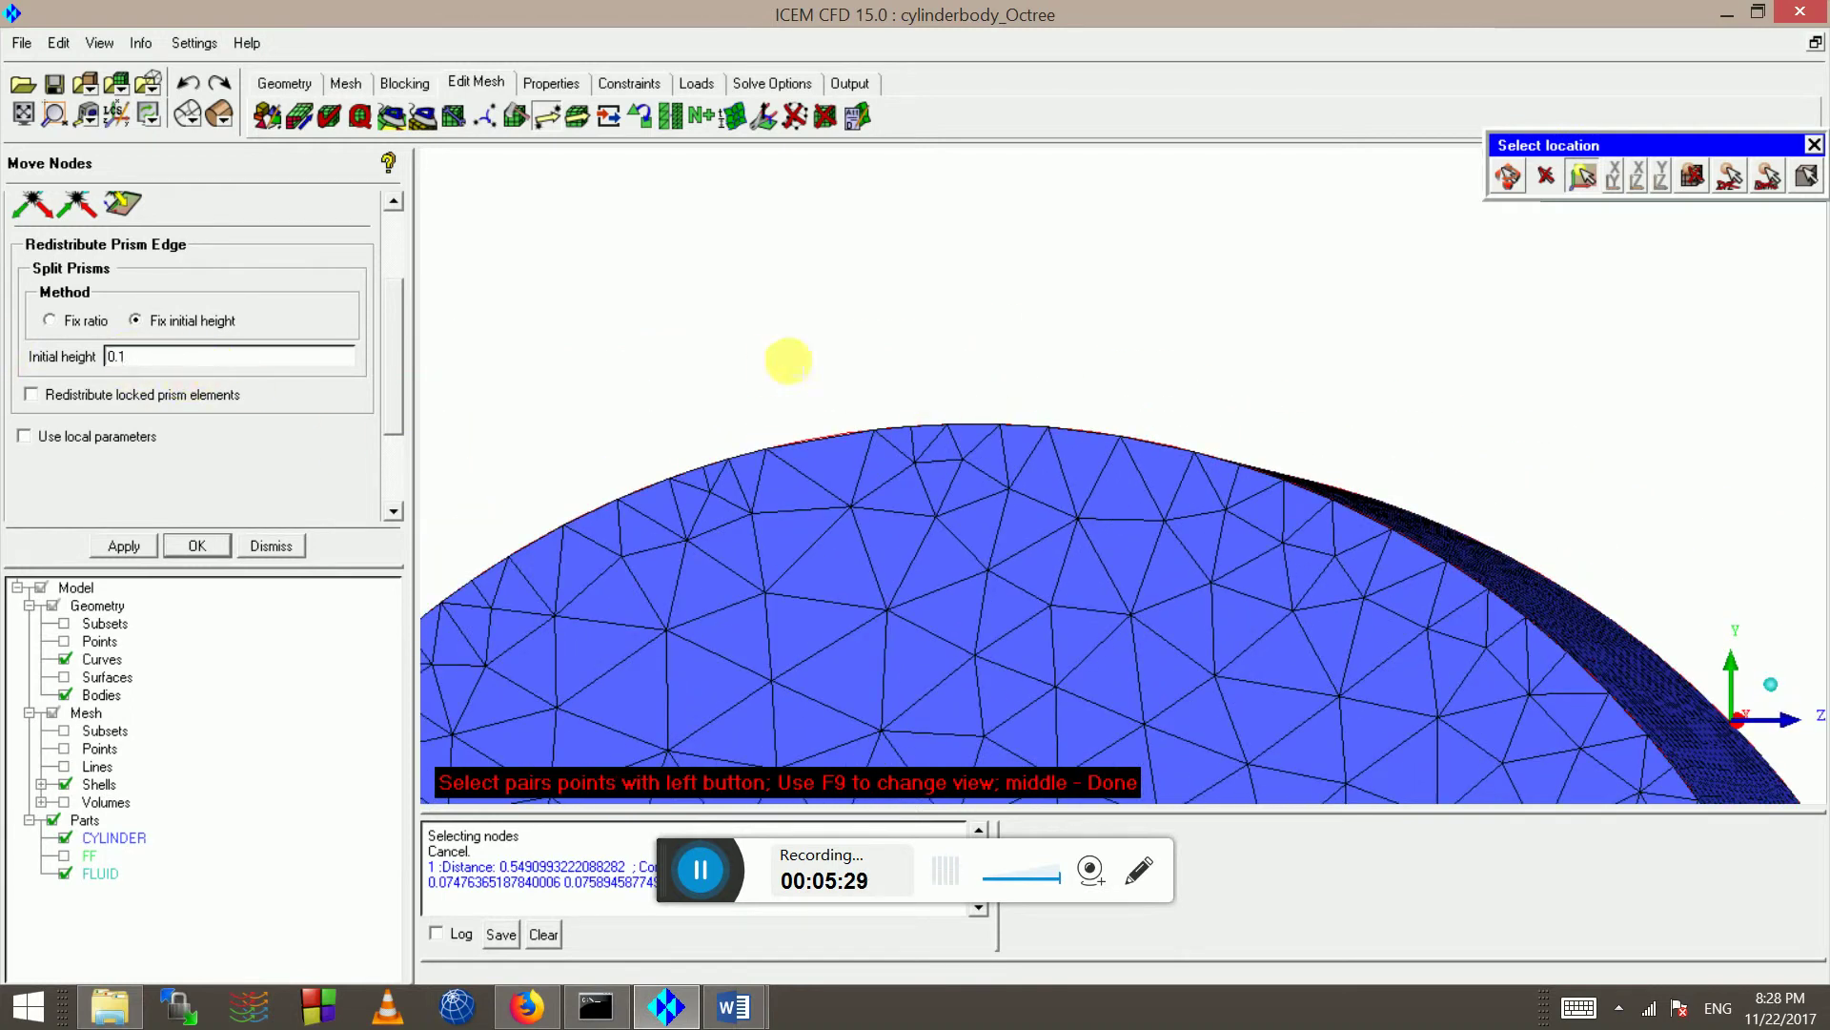
scroll(1434, 469, "down", 2)
scroll(1228, 530, "up", 2)
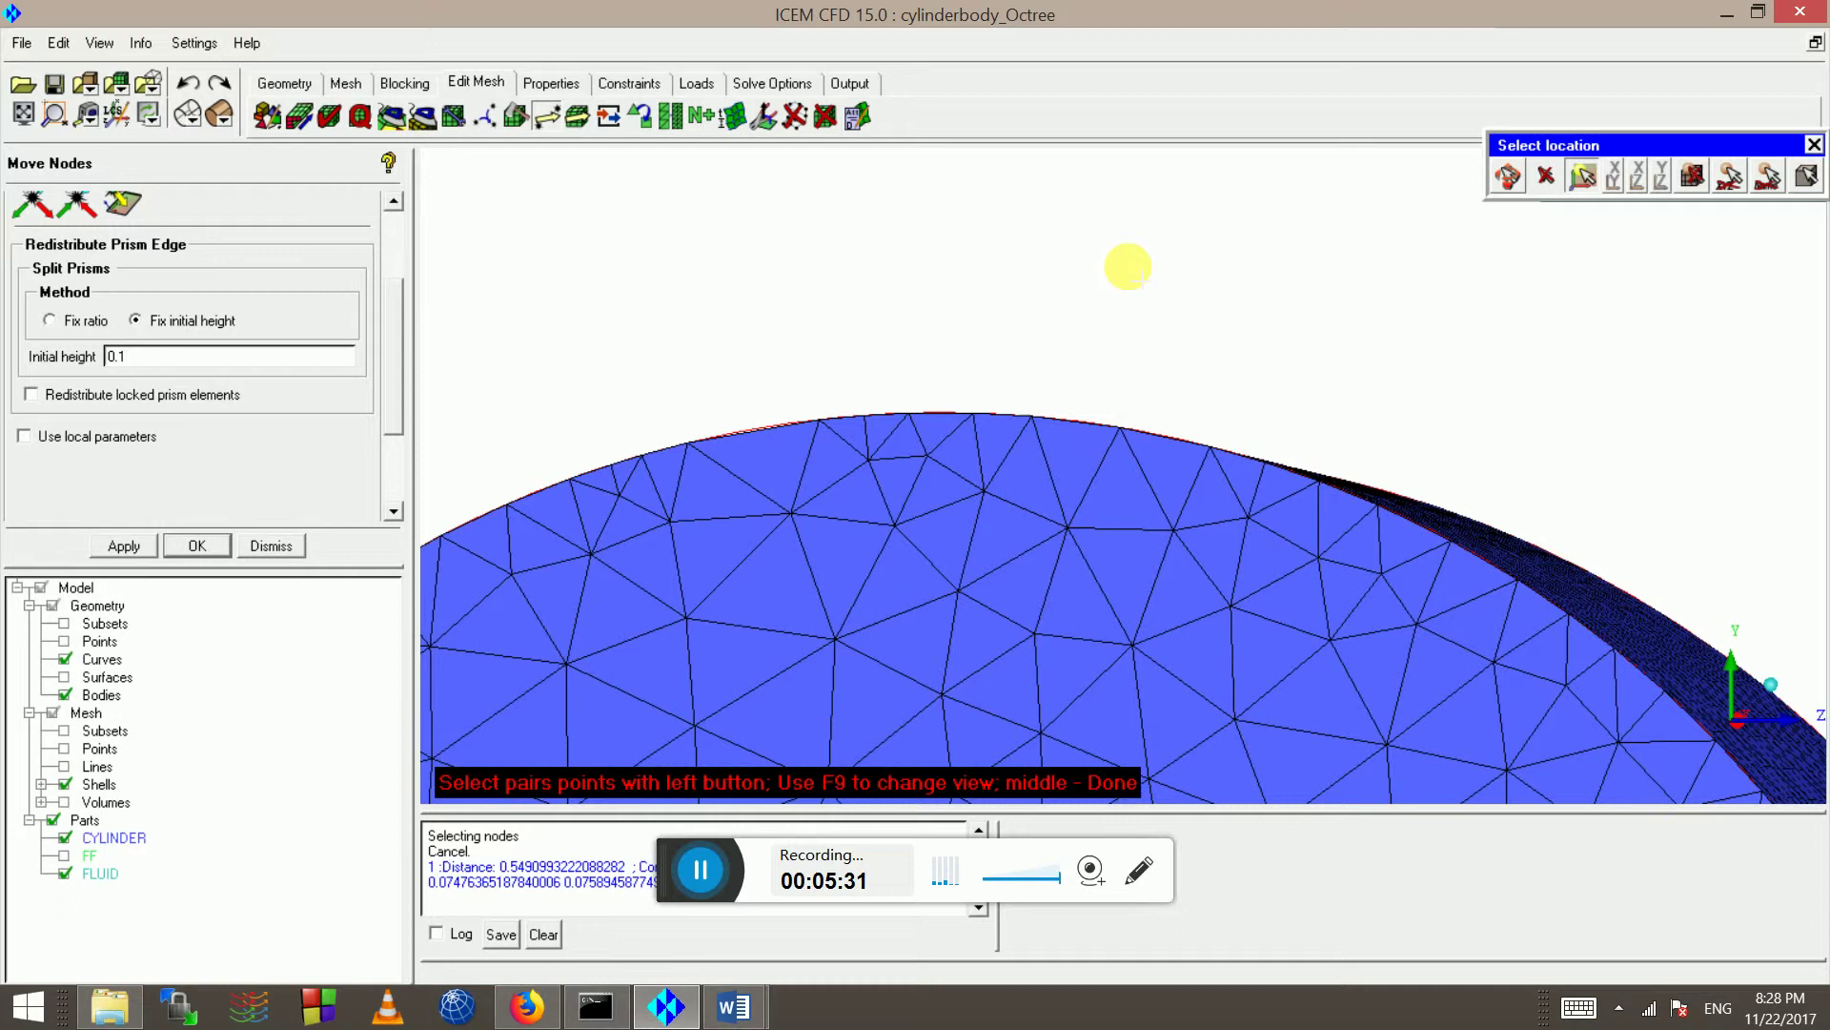
left_click(176, 551)
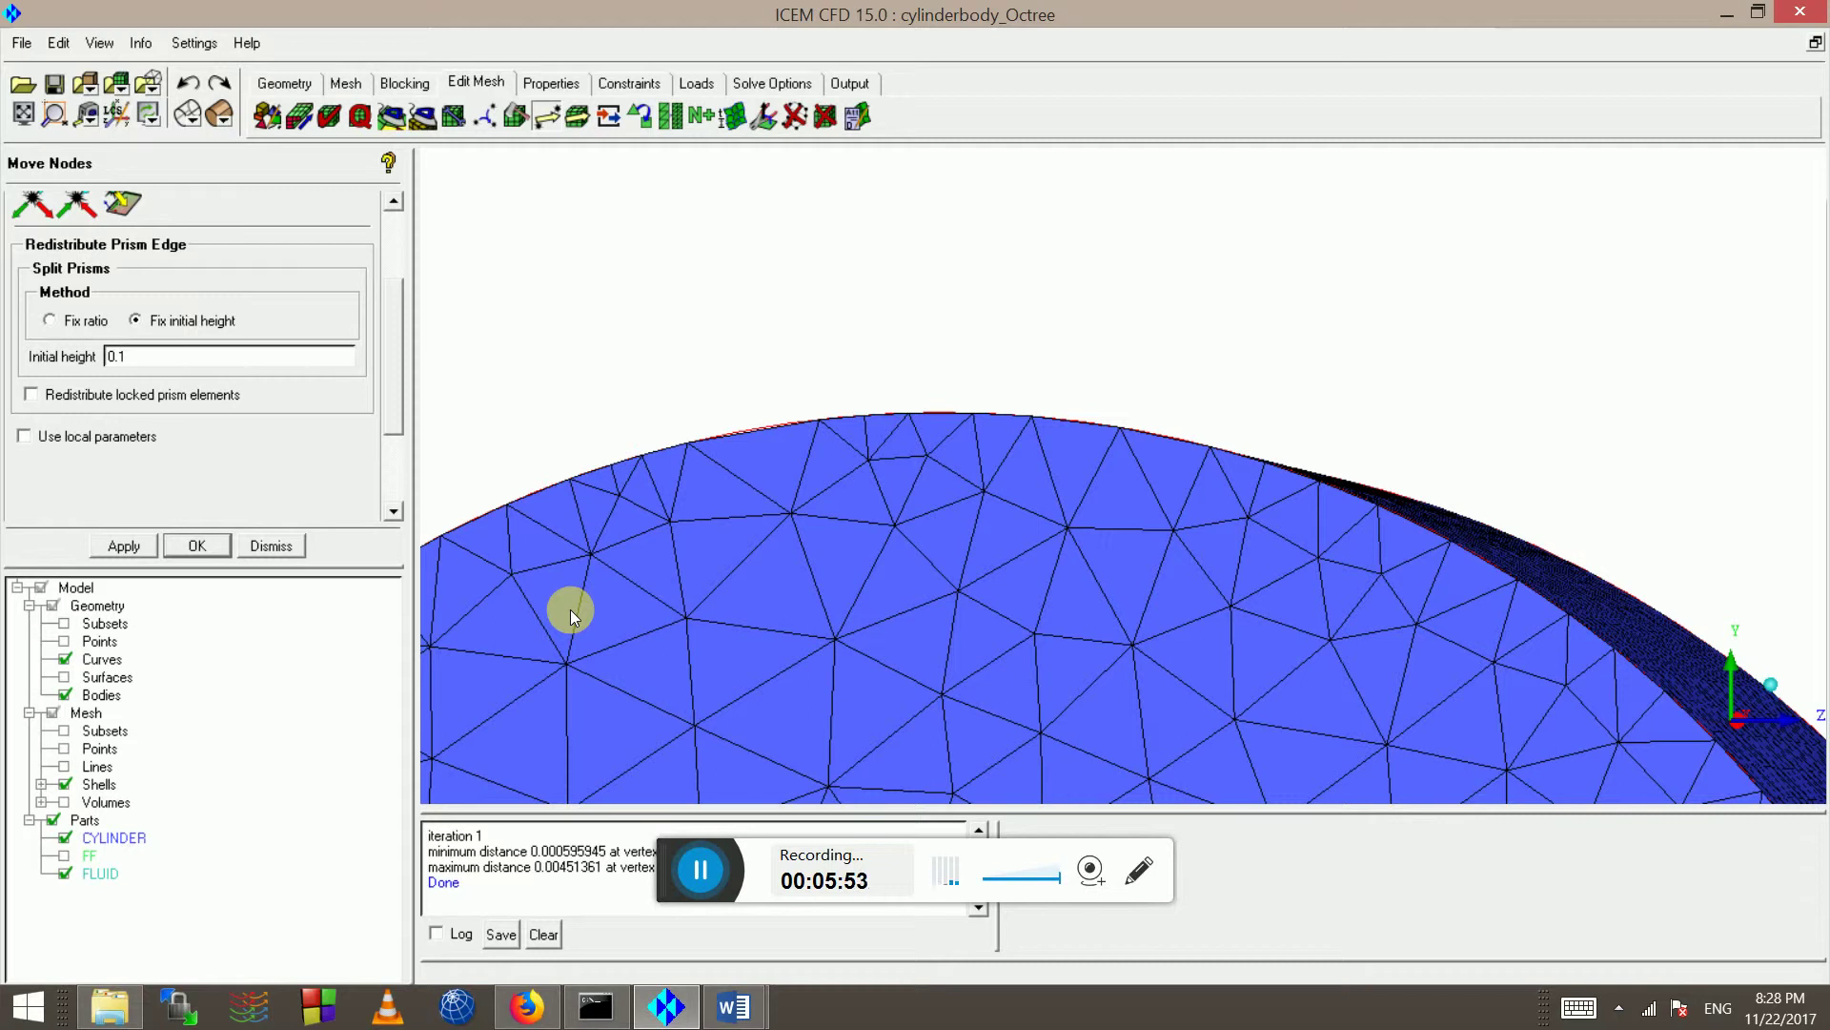
- Turn the mesh cut plane back on to section the cylinder's surface mesh
right_click_drag(575, 597, 952, 433)
scroll(991, 398, "up", 5)
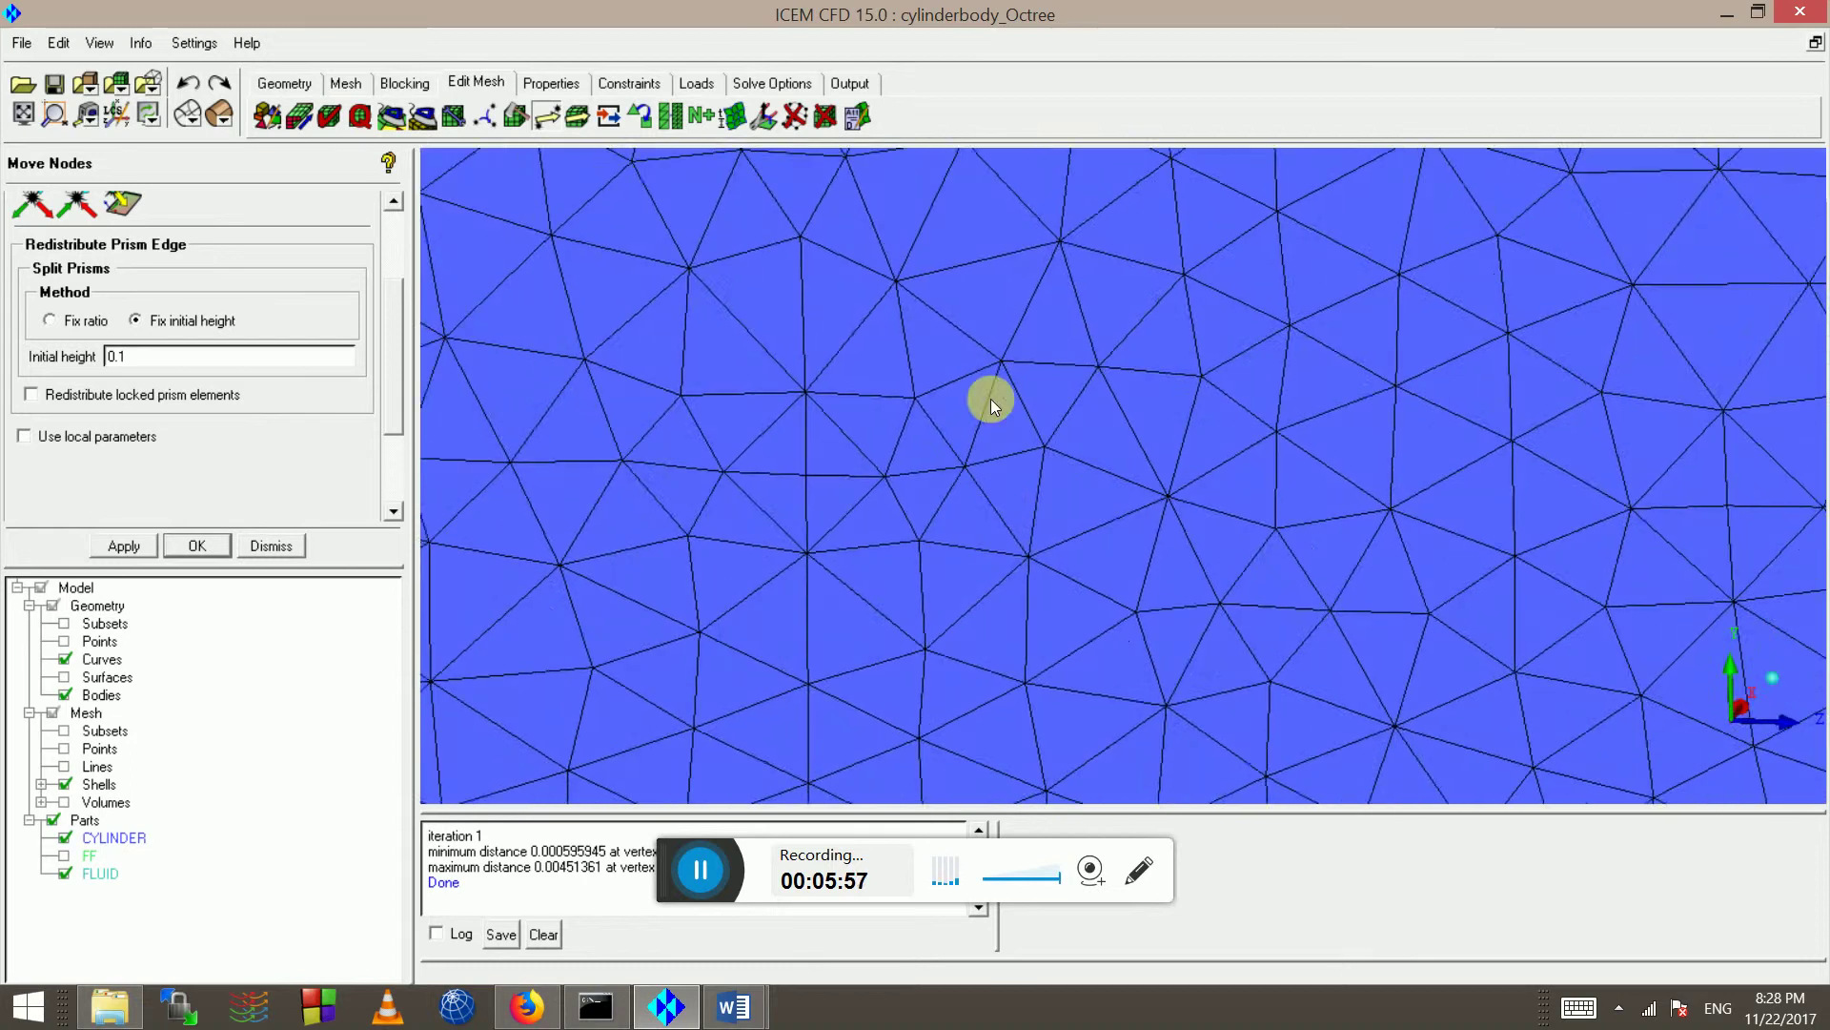
middle_click_drag(917, 471, 955, 841)
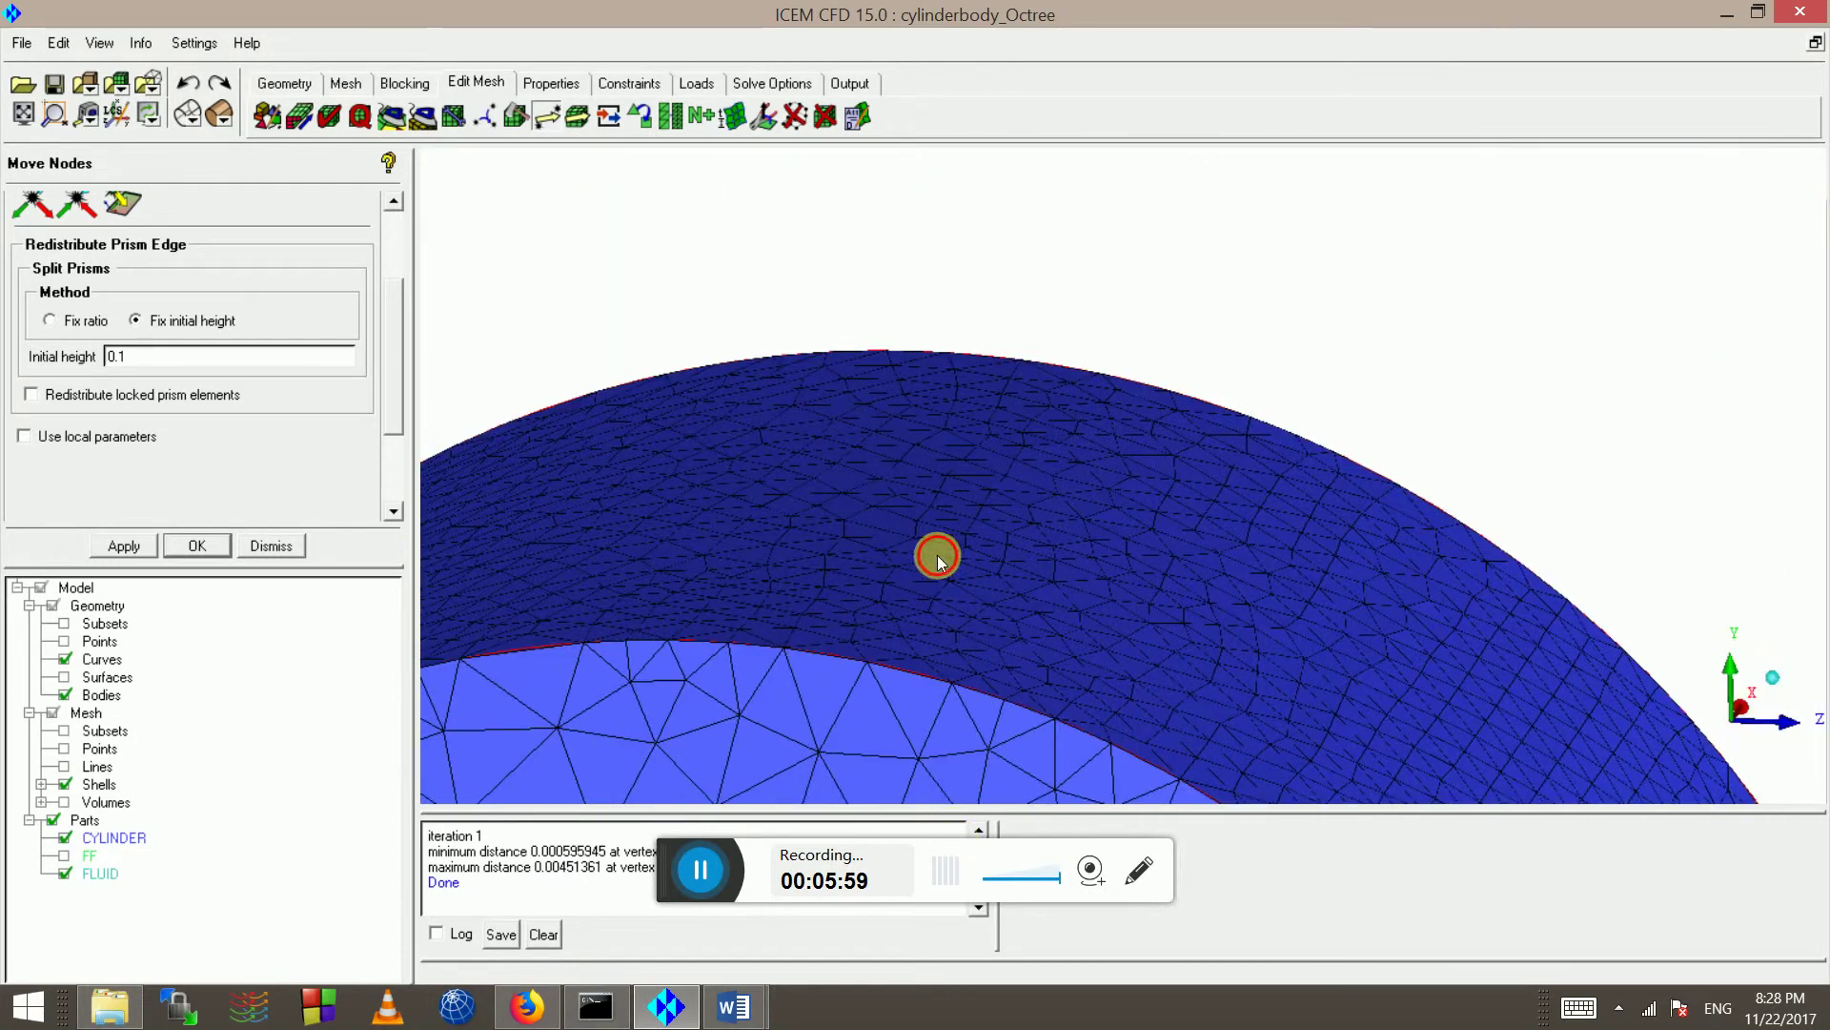
middle_click_drag(939, 556, 947, 257)
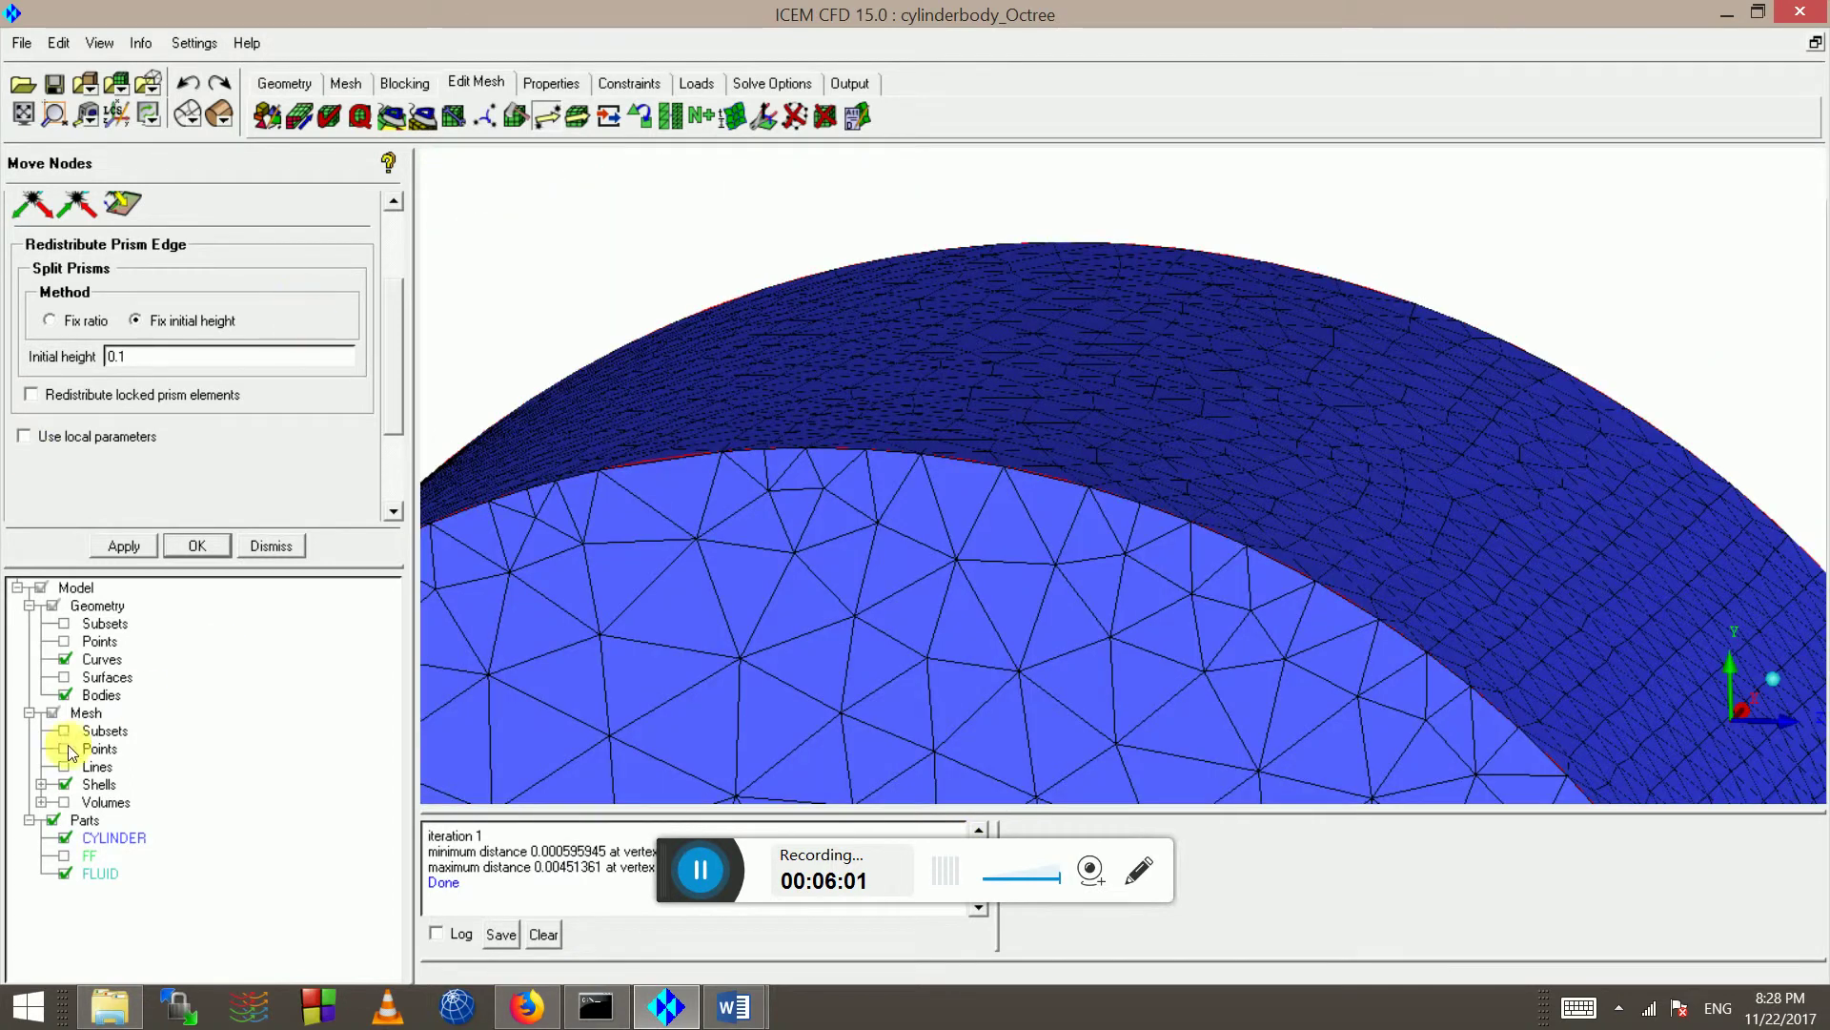
right_click(86, 713)
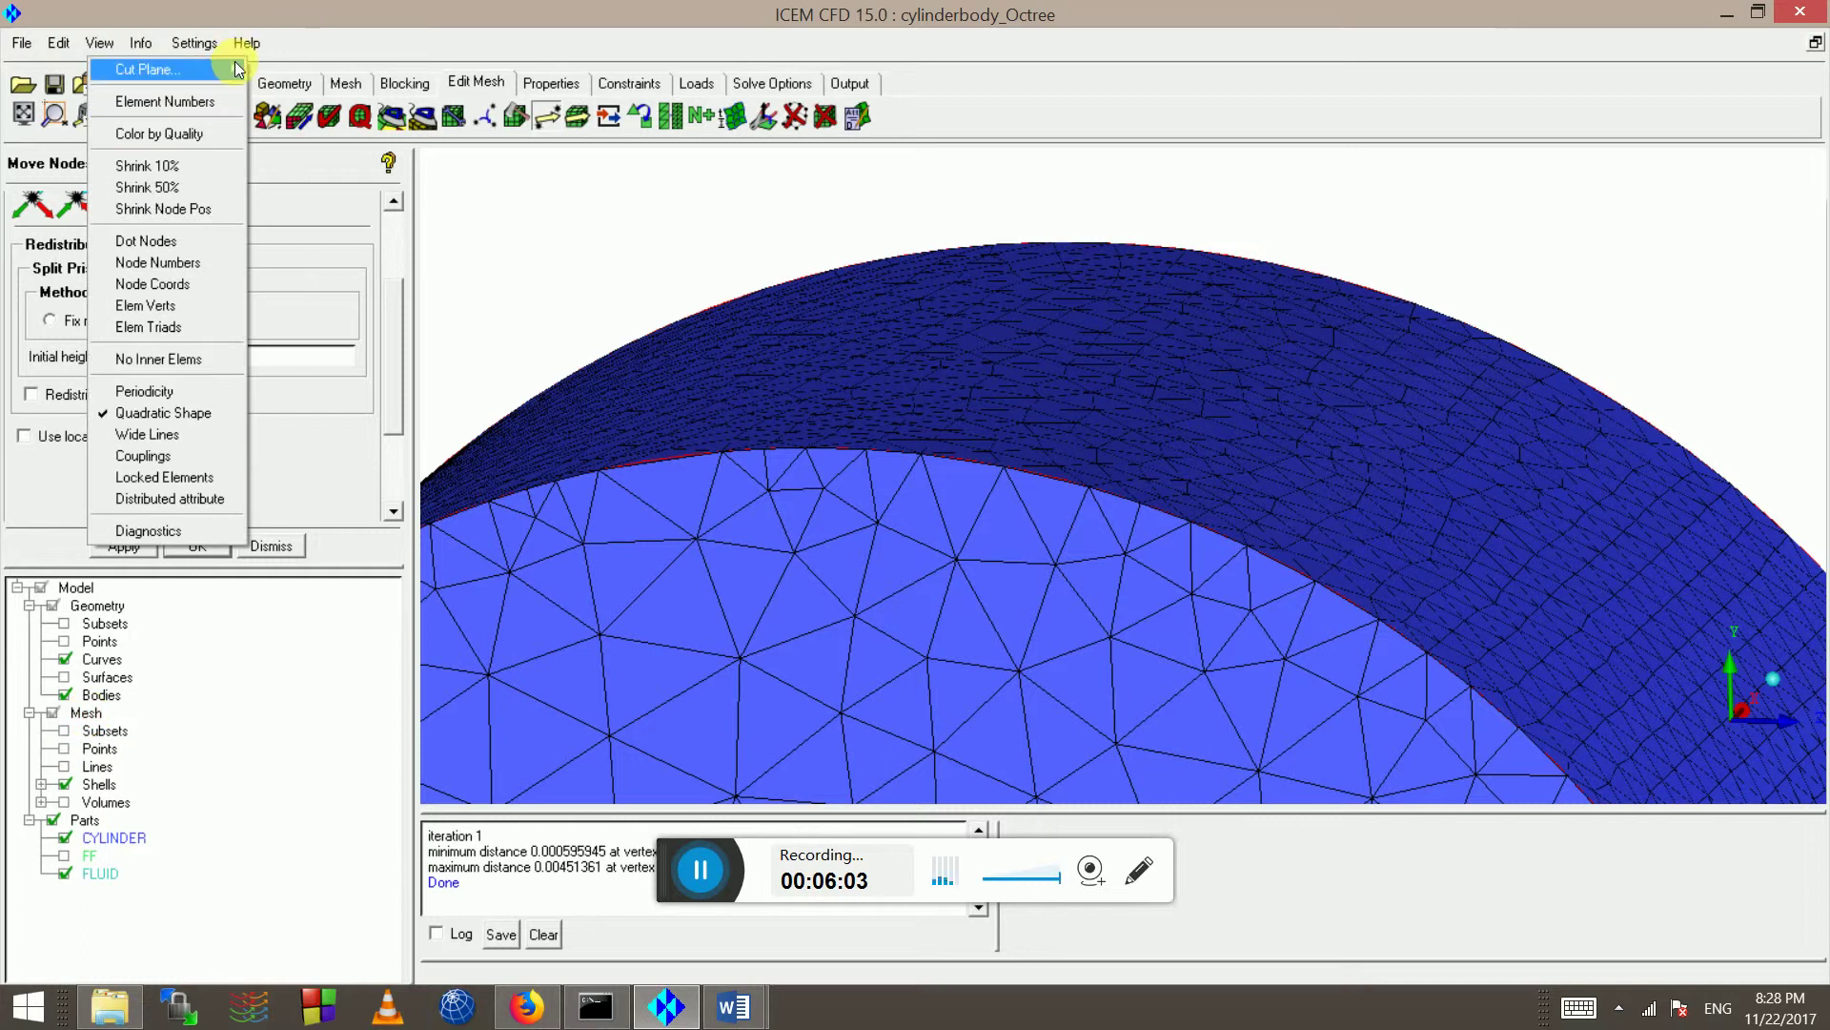
mouse_move(240, 63)
left_click(339, 90)
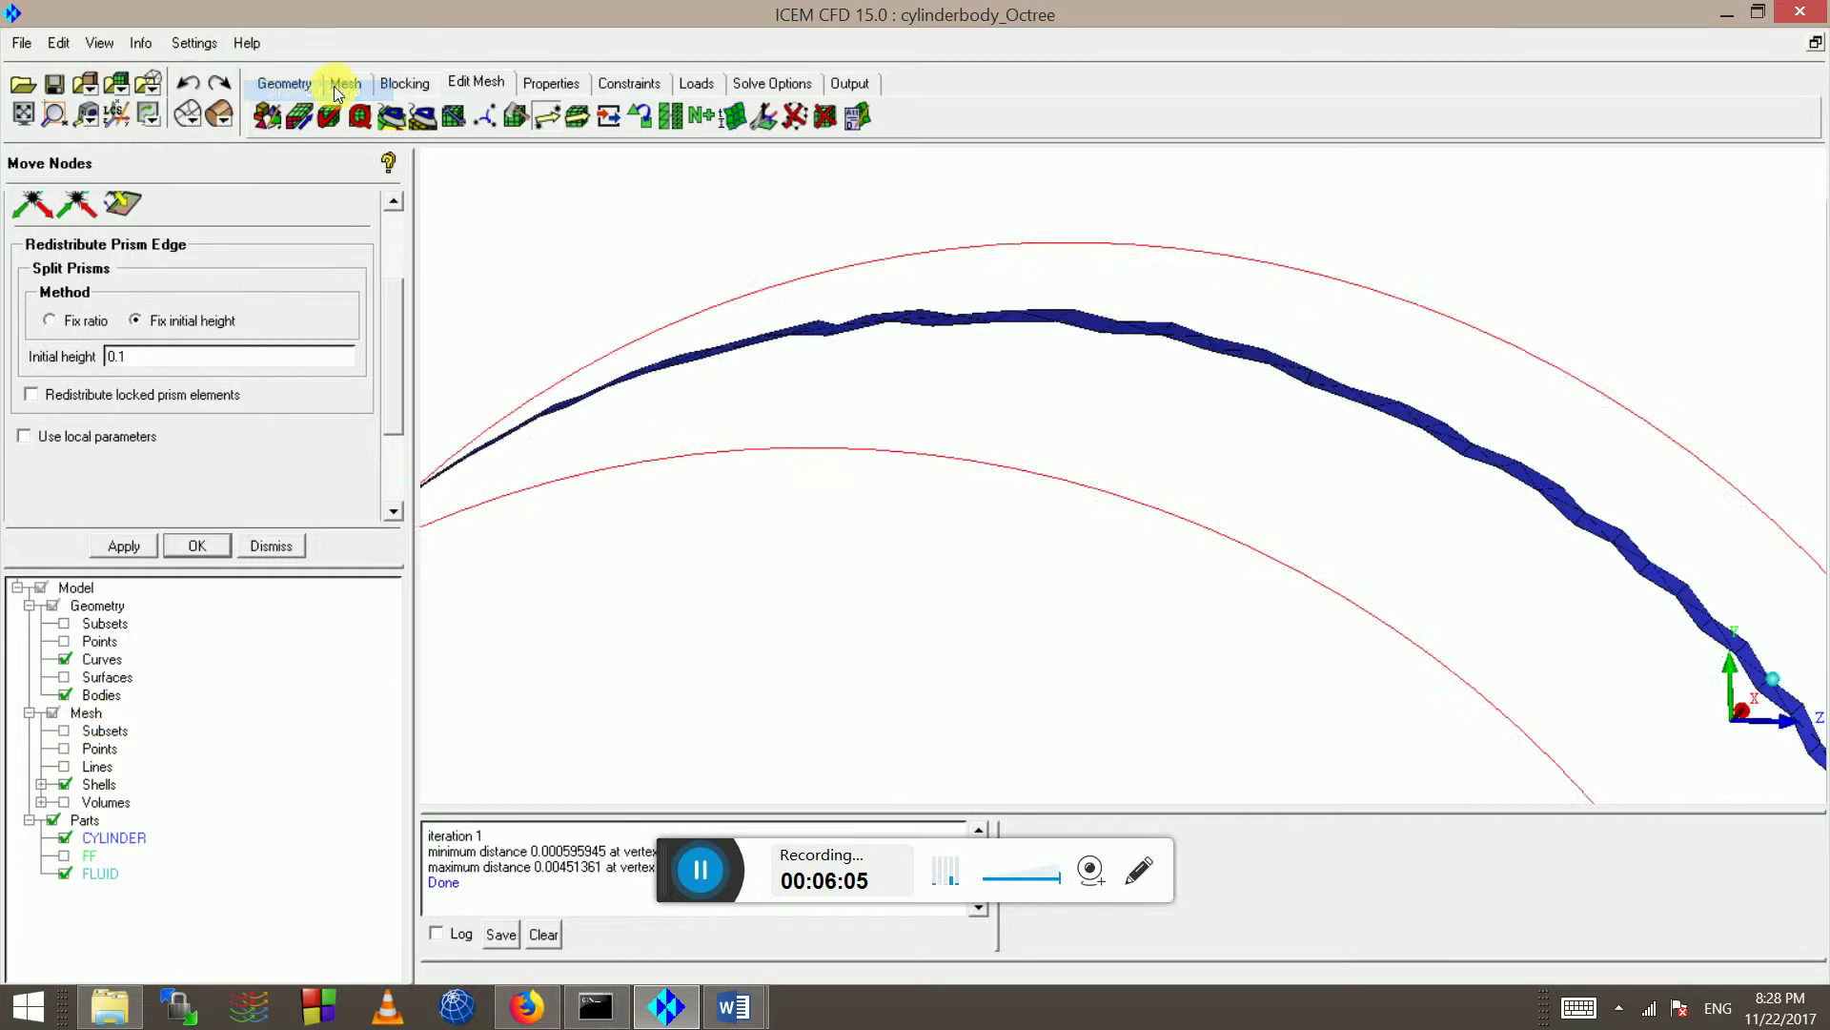
- Display the volume mesh on the cut plane around the cylinder
scroll(1030, 563, "down", 2)
left_click_drag(1034, 548, 1026, 621)
scroll(1026, 621, "up", 2)
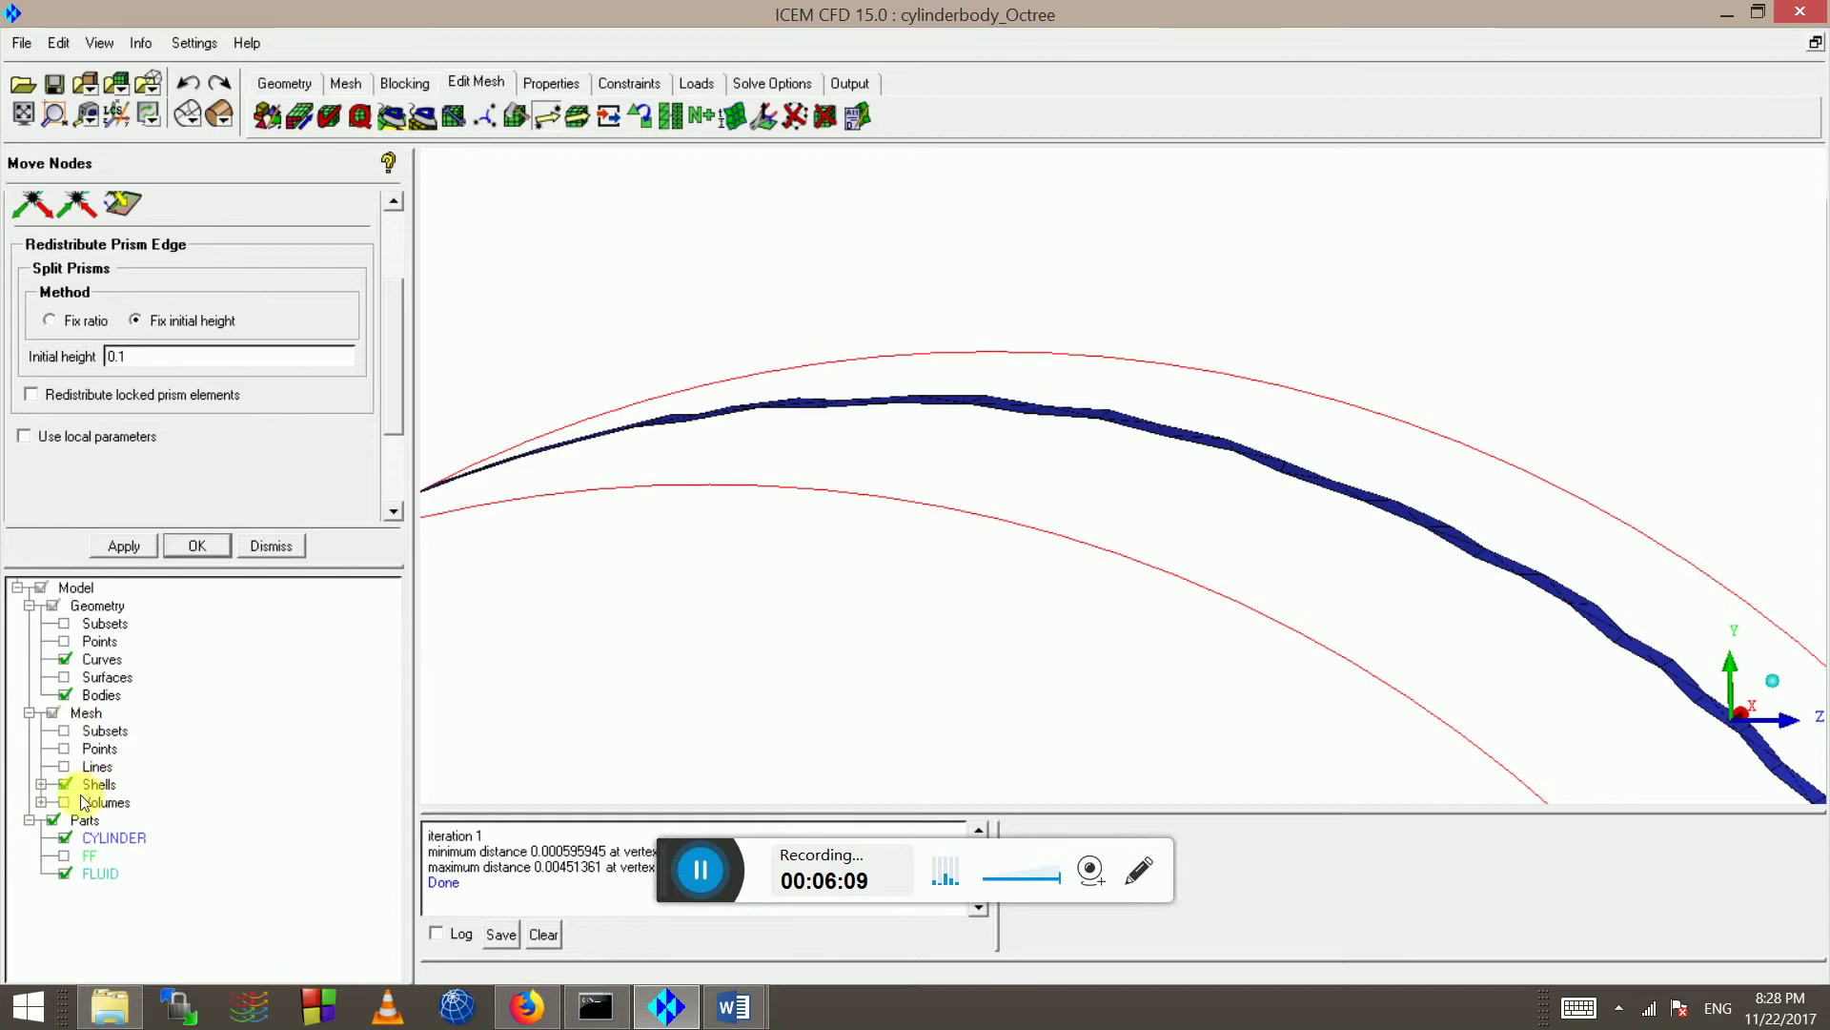
left_click(67, 801)
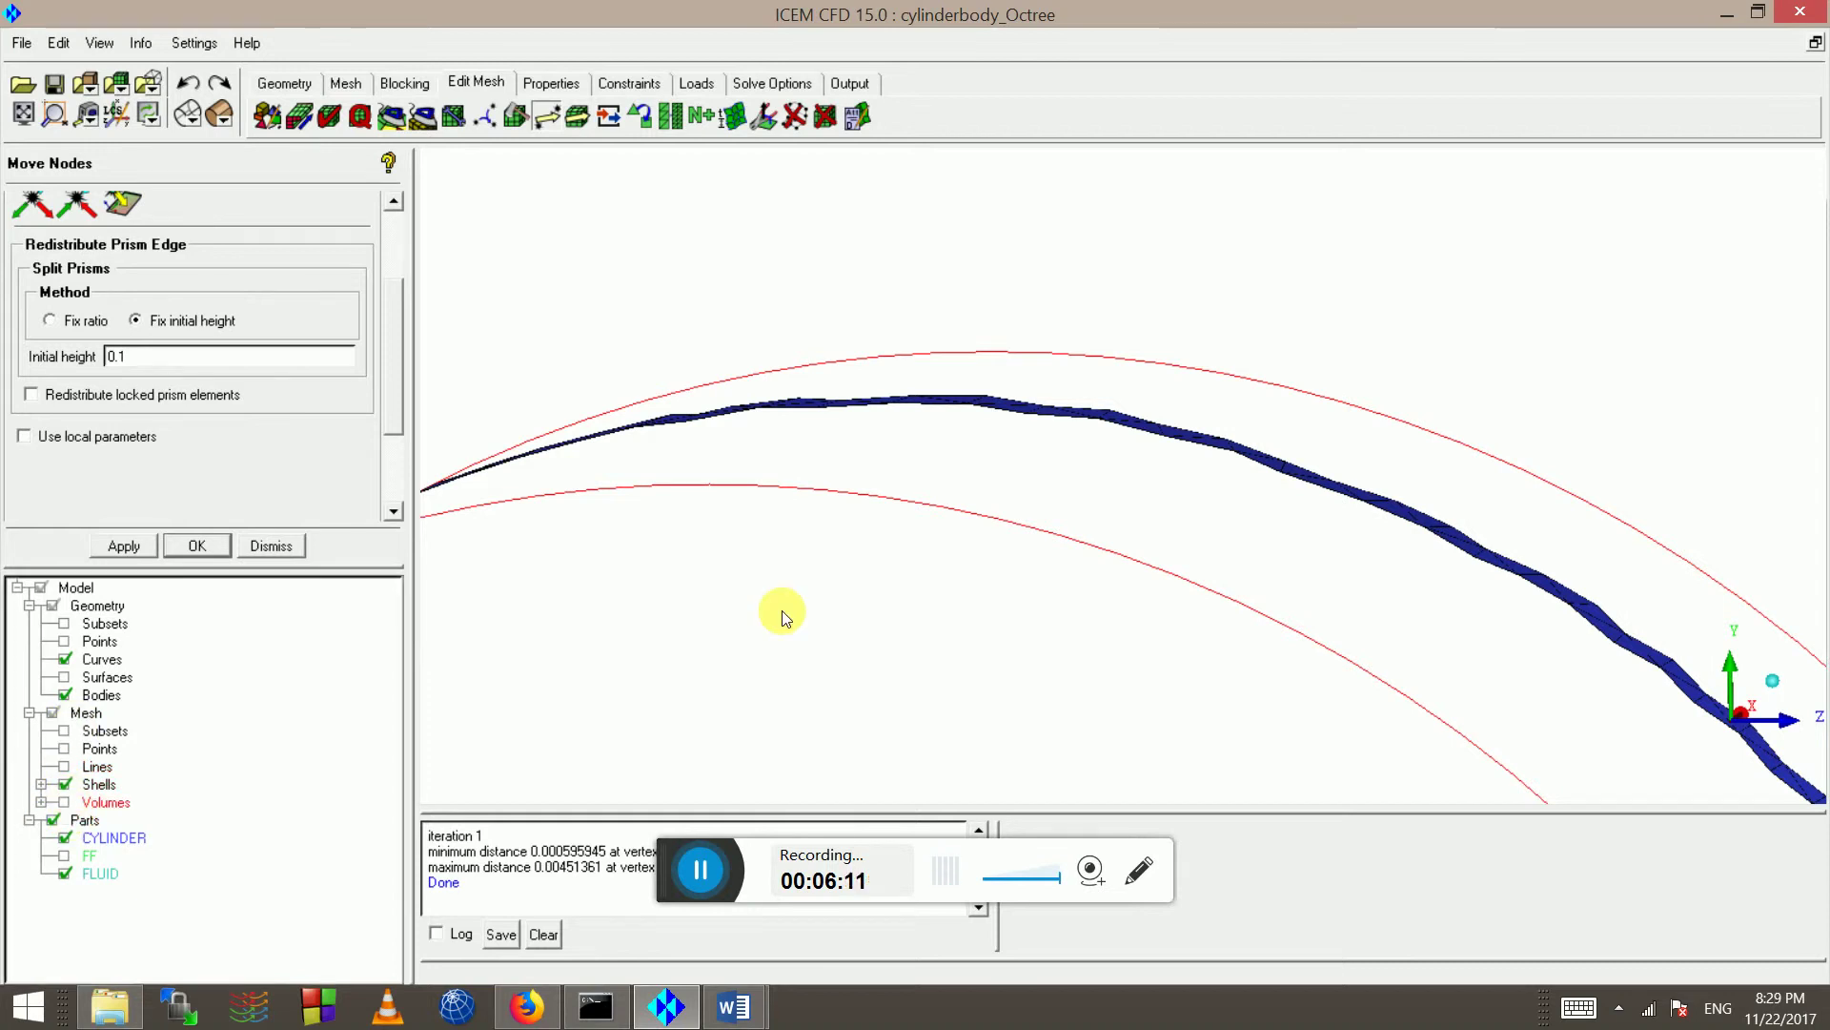
- Examine the redistributed prism layers along the upper cylinder wall at close range and from farther out
scroll(953, 420, "down", 5)
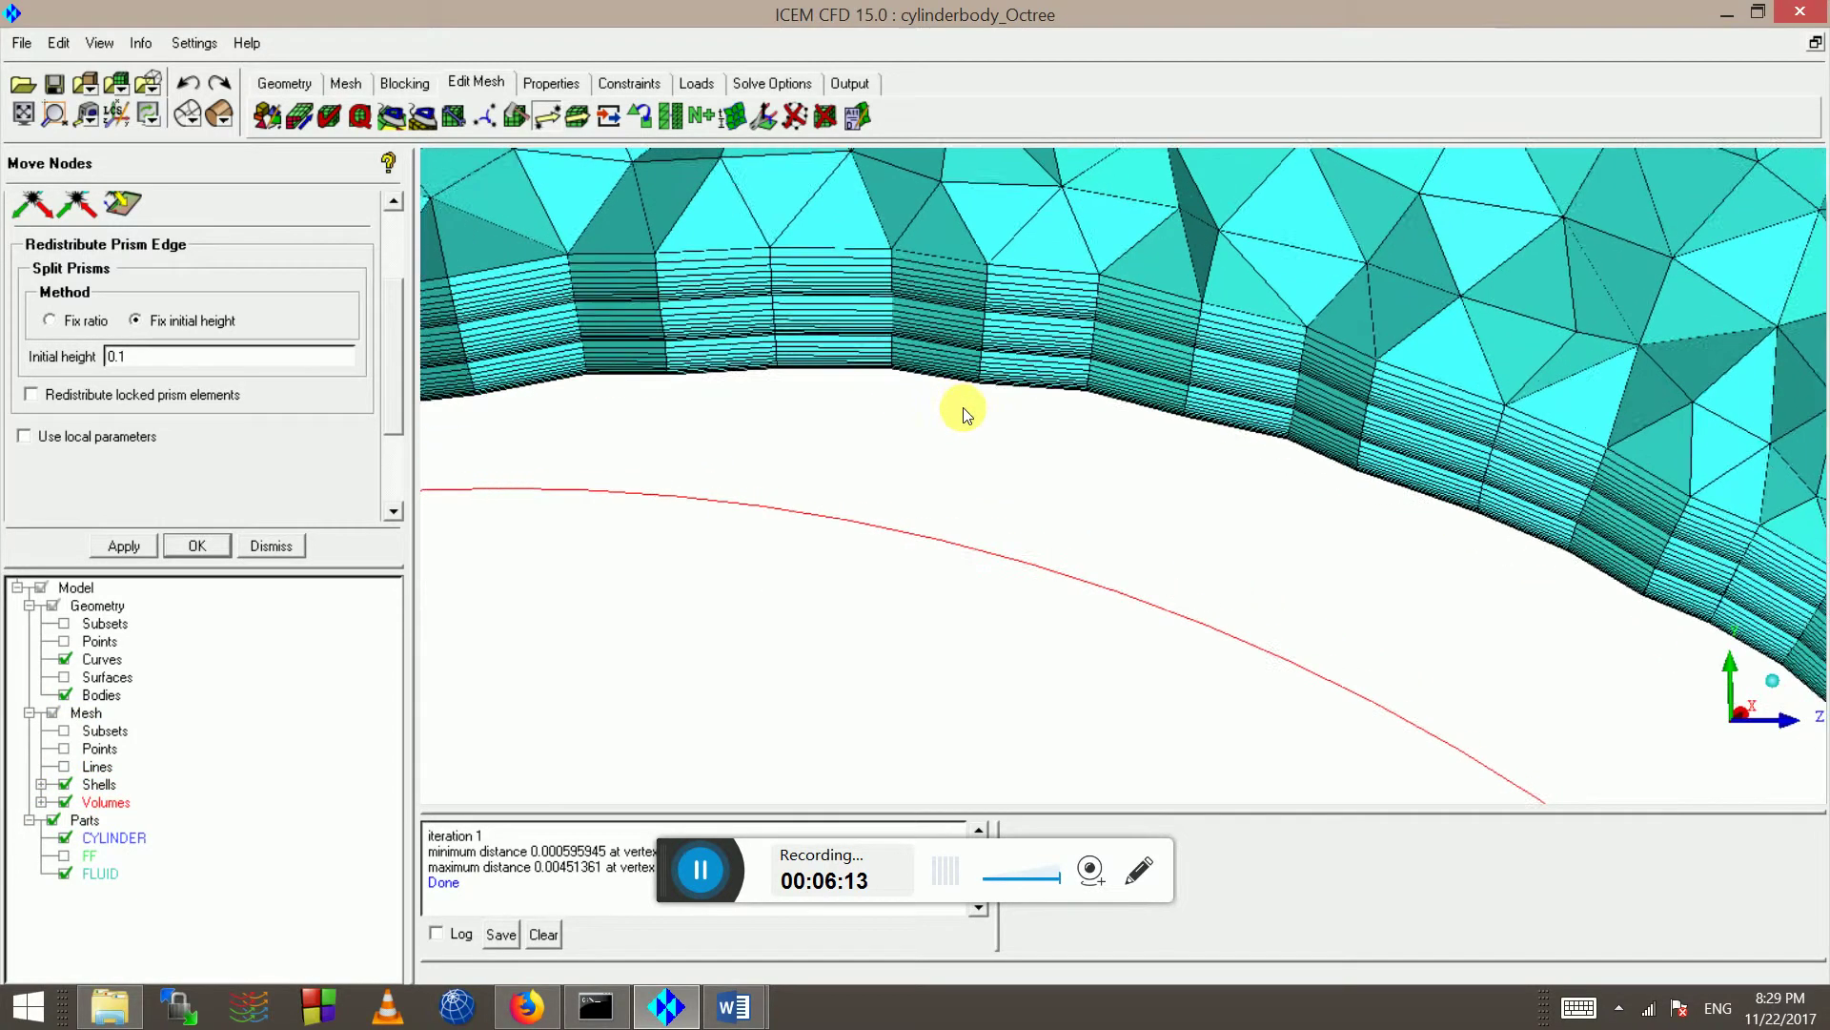
scroll(935, 371, "down", 2)
middle_click_drag(934, 372, 874, 715)
scroll(874, 715, "down", 2)
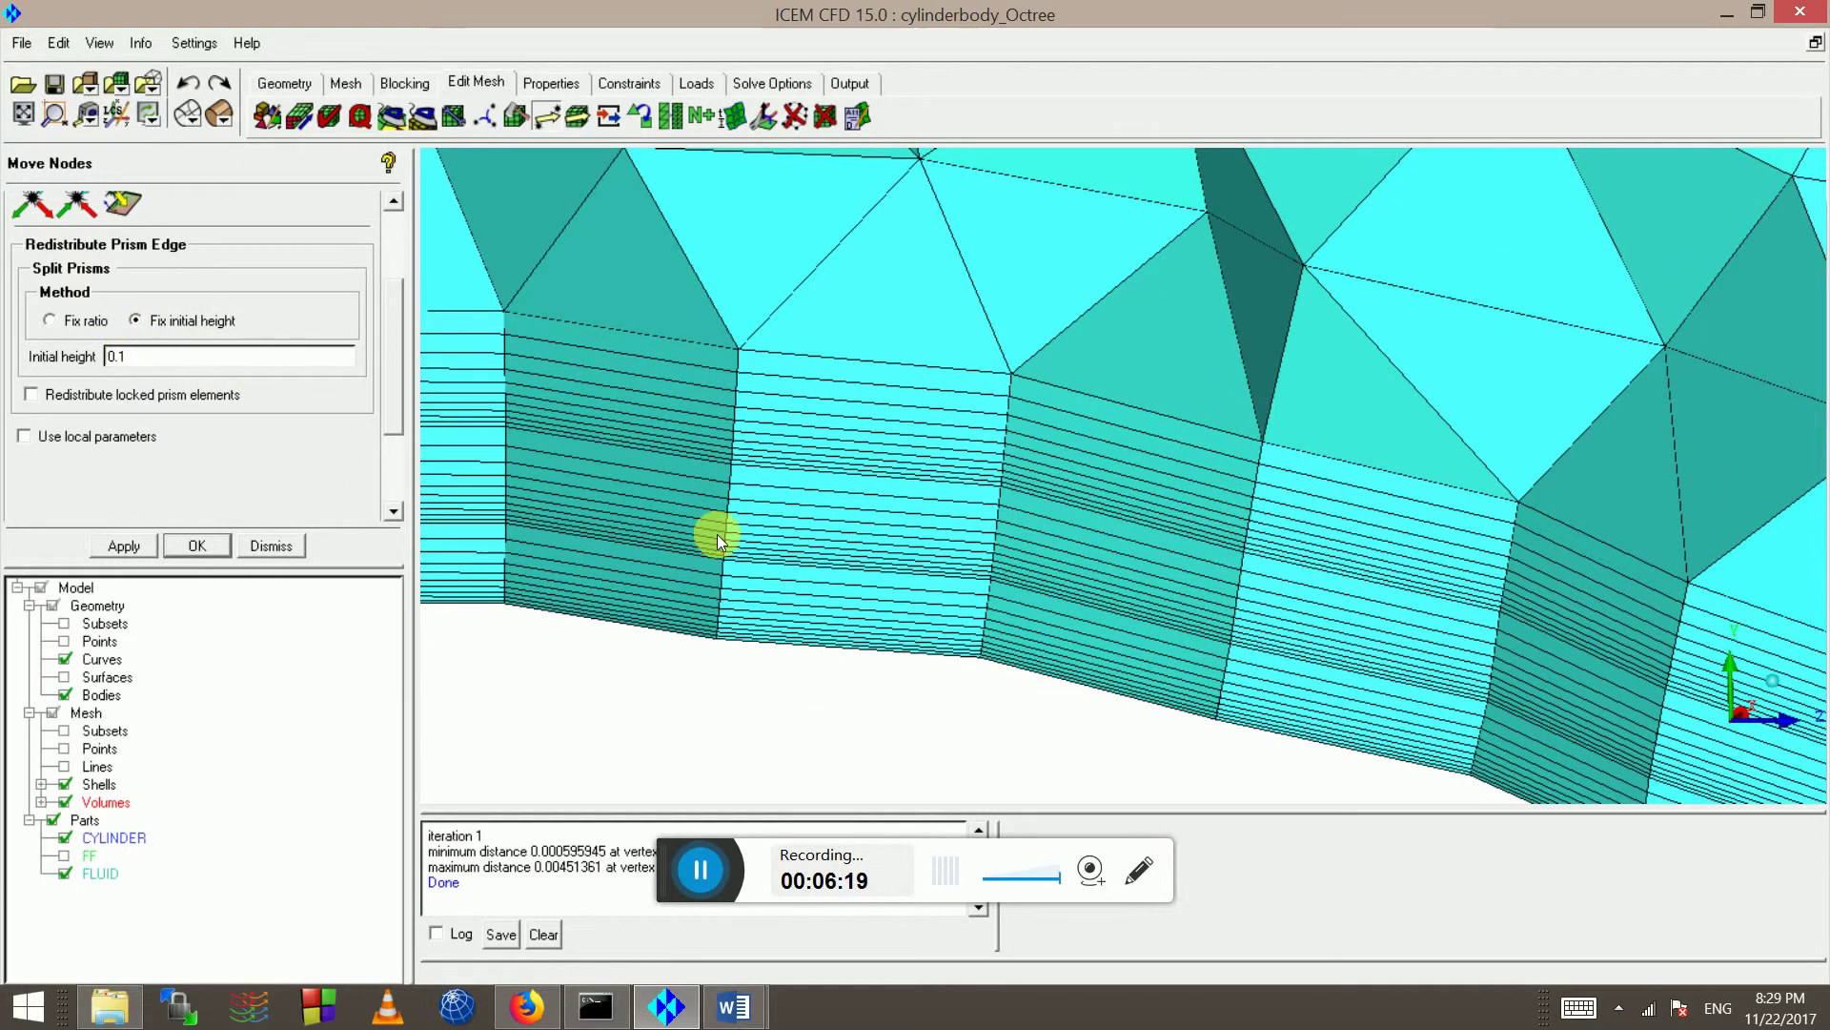
scroll(717, 535, "up", 5)
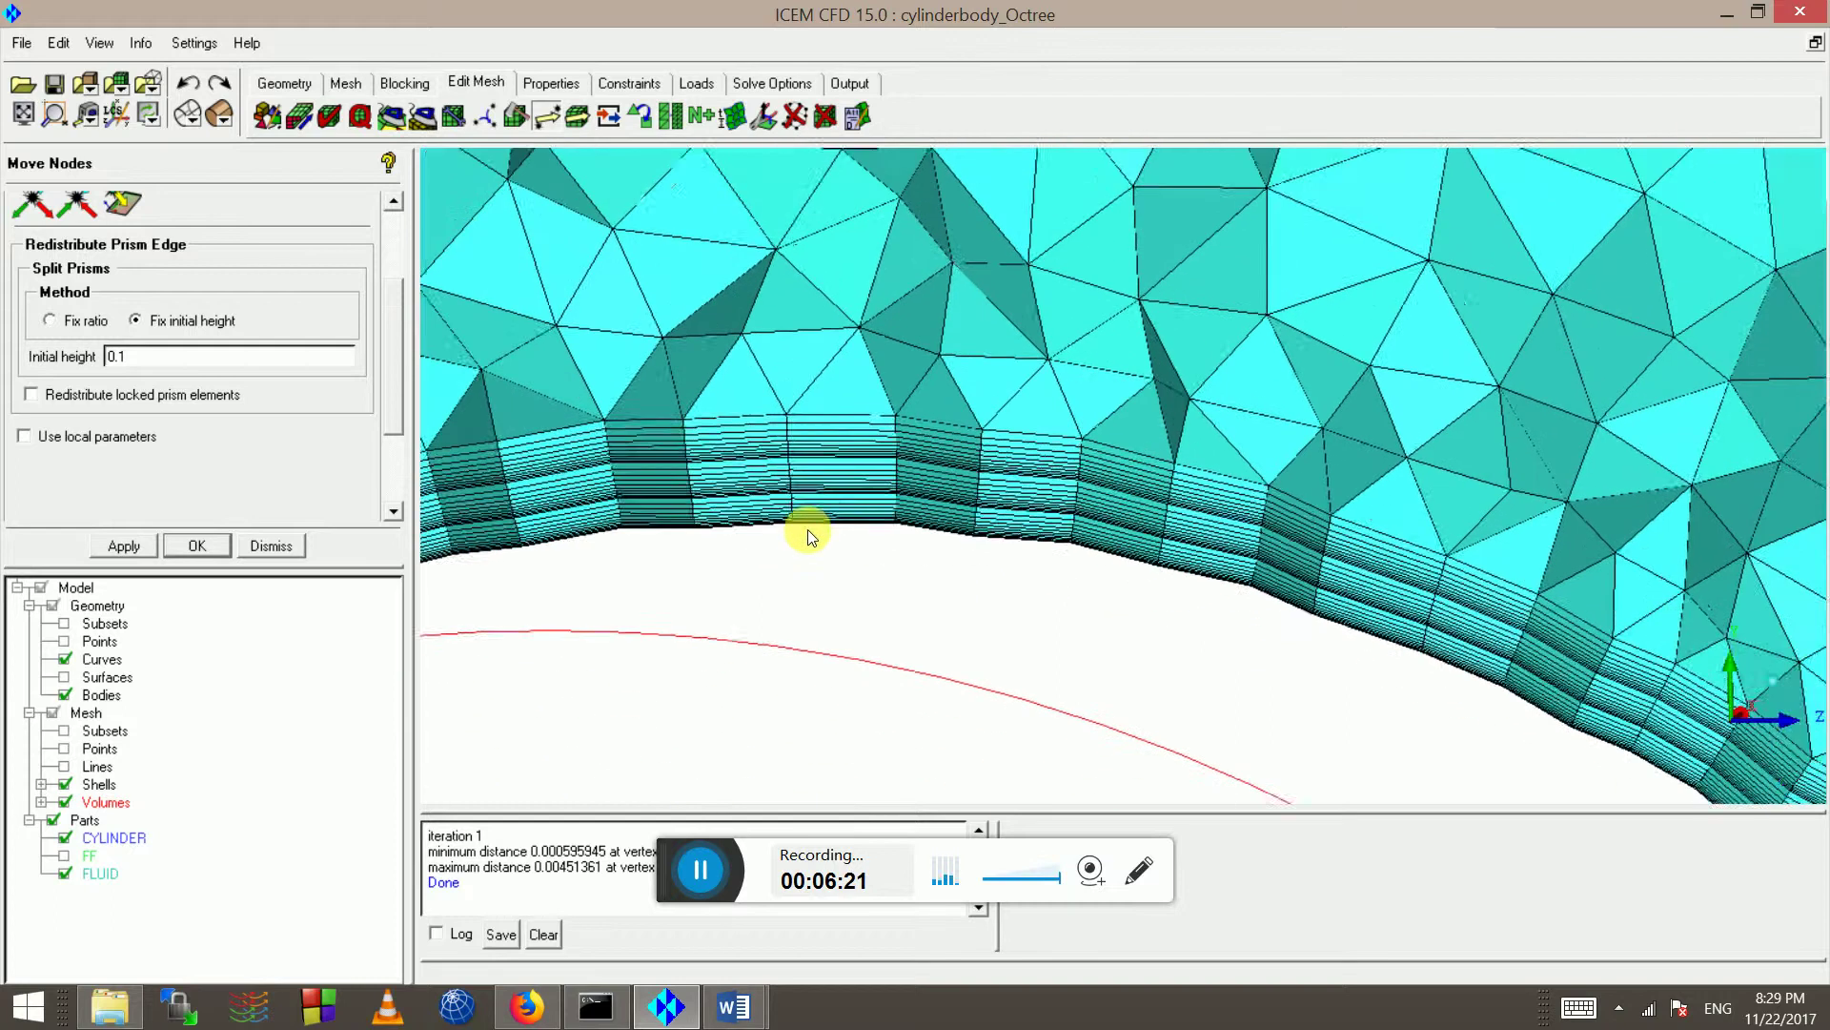
scroll(801, 530, "up", 2)
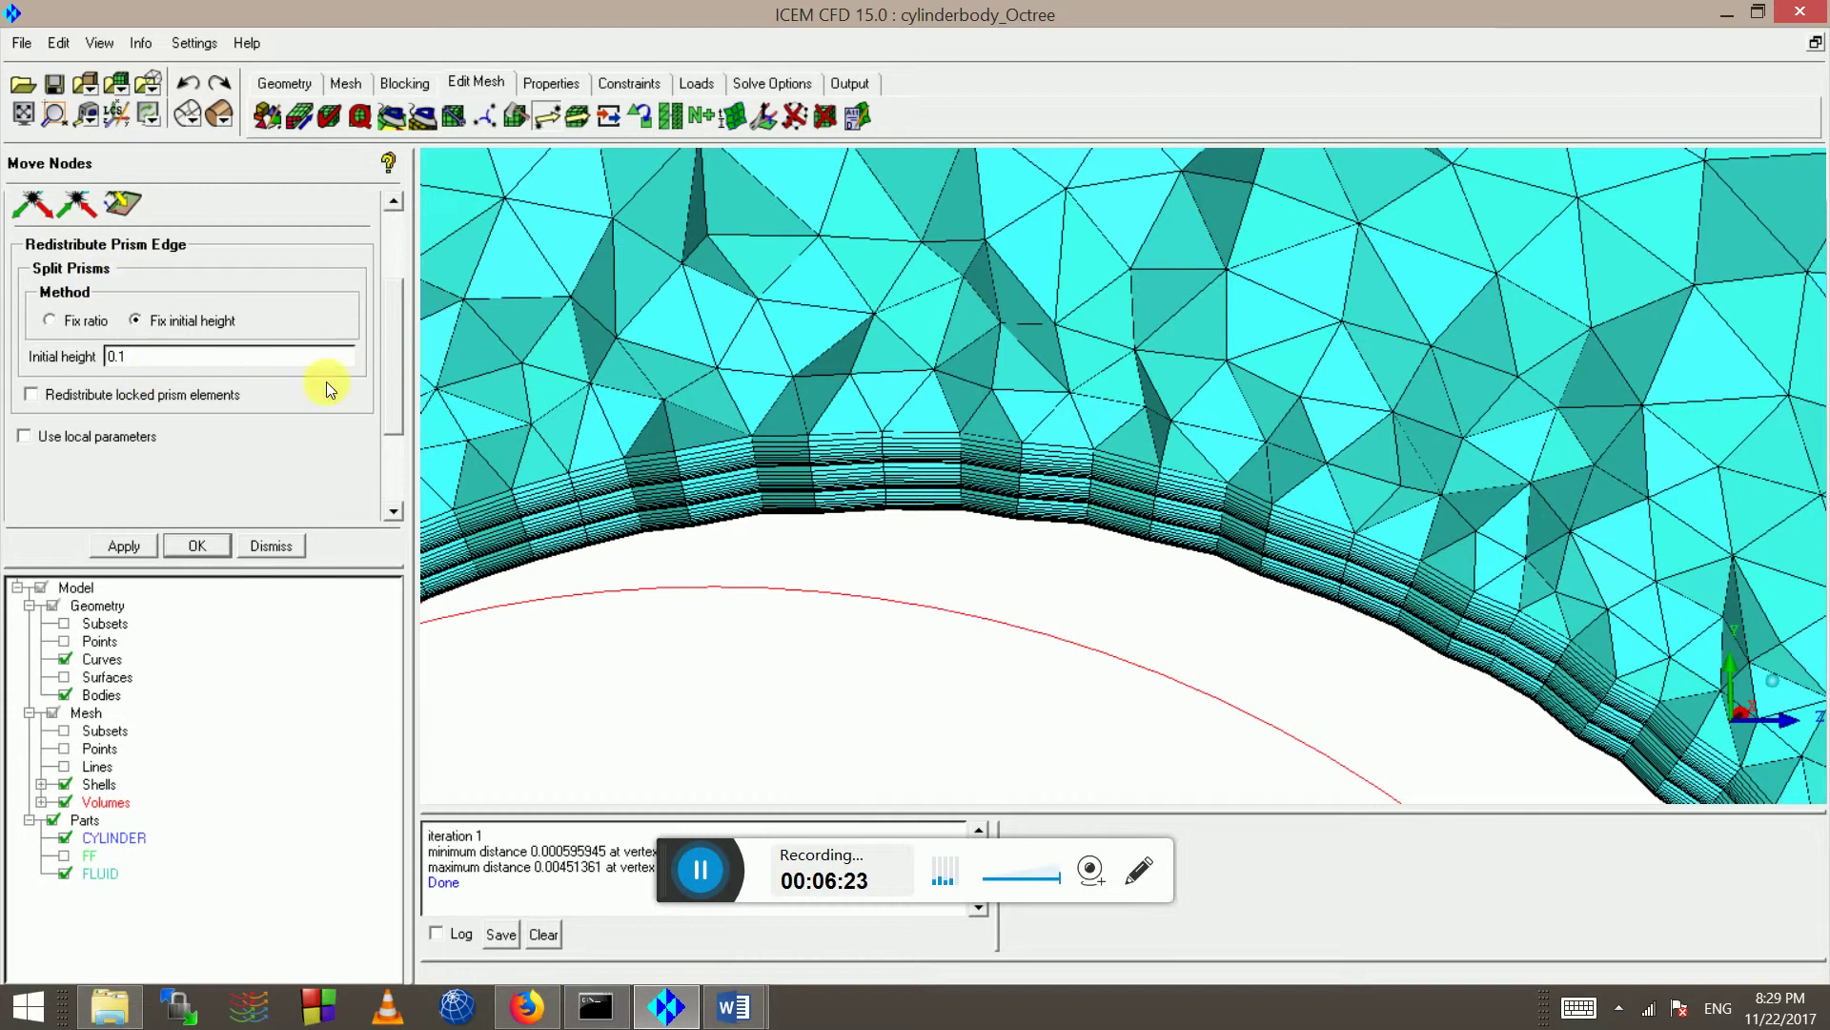
- Review the Redistribute Prism Edge settings and look over the transition from prism layers to the surrounding volume mesh
mouse_move(393, 392)
left_mouse_down()
mouse_move(412, 317)
mouse_move(401, 391)
left_mouse_up()
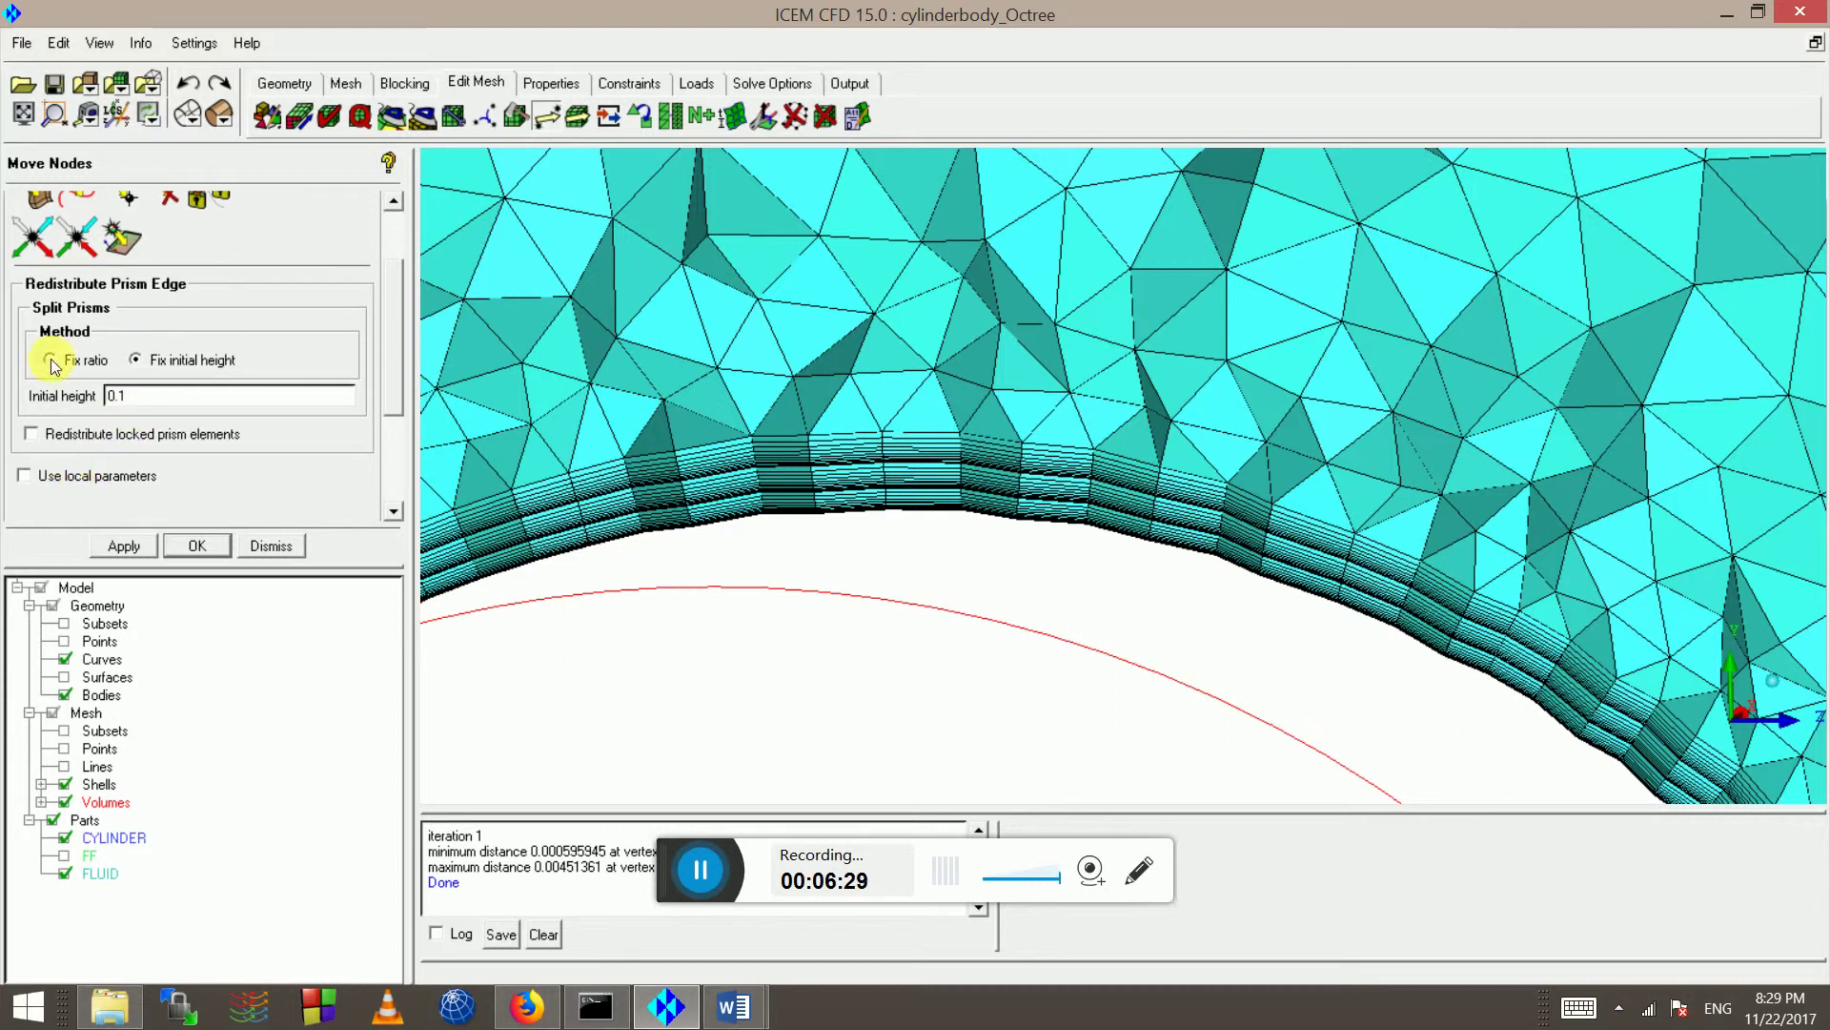
left_click_drag(406, 357, 391, 289)
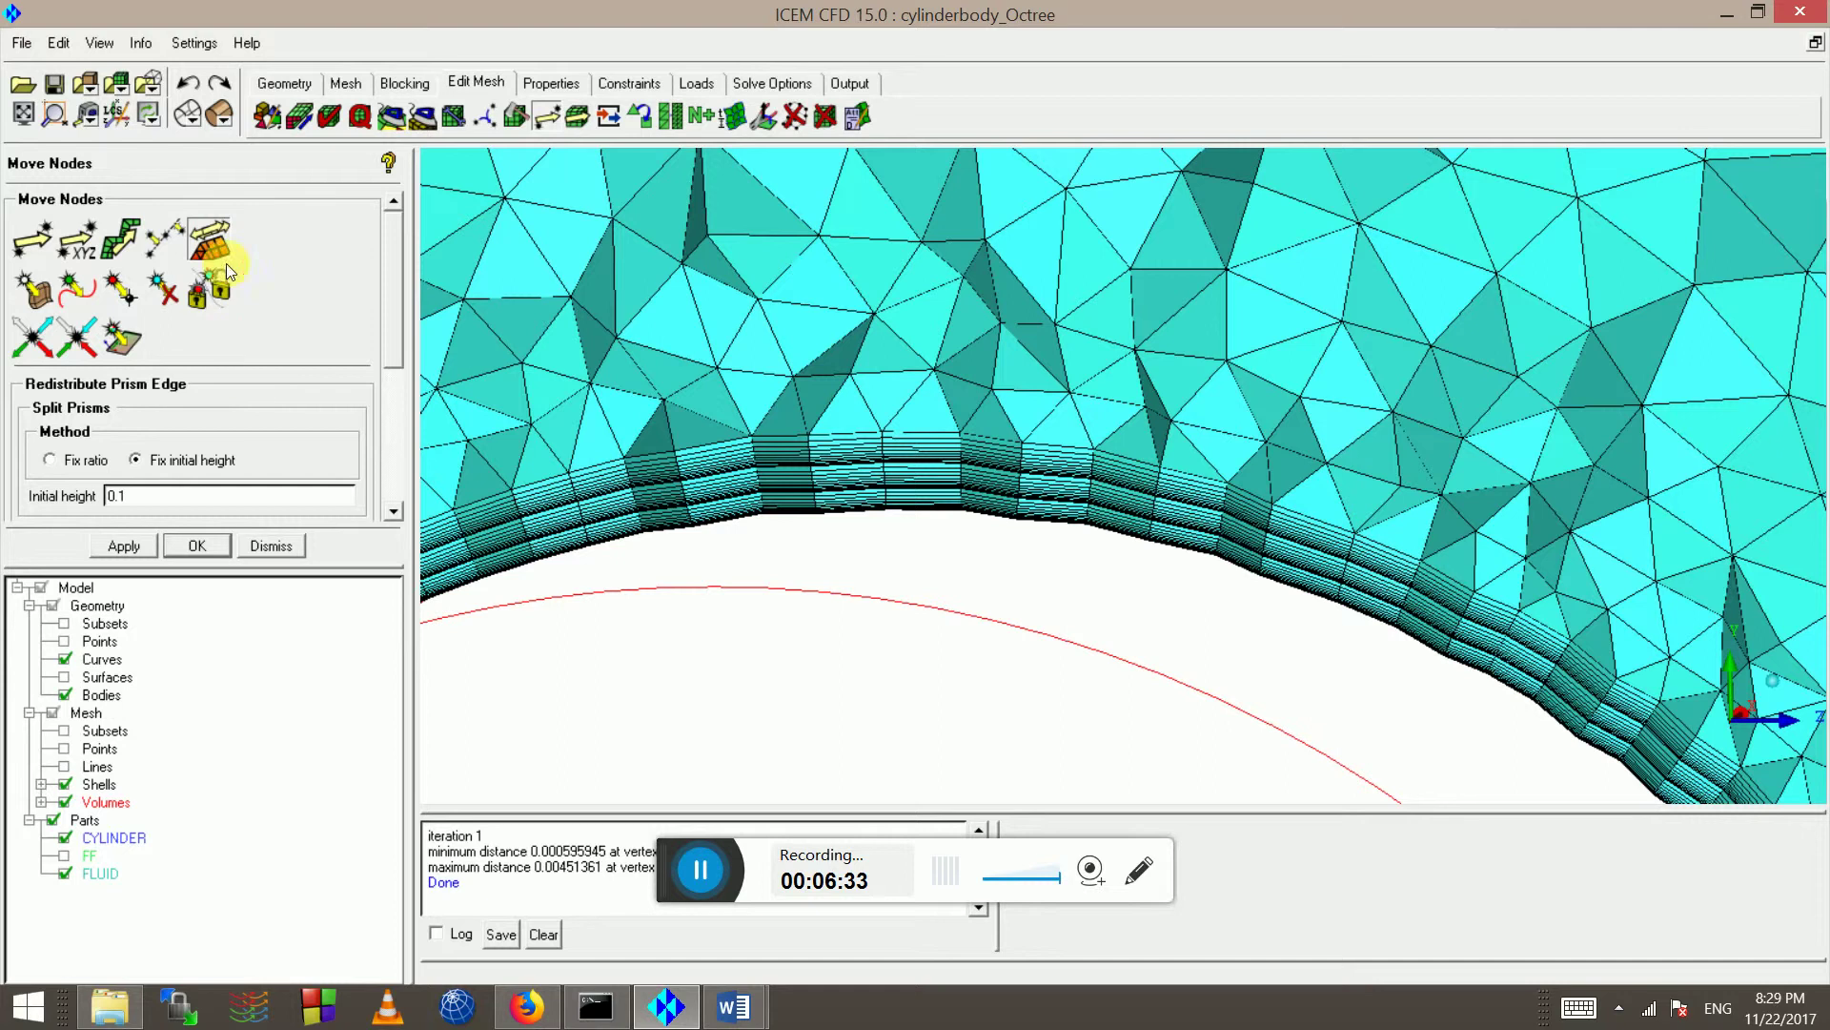
scroll(931, 615, "down", 5)
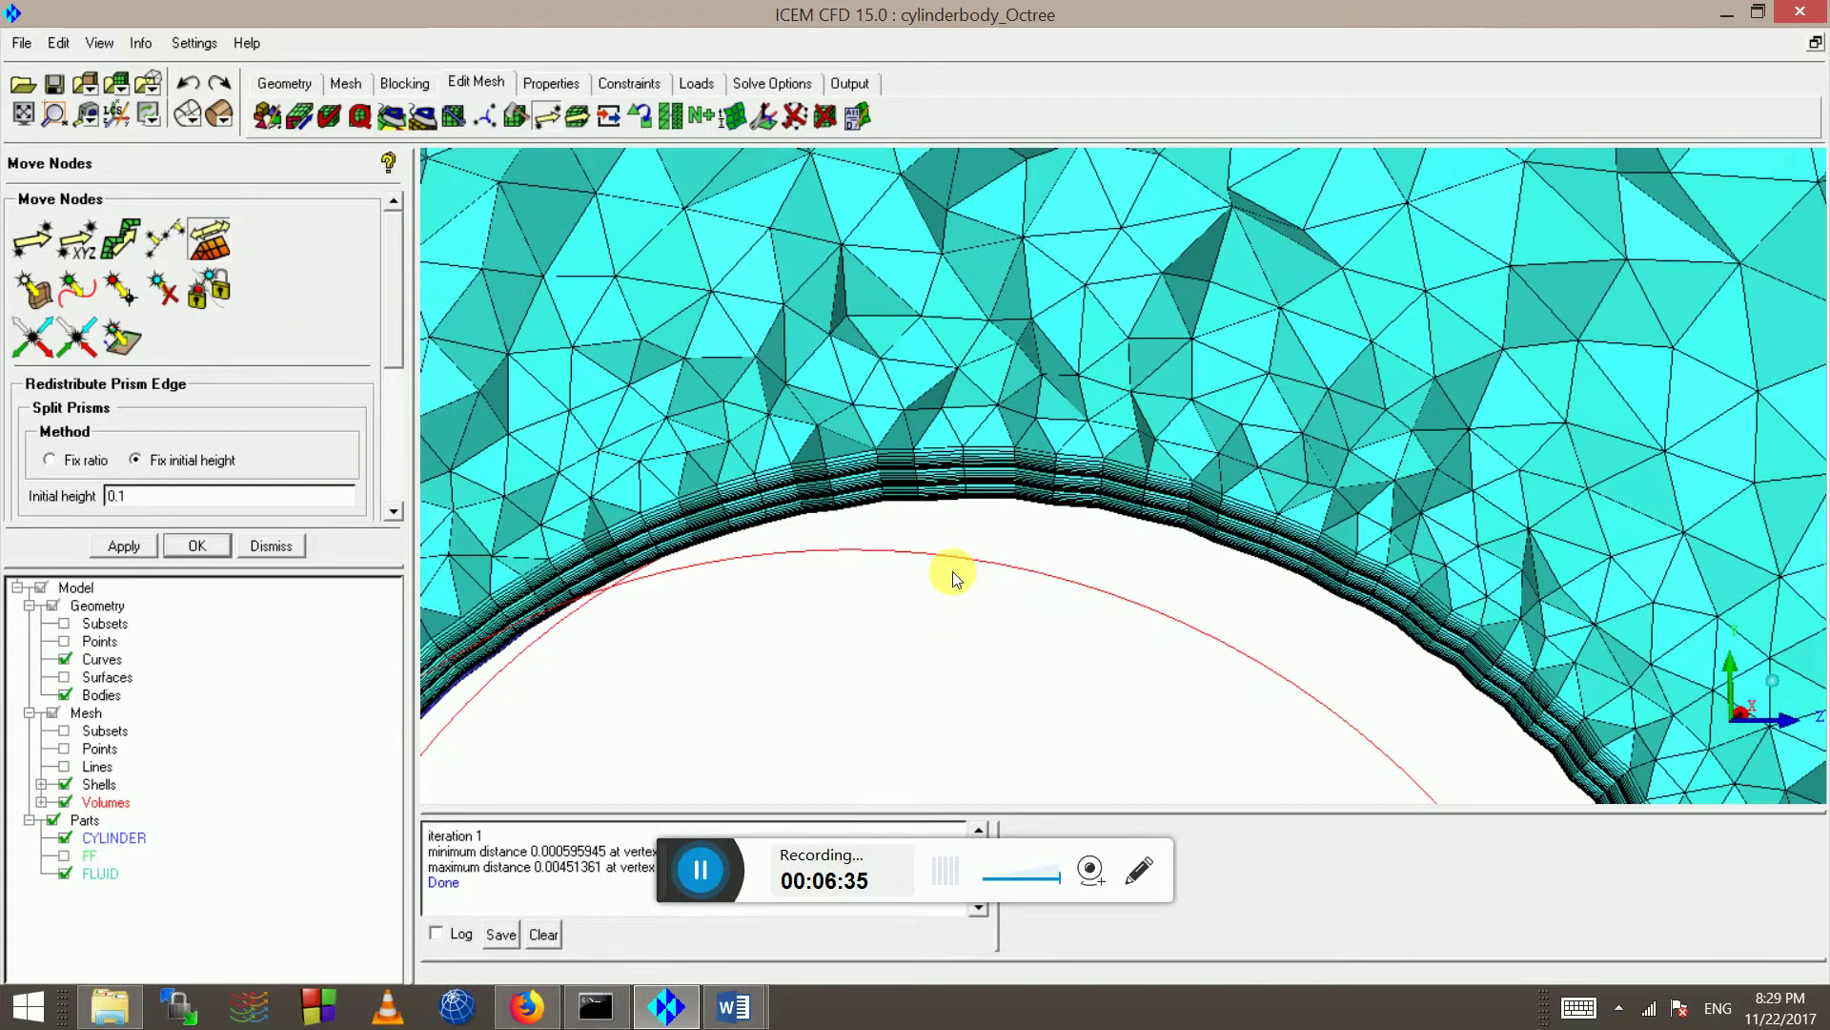
left_click_drag(882, 531, 901, 496)
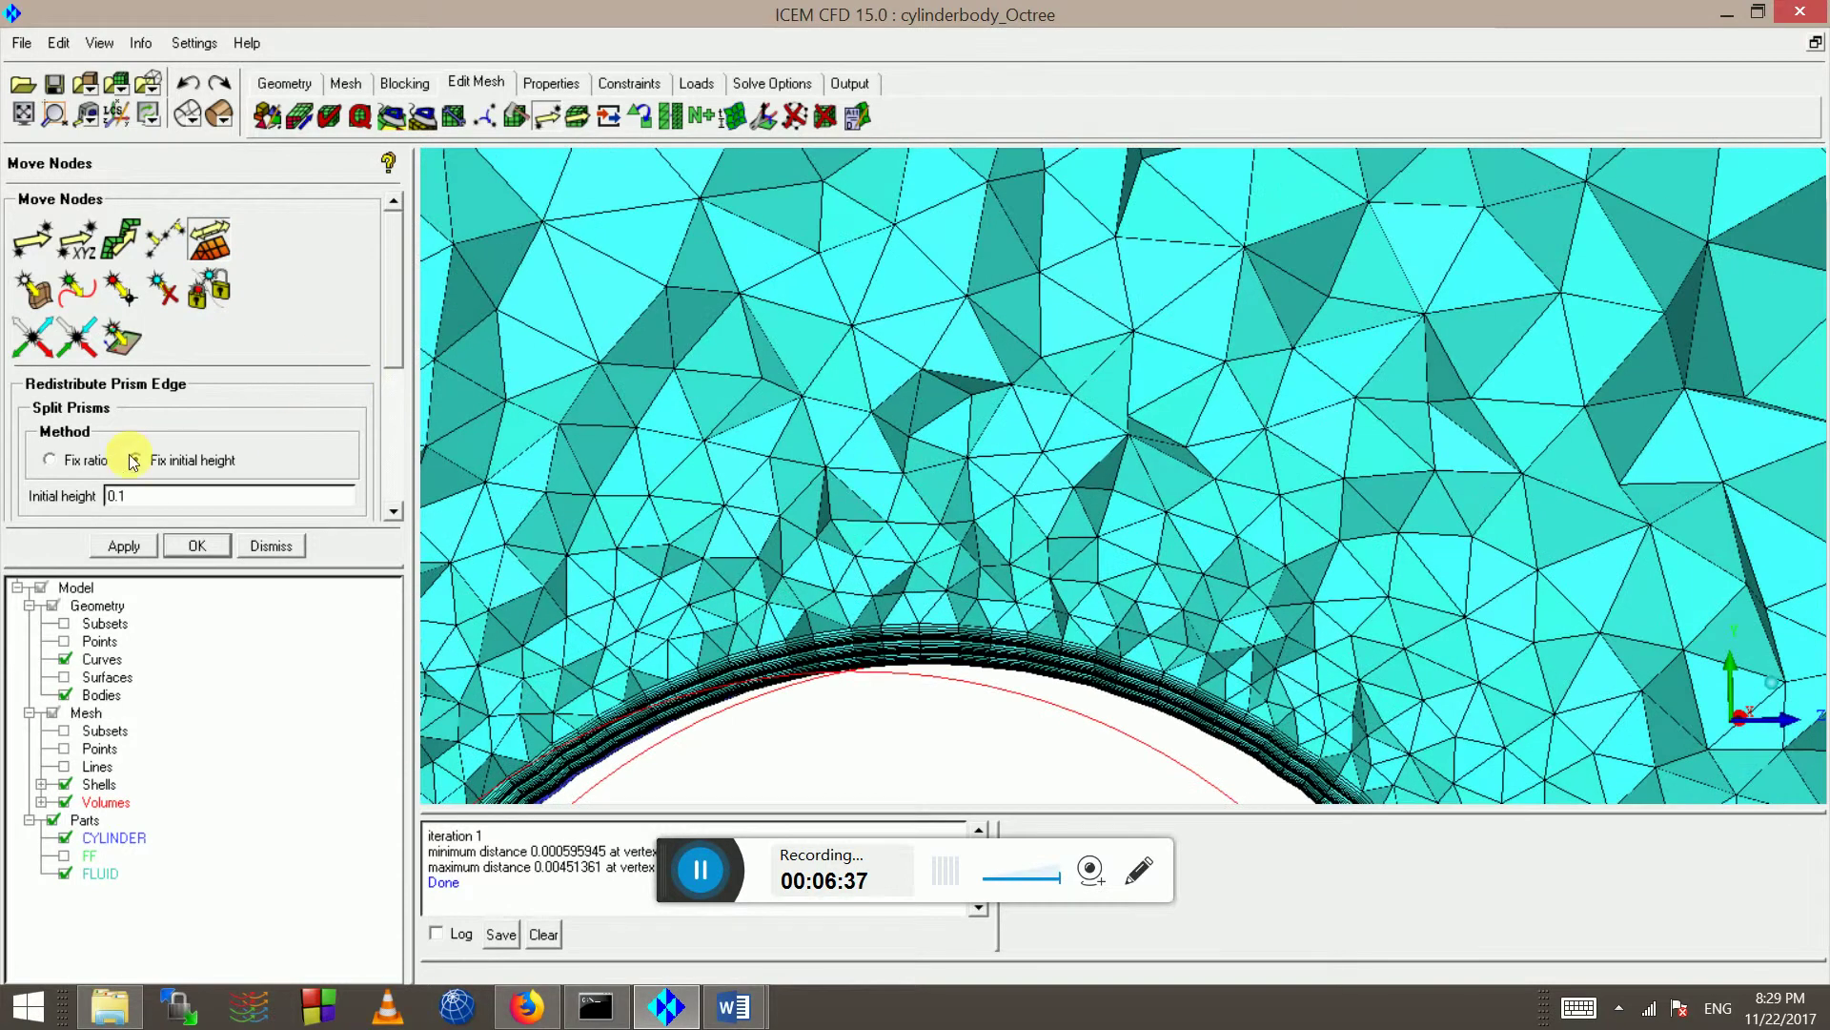
- Redistribute the prism layers with a fixed prism ratio of 1.2 and inspect them closely along the upper cylinder wall
left_click(92, 460)
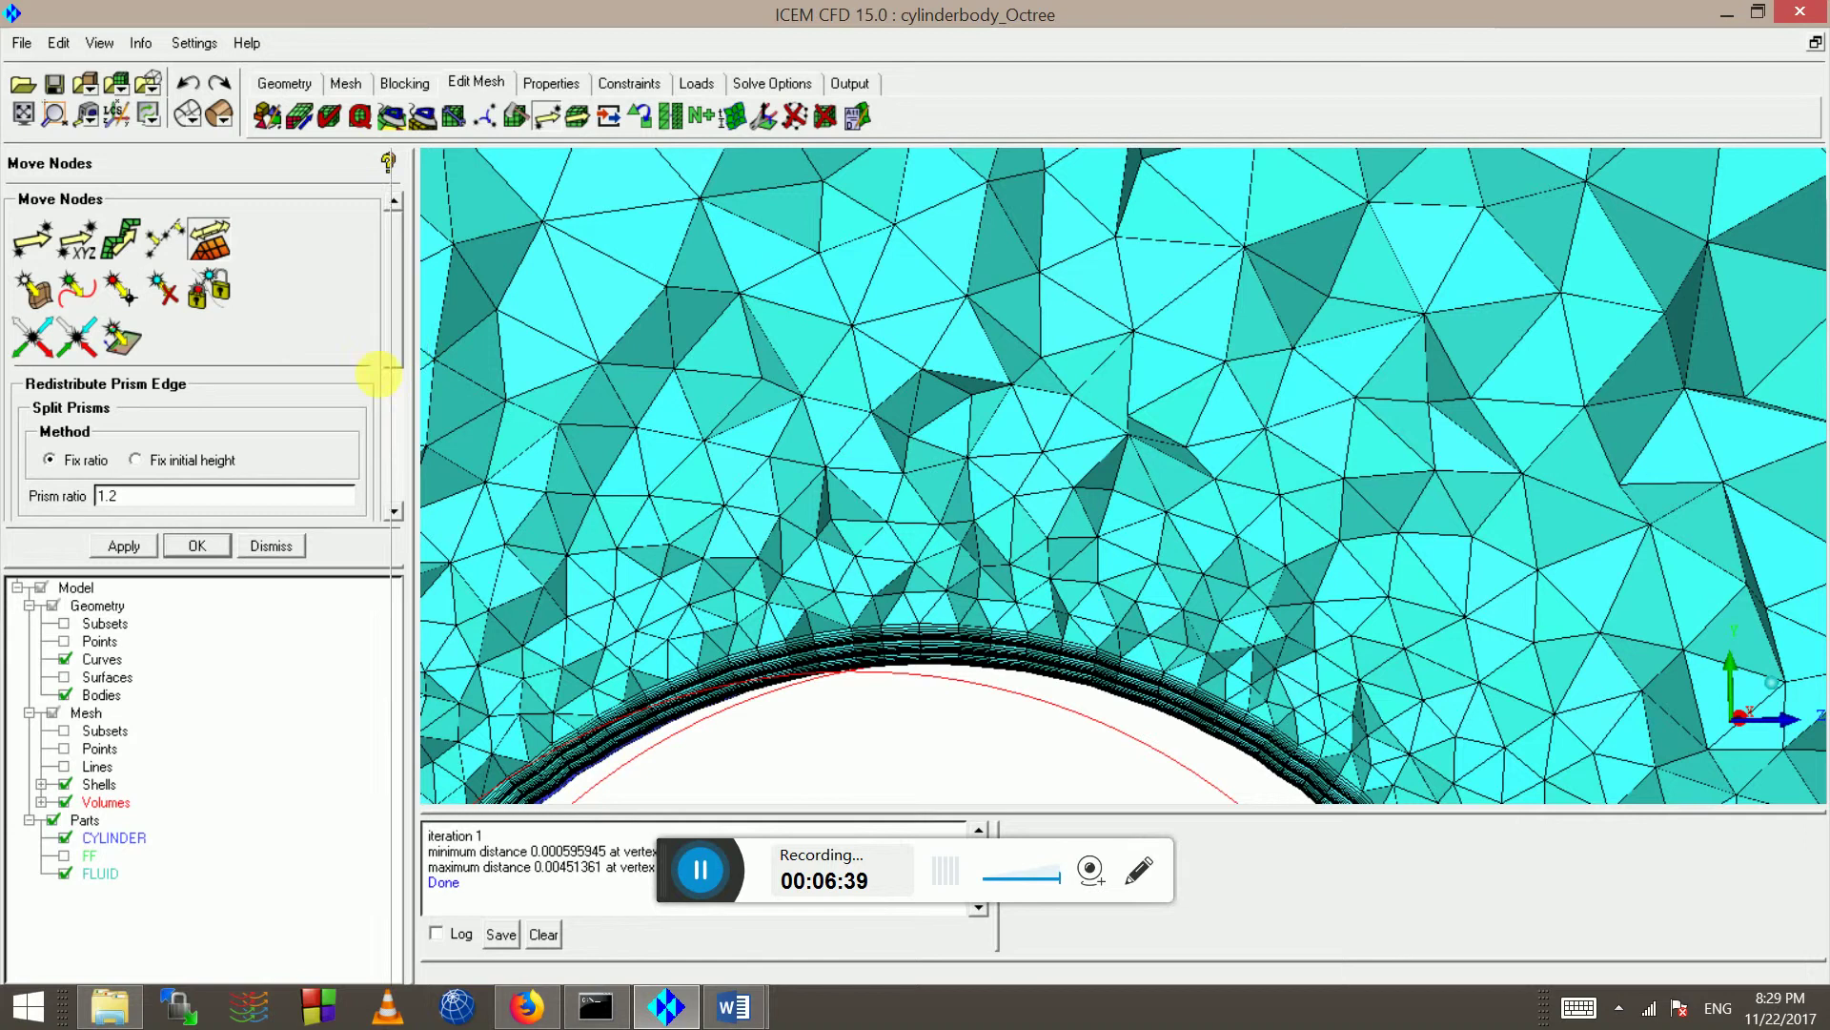
left_click_drag(379, 374, 365, 391)
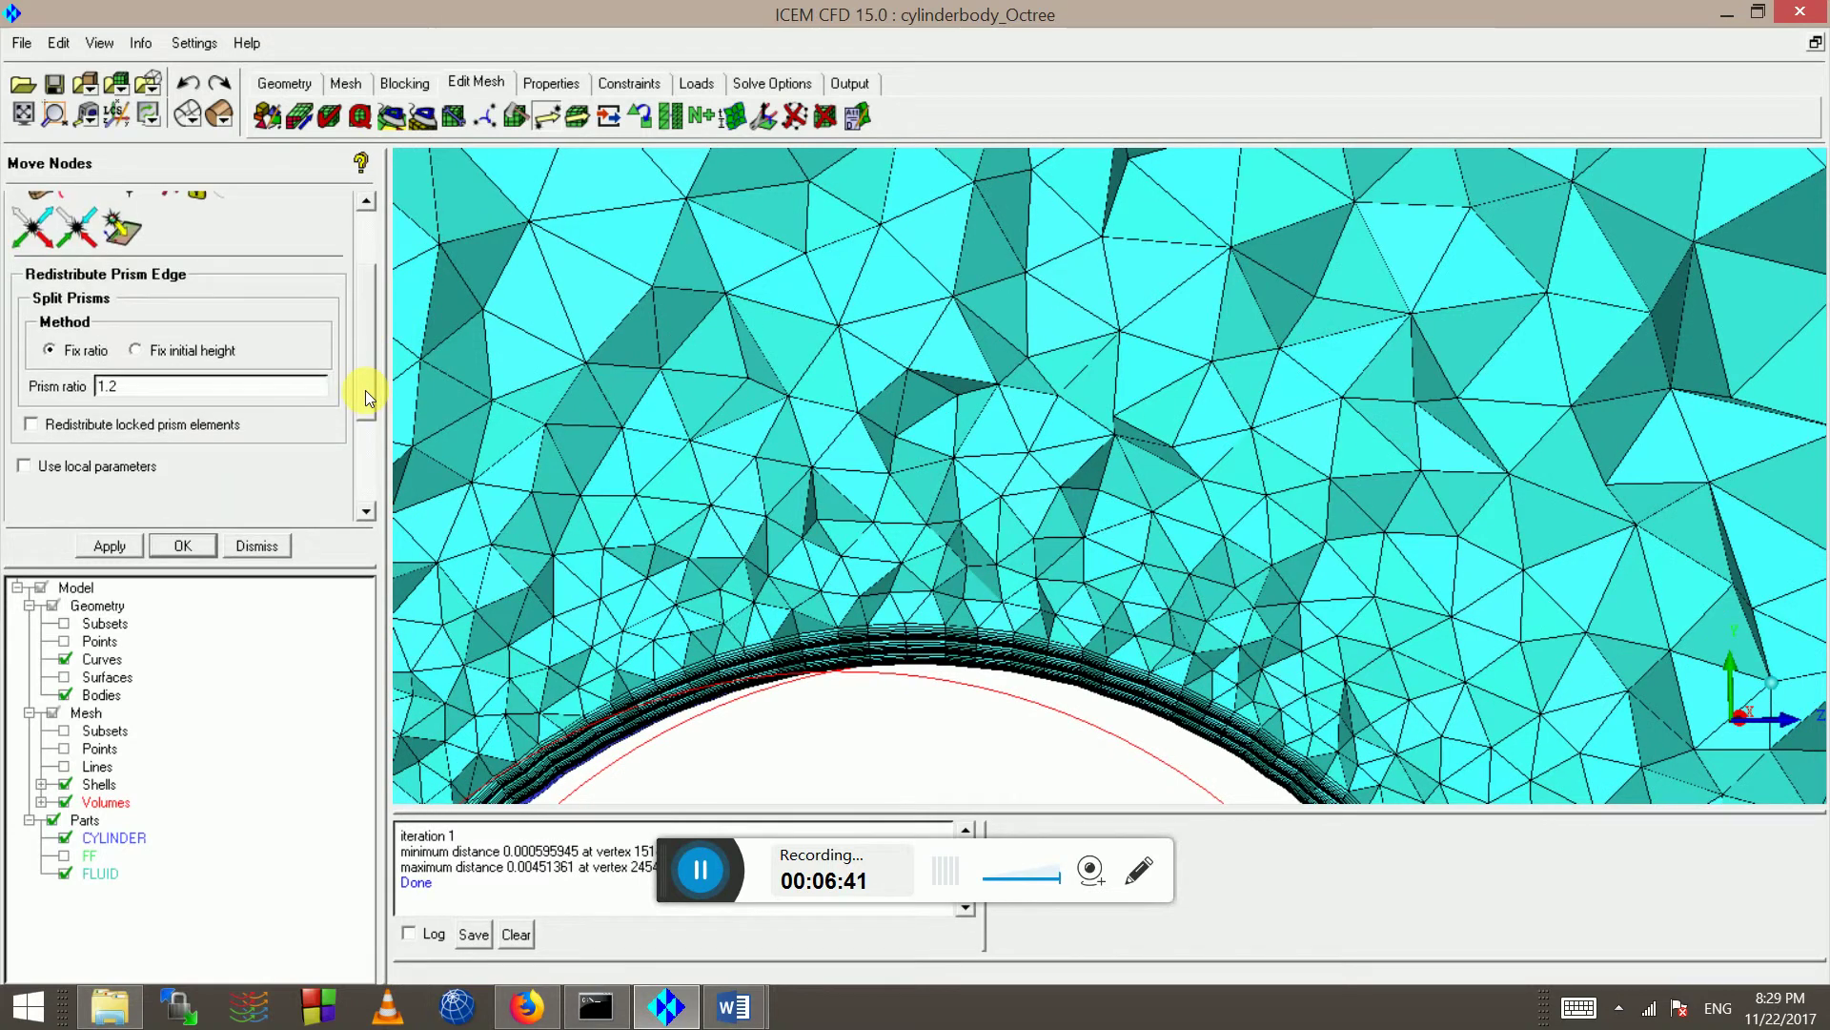
left_click(106, 547)
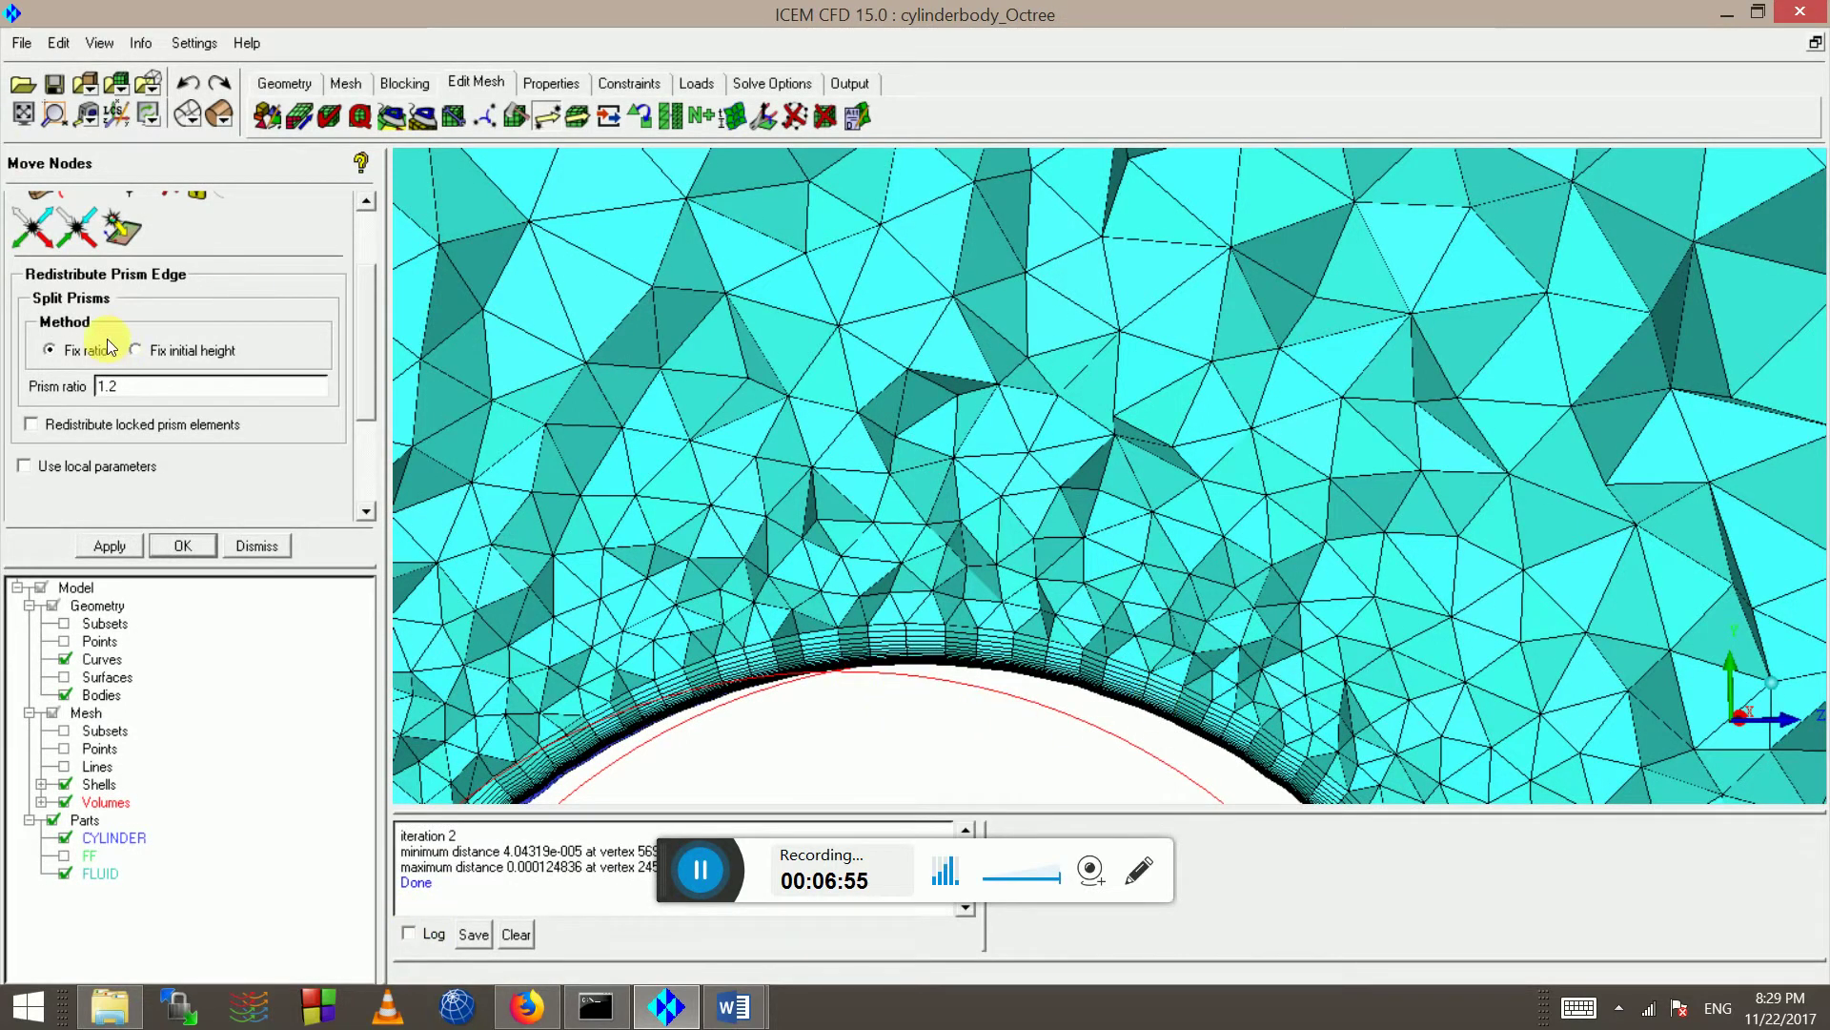
left_click(124, 387)
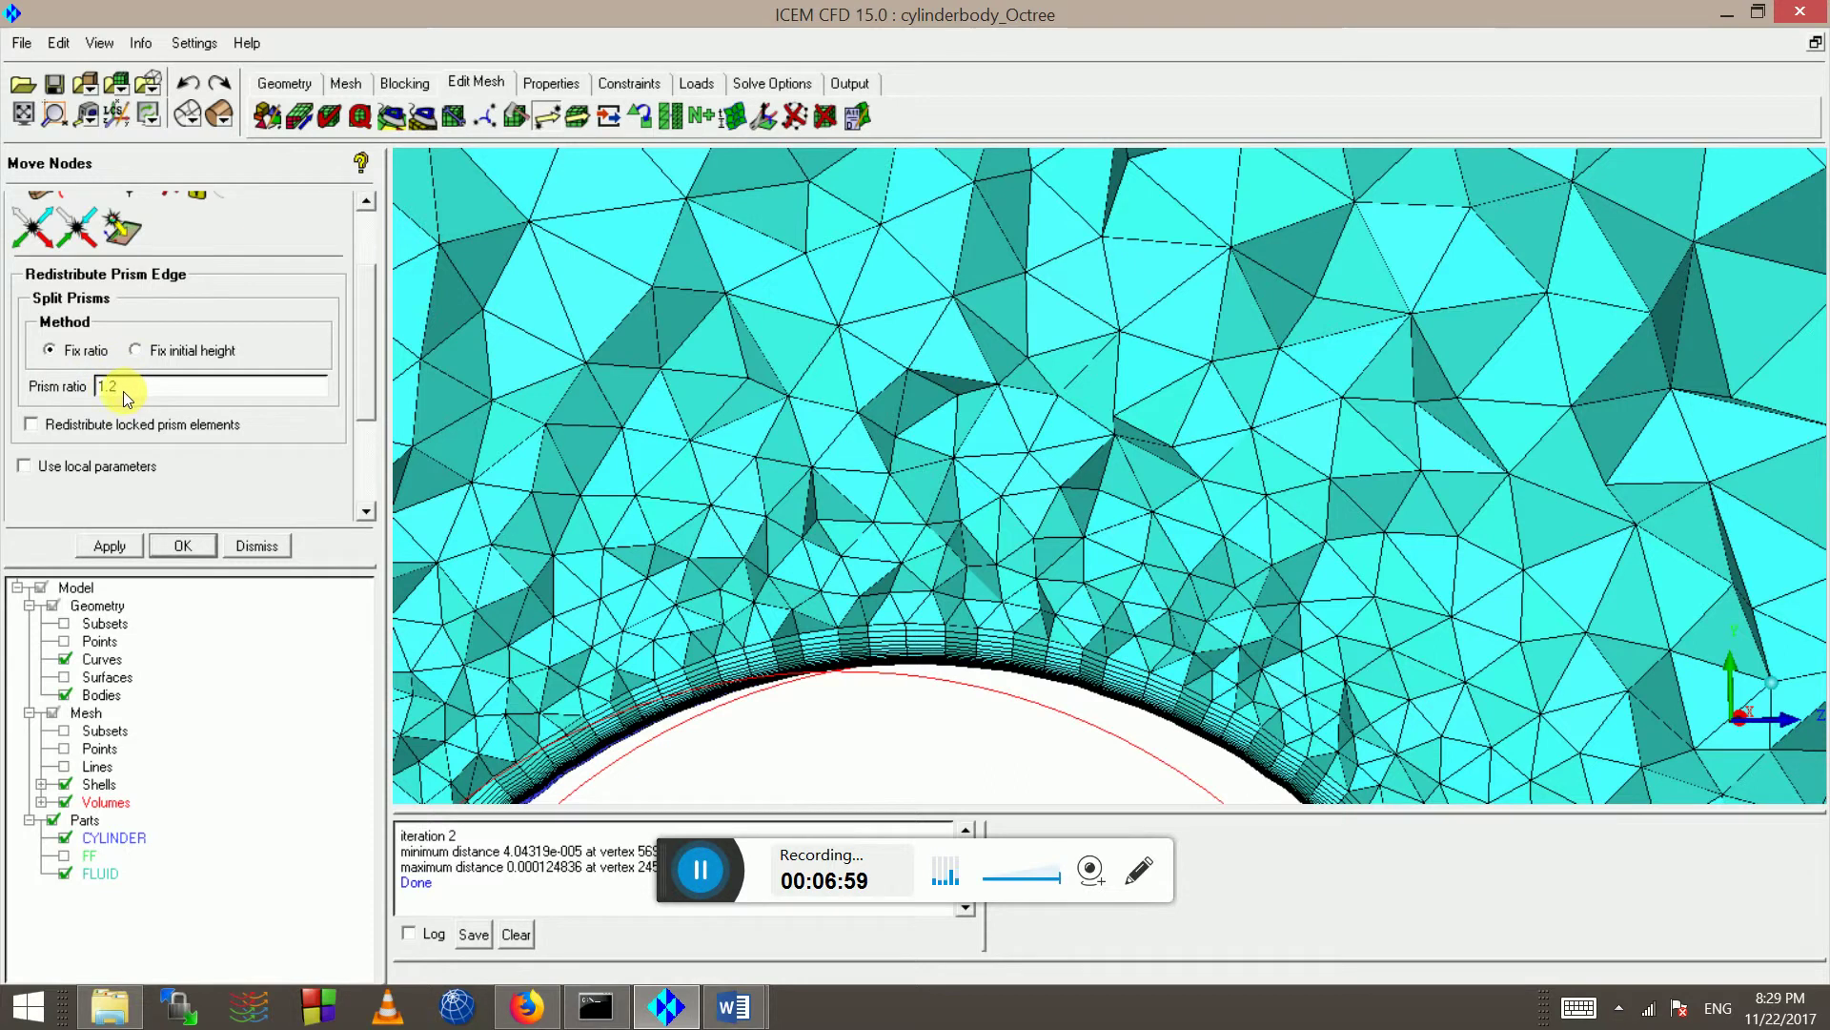
middle_click_drag(952, 641, 820, 380)
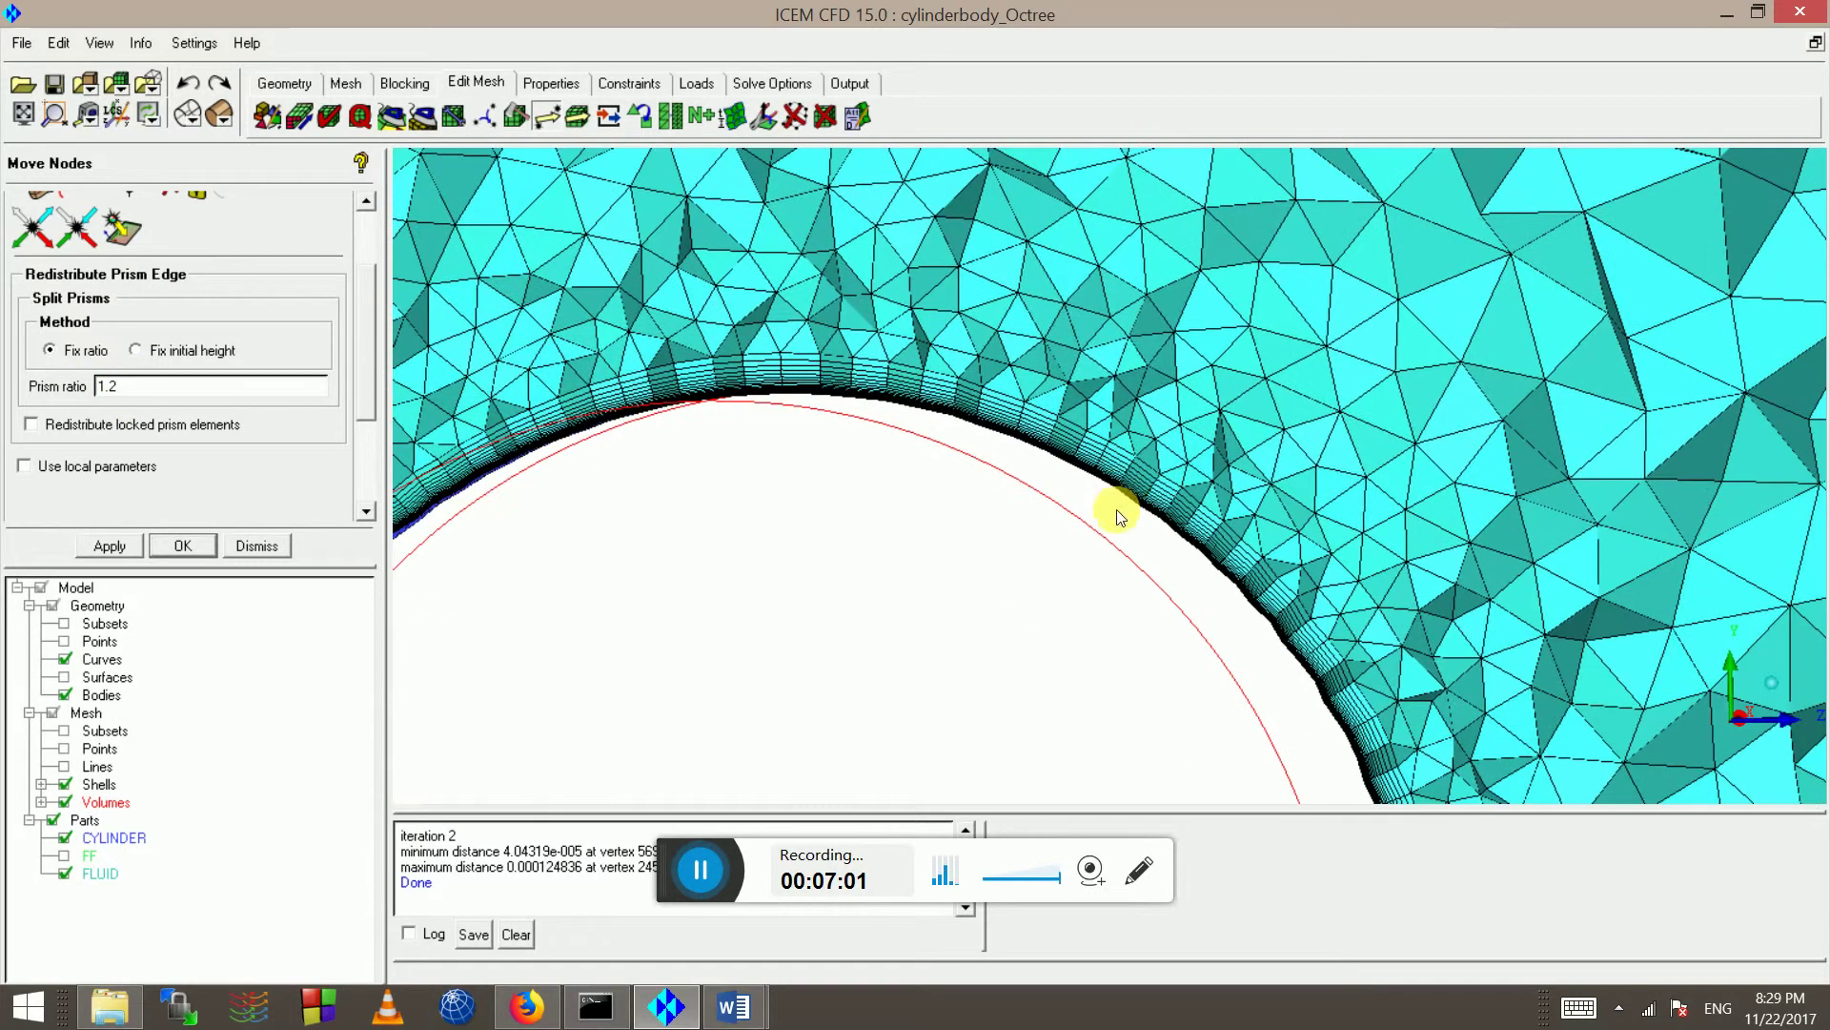
left_click(53, 114)
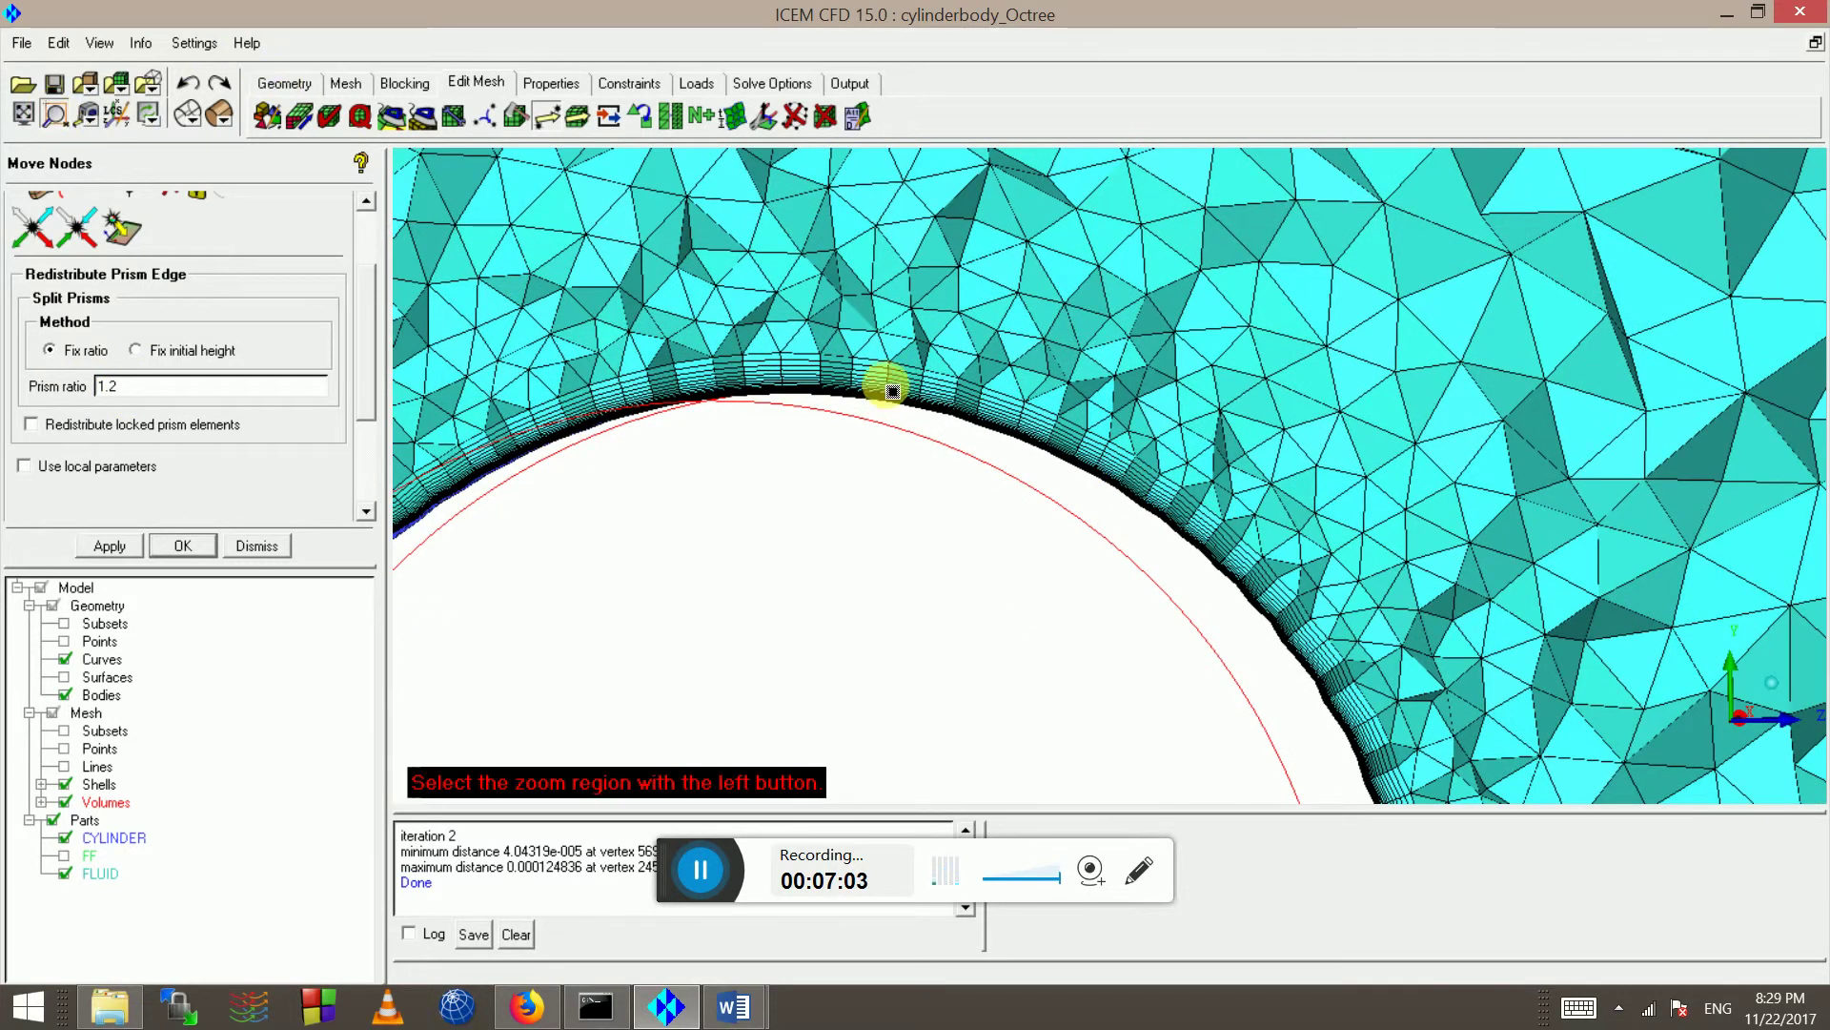
left_click_drag(871, 381, 940, 476)
middle_click_drag(938, 474, 928, 559)
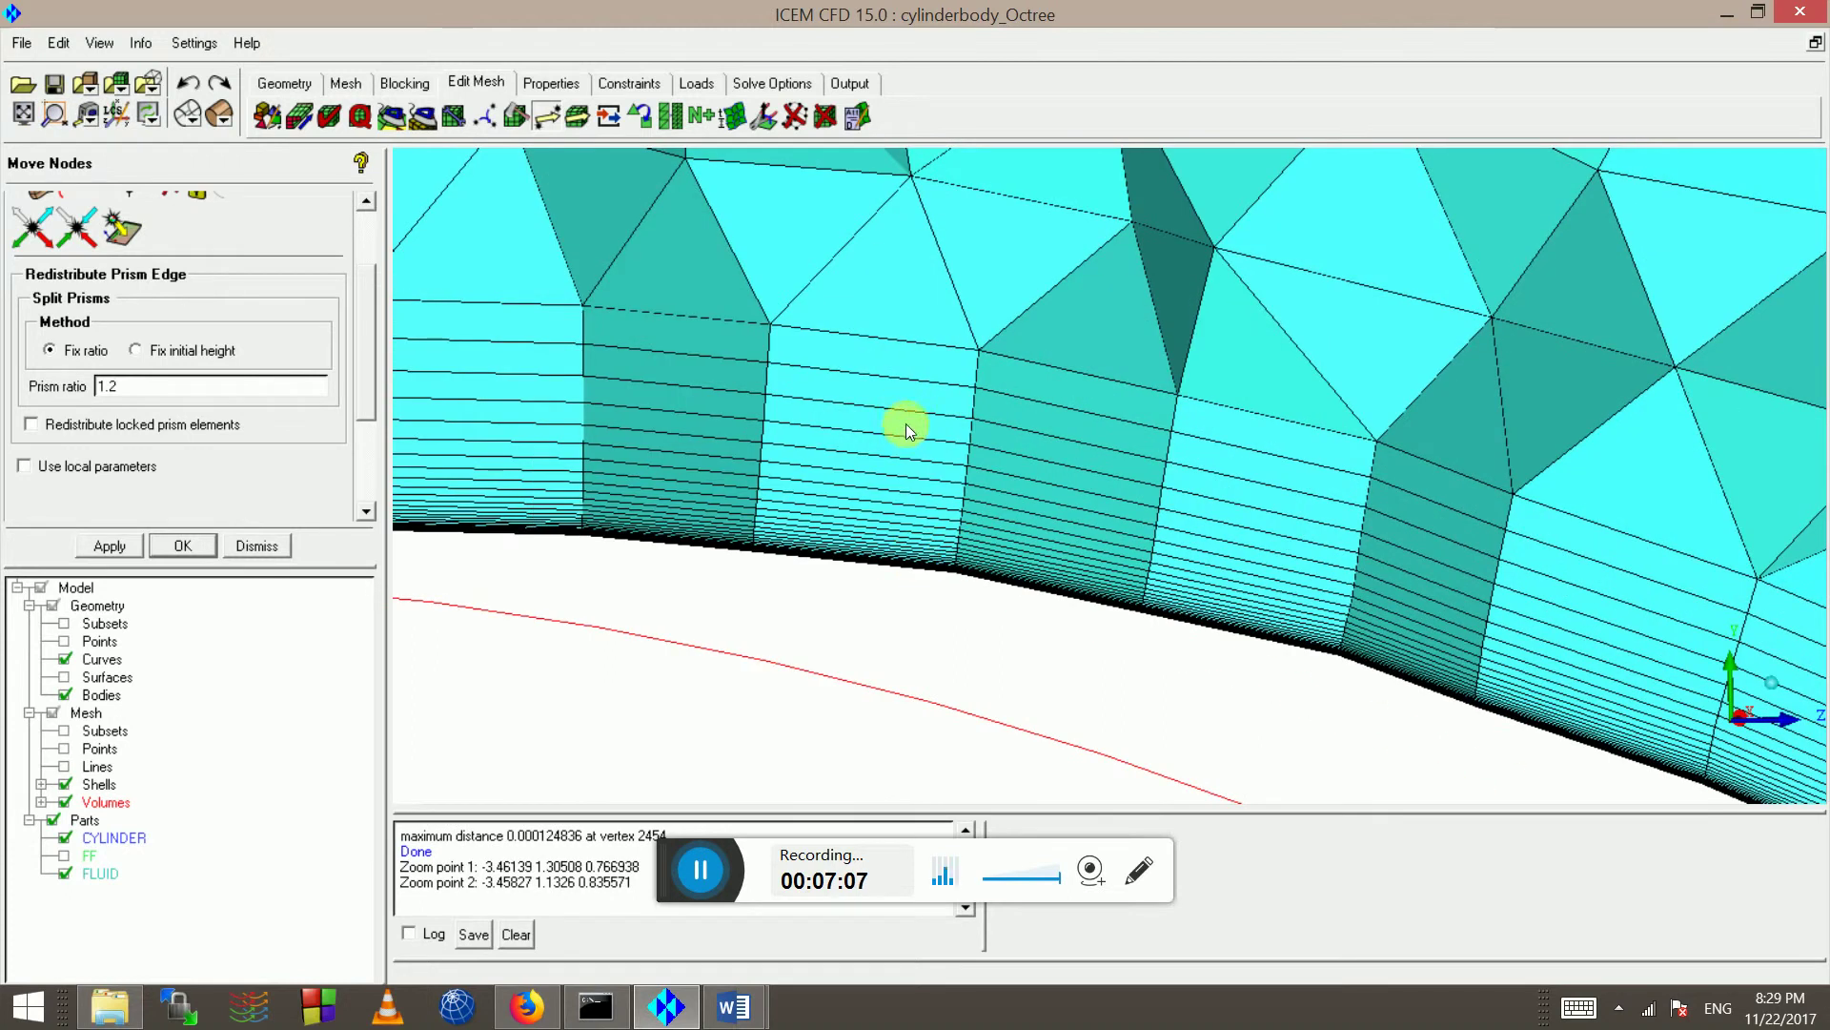
- Run the prism edge redistribution with a fixed initial height of 0.25
left_click(174, 353)
type(".25")
left_click(111, 550)
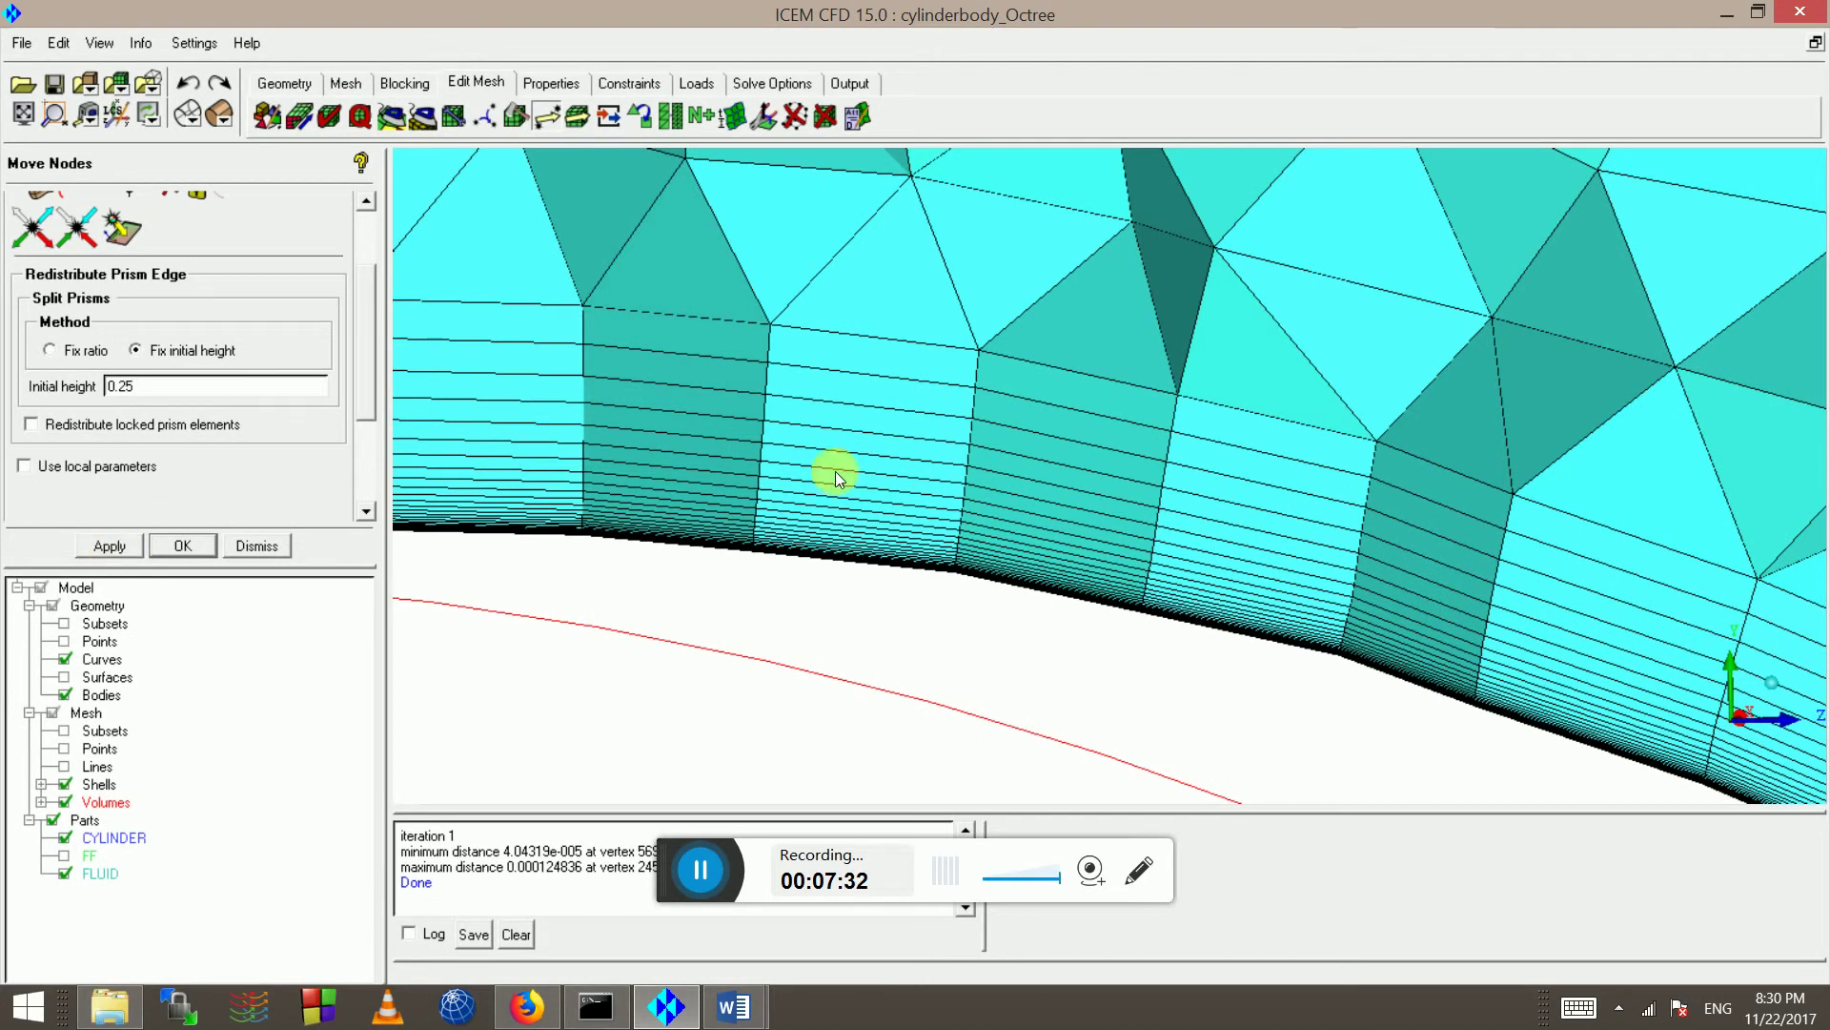
- Examine the cut-plane mesh from the prism layers outward to the full domain, including an oblique view
scroll(888, 582, "down", 5)
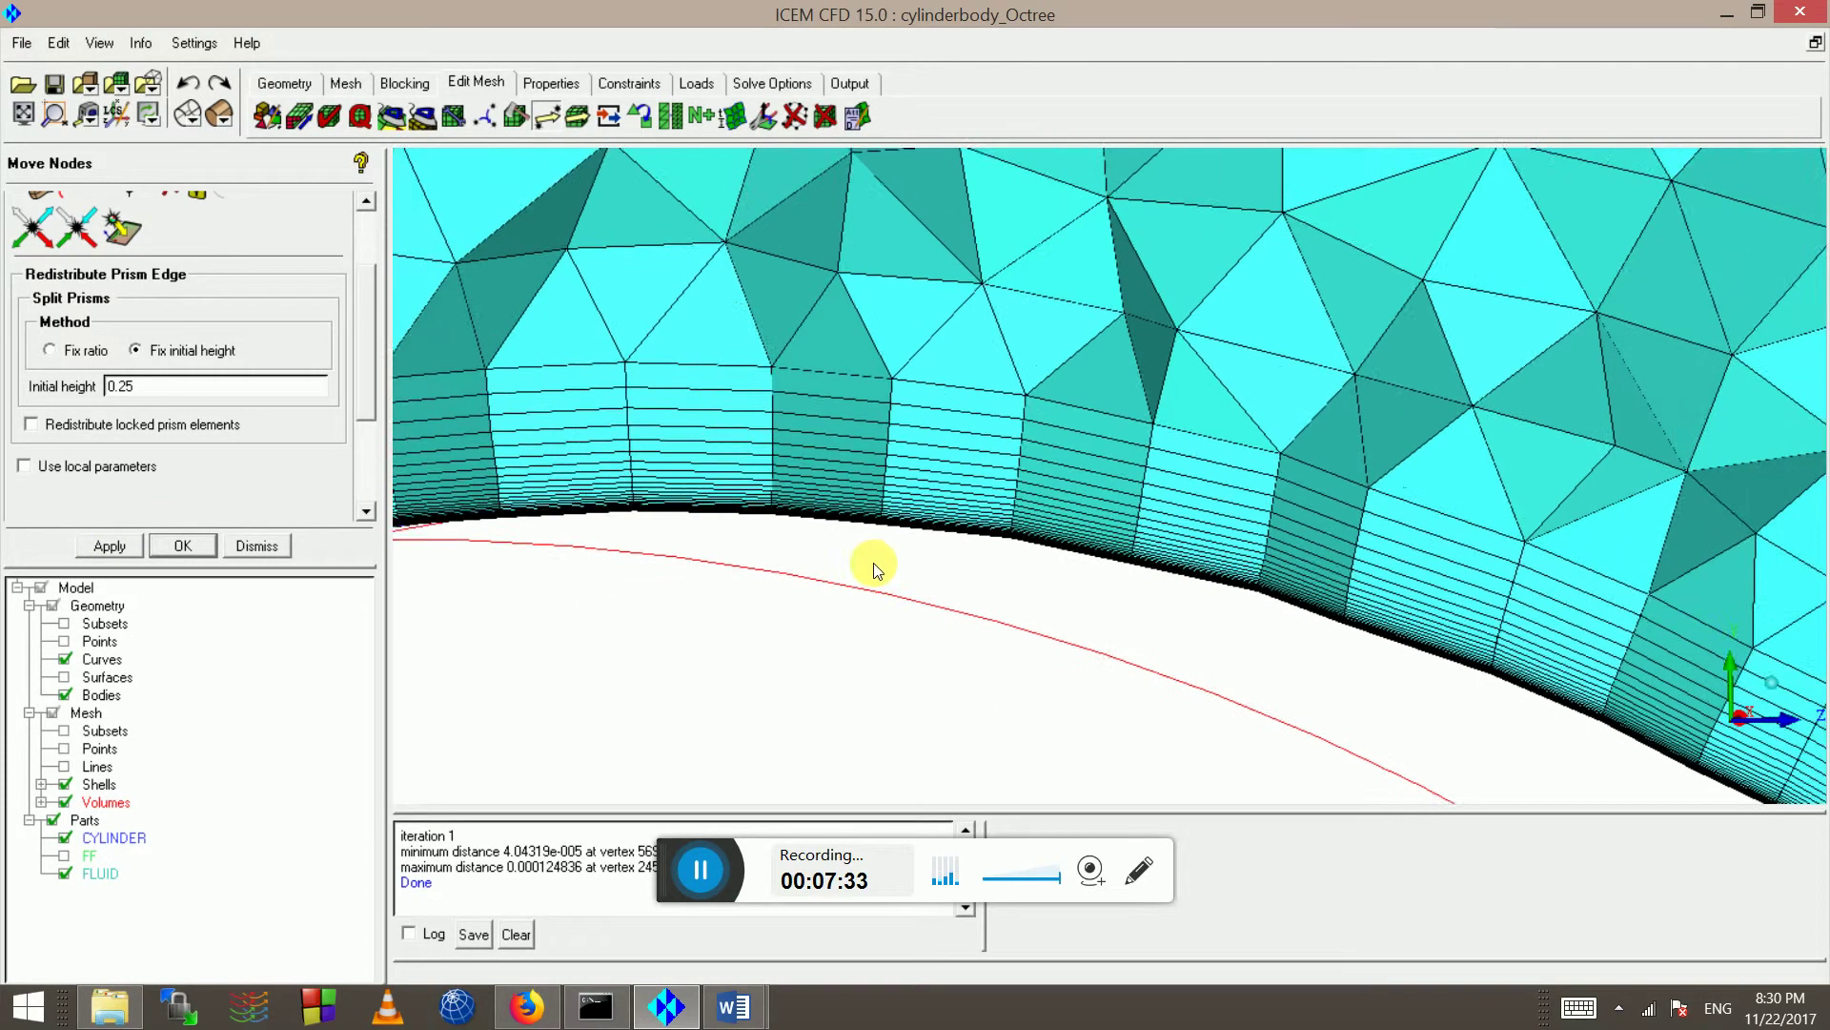
scroll(877, 569, "down", 6)
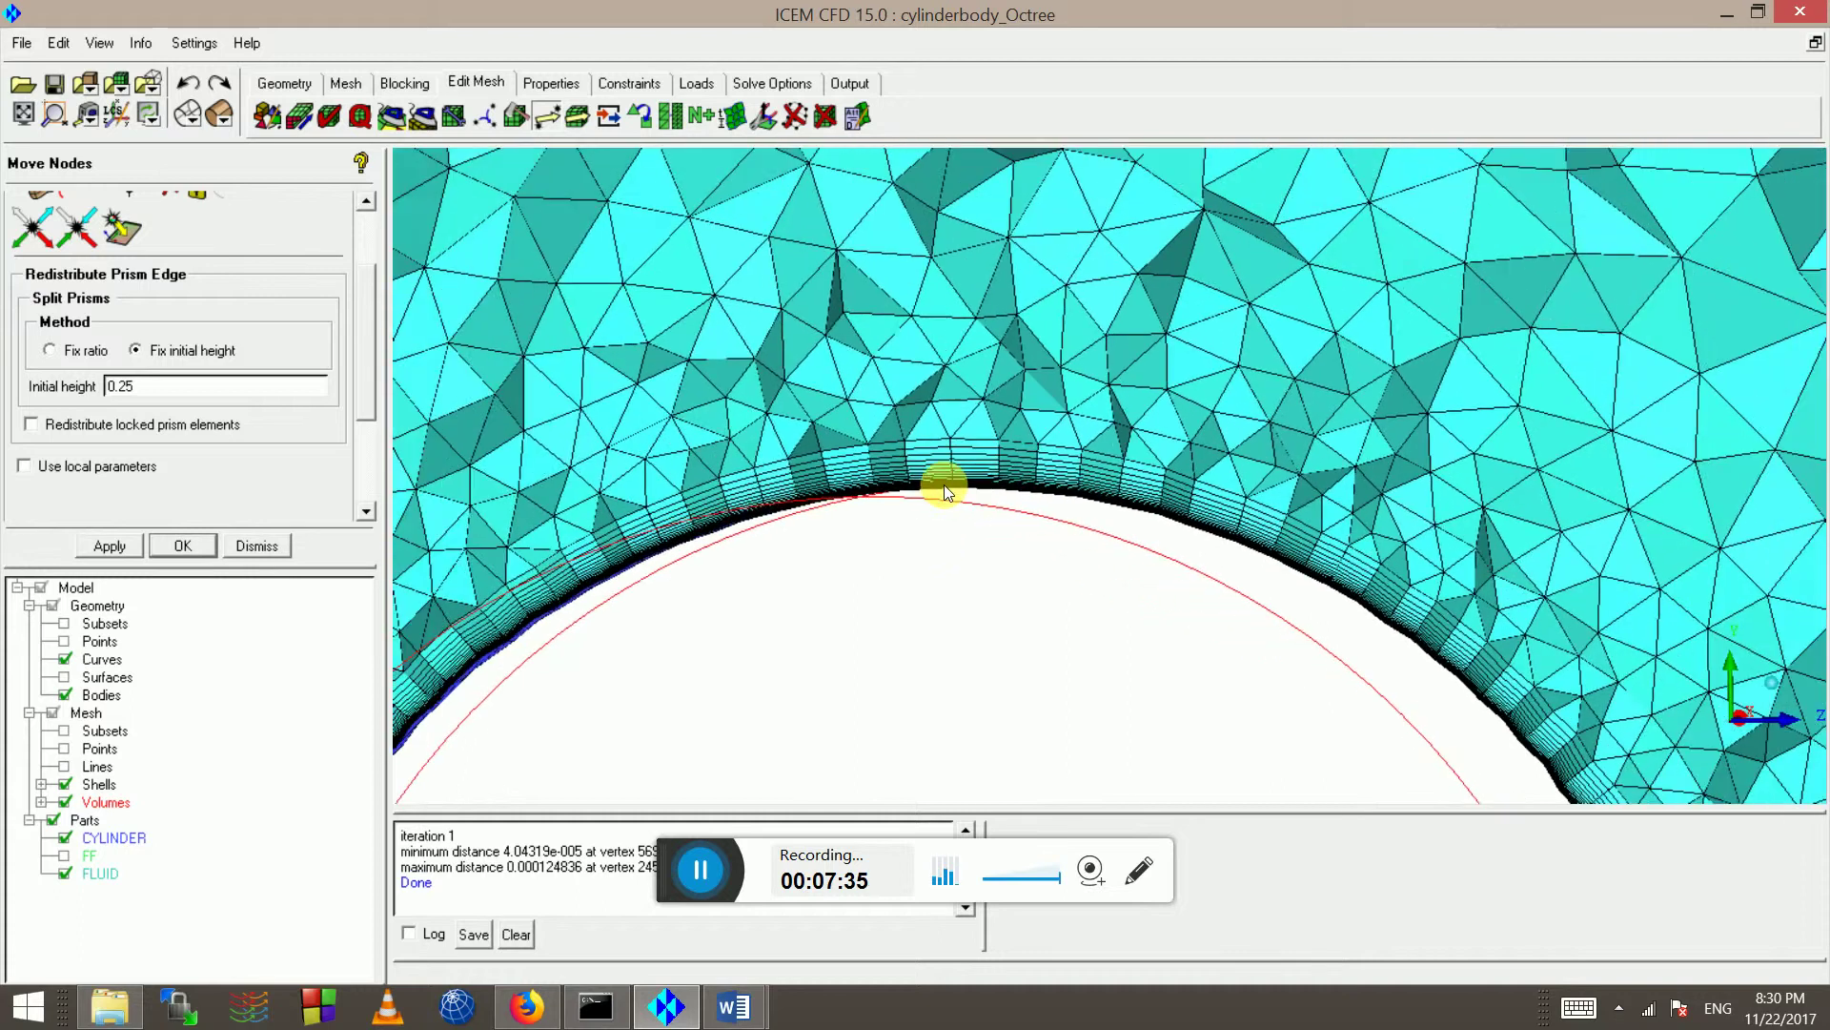
scroll(943, 484, "down", 6)
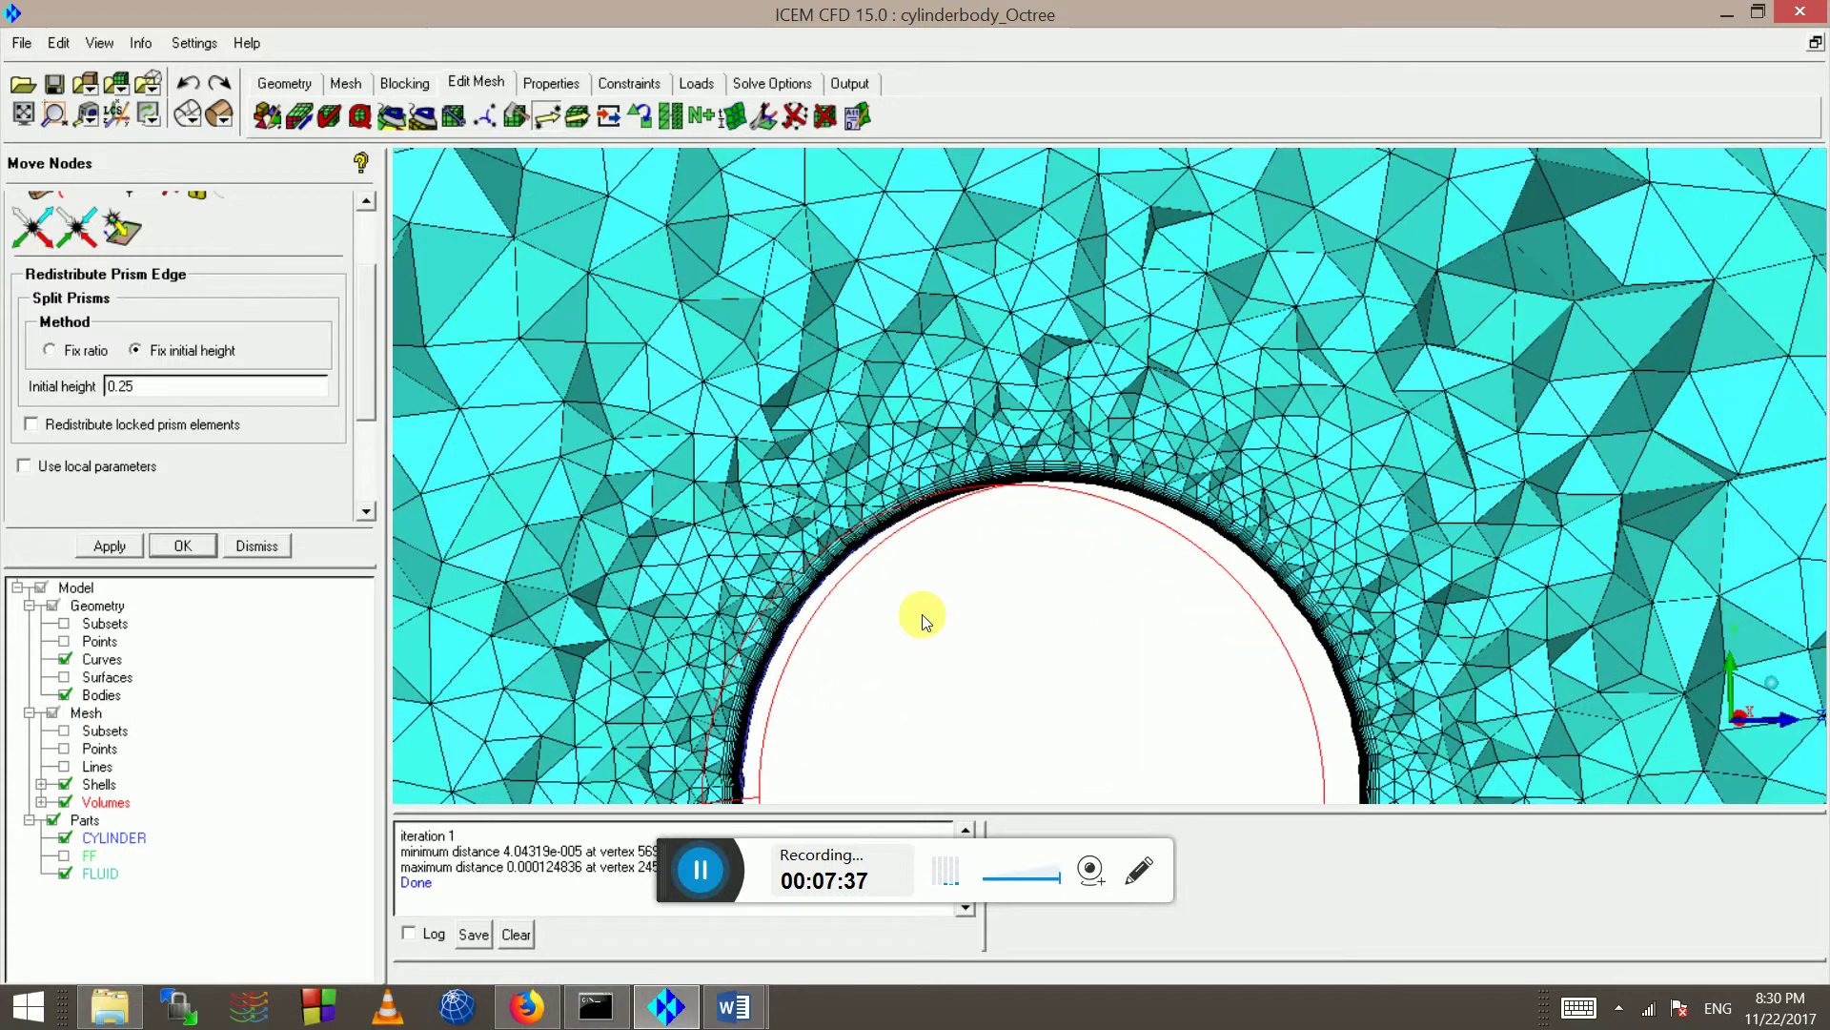
middle_click_drag(923, 614, 925, 237)
middle_click_drag(908, 580, 915, 395)
scroll(979, 454, "down", 2)
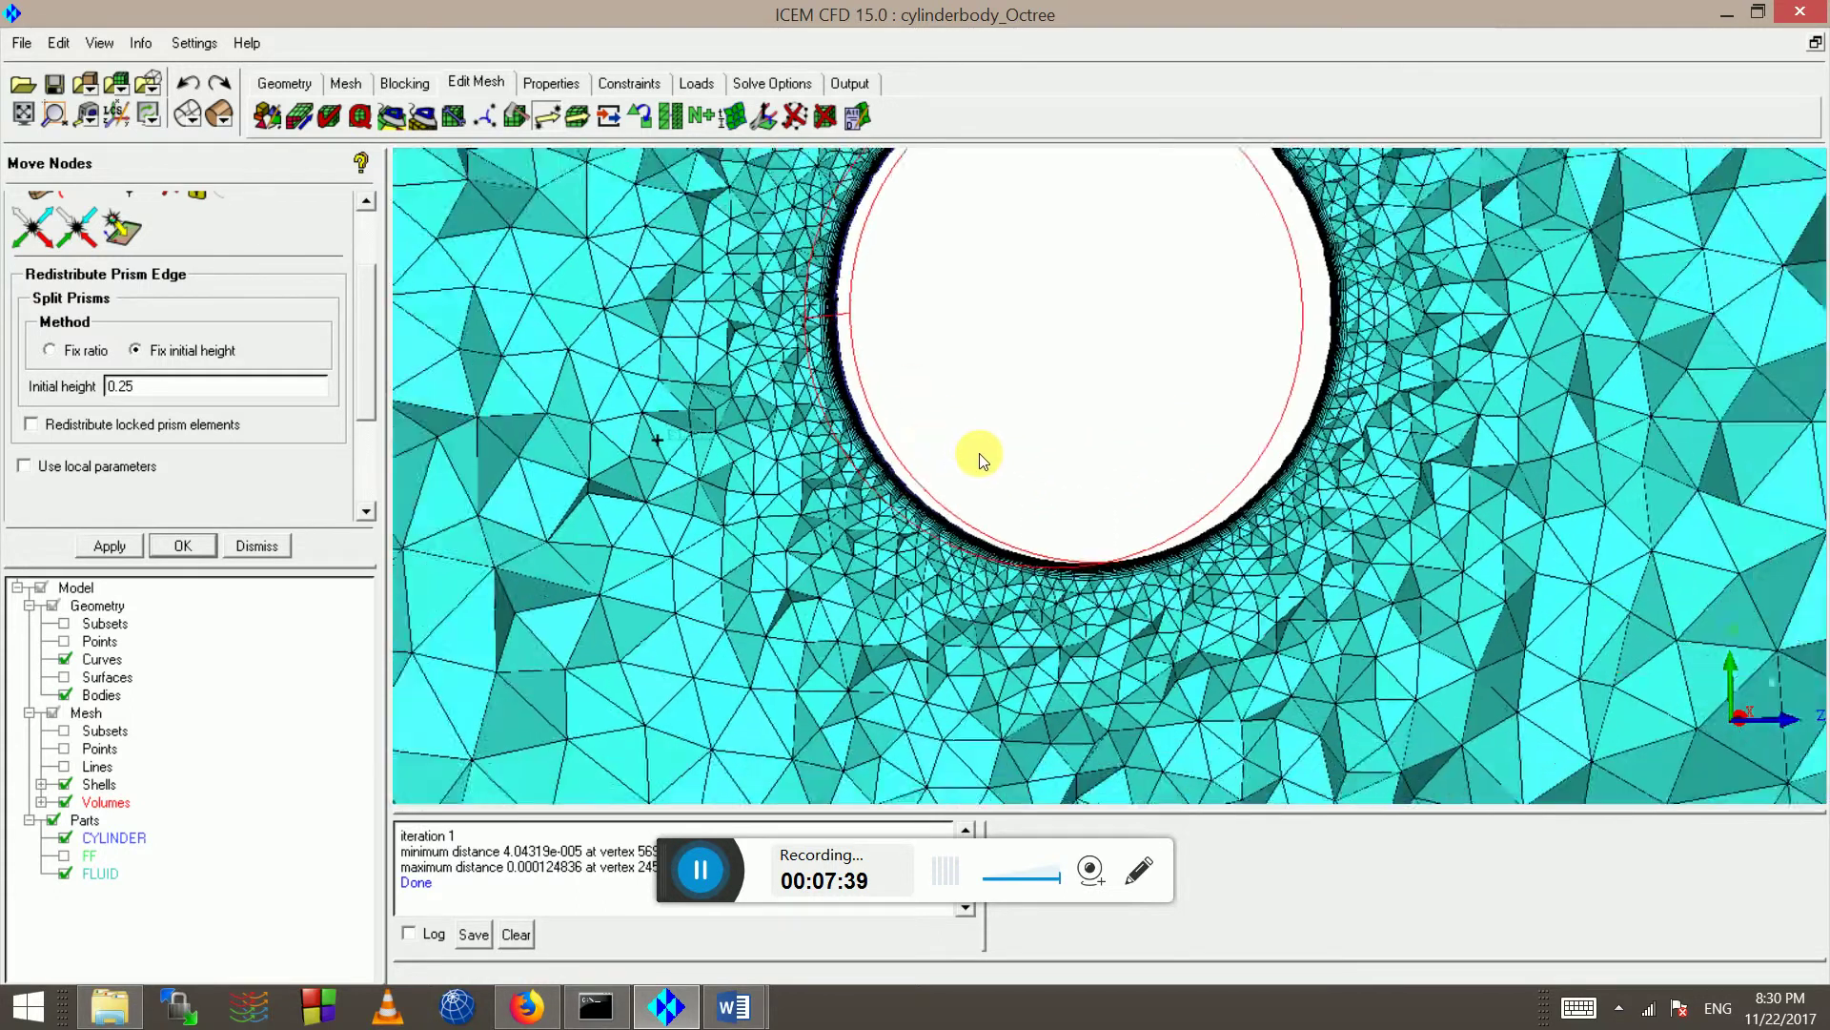
scroll(983, 461, "down", 6)
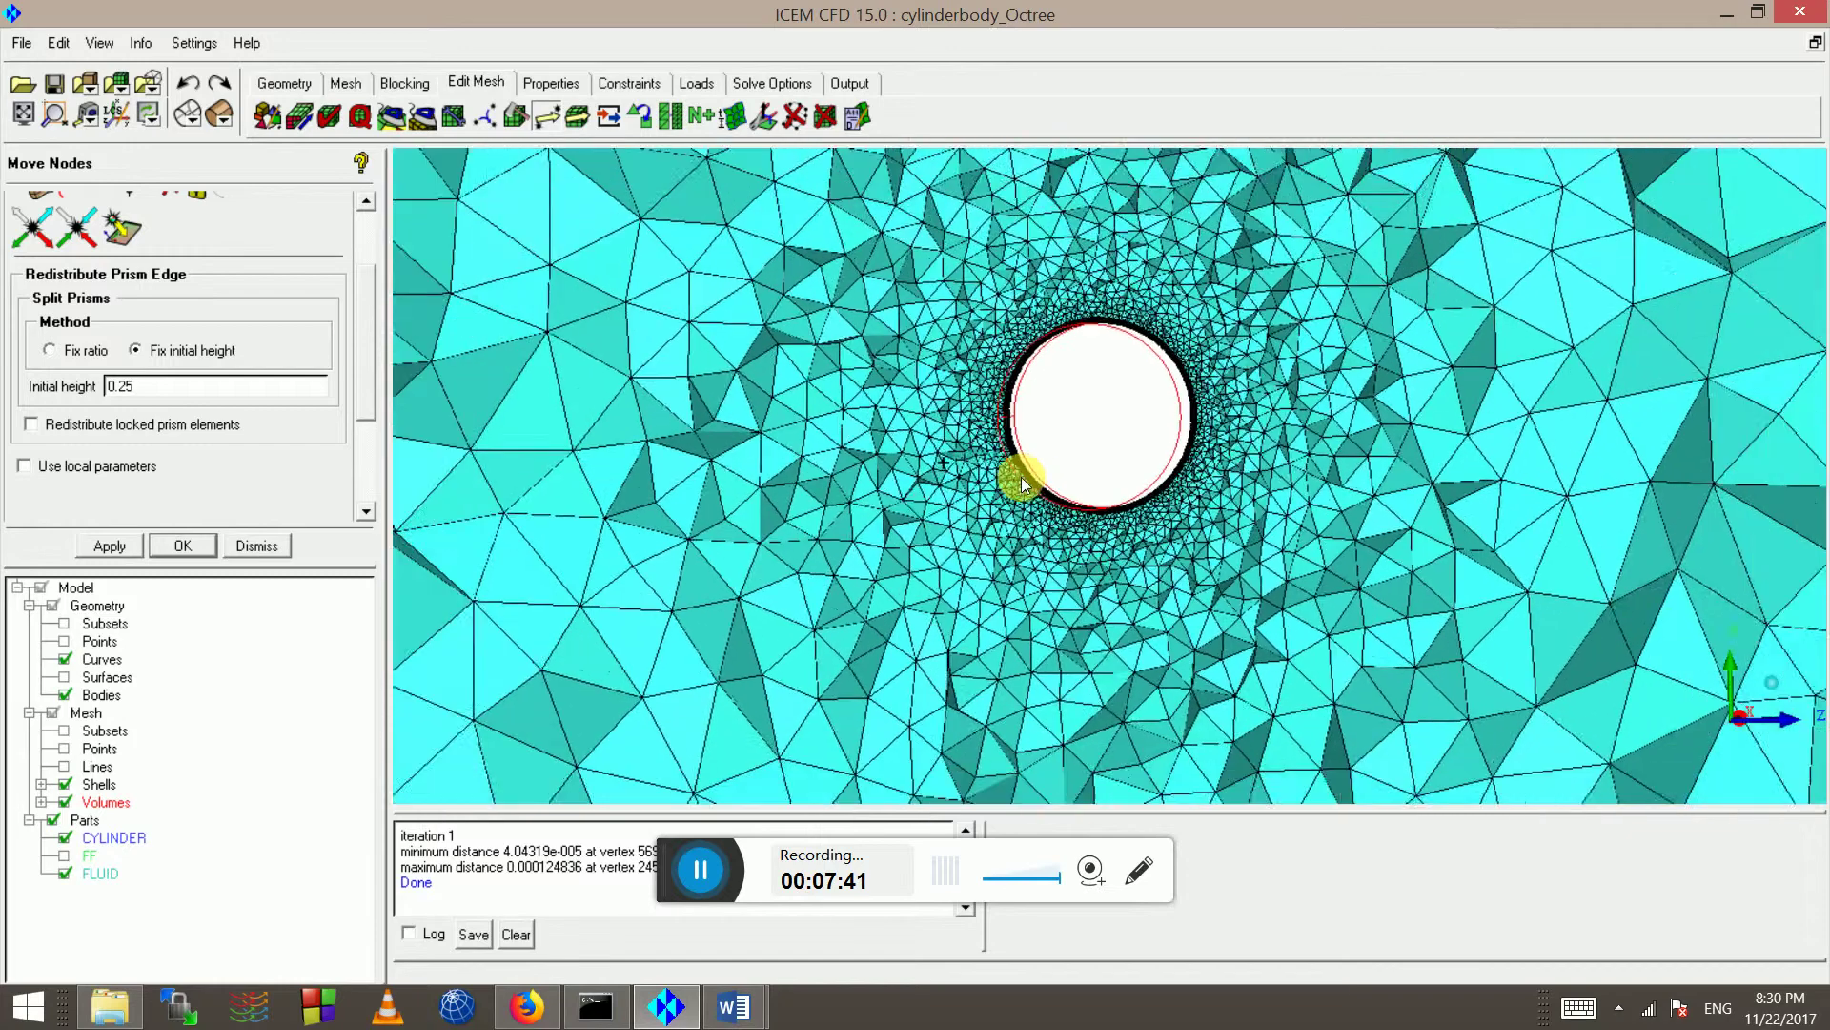
scroll(1021, 477, "down", 6)
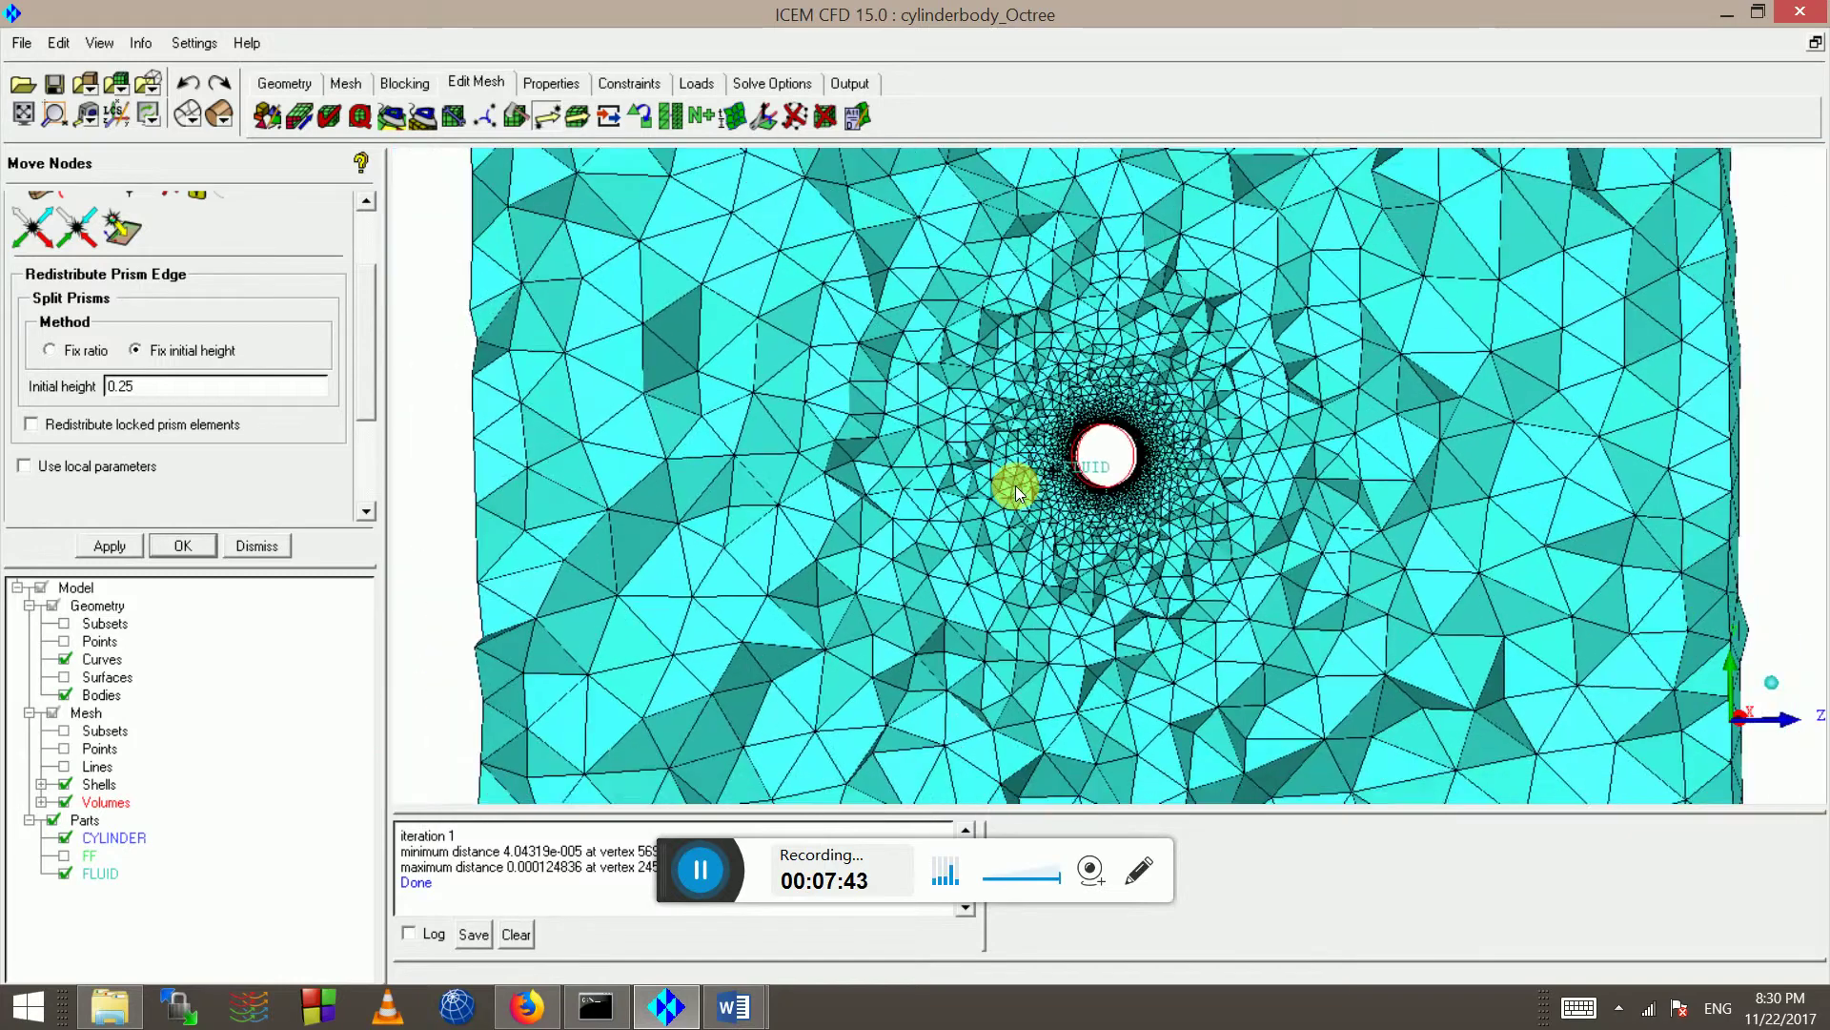
left_click_drag(1015, 491, 591, 232)
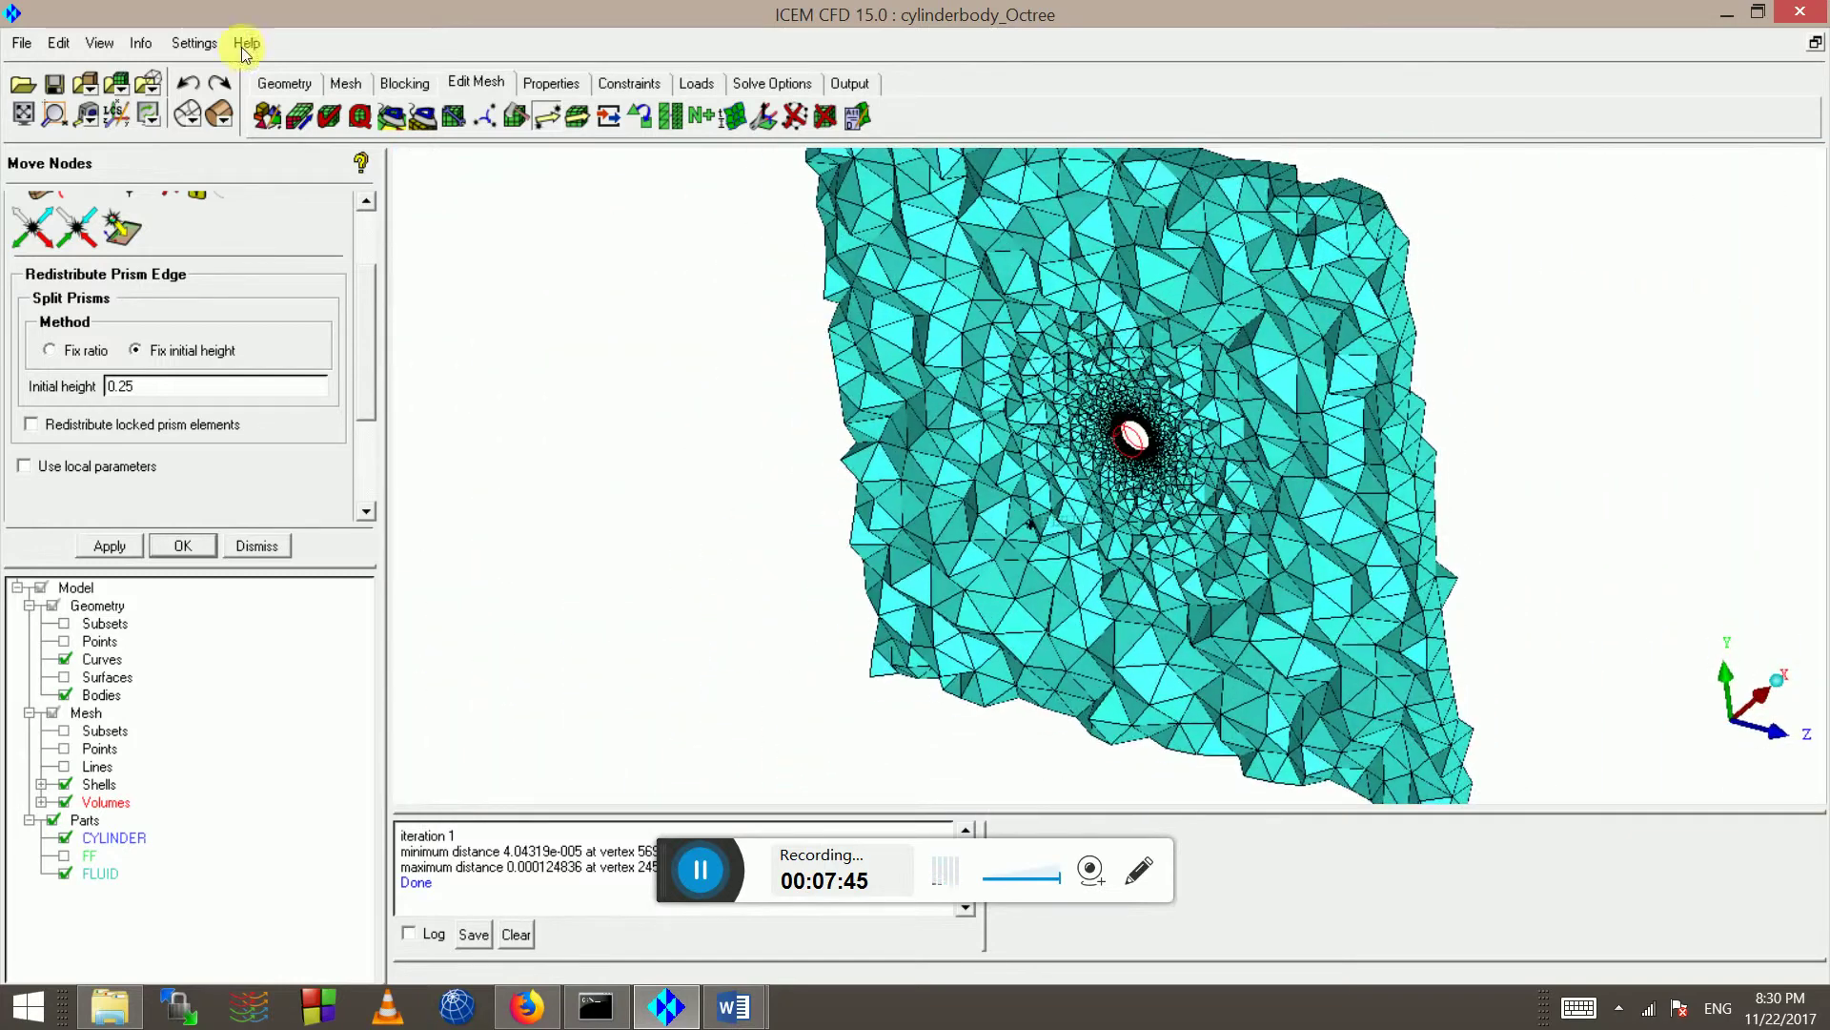
left_click_drag(967, 413, 1012, 420)
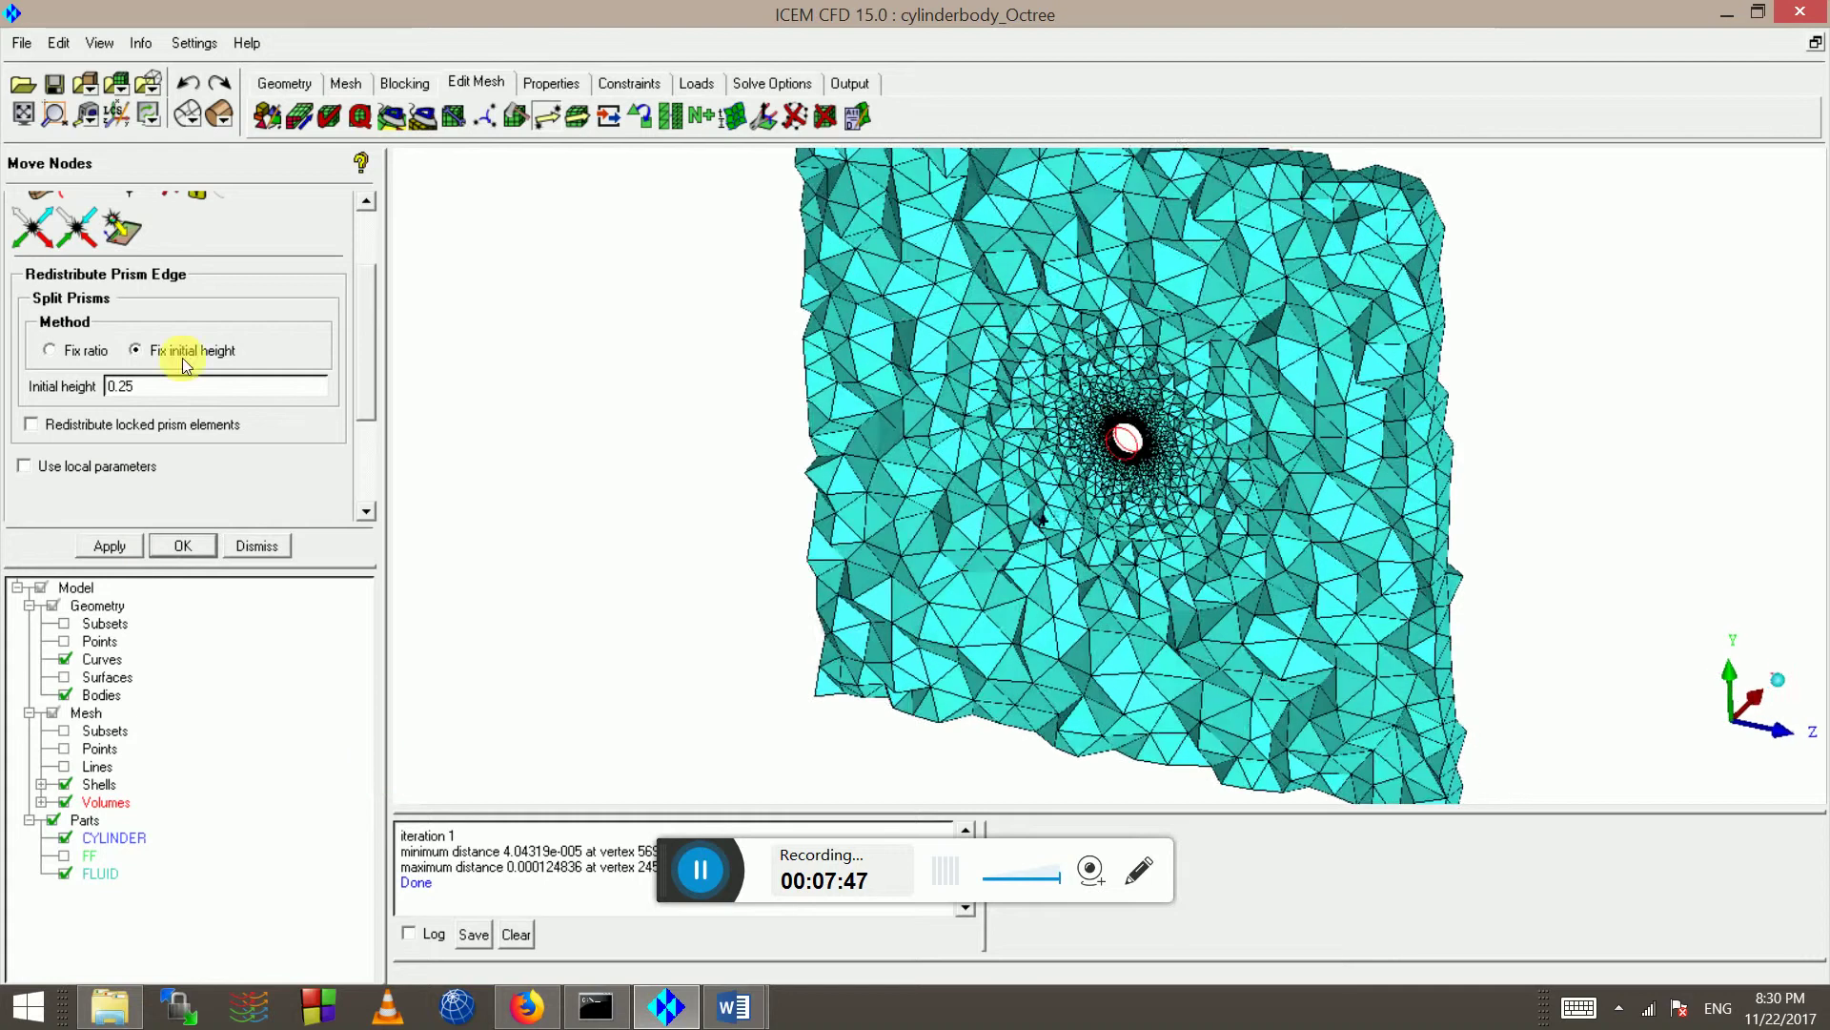
- Turn off the mesh cut plane and hide the volume mesh
left_click(72, 705)
right_click(71, 710)
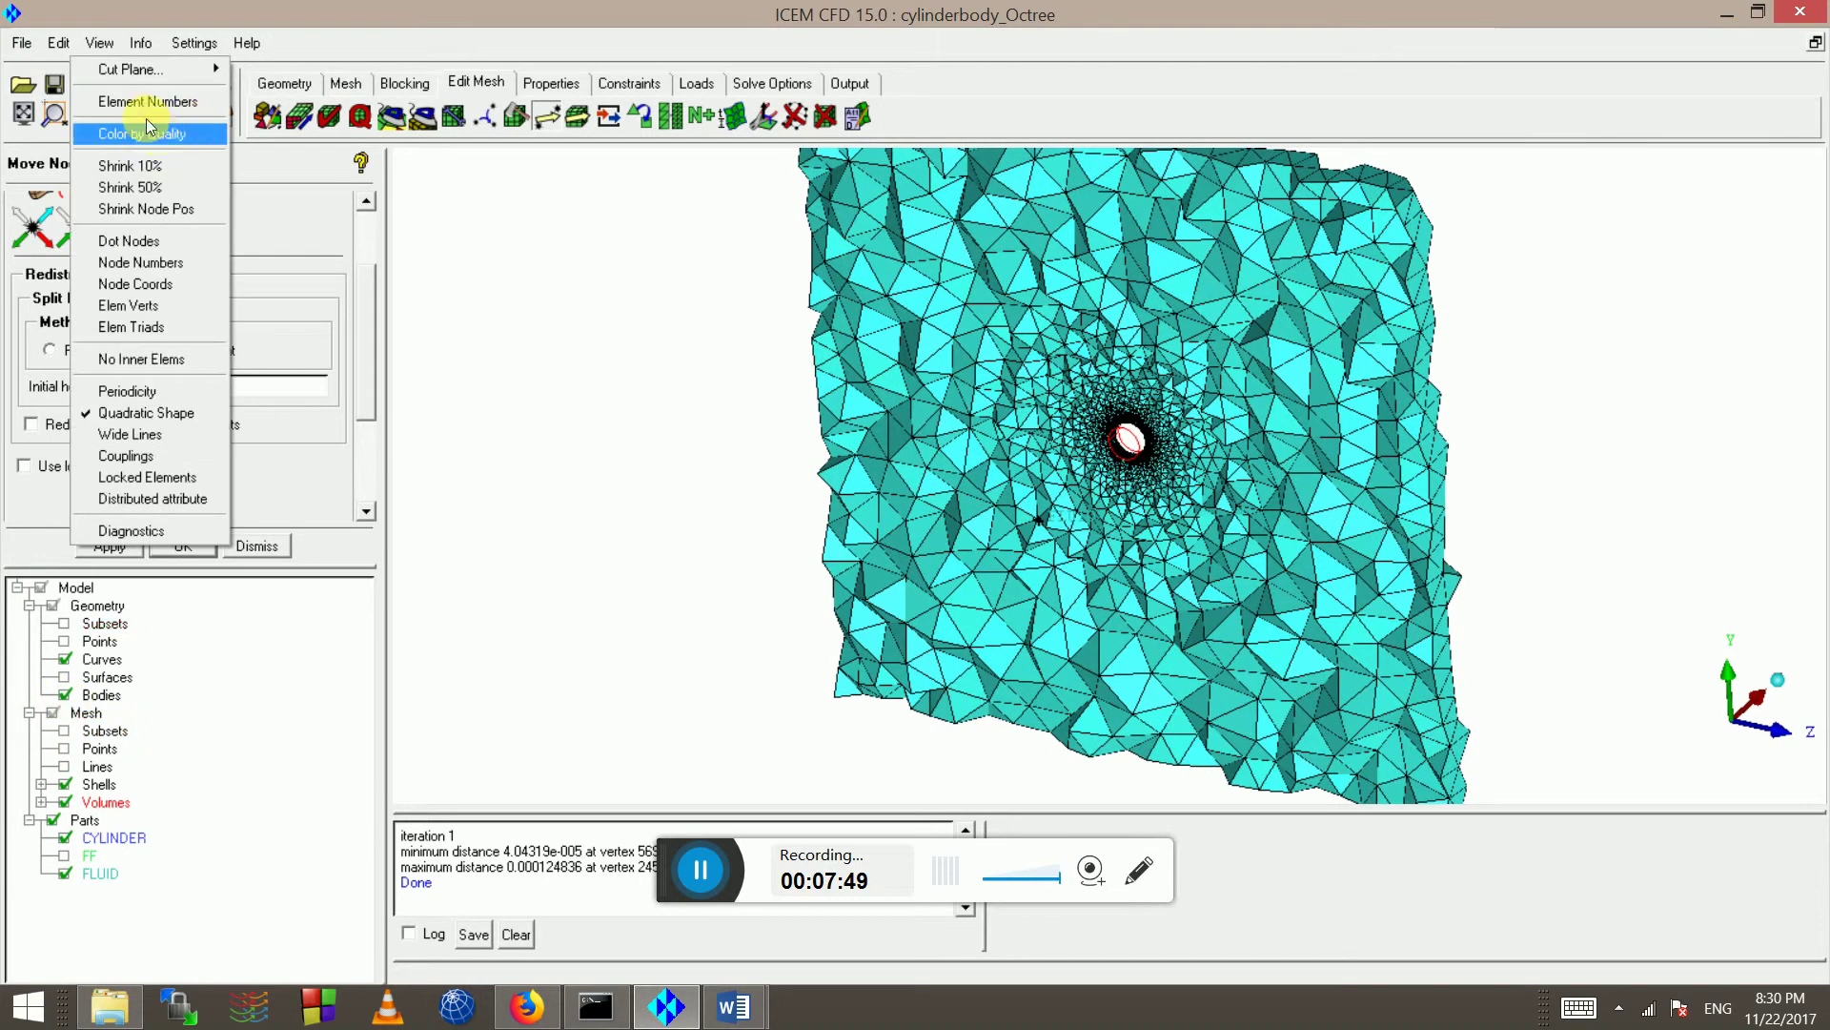
mouse_move(152, 69)
left_click(292, 99)
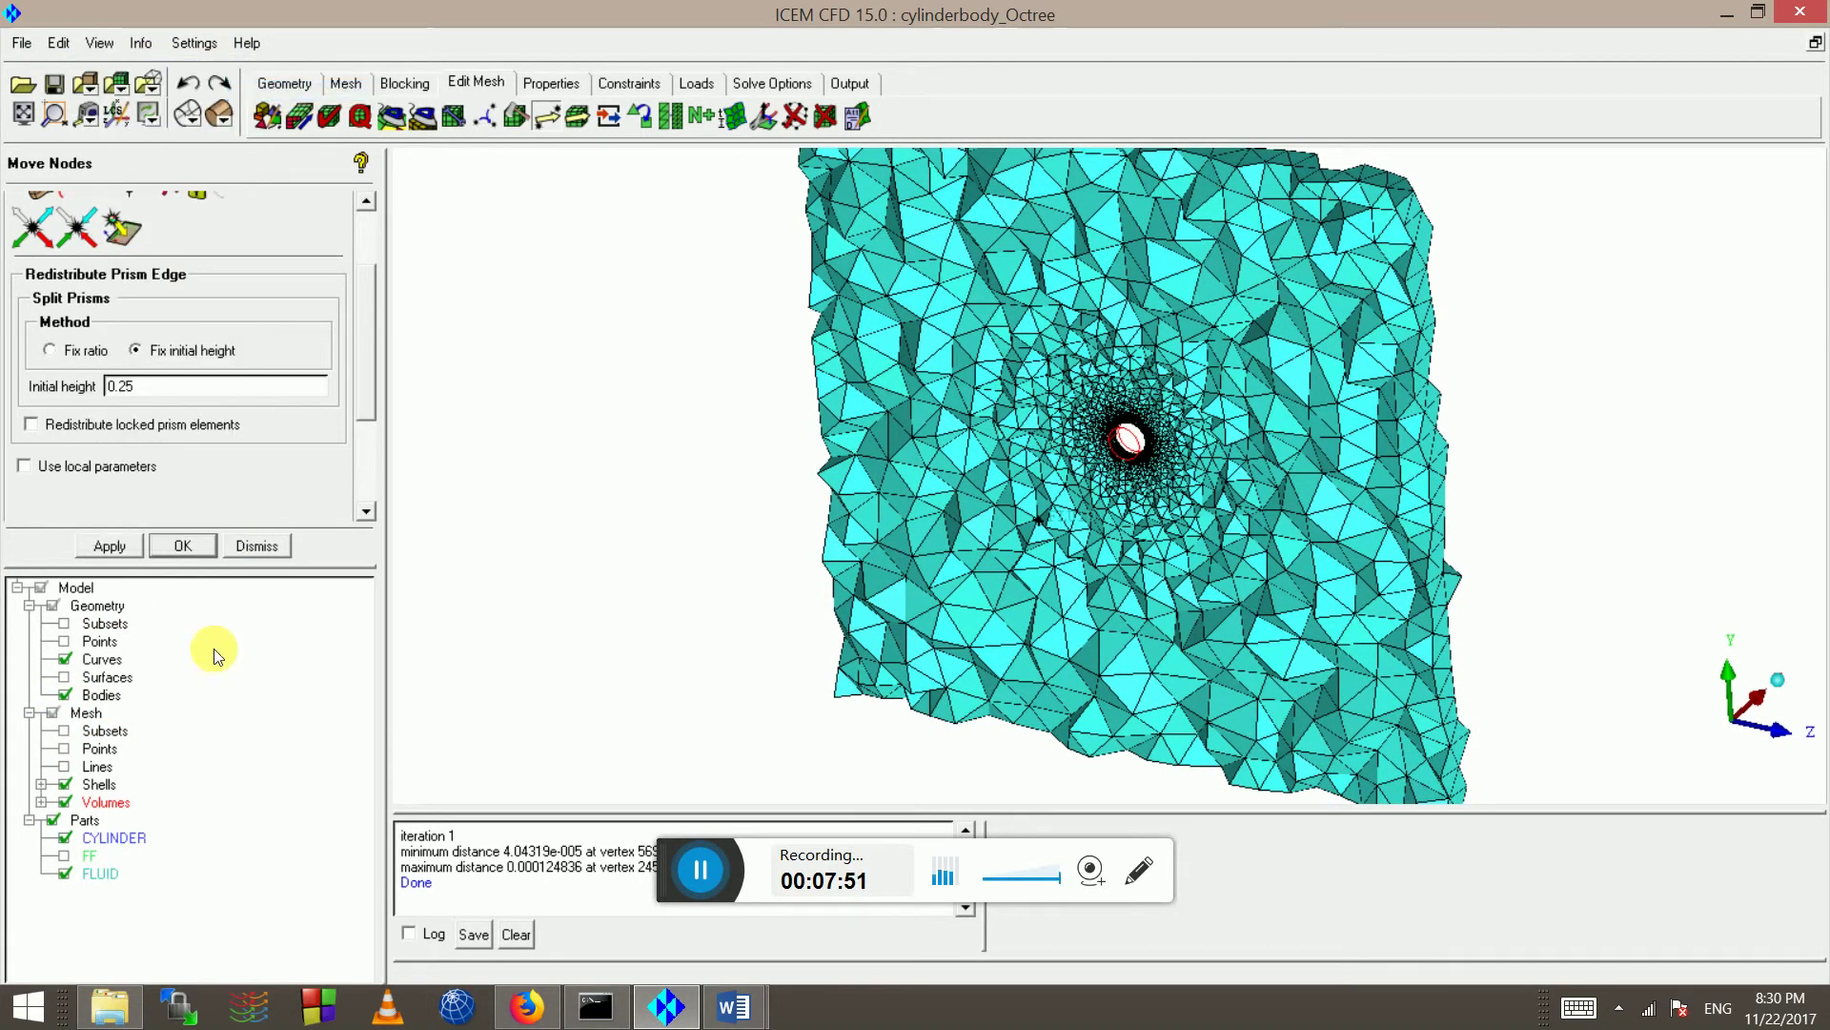
- Check the Quality criterion for all TETRA_4, TRI_3 and PENTA_6 elements in the mesh
left_click(360, 115)
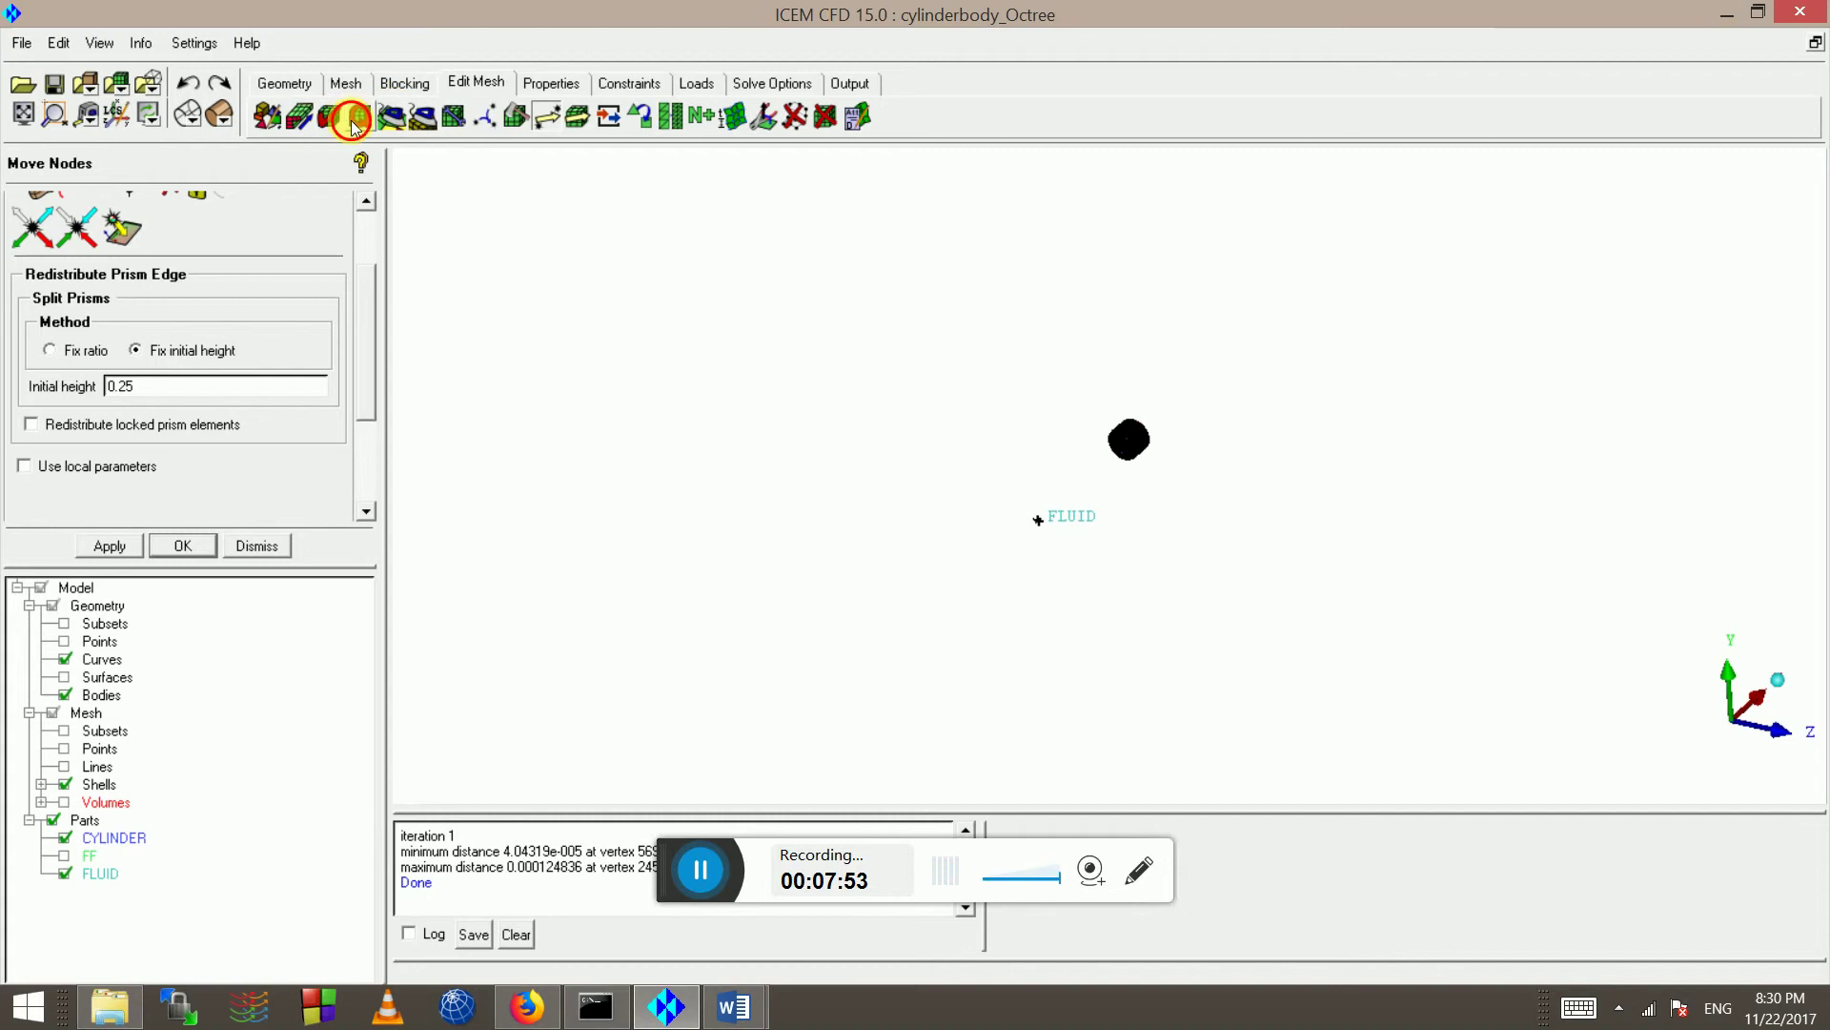
left_click(107, 543)
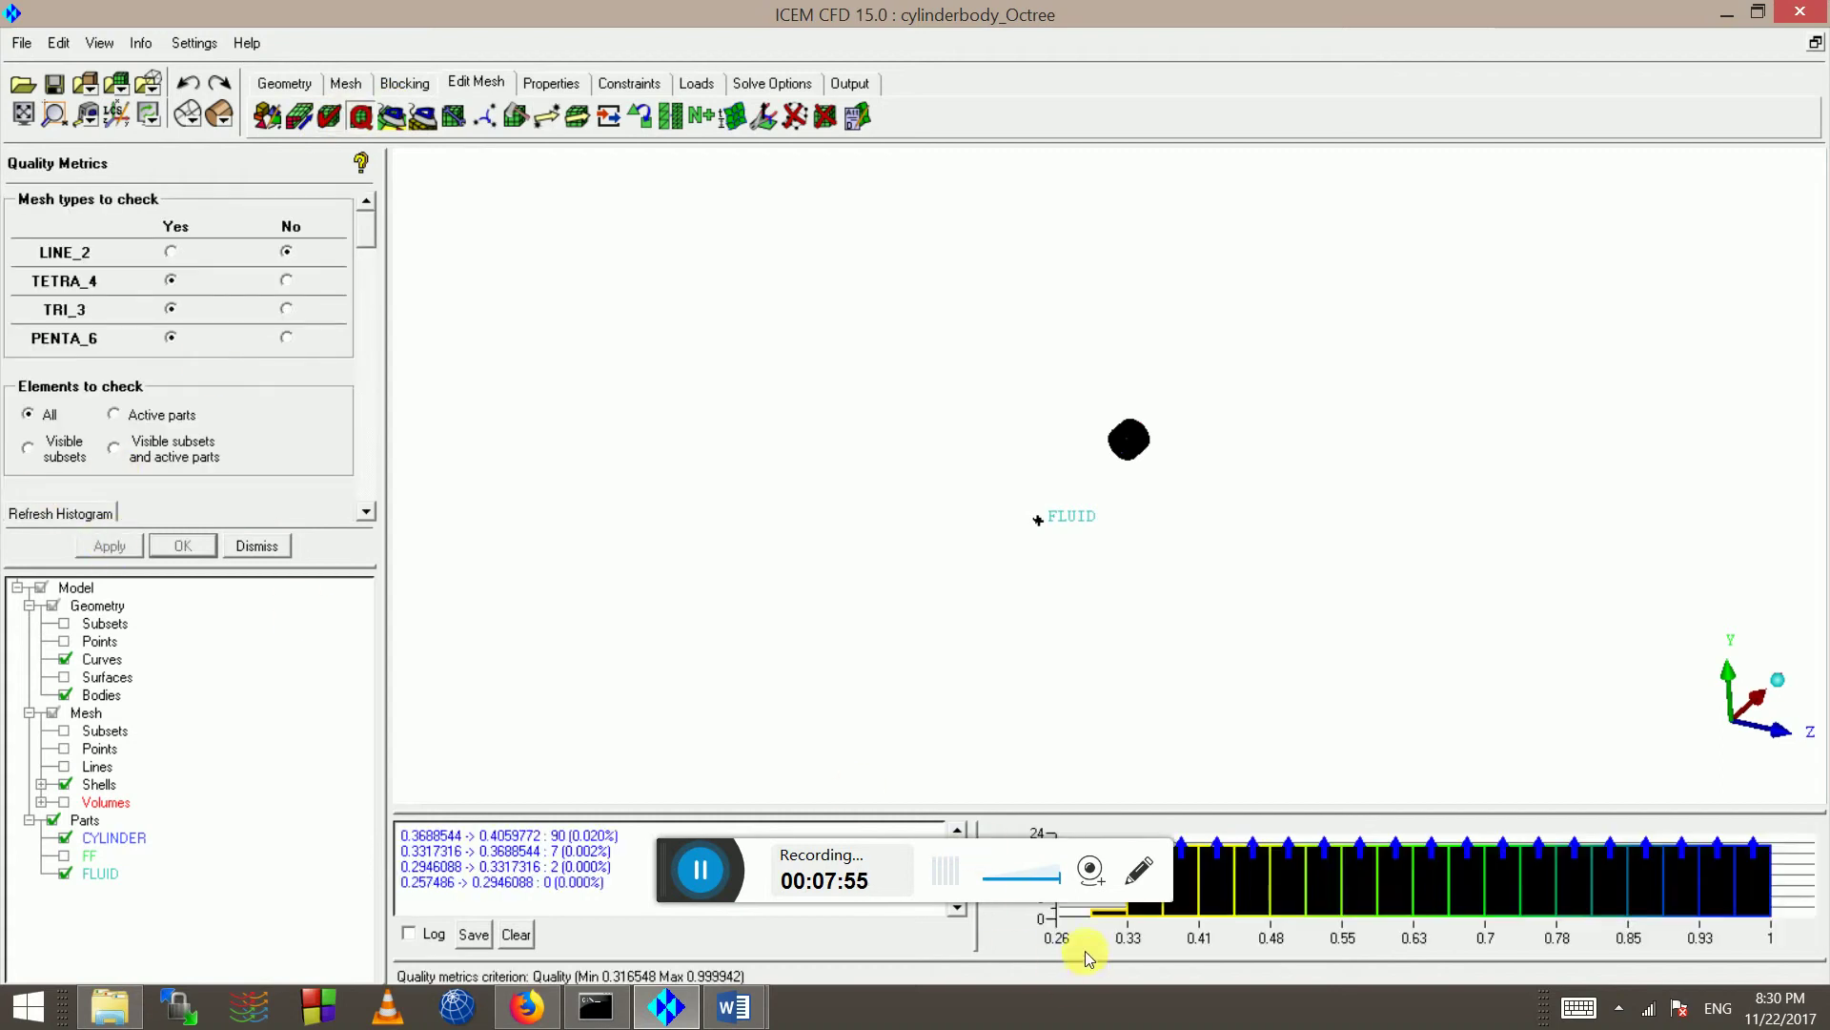
scroll(1724, 181, "up", 2)
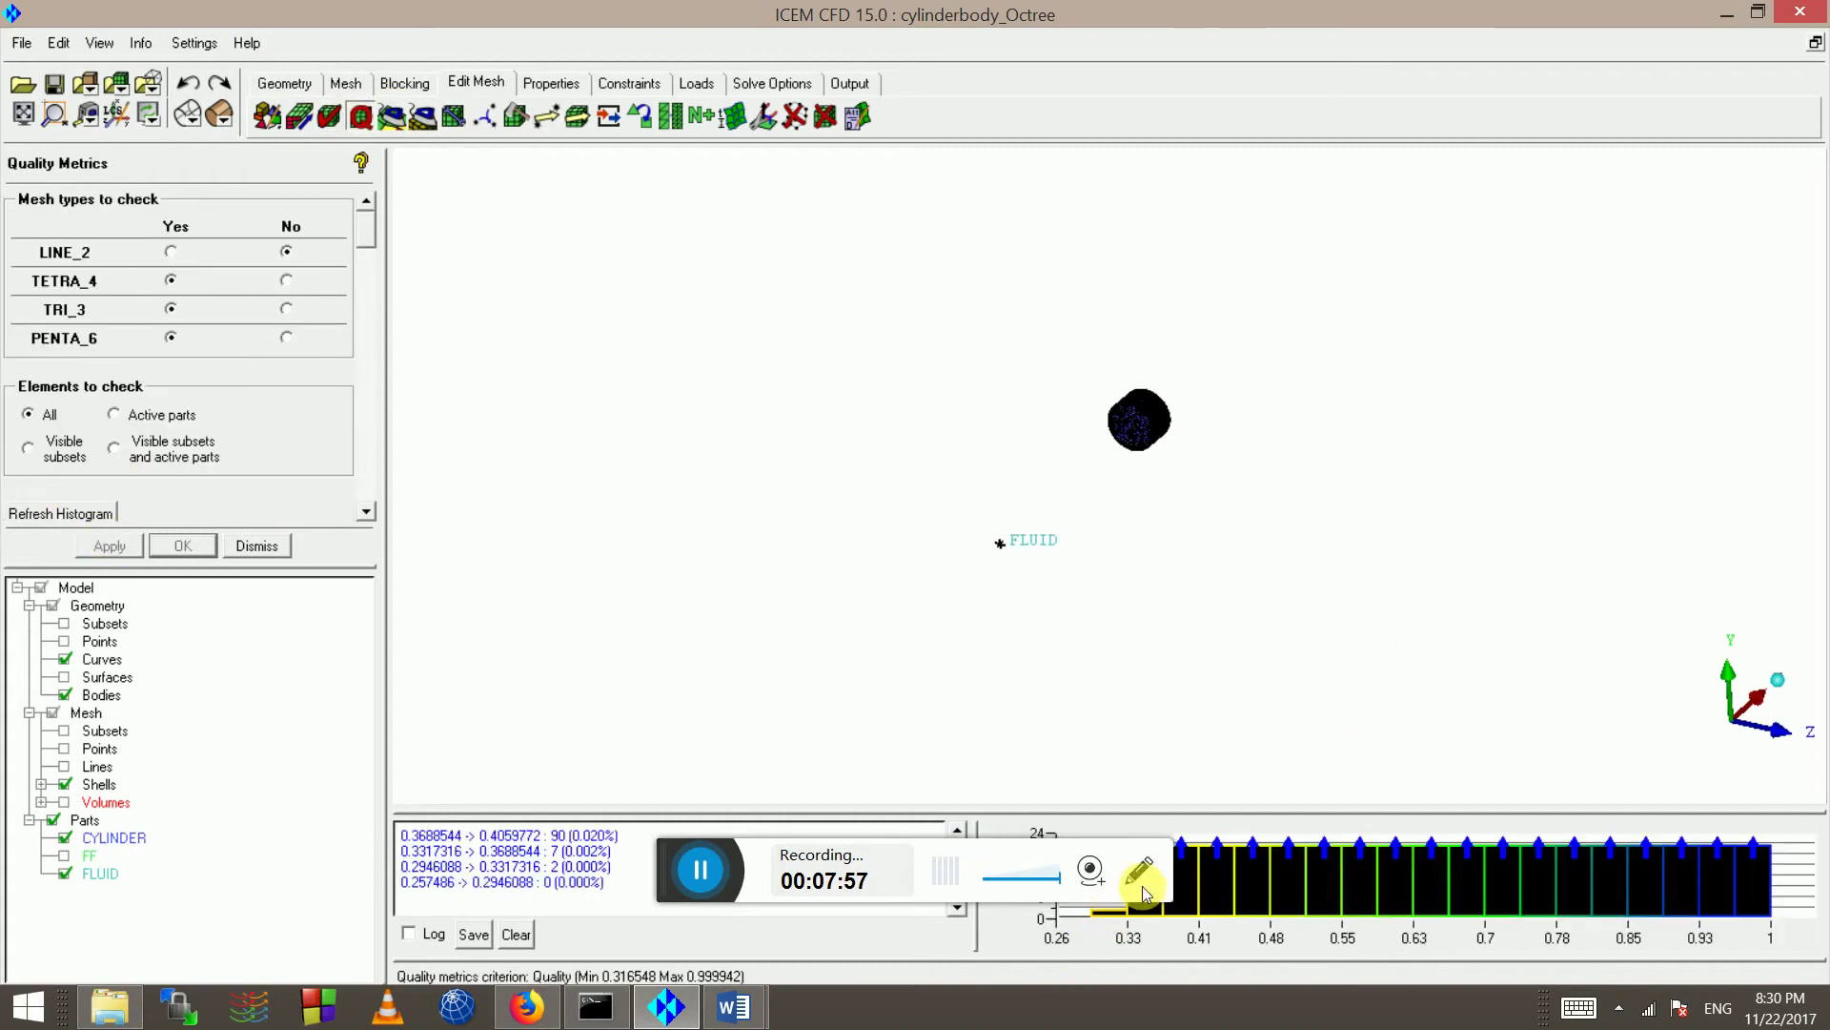
- Replot the quality histogram with a minimum X value of 0
right_click(1096, 906)
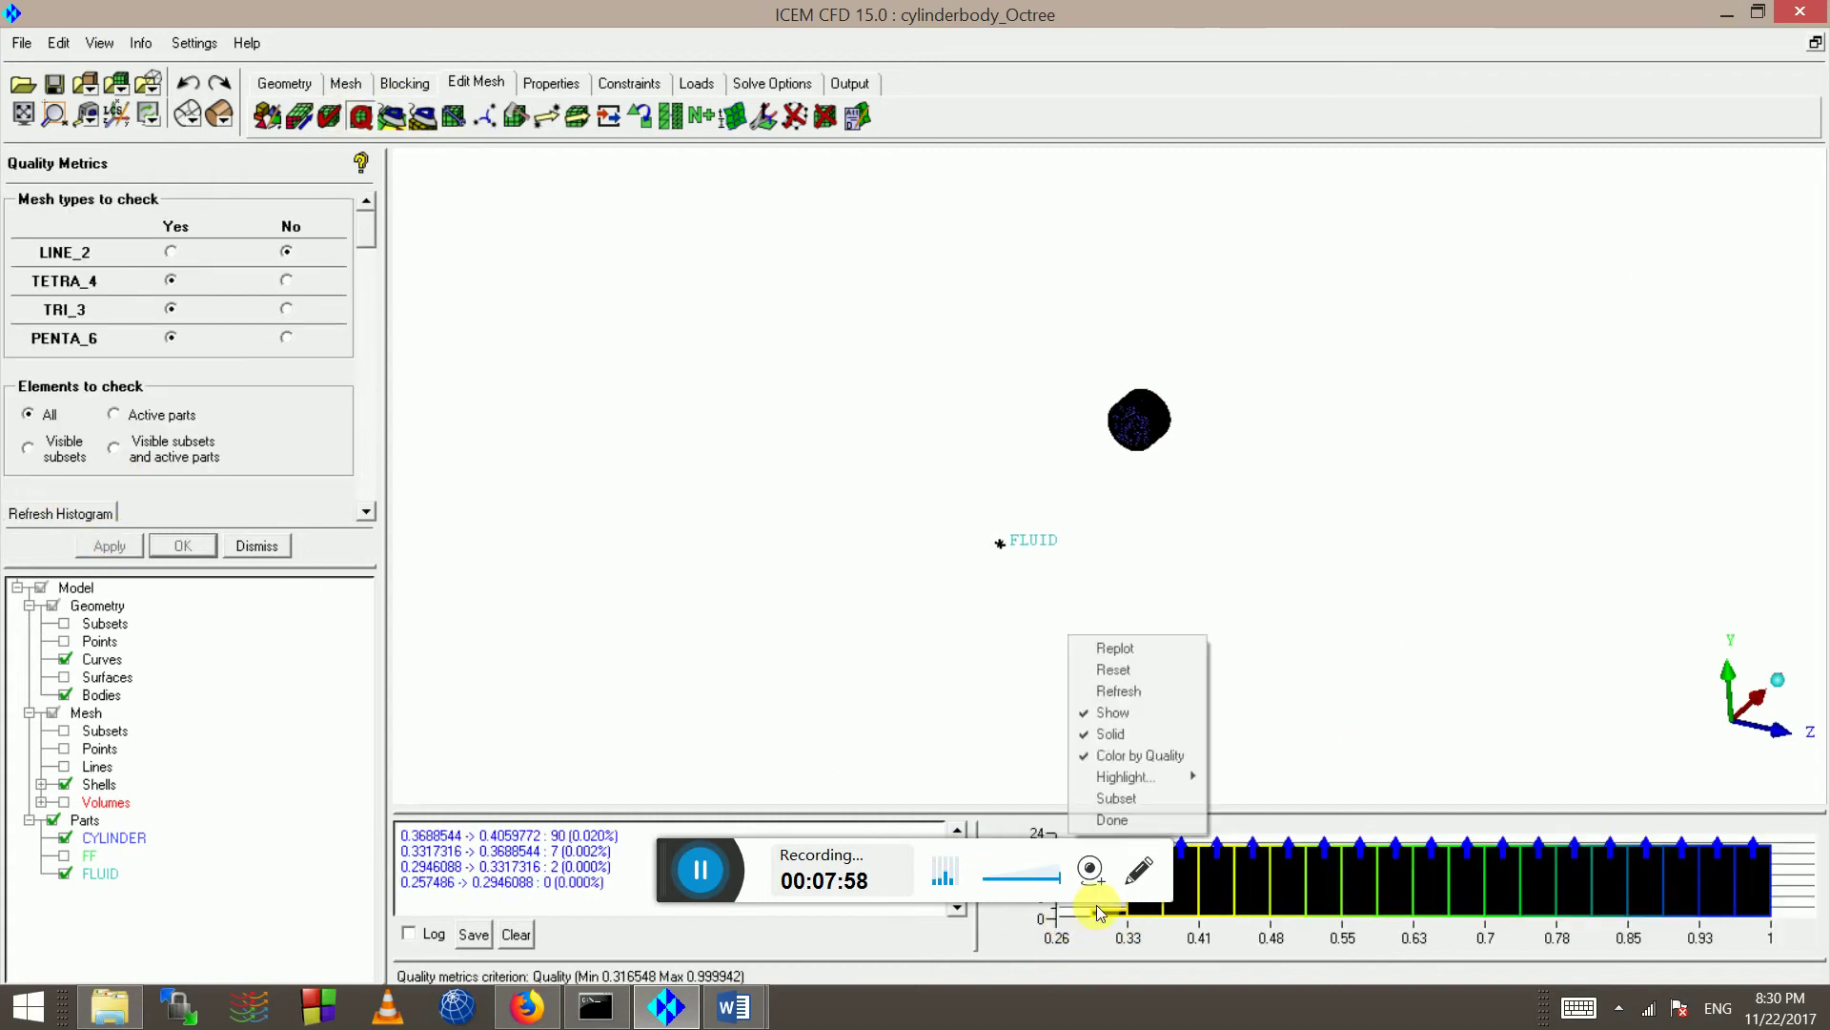
left_click(1123, 650)
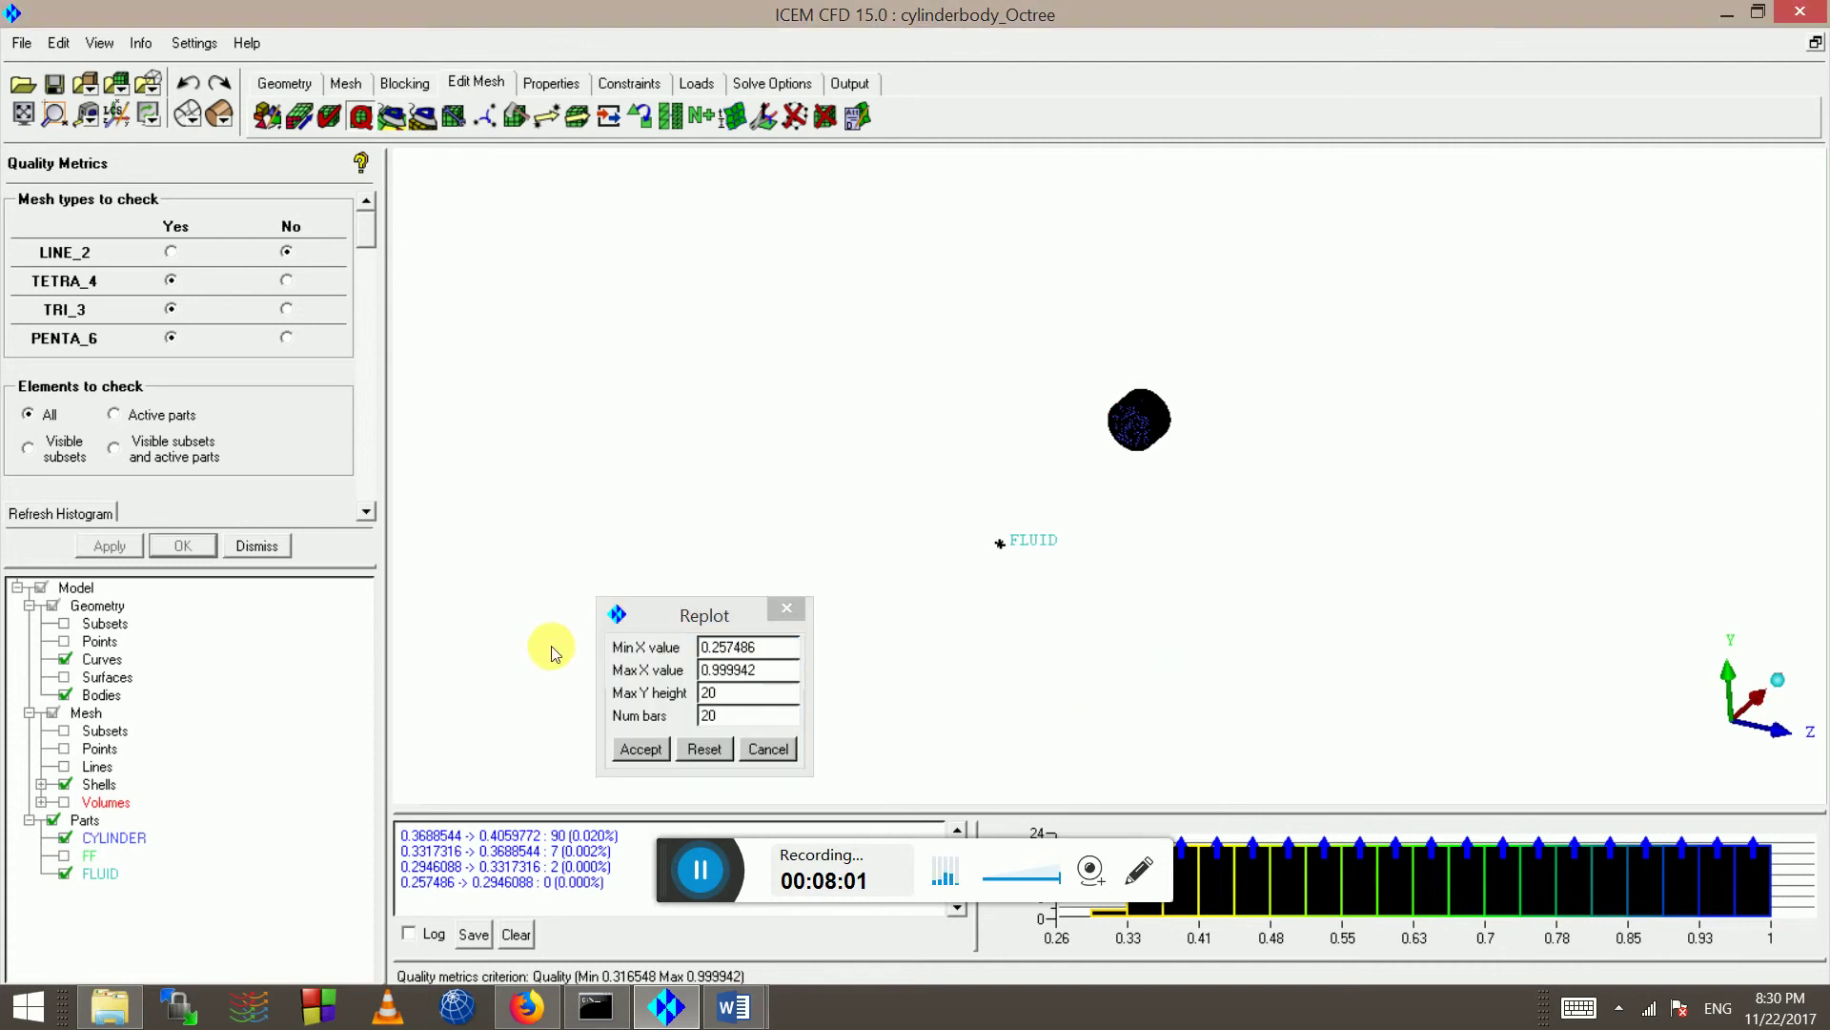
double_click(758, 647)
type("0")
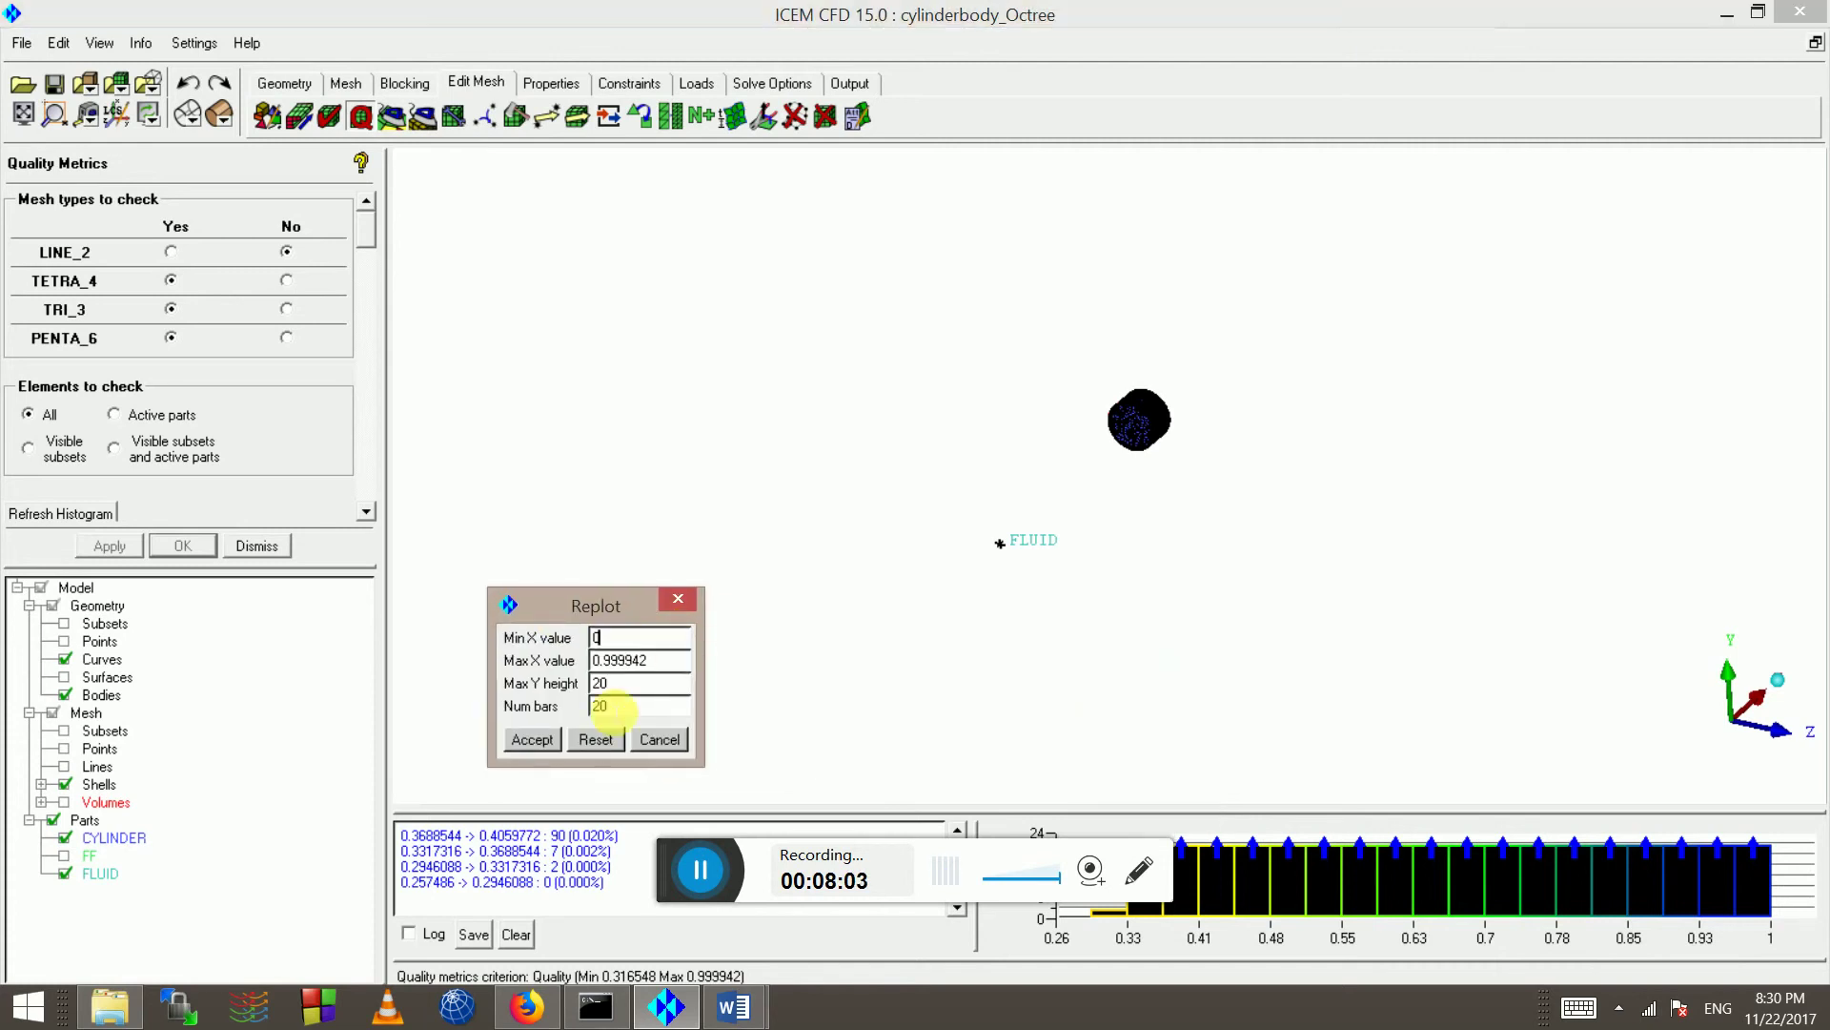
left_click(532, 739)
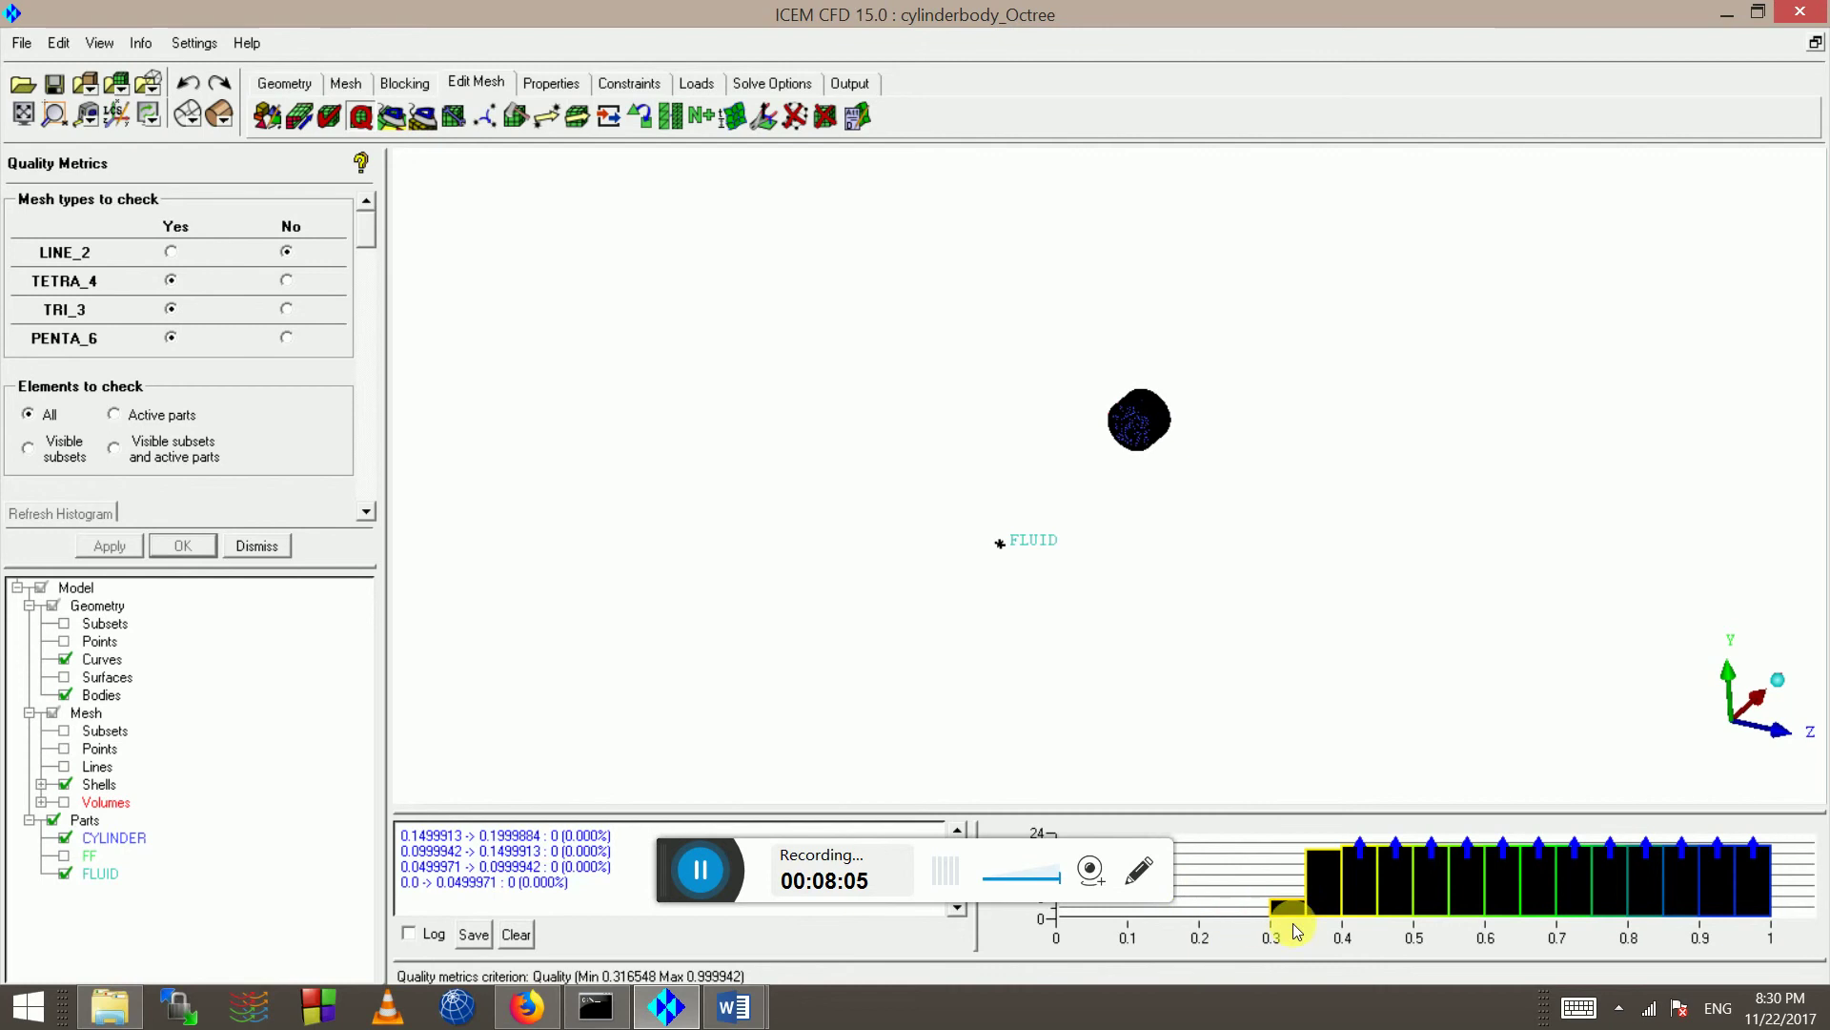
- Examine the surface mesh on the cylinder's end face and side wall from several angles and distances
scroll(1249, 278, "up", 3)
left_click_drag(1083, 543, 1111, 484)
scroll(1126, 471, "up", 4)
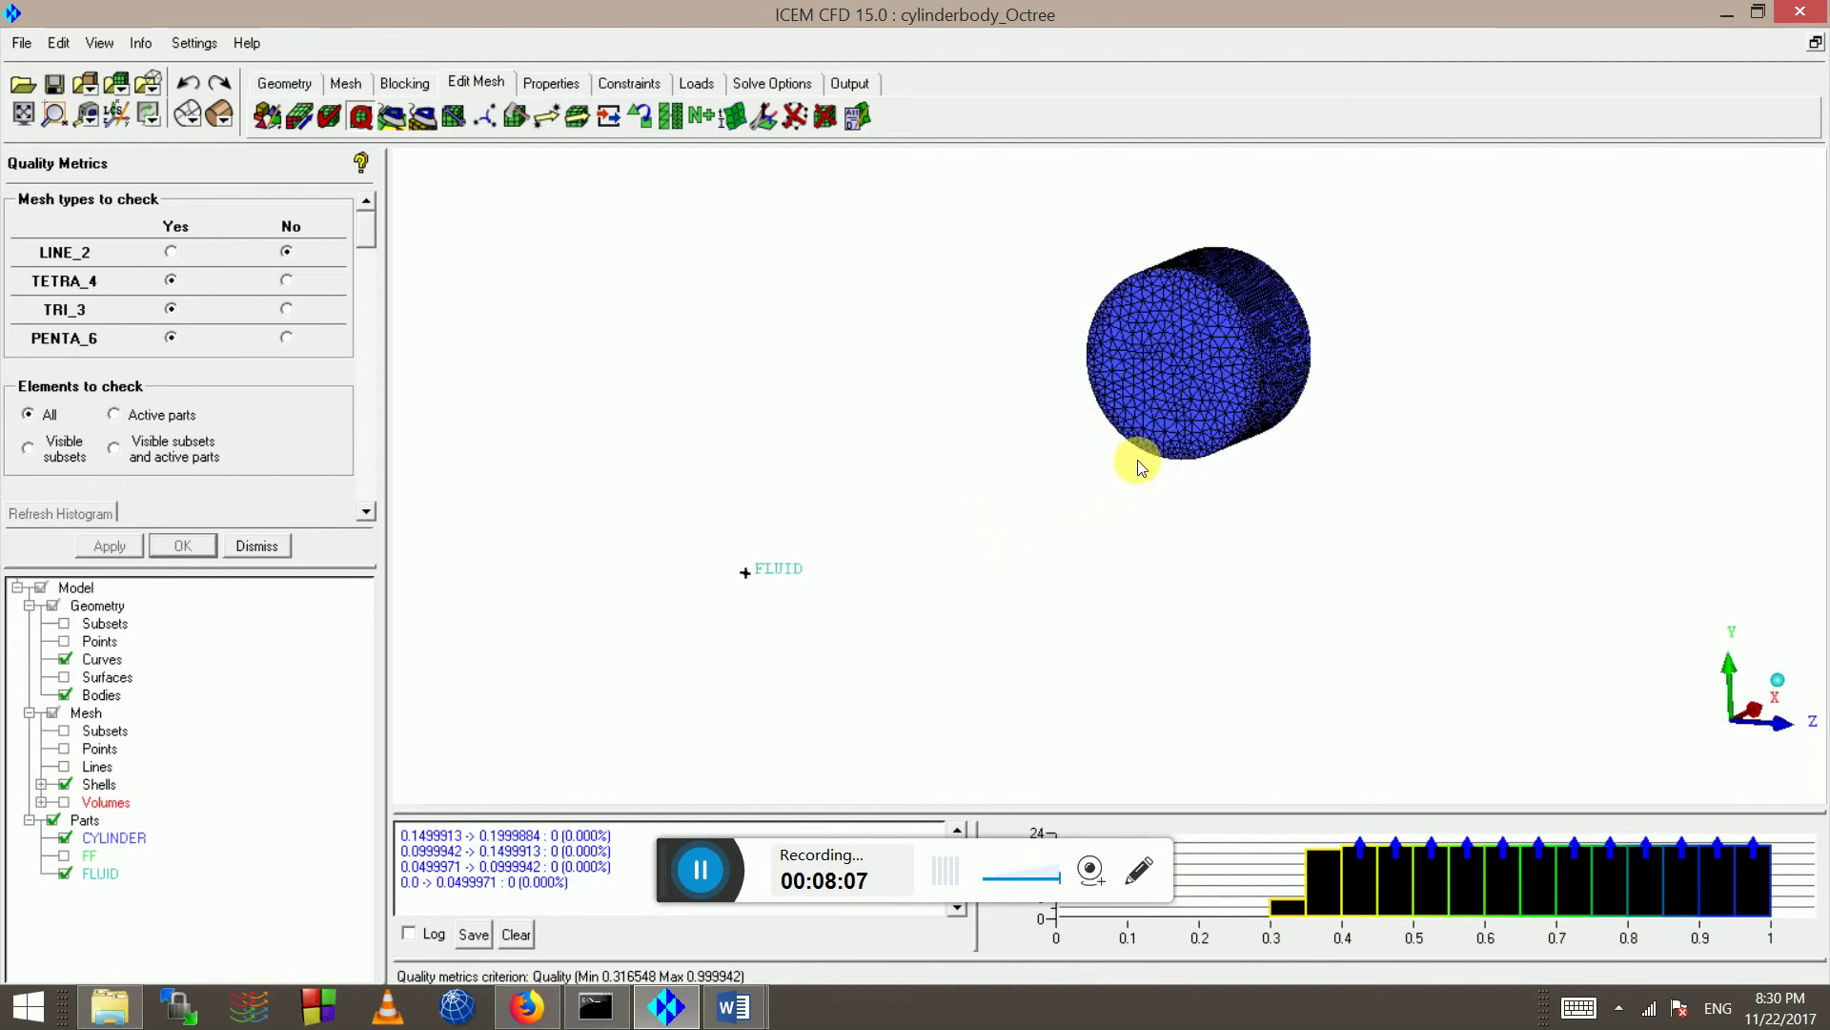
middle_click_drag(1138, 461, 1012, 543)
scroll(910, 549, "up", 4)
left_click_drag(930, 513, 619, 455)
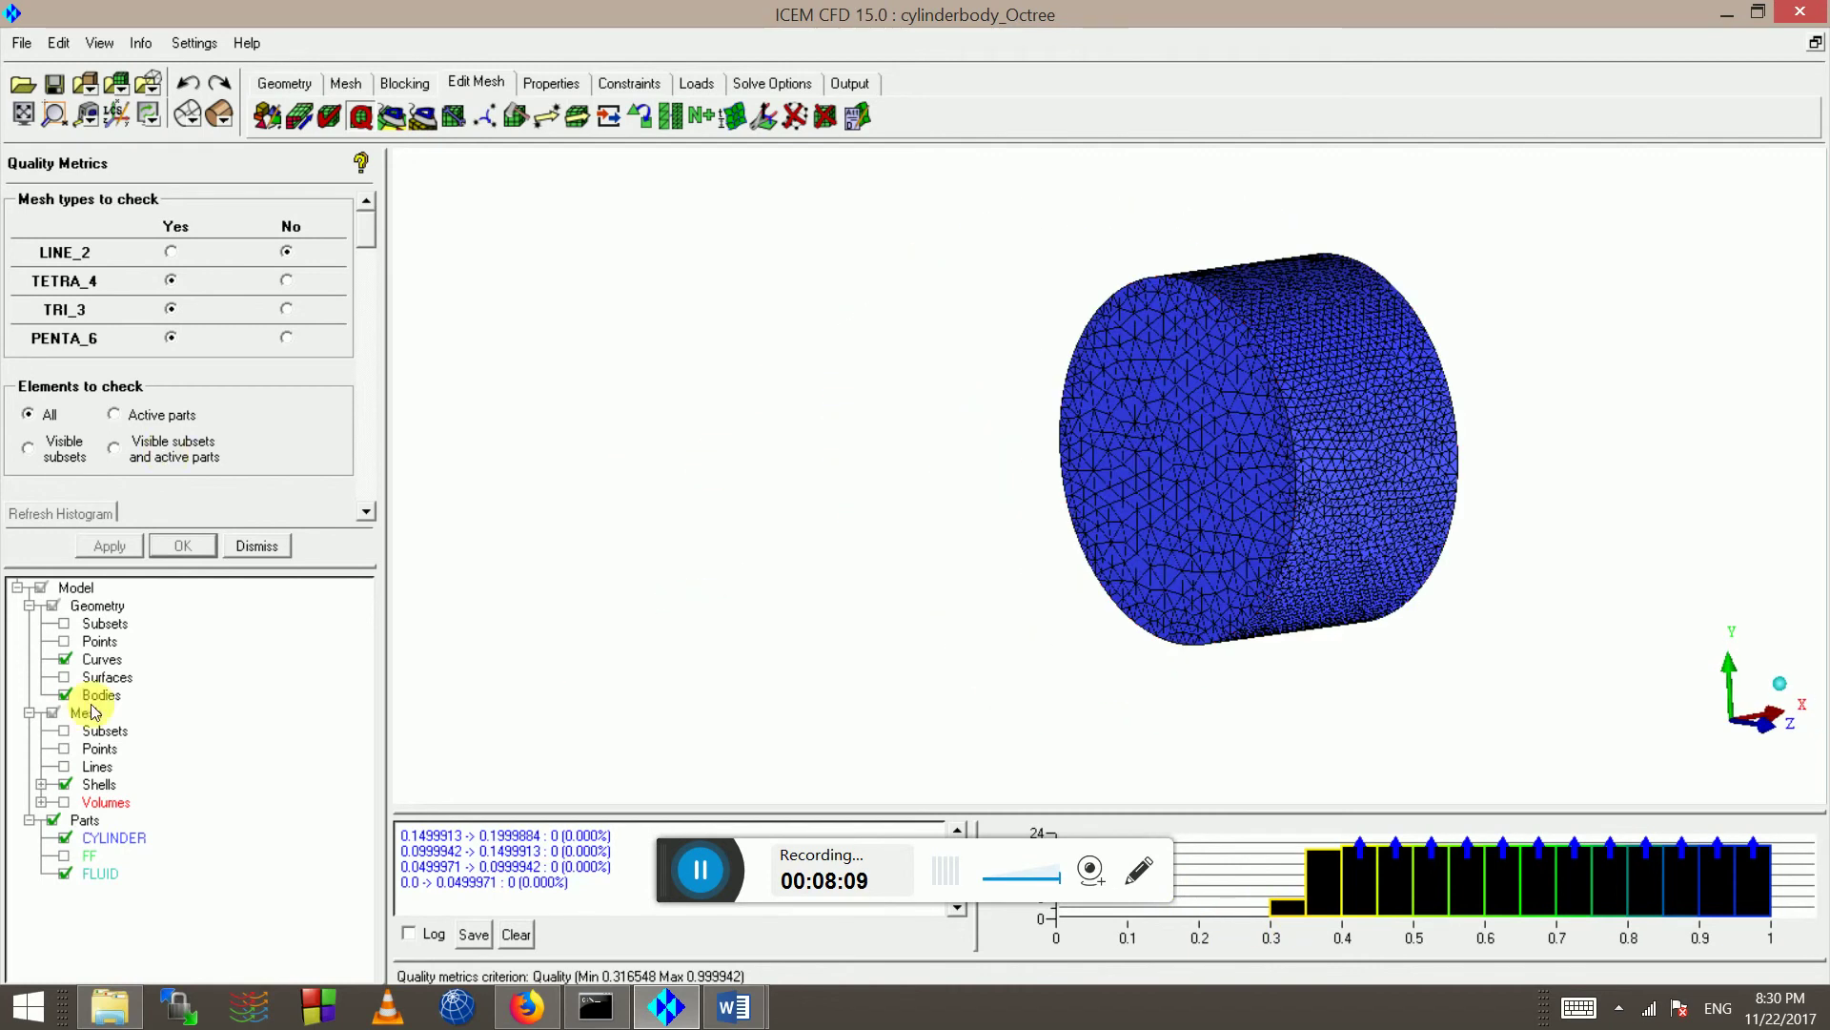
right_click(84, 712)
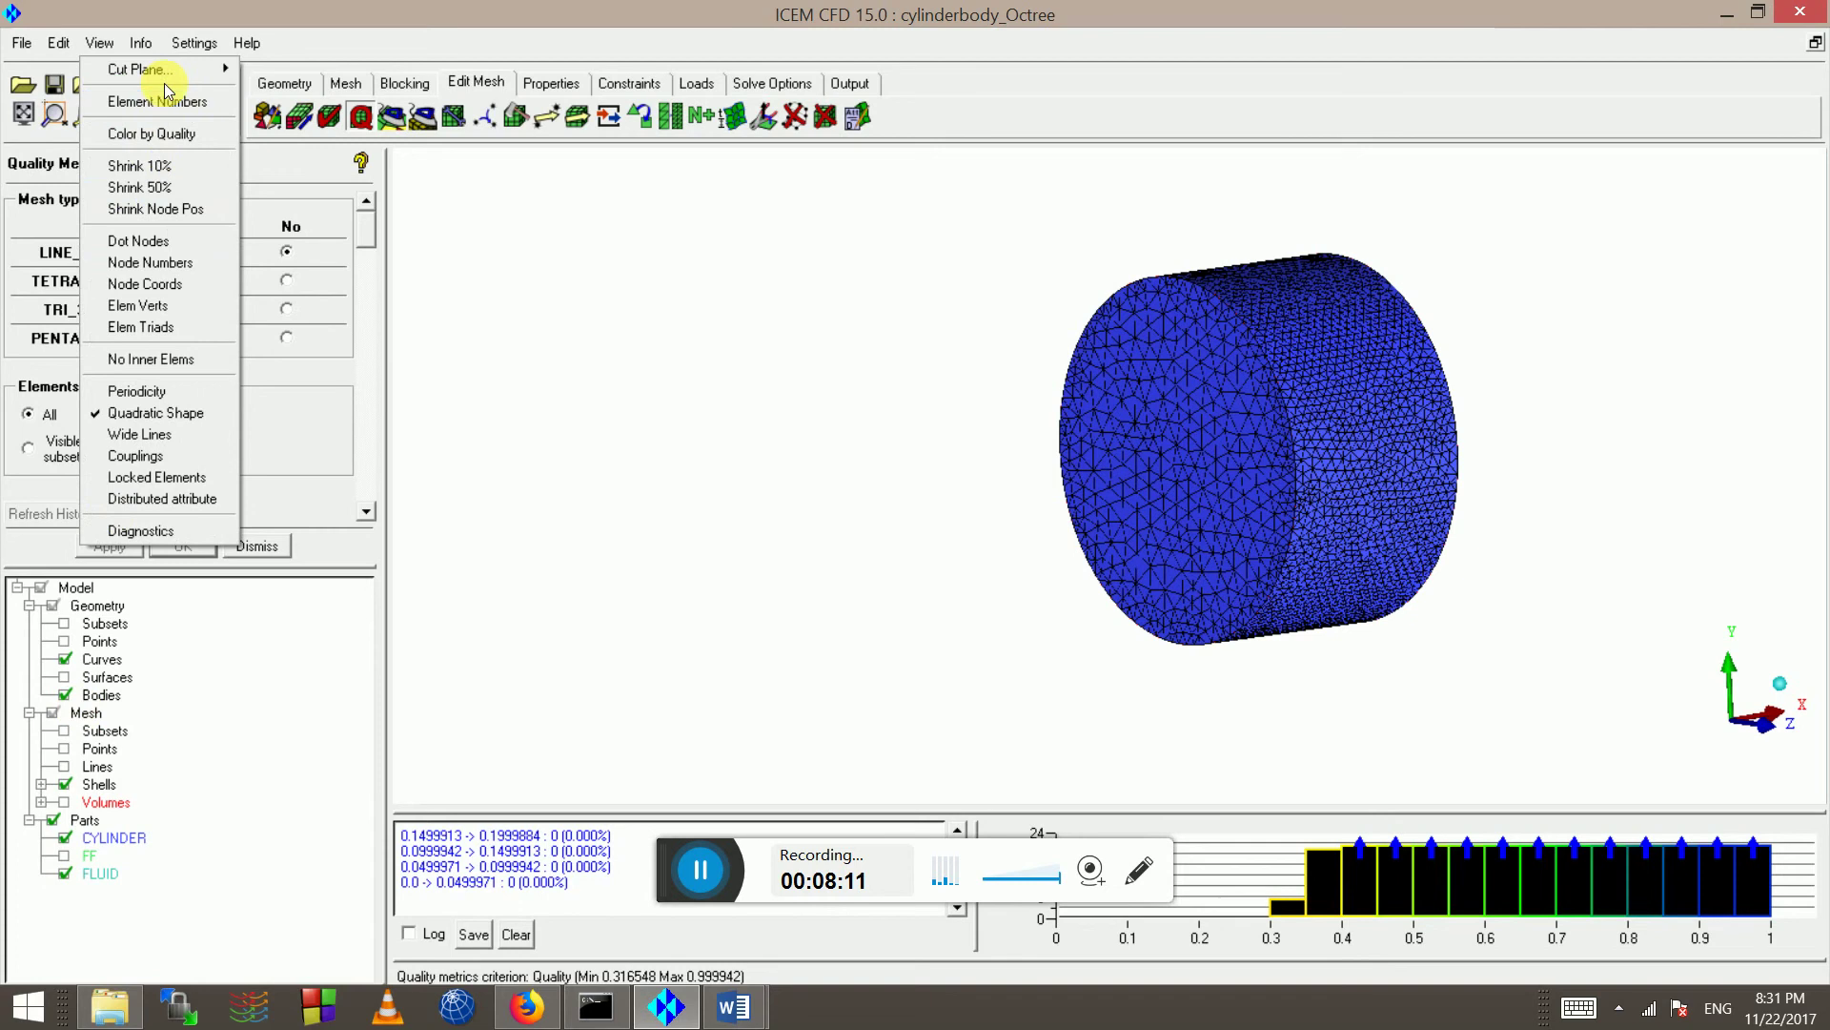
left_click_drag(625, 442, 671, 385)
scroll(1171, 448, "up", 3)
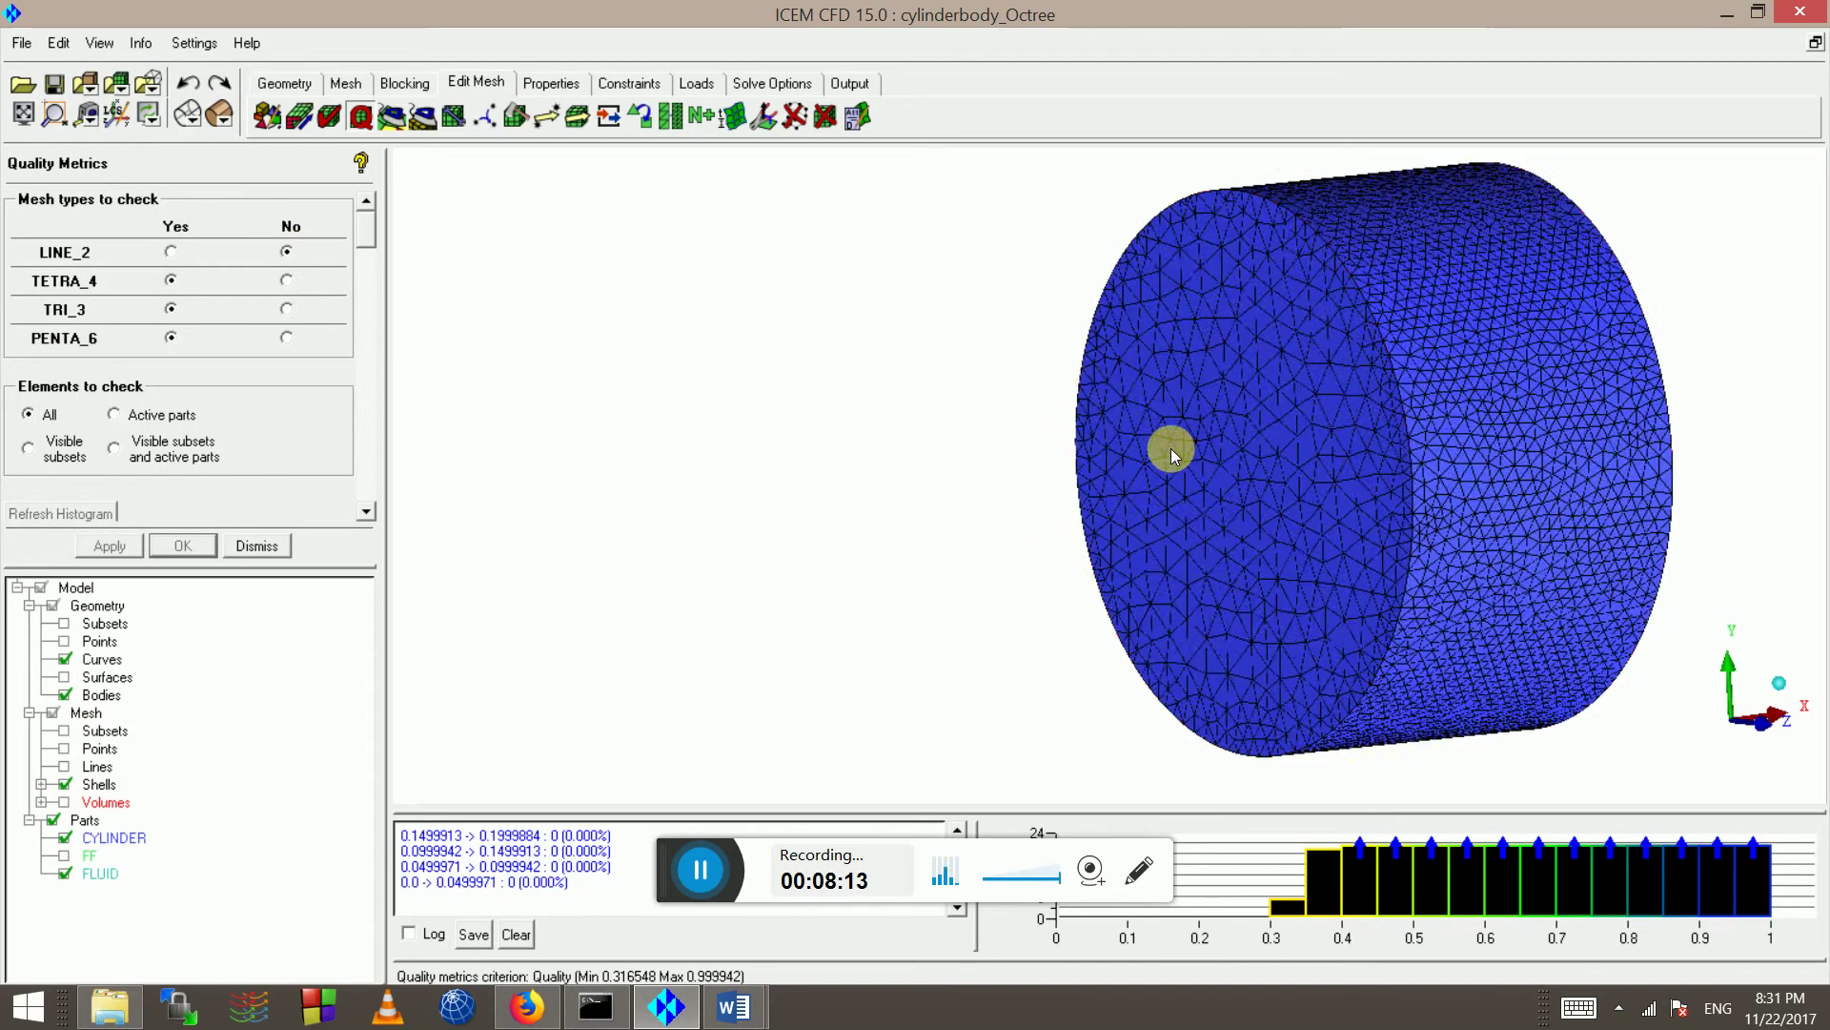
middle_click_drag(1171, 449, 801, 510)
scroll(616, 460, "down", 4)
scroll(643, 440, "down", 4)
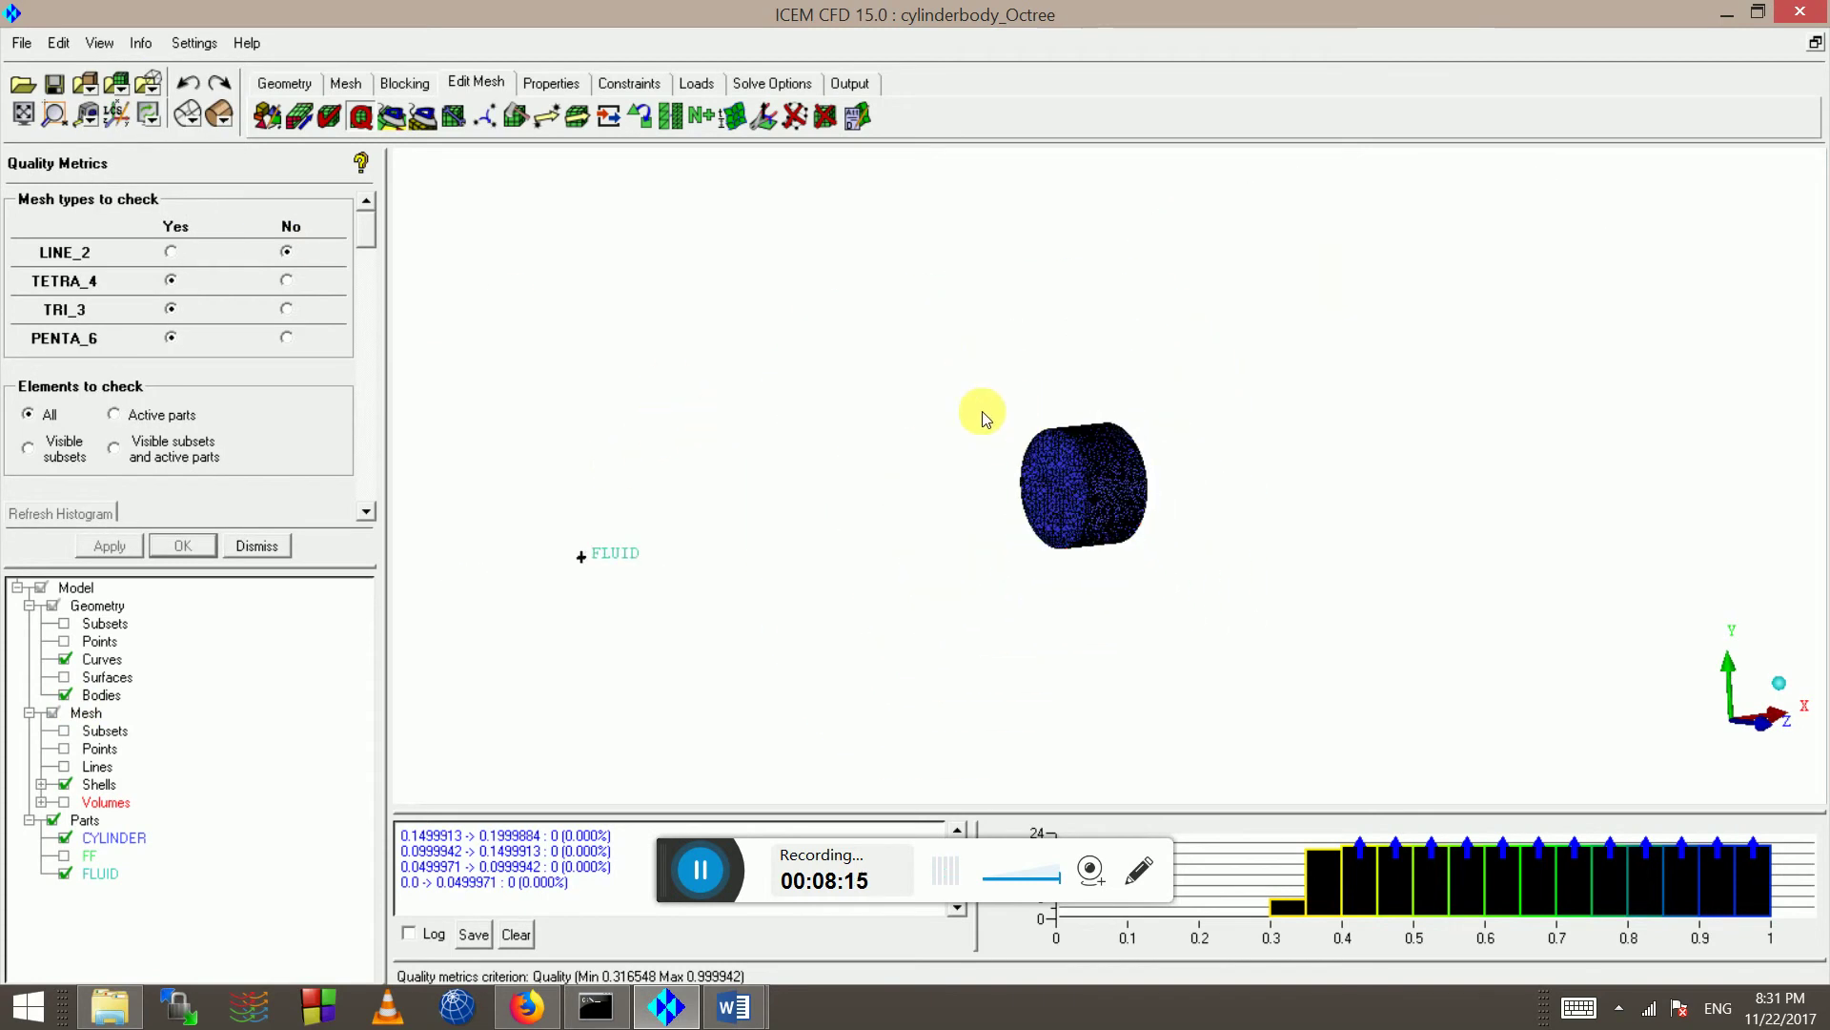
scroll(974, 412, "down", 2)
left_click_drag(1113, 491, 1008, 483)
scroll(1009, 483, "up", 1)
scroll(918, 505, "up", 6)
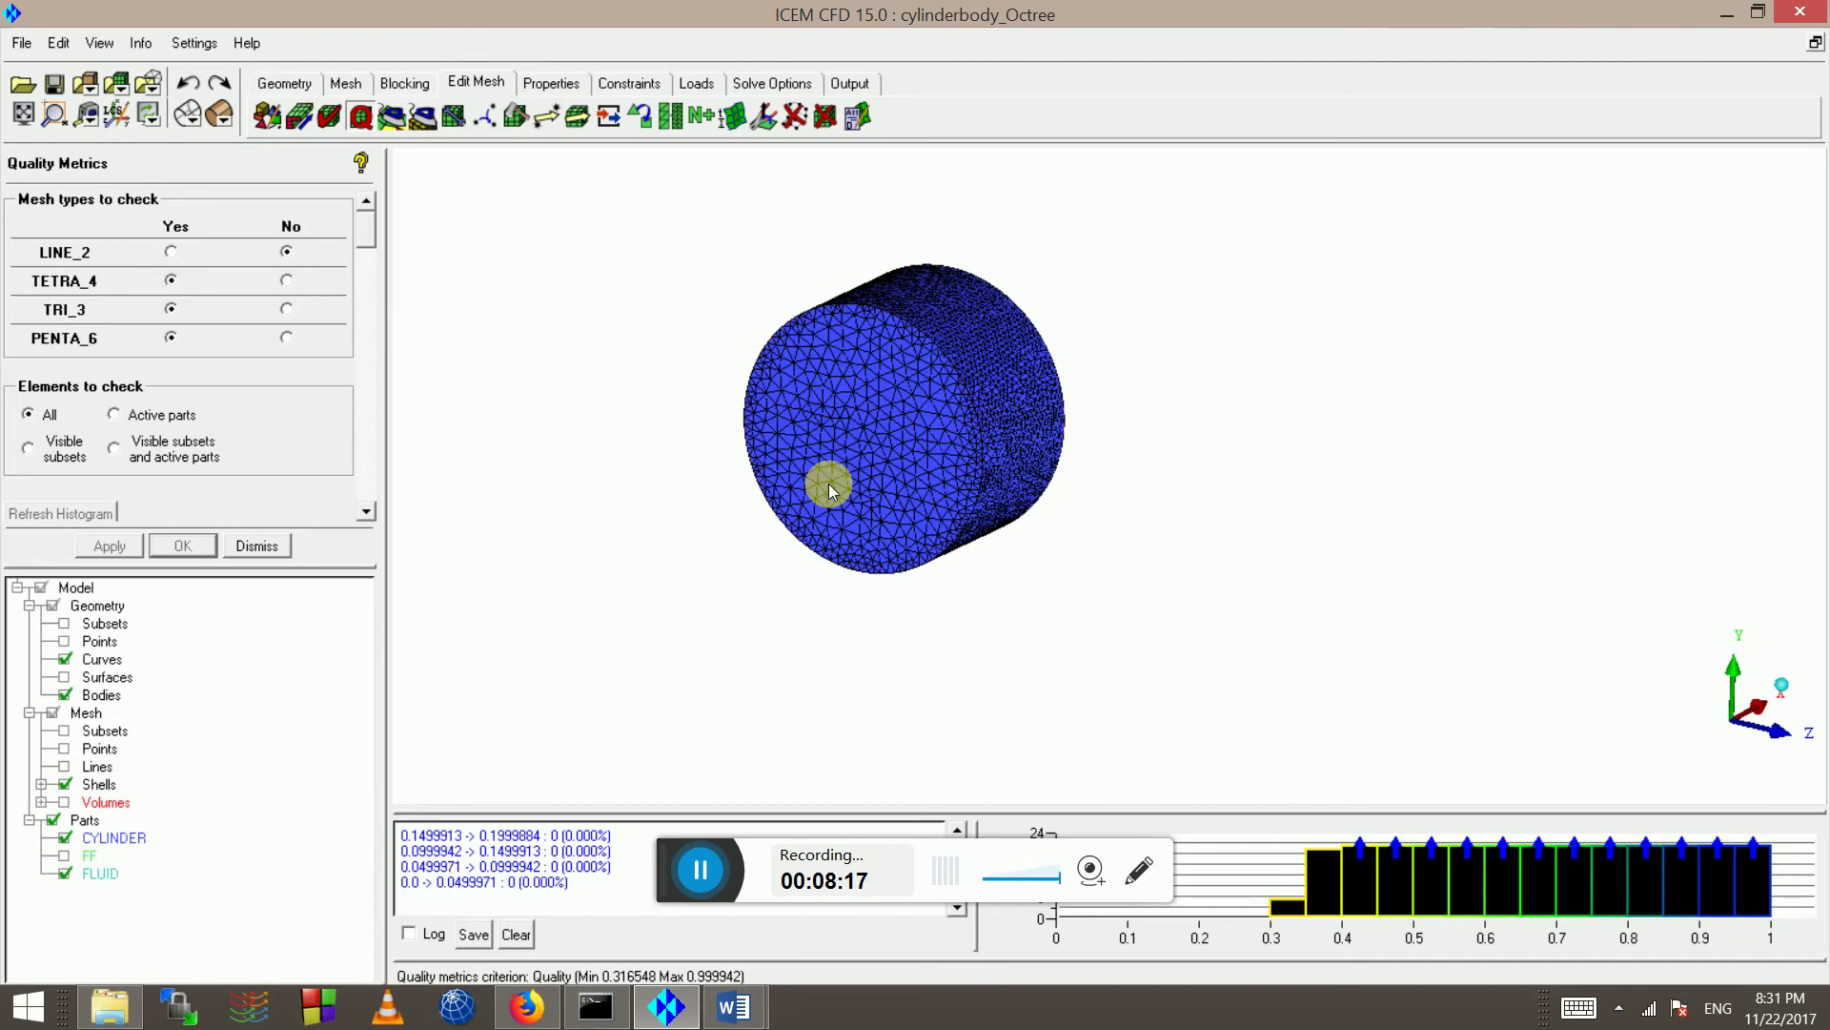
scroll(826, 487, "up", 2)
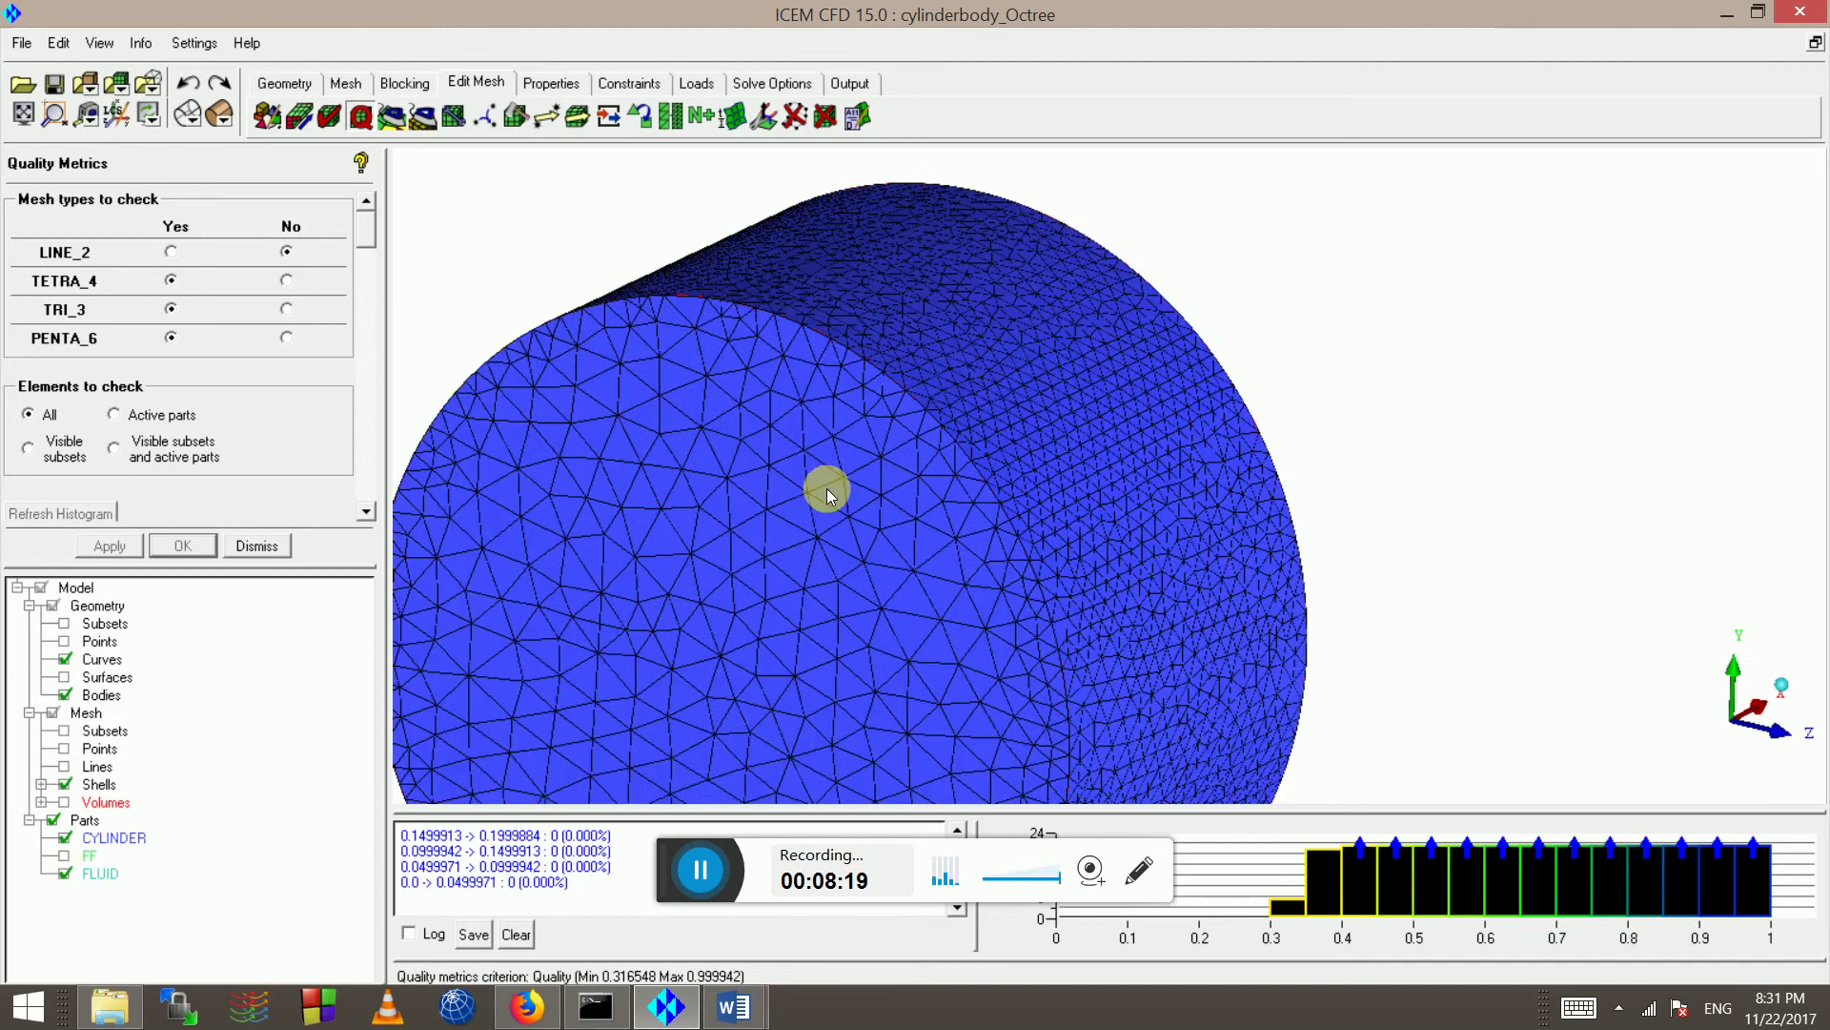
scroll(837, 513, "down", 3)
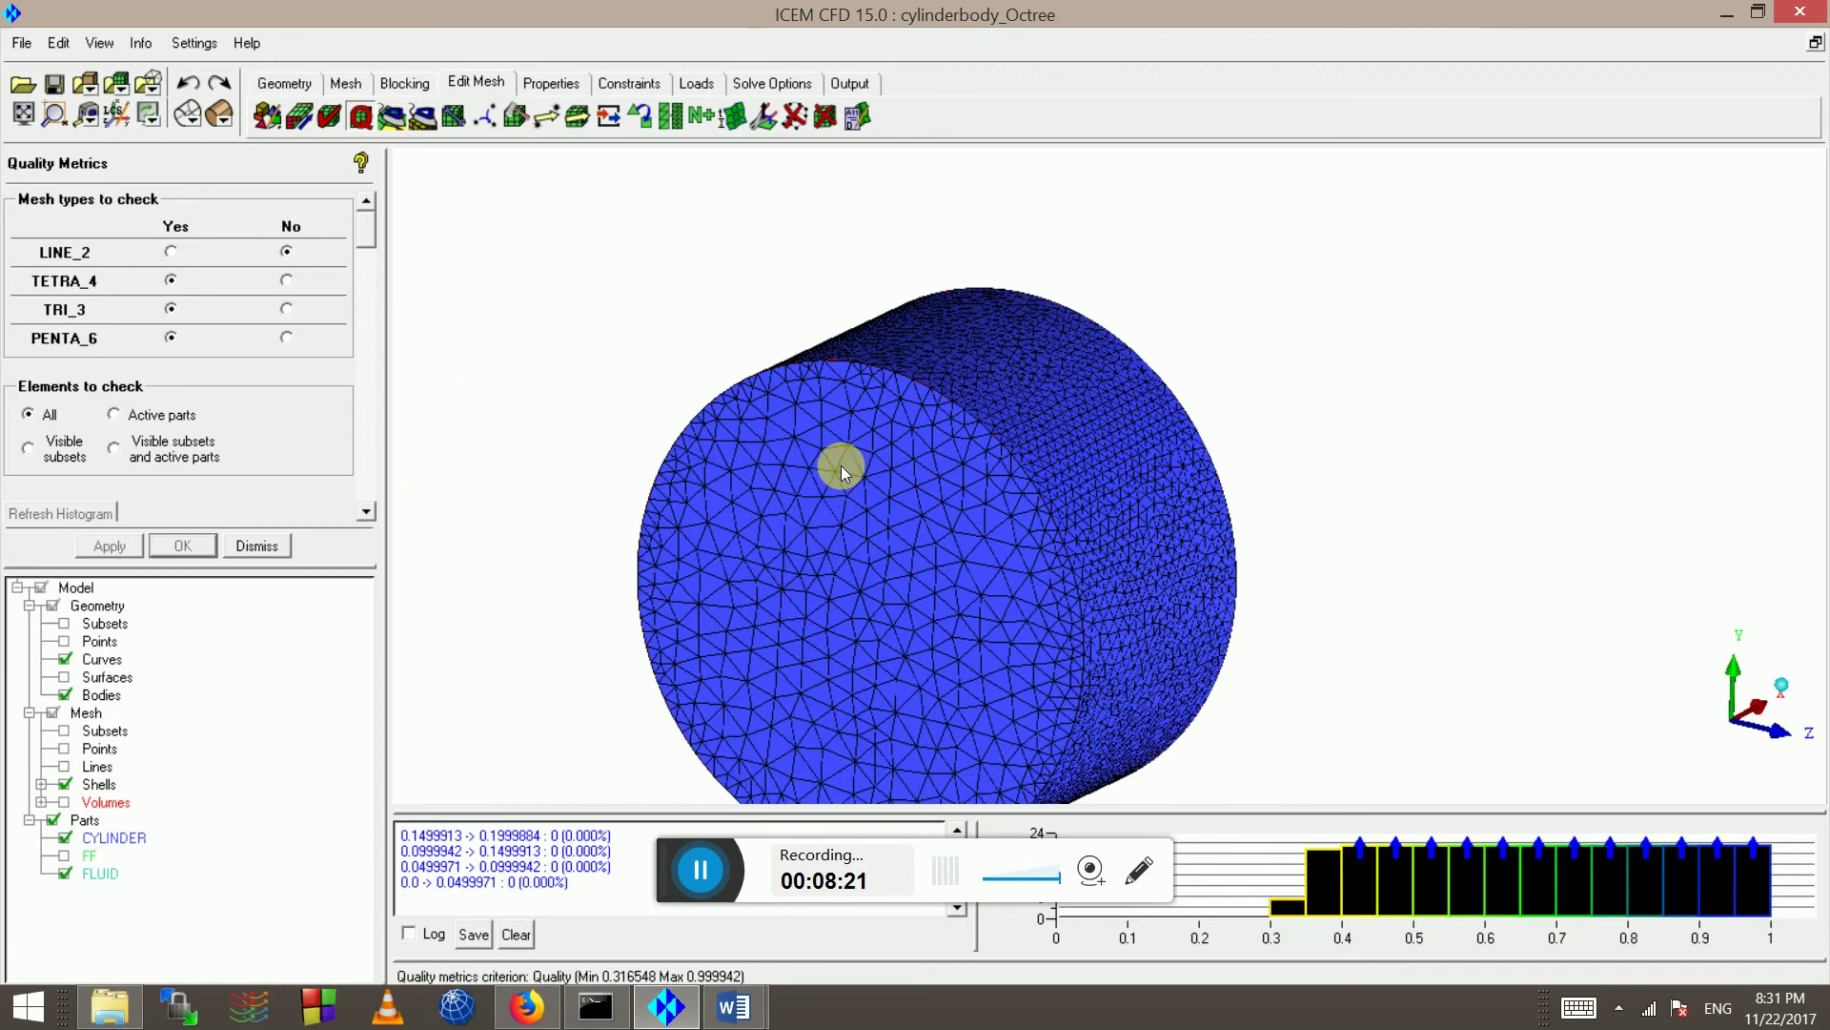
scroll(847, 501, "down", 1)
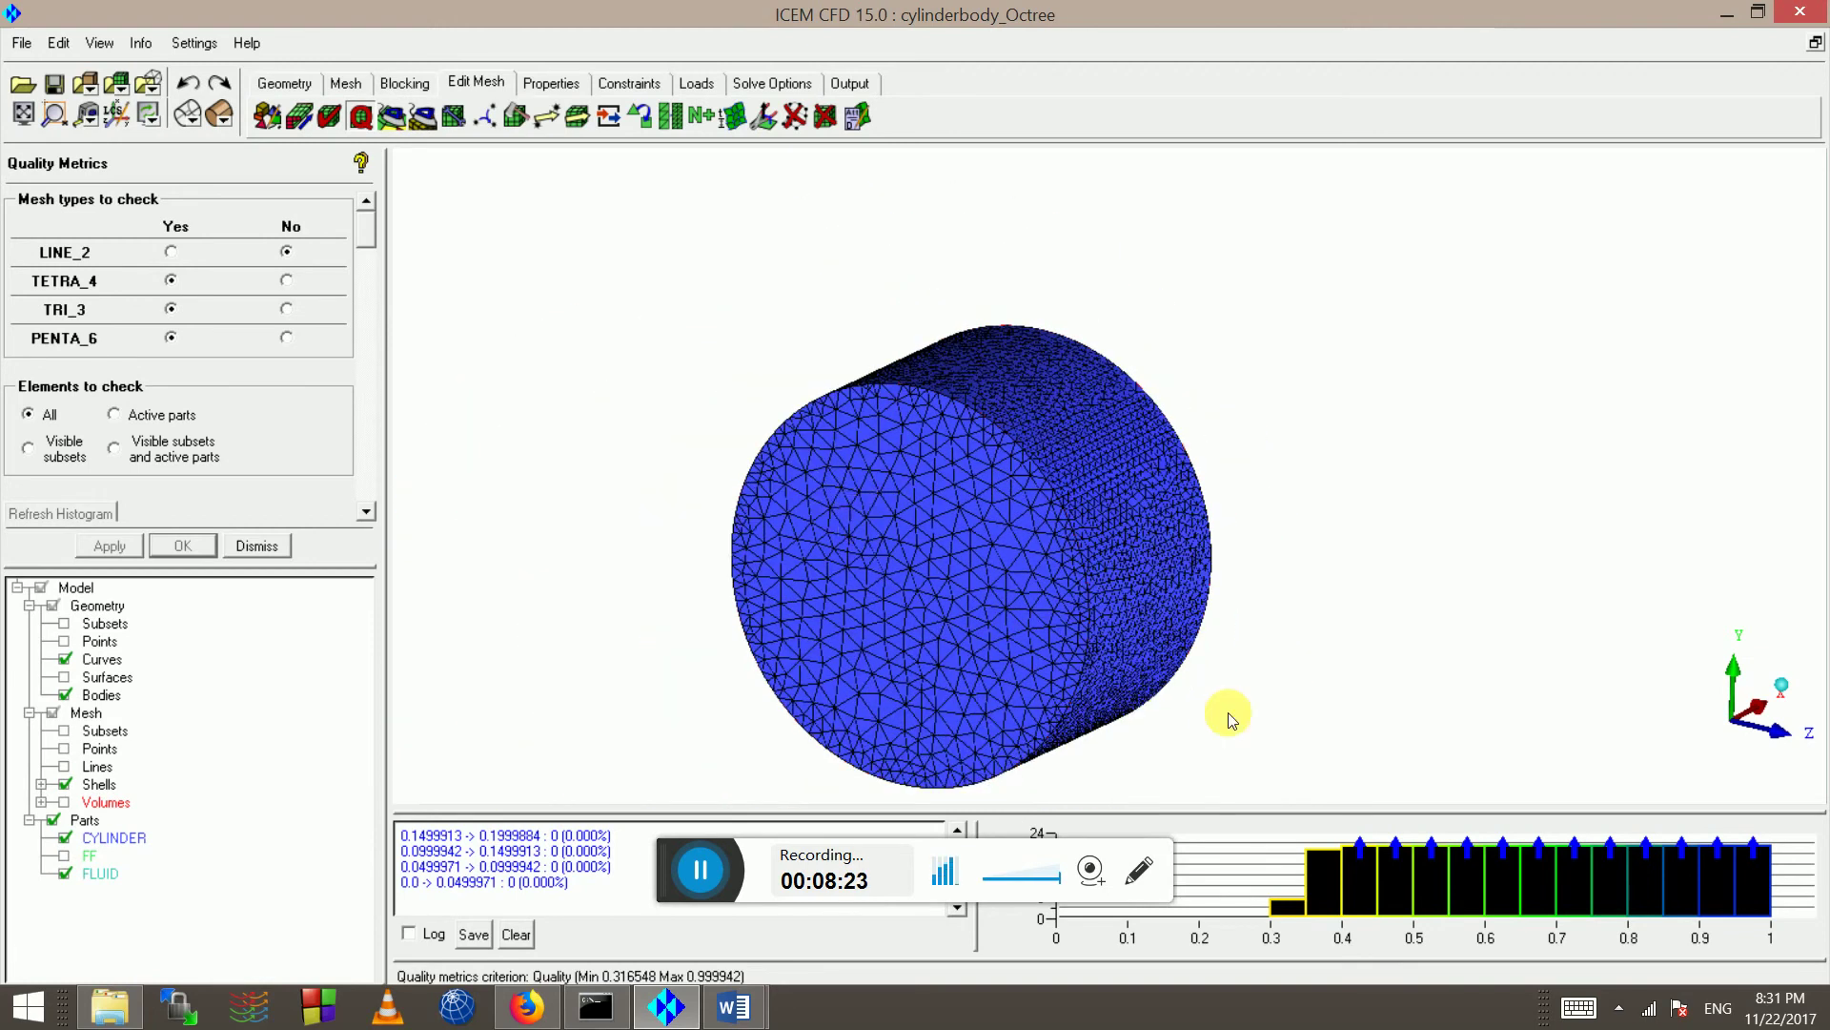